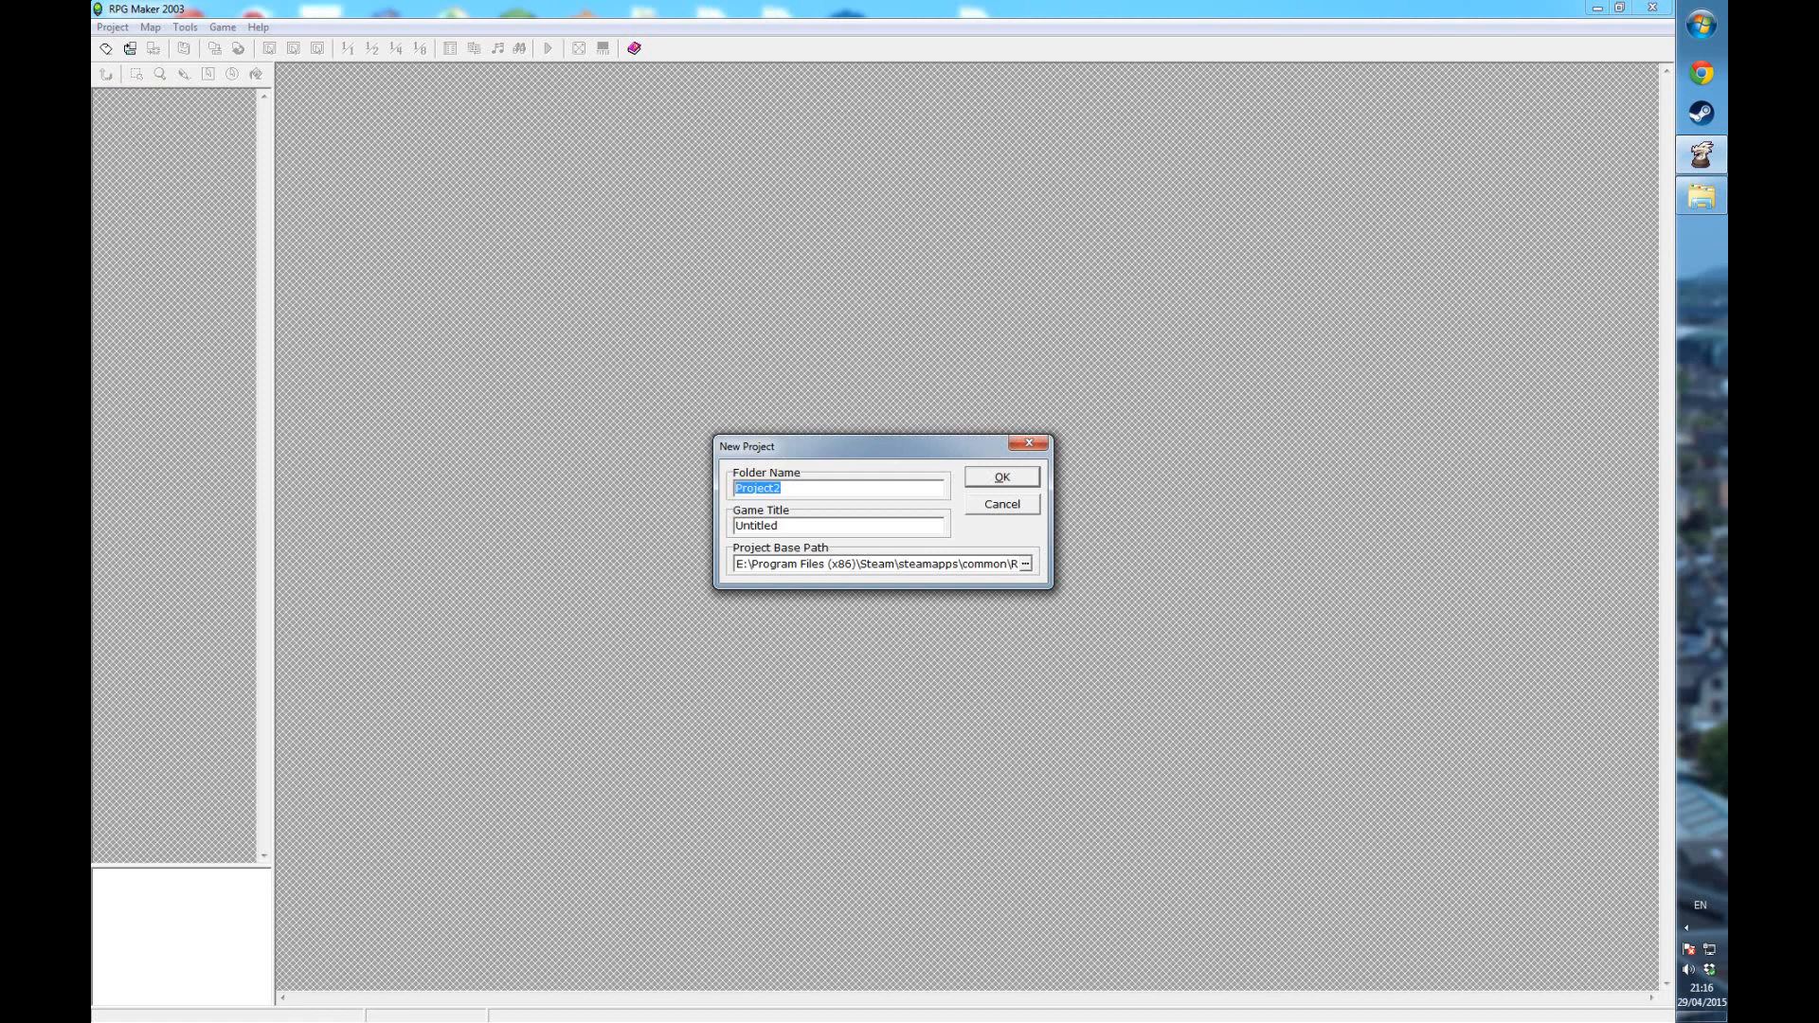
- Create a new project with both the folder name and the game title set to Demo Quest
text(Demo Quest)
key(ctrl+a)
key(ctrl+c)
key(Tab)
key(ctrl+v)
click(1002, 477)
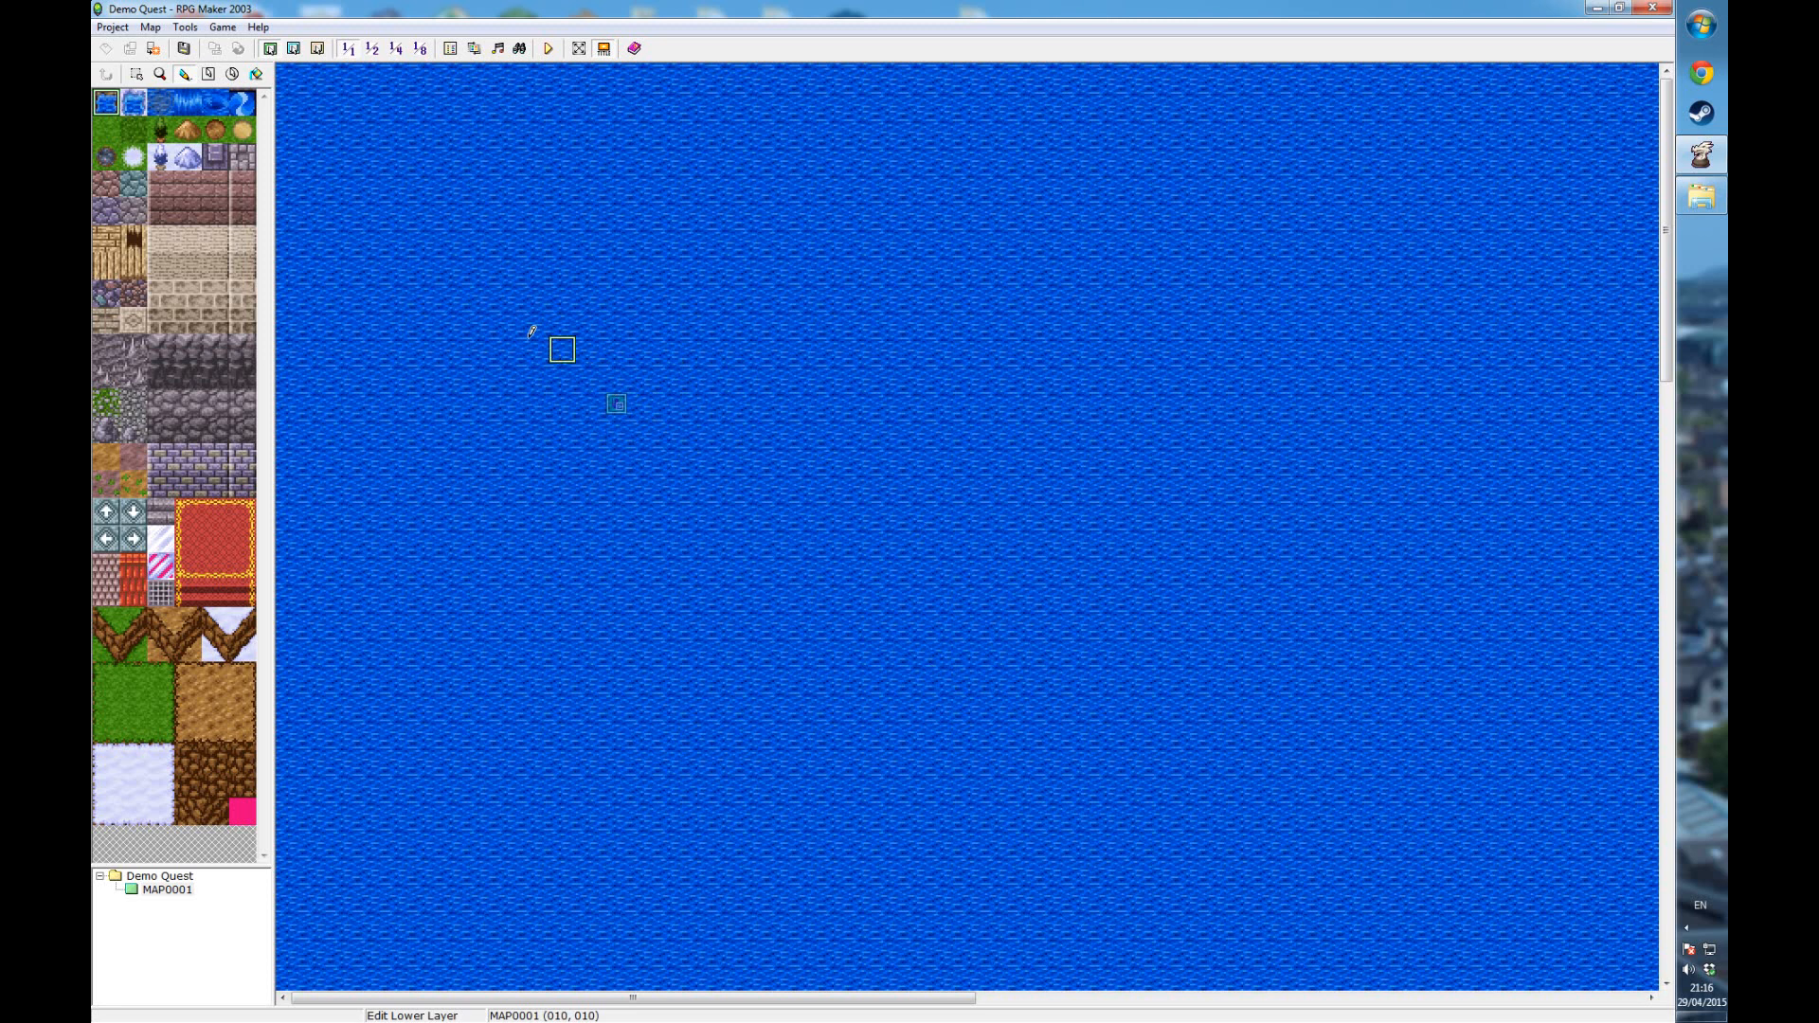
- Examine the empty ocean map at the 1/2, 1/4 and 1/8 scales, then at actual size
click(372, 49)
click(396, 48)
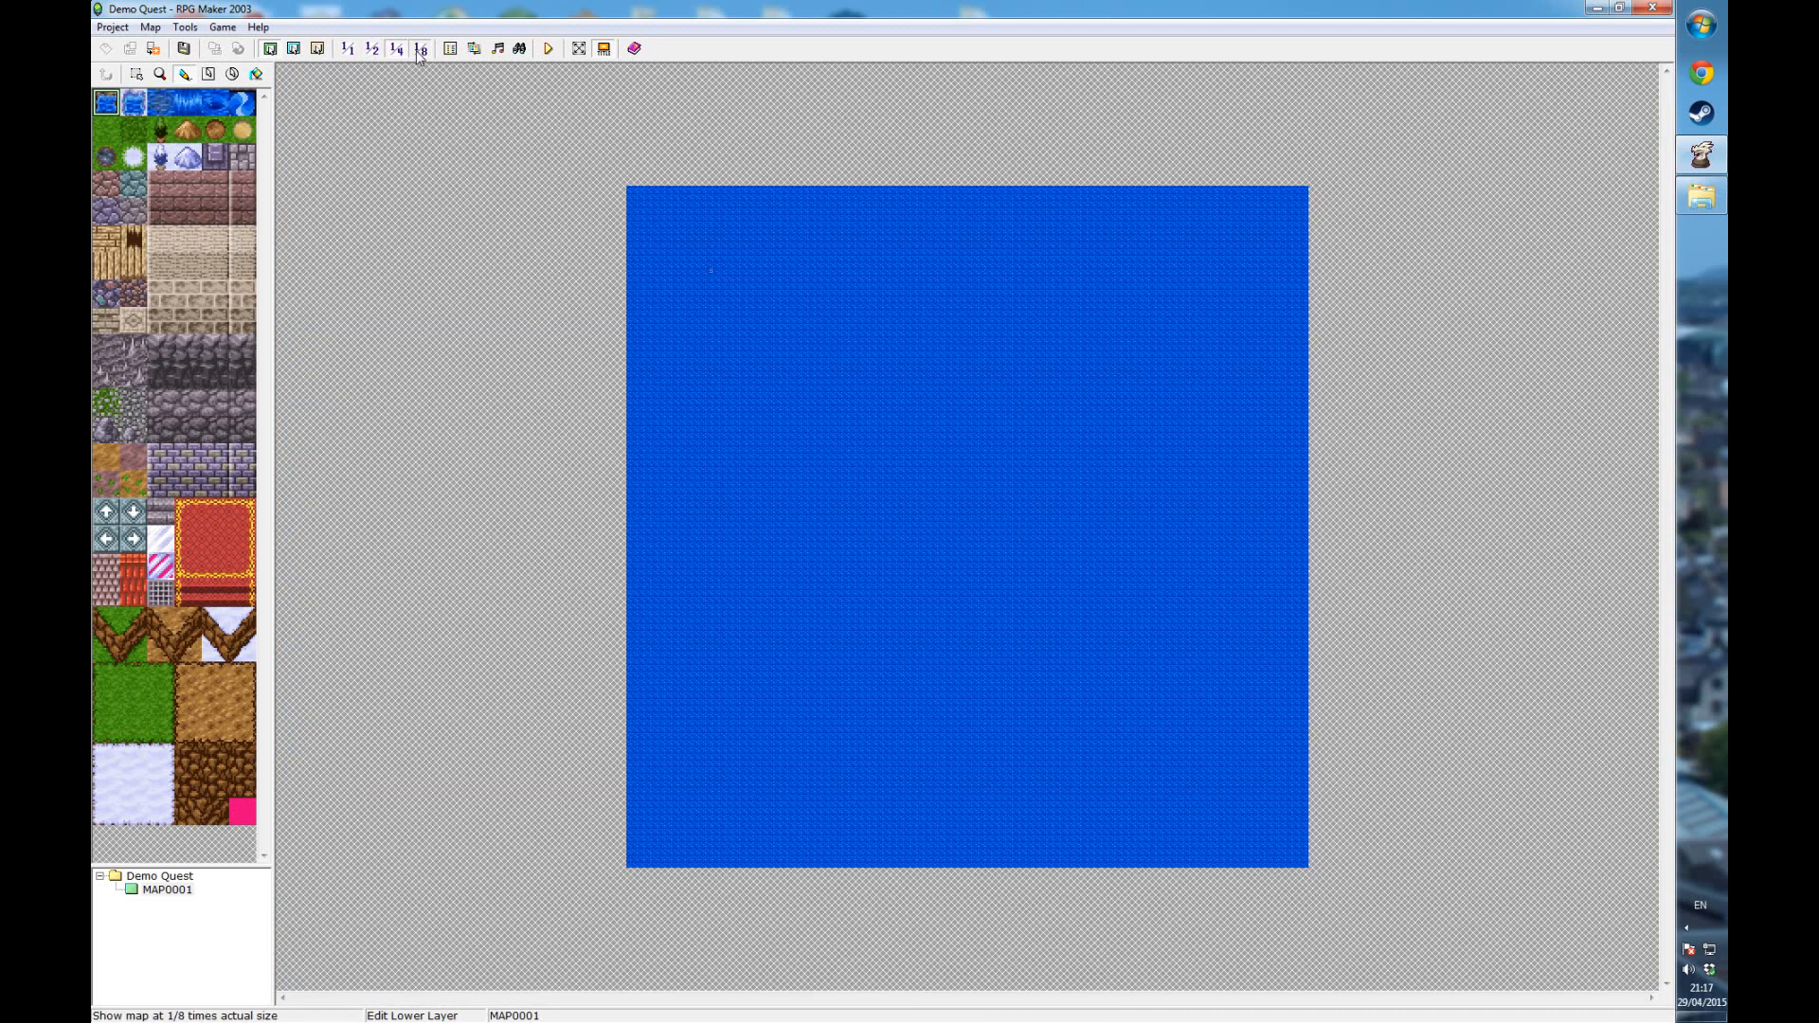
click(419, 49)
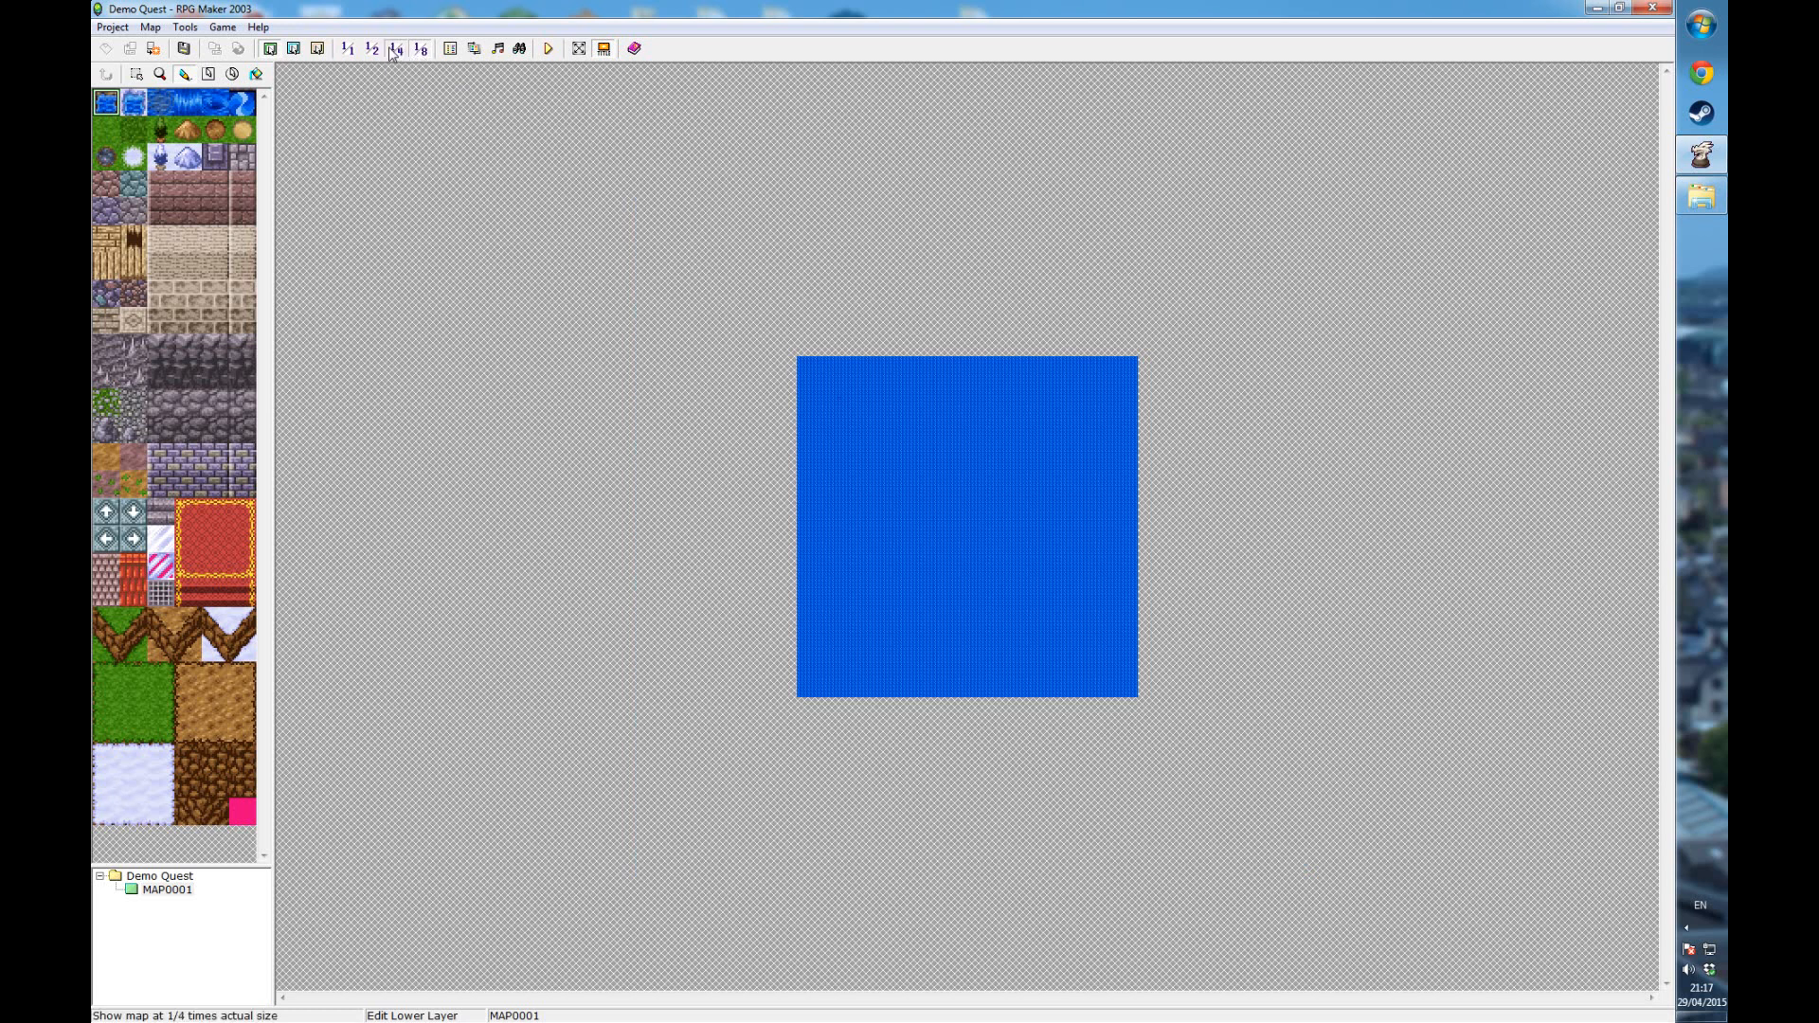
click(395, 51)
click(372, 49)
click(343, 49)
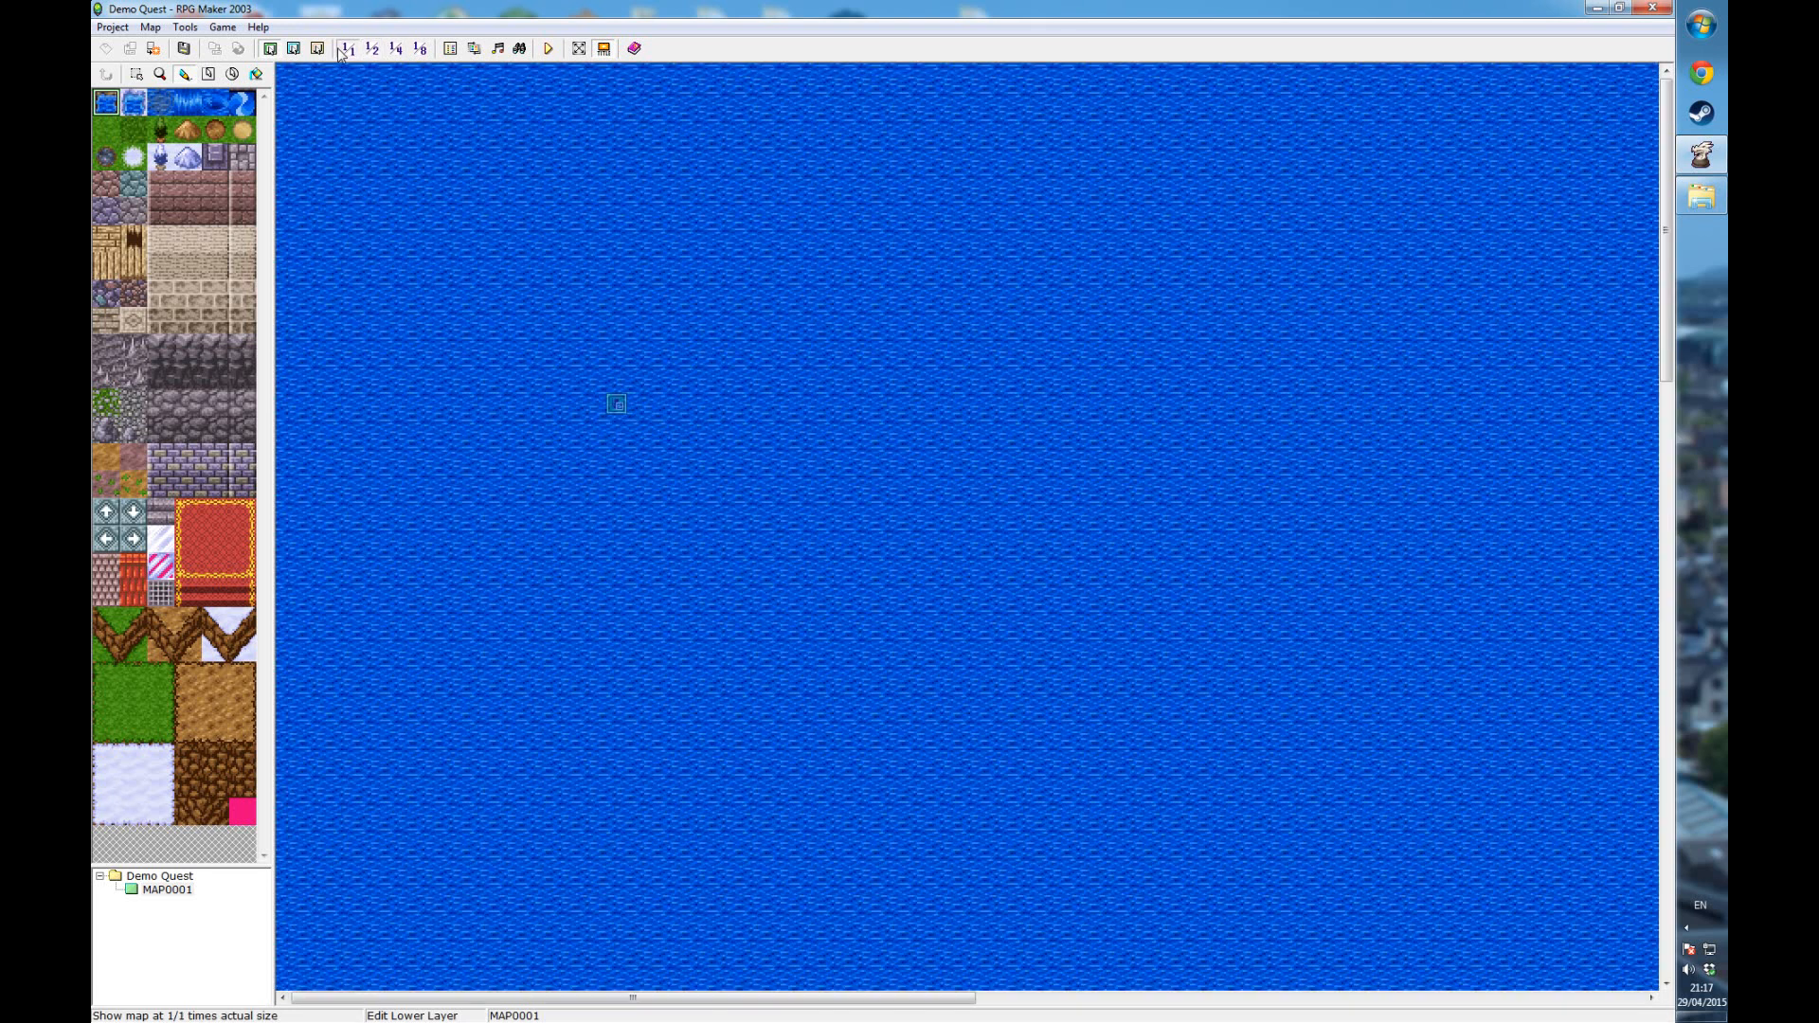
mouse_move(1662, 129)
mouse_down()
mouse_move(1650, 600)
mouse_move(1654, 143)
mouse_up()
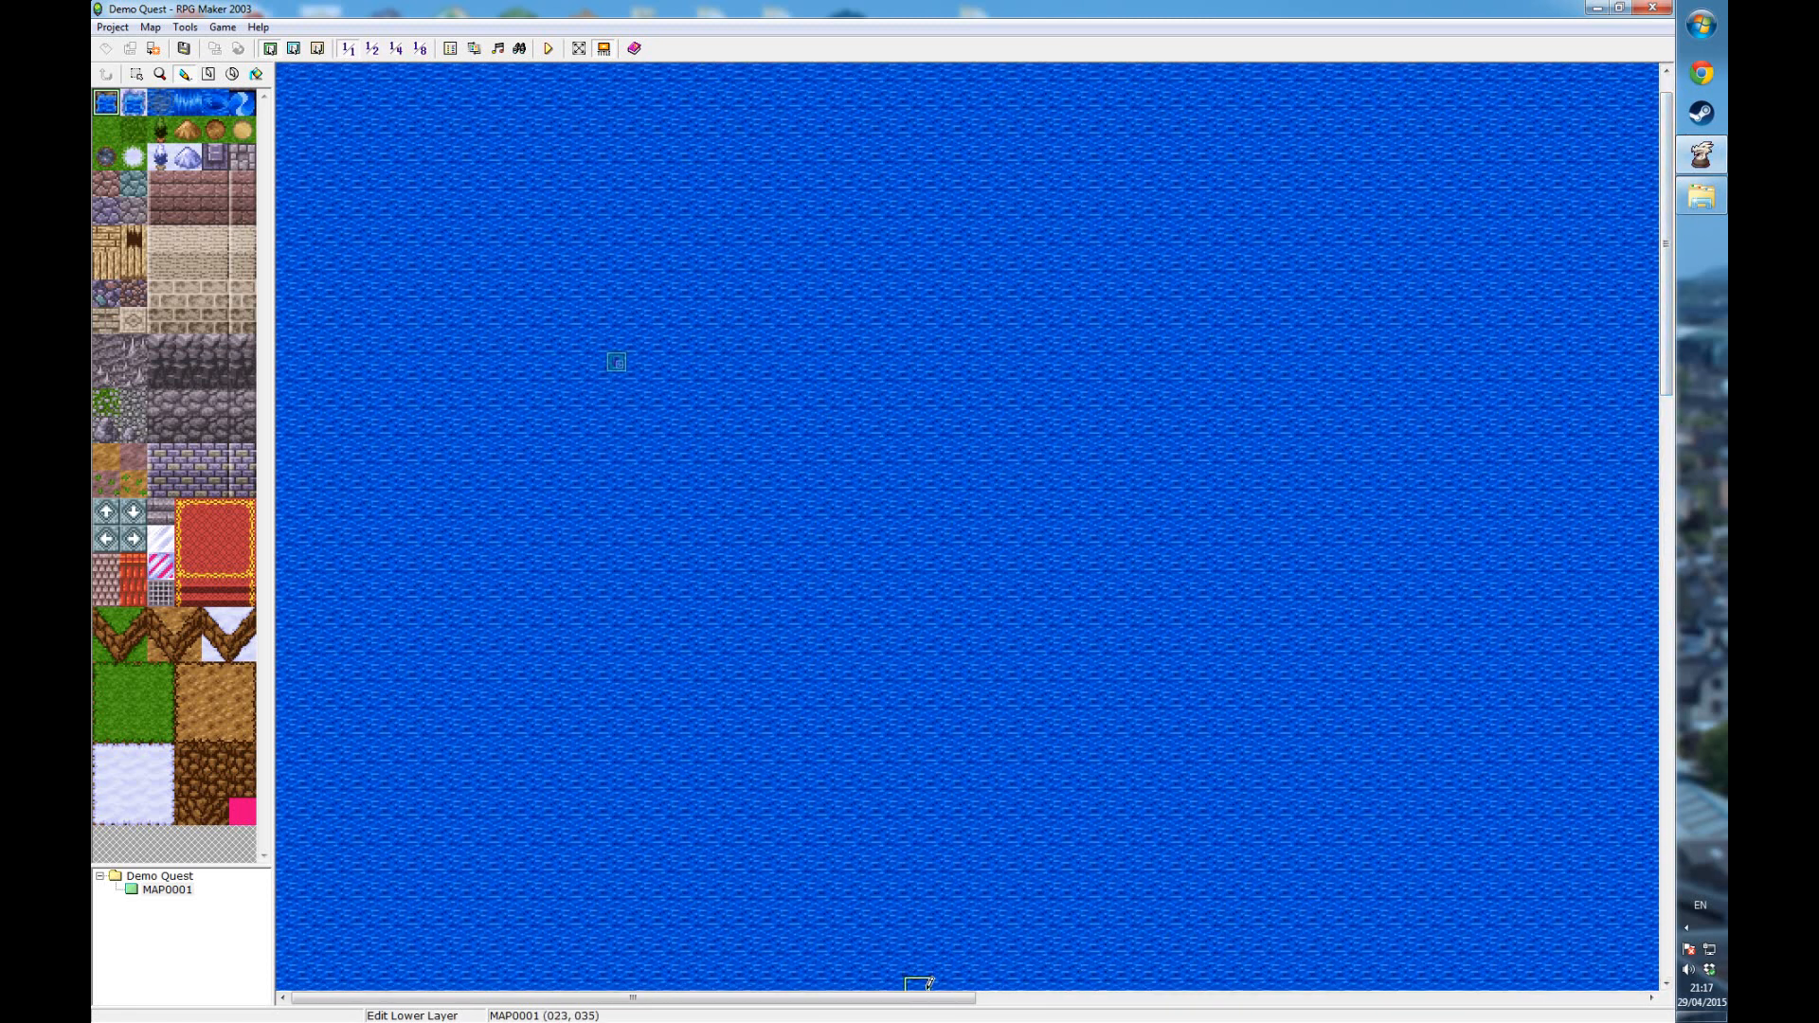
drag(940, 1005, 765, 1007)
- Look through the lower-layer terrain tiles, such as grass, mountains, walls, snow, desert and water
click(110, 118)
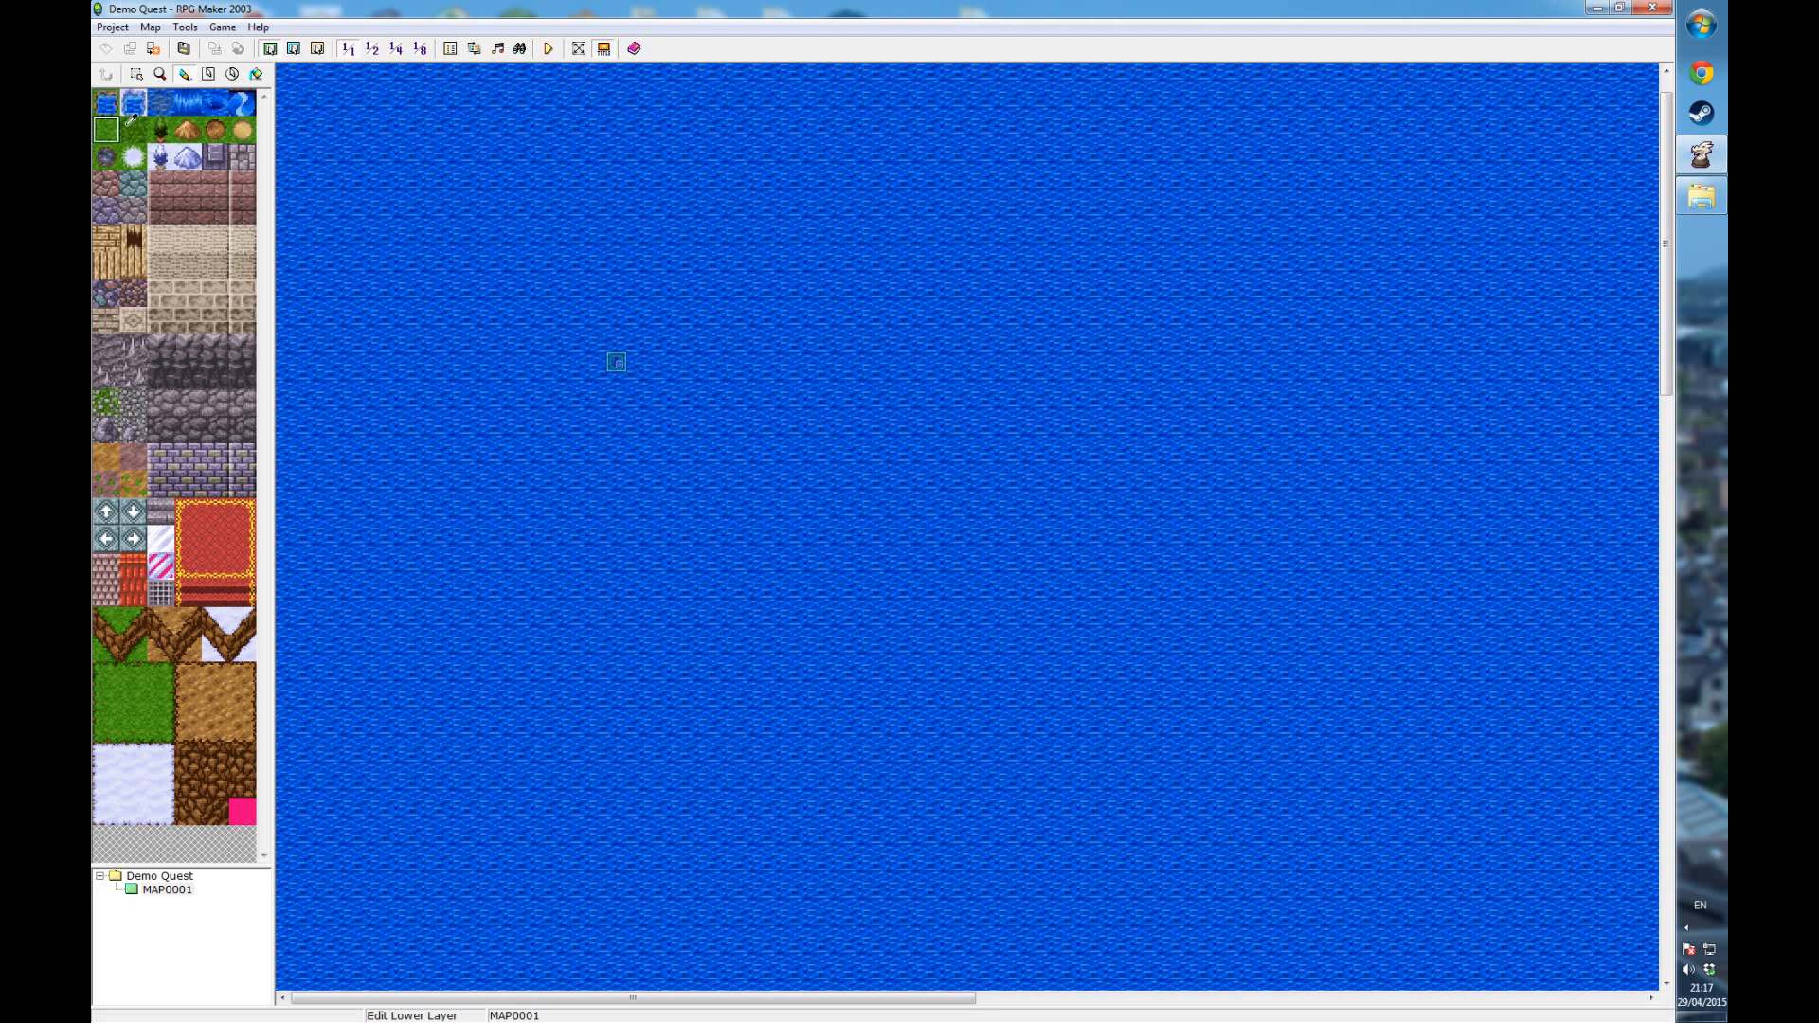
click(186, 130)
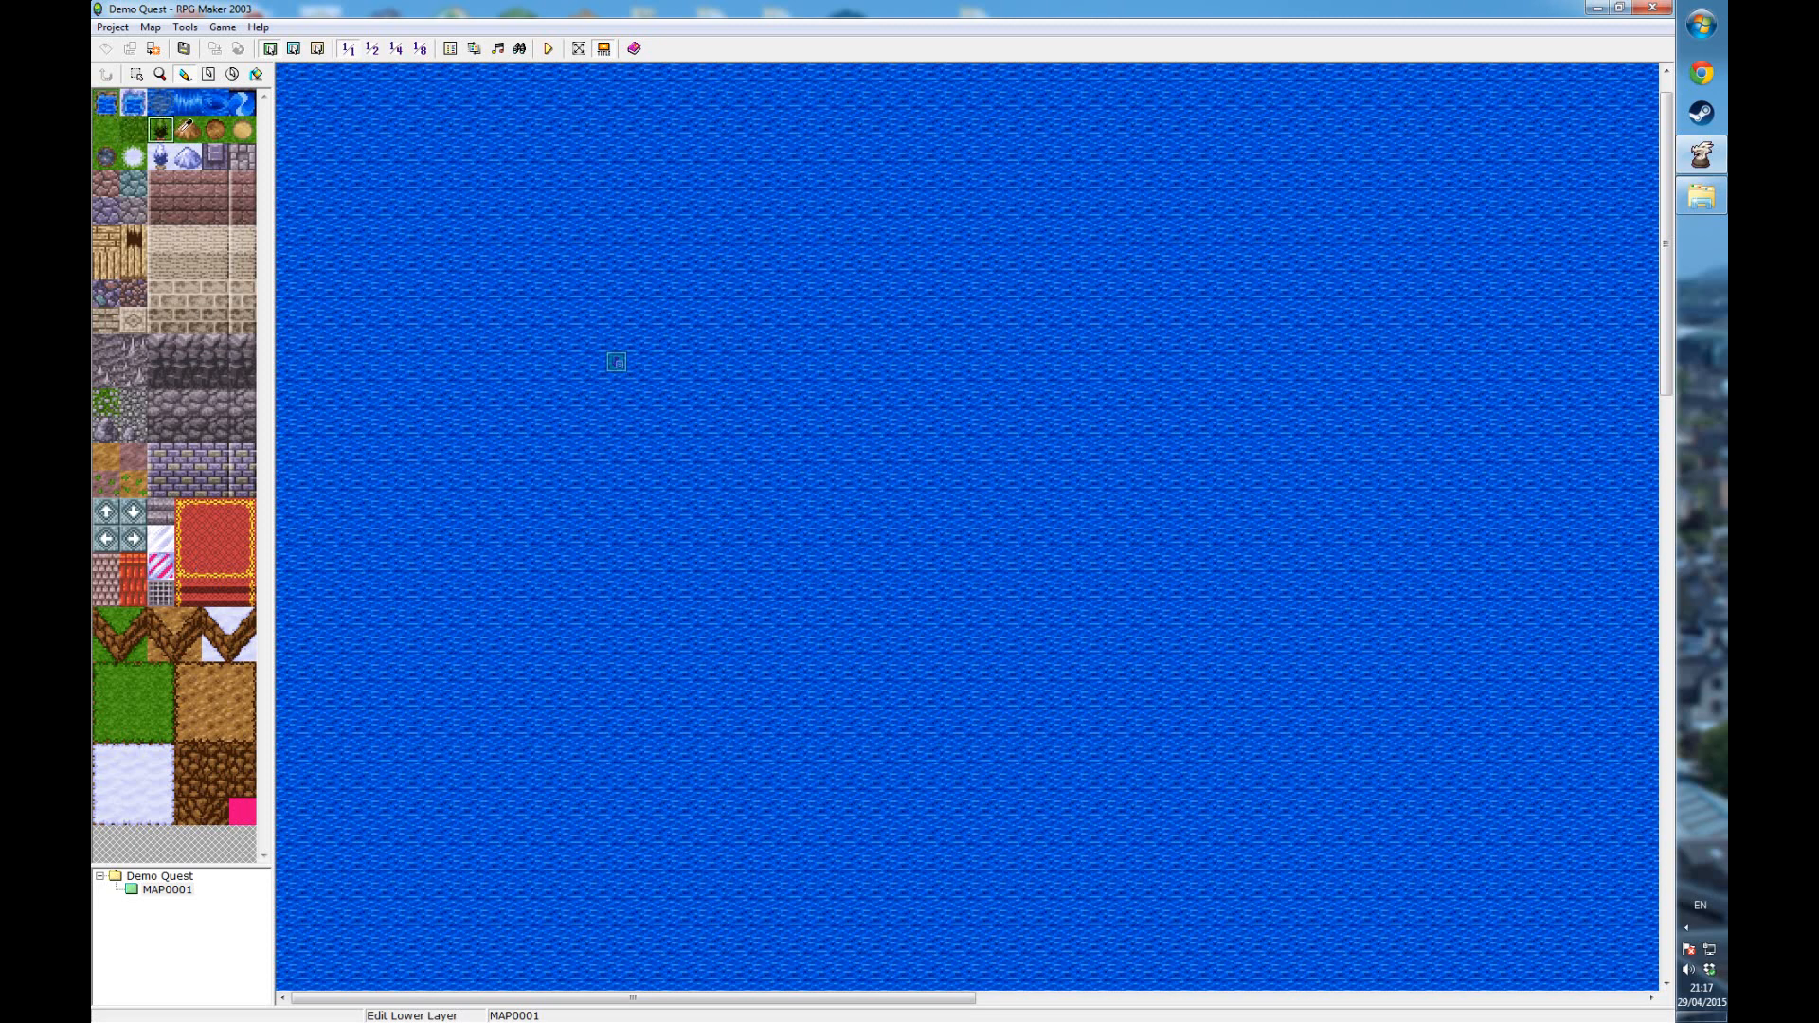
click(195, 182)
click(223, 758)
click(225, 530)
click(198, 346)
click(121, 180)
click(133, 156)
click(244, 127)
click(105, 99)
- Paint a freehand grass outline of a large landmass in the ocean with the pencil
click(113, 126)
click(835, 282)
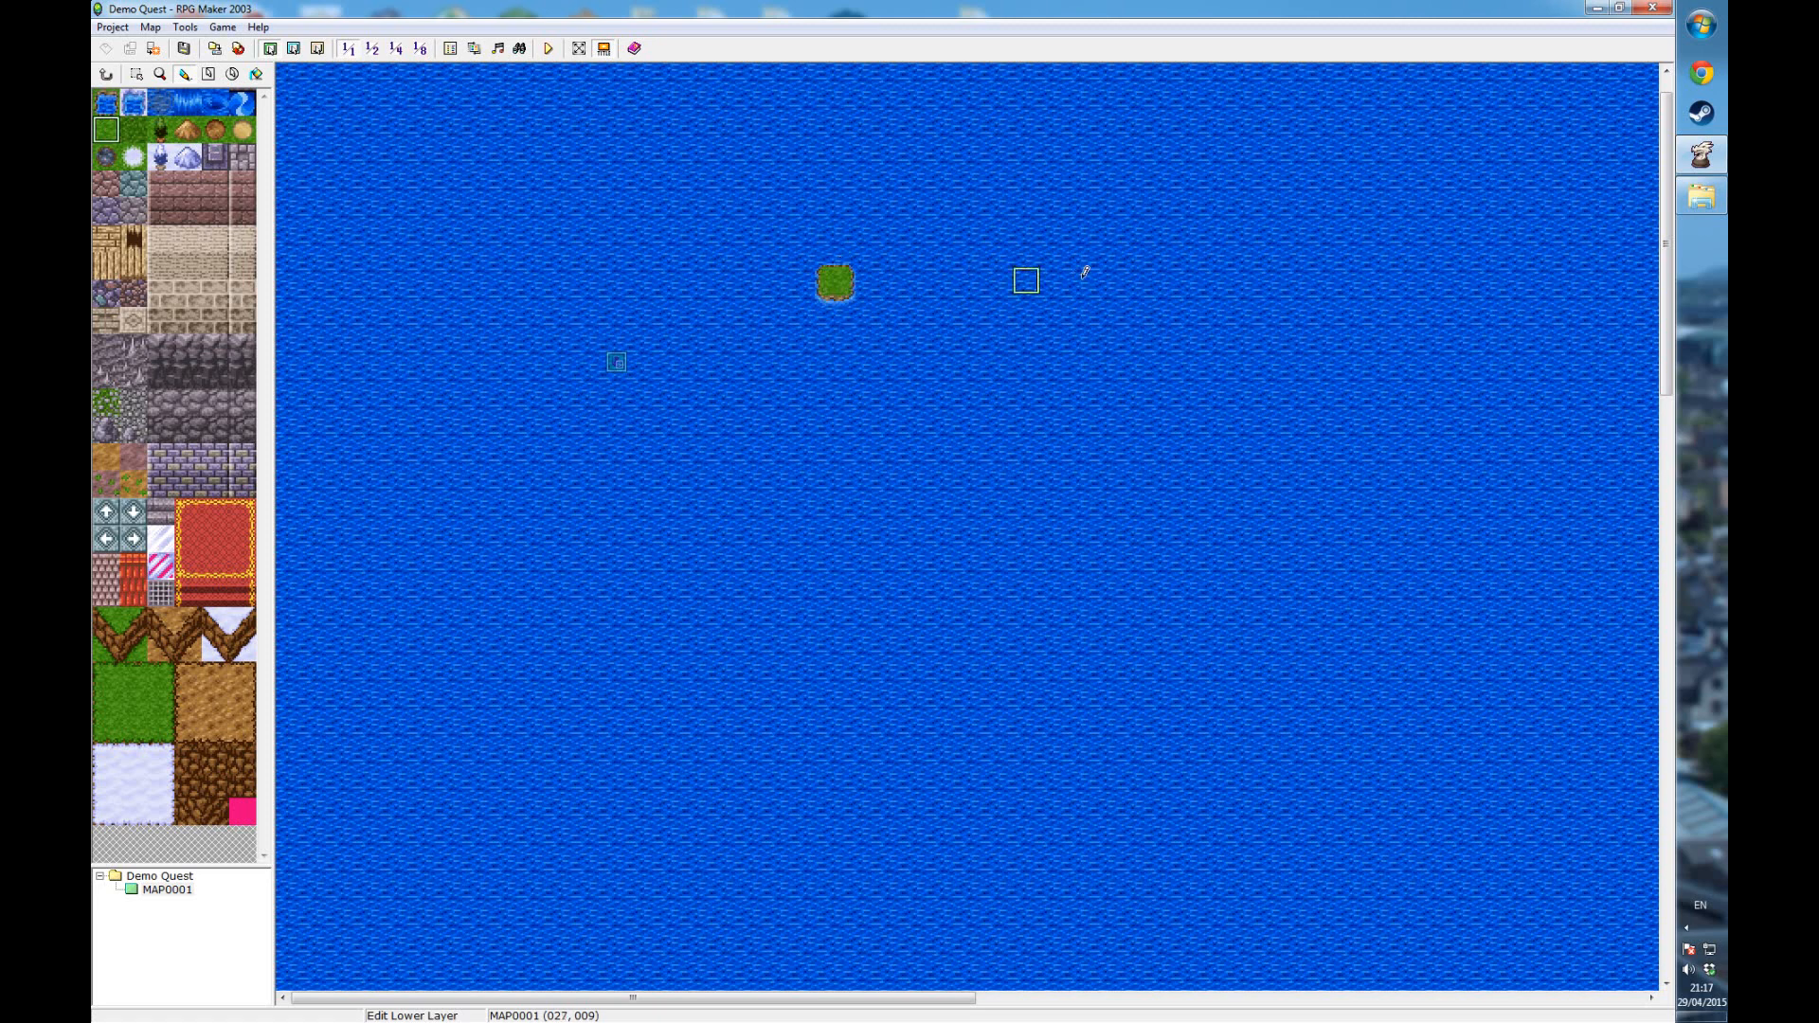
mouse_move(865, 270)
mouse_down()
mouse_move(972, 365)
mouse_move(774, 505)
mouse_move(728, 311)
mouse_move(811, 125)
mouse_move(1203, 155)
mouse_move(1442, 324)
mouse_move(1195, 579)
mouse_move(881, 788)
mouse_move(807, 473)
mouse_move(883, 701)
mouse_move(875, 635)
mouse_move(799, 739)
mouse_move(777, 690)
mouse_move(858, 502)
mouse_move(893, 699)
mouse_move(857, 605)
mouse_move(909, 690)
mouse_up()
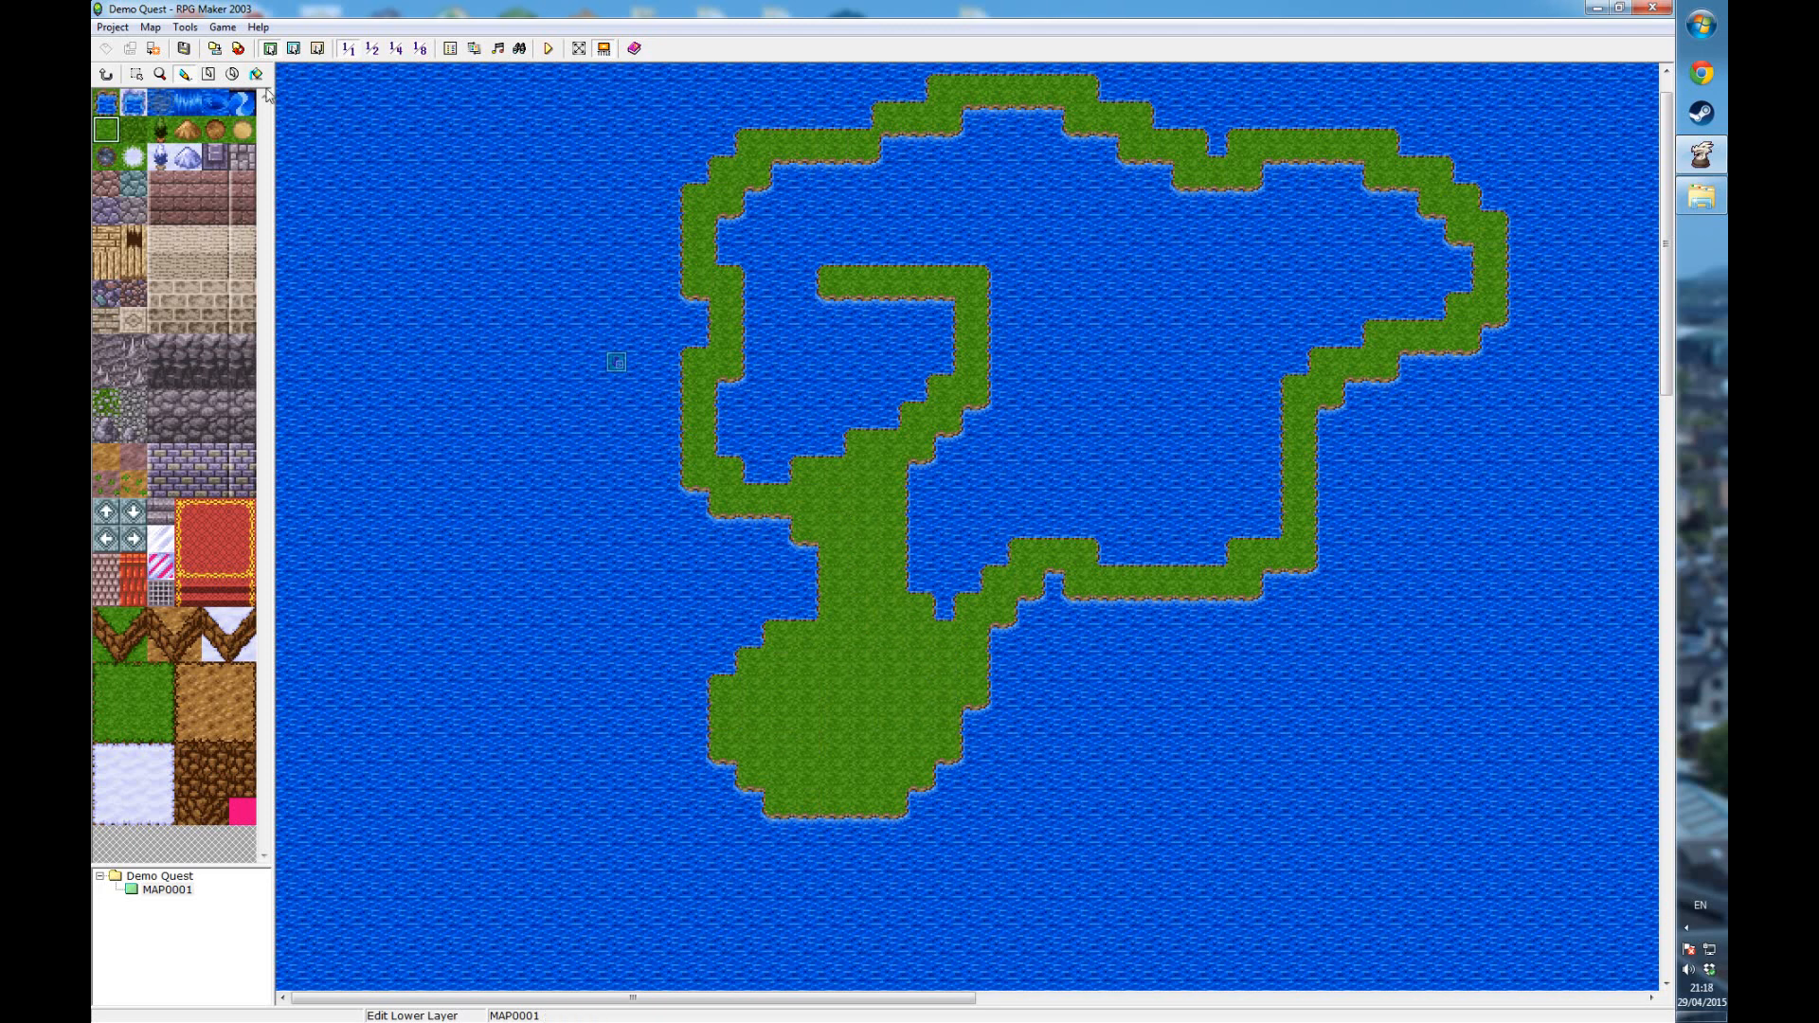
- Draw a tall grass rectangle west of the landmass outline and a grass circle below the rectangle
click(211, 74)
drag(365, 140, 545, 507)
click(233, 74)
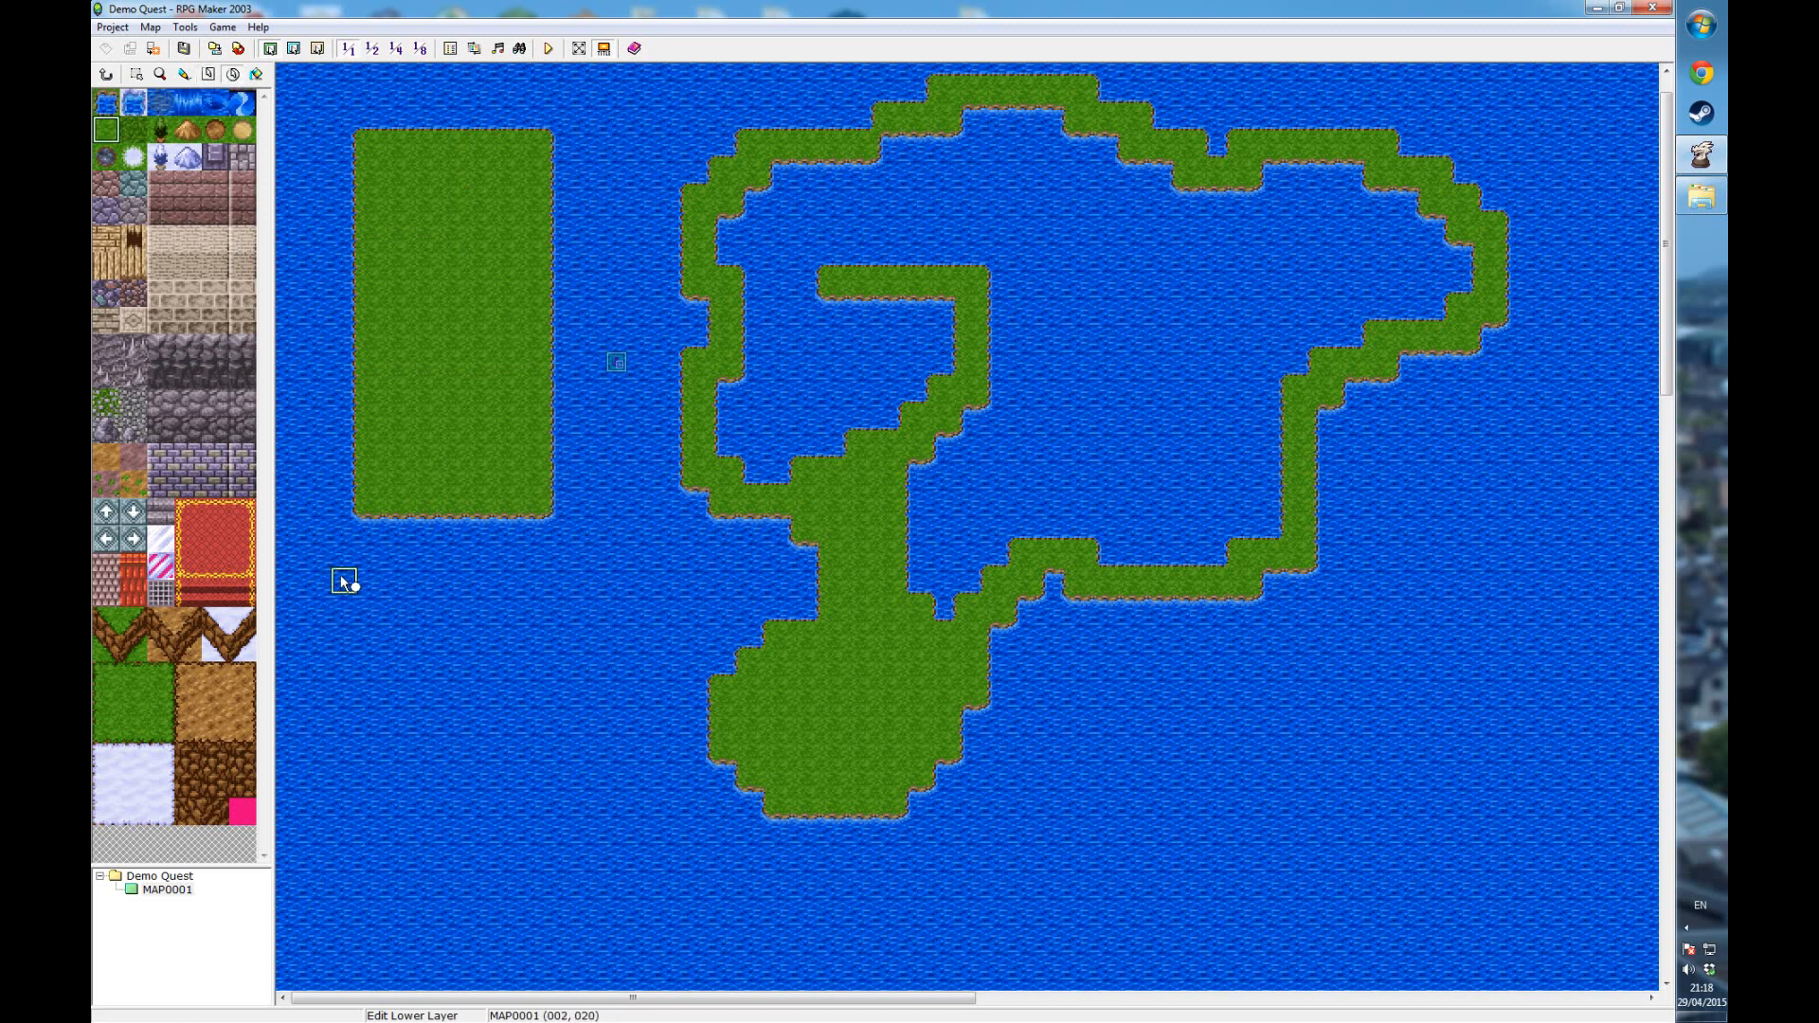
drag(346, 584, 615, 857)
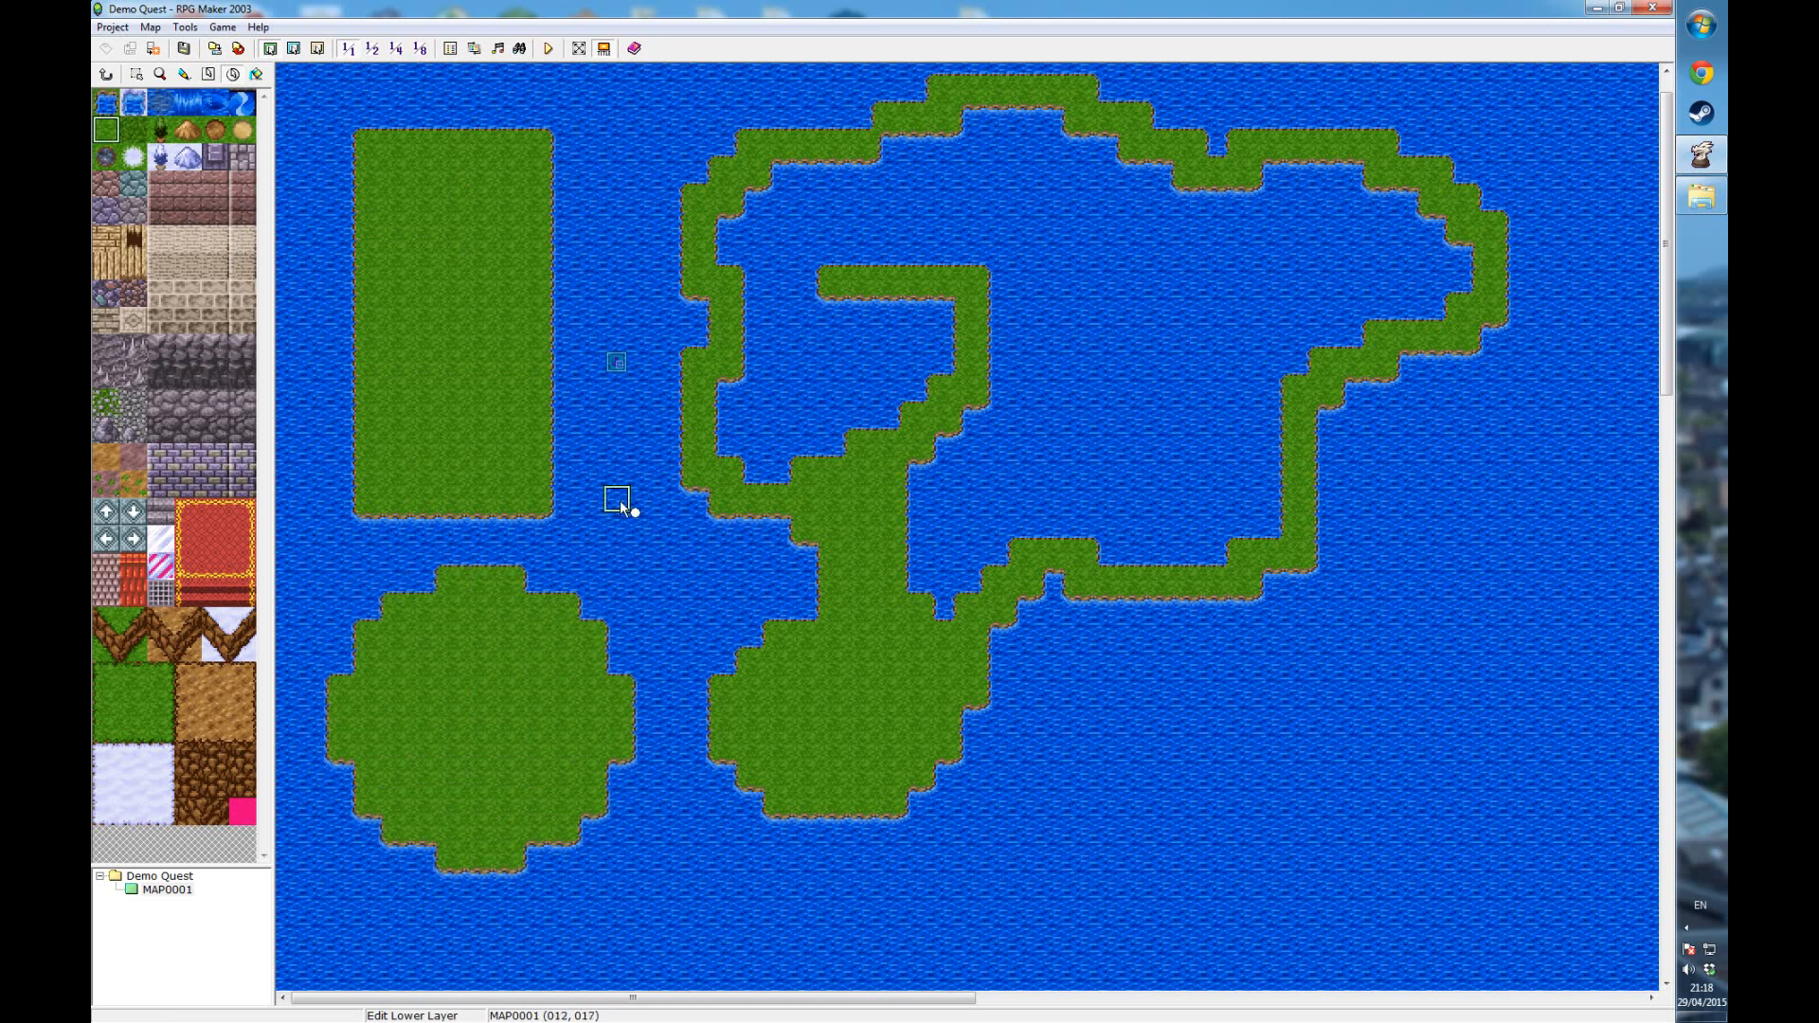
- Flood-fill the landmass outline with grass and extend its western coast outward with the pencil
click(256, 74)
click(1085, 379)
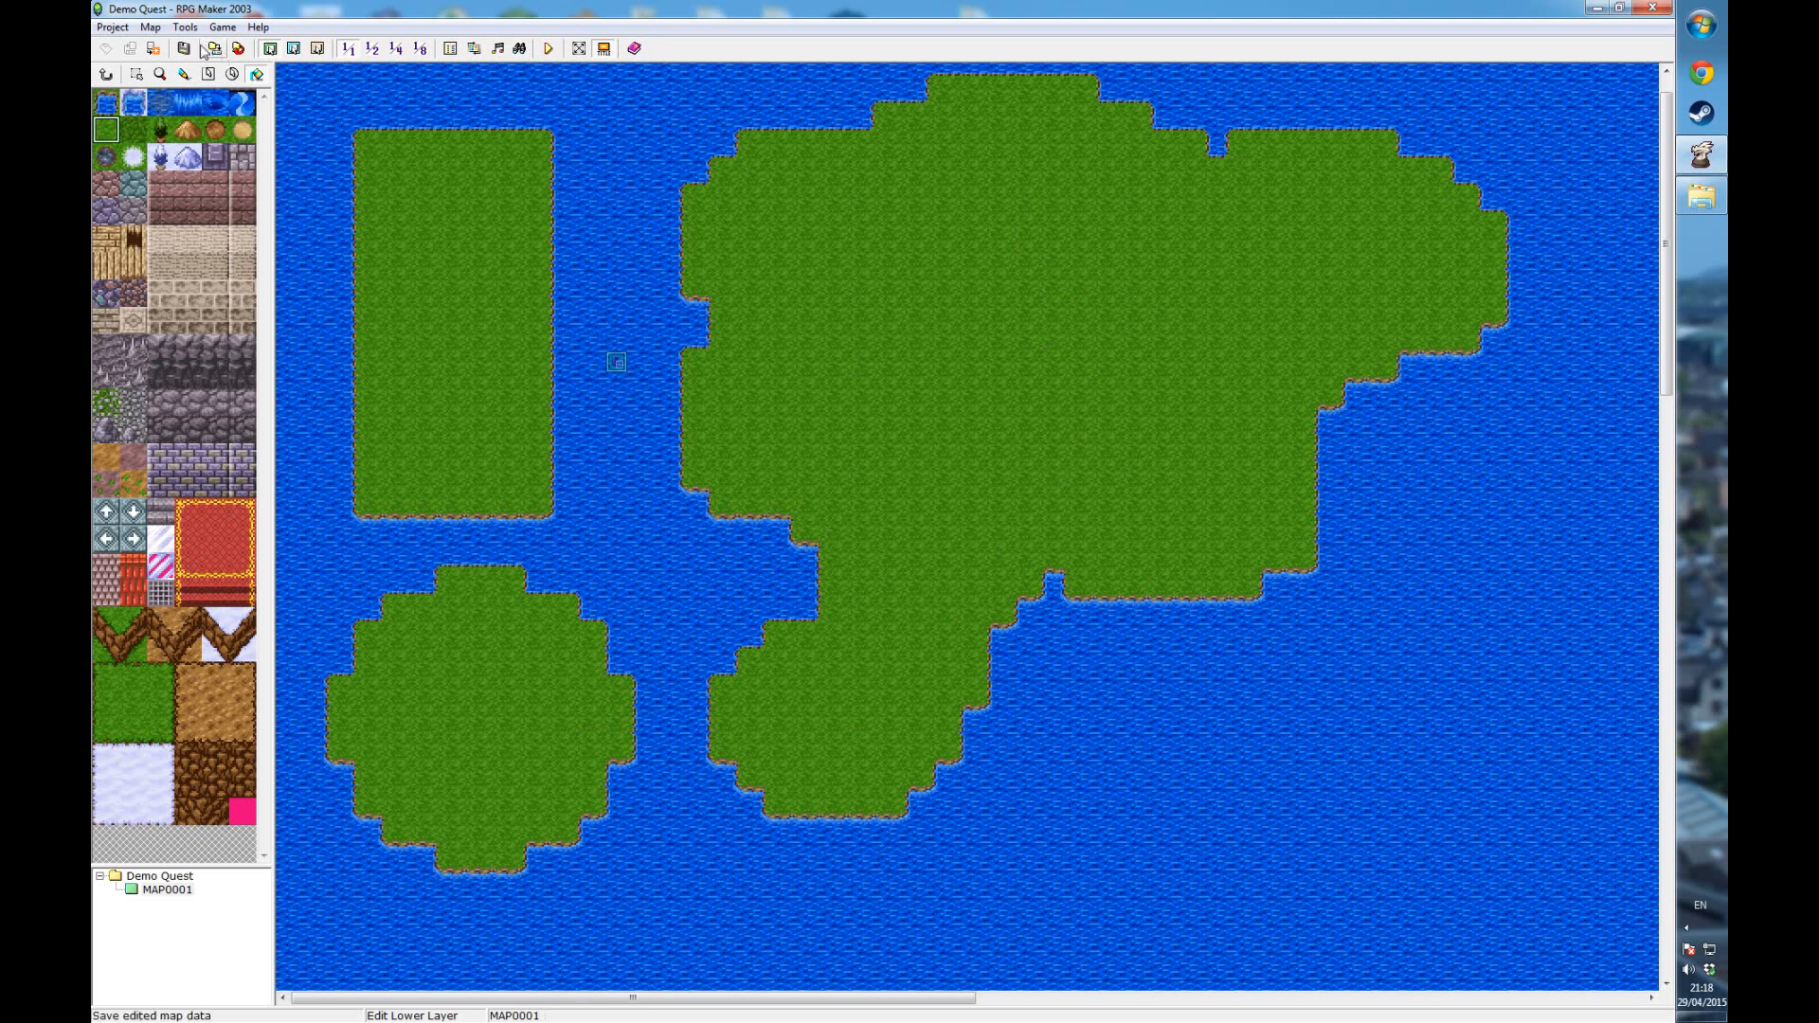
click(185, 76)
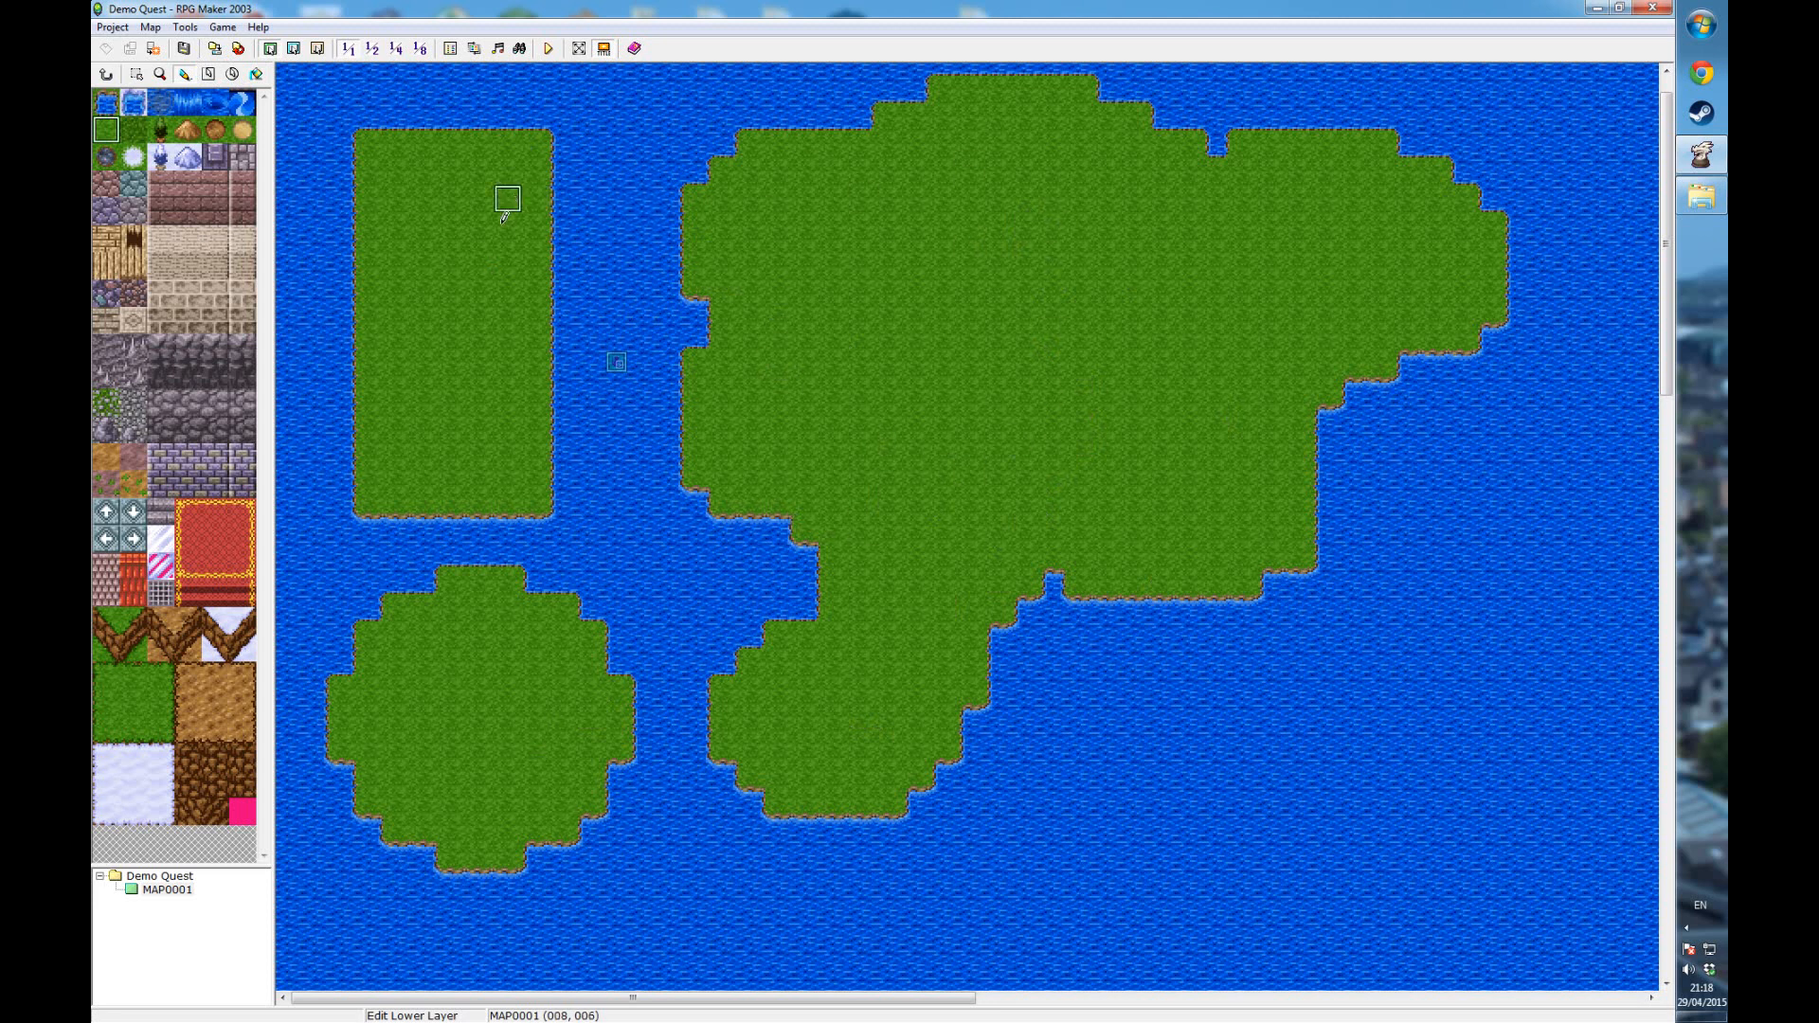
click(671, 472)
mouse_move(667, 447)
mouse_down()
mouse_move(696, 214)
mouse_move(658, 303)
mouse_move(677, 345)
mouse_up()
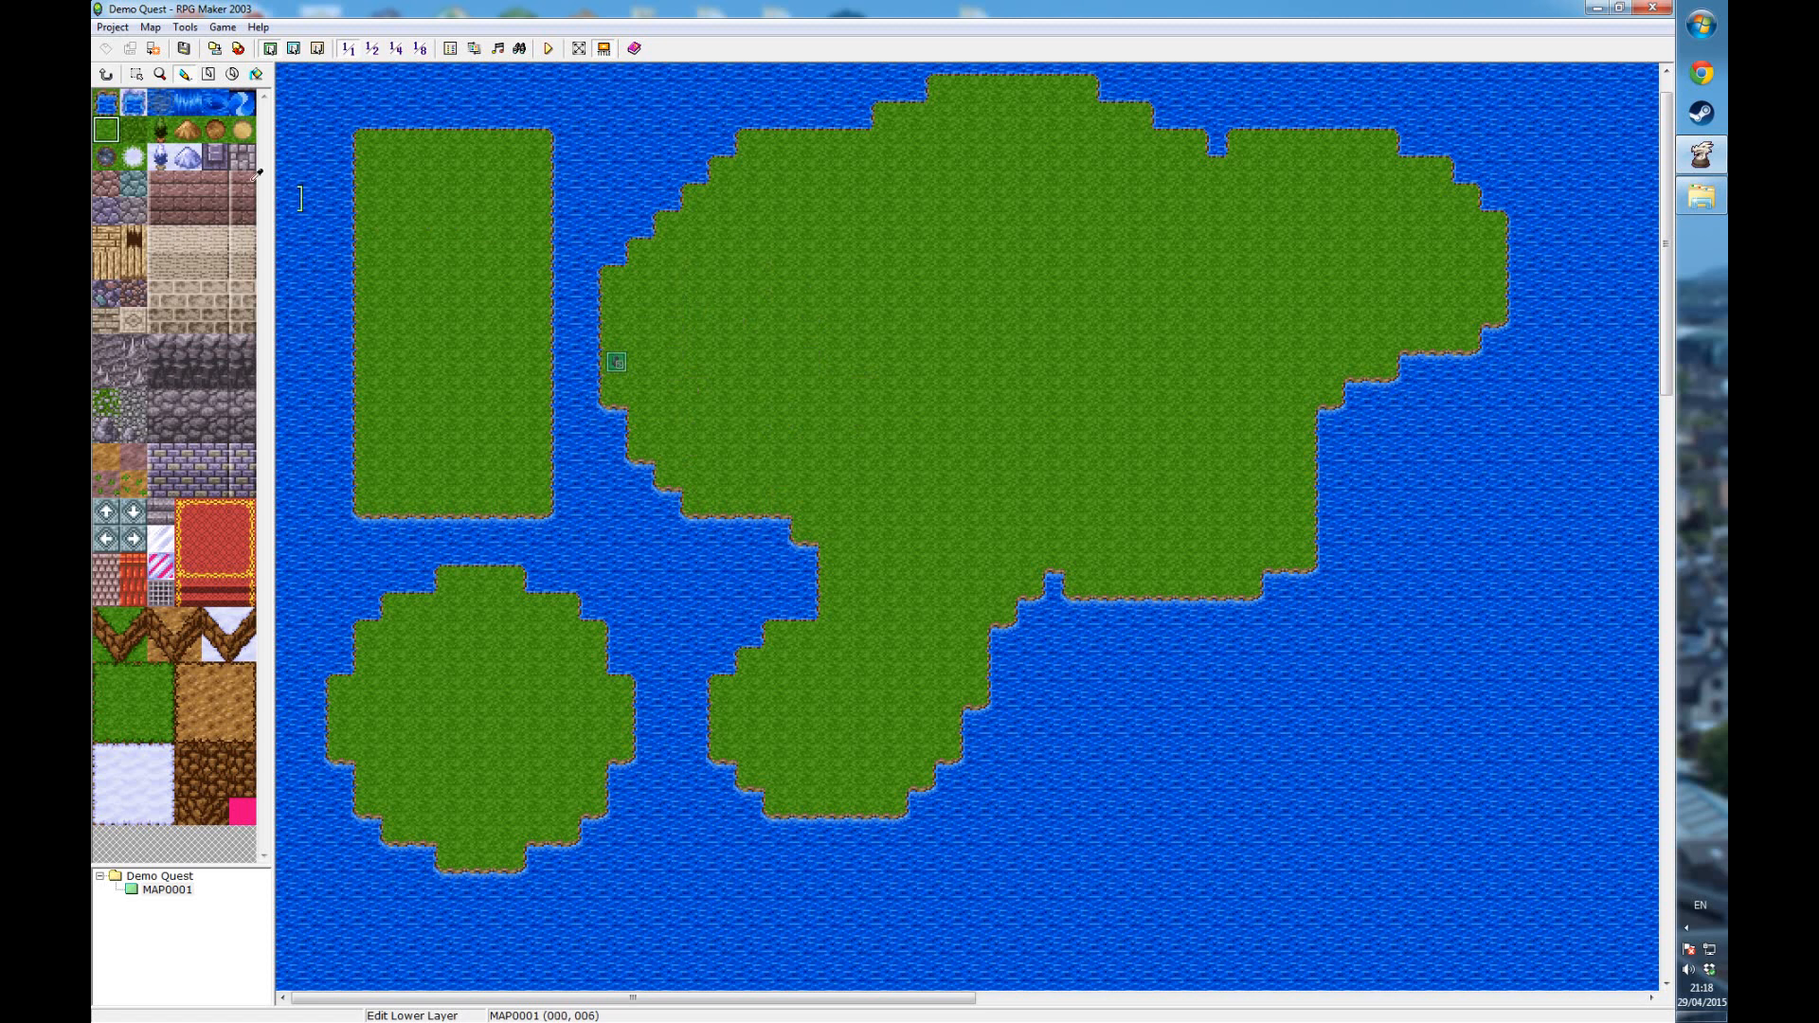
- Paint a brown mountain range on the northeastern landmass and a sand desert patch southwest of it
click(189, 128)
mouse_move(1048, 360)
mouse_down()
mouse_move(1032, 331)
mouse_move(1174, 333)
mouse_move(1061, 289)
mouse_move(1137, 365)
mouse_move(1089, 317)
mouse_move(1149, 276)
mouse_move(1079, 221)
mouse_move(1217, 388)
mouse_move(1204, 417)
mouse_move(1108, 445)
mouse_move(1147, 438)
mouse_move(1246, 251)
mouse_move(1194, 305)
mouse_move(1276, 293)
mouse_up()
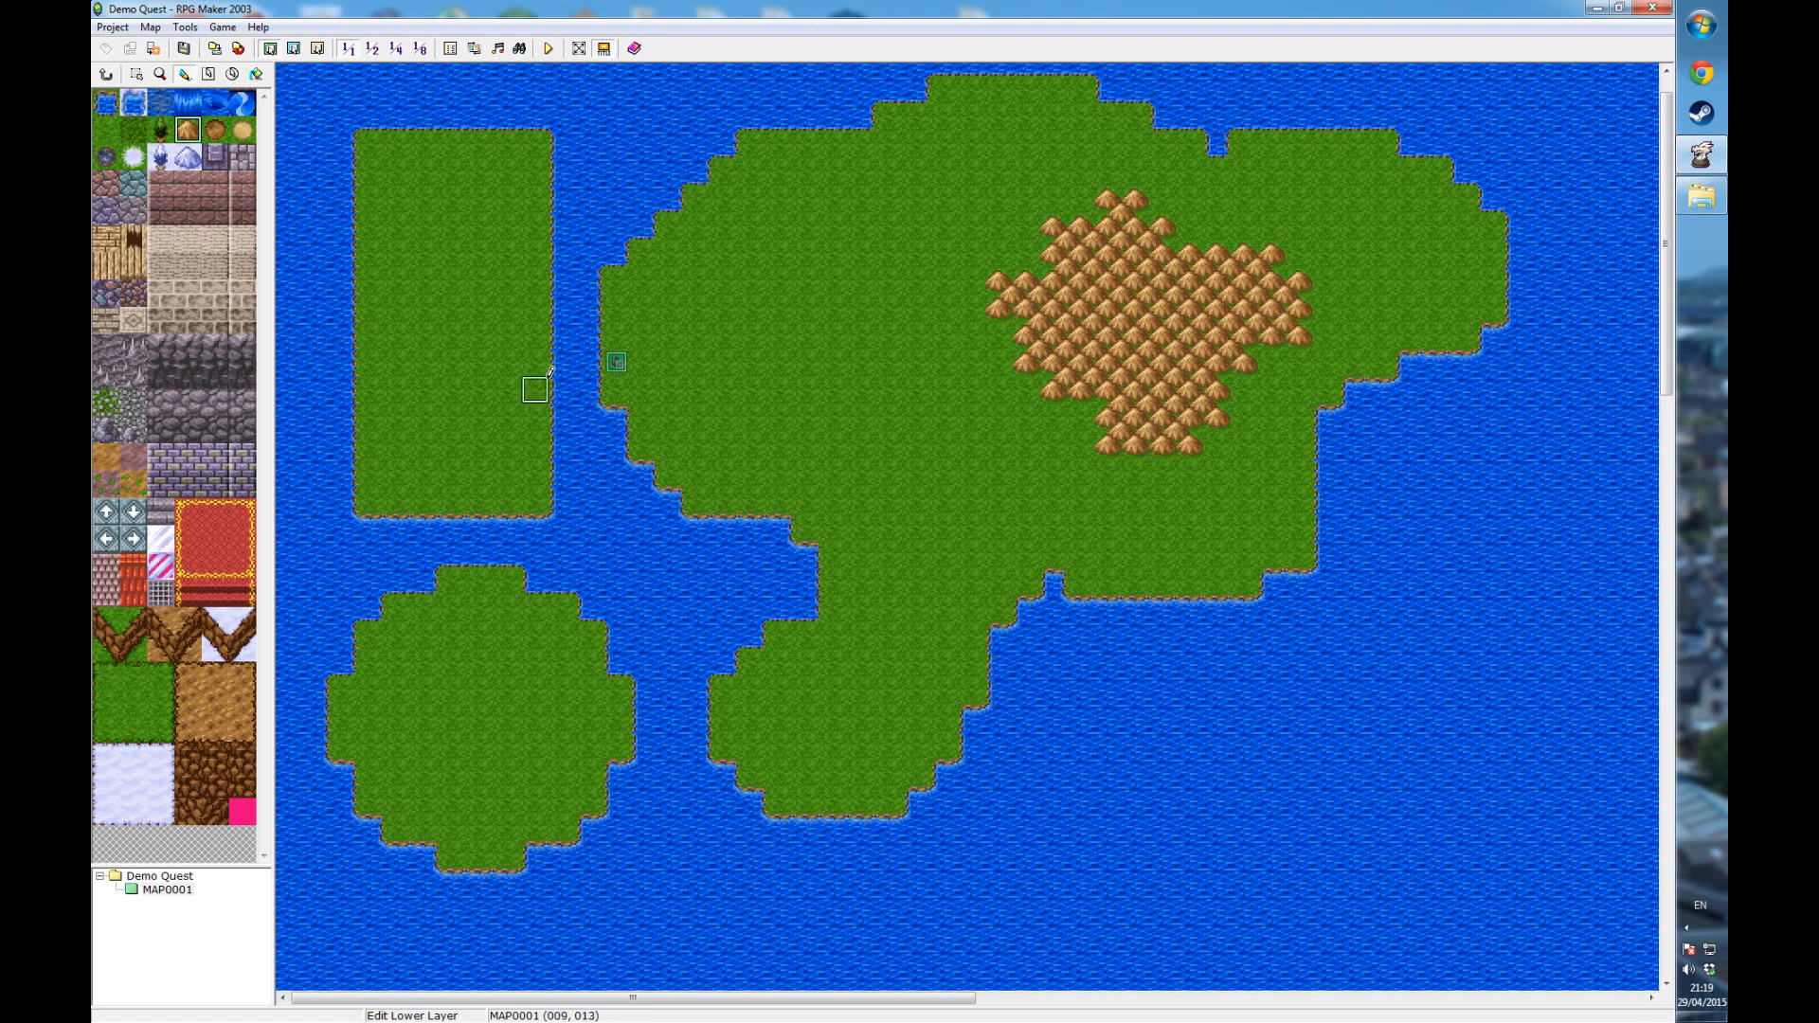
click(242, 130)
mouse_move(890, 499)
mouse_down()
mouse_move(820, 379)
mouse_move(995, 492)
mouse_move(952, 445)
mouse_move(861, 414)
mouse_move(970, 439)
mouse_move(865, 338)
mouse_move(930, 356)
mouse_up()
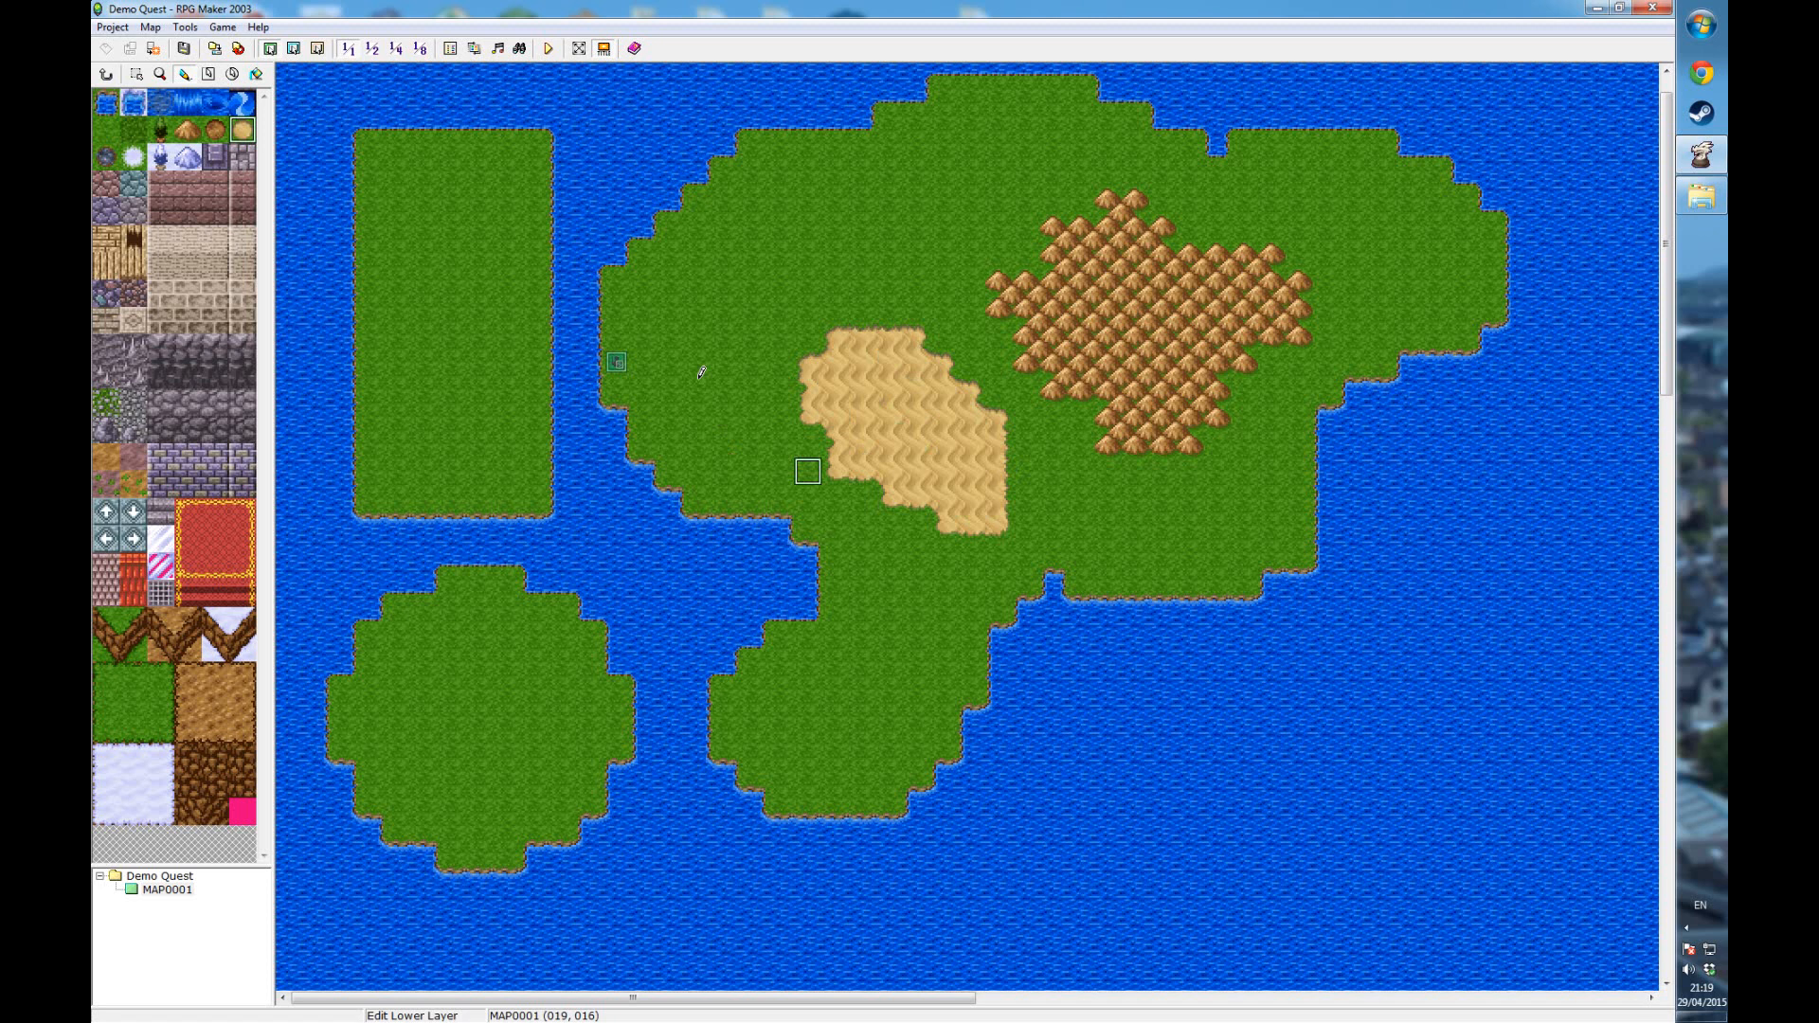
- Save the map, launch a playtest and start a new game
click(550, 51)
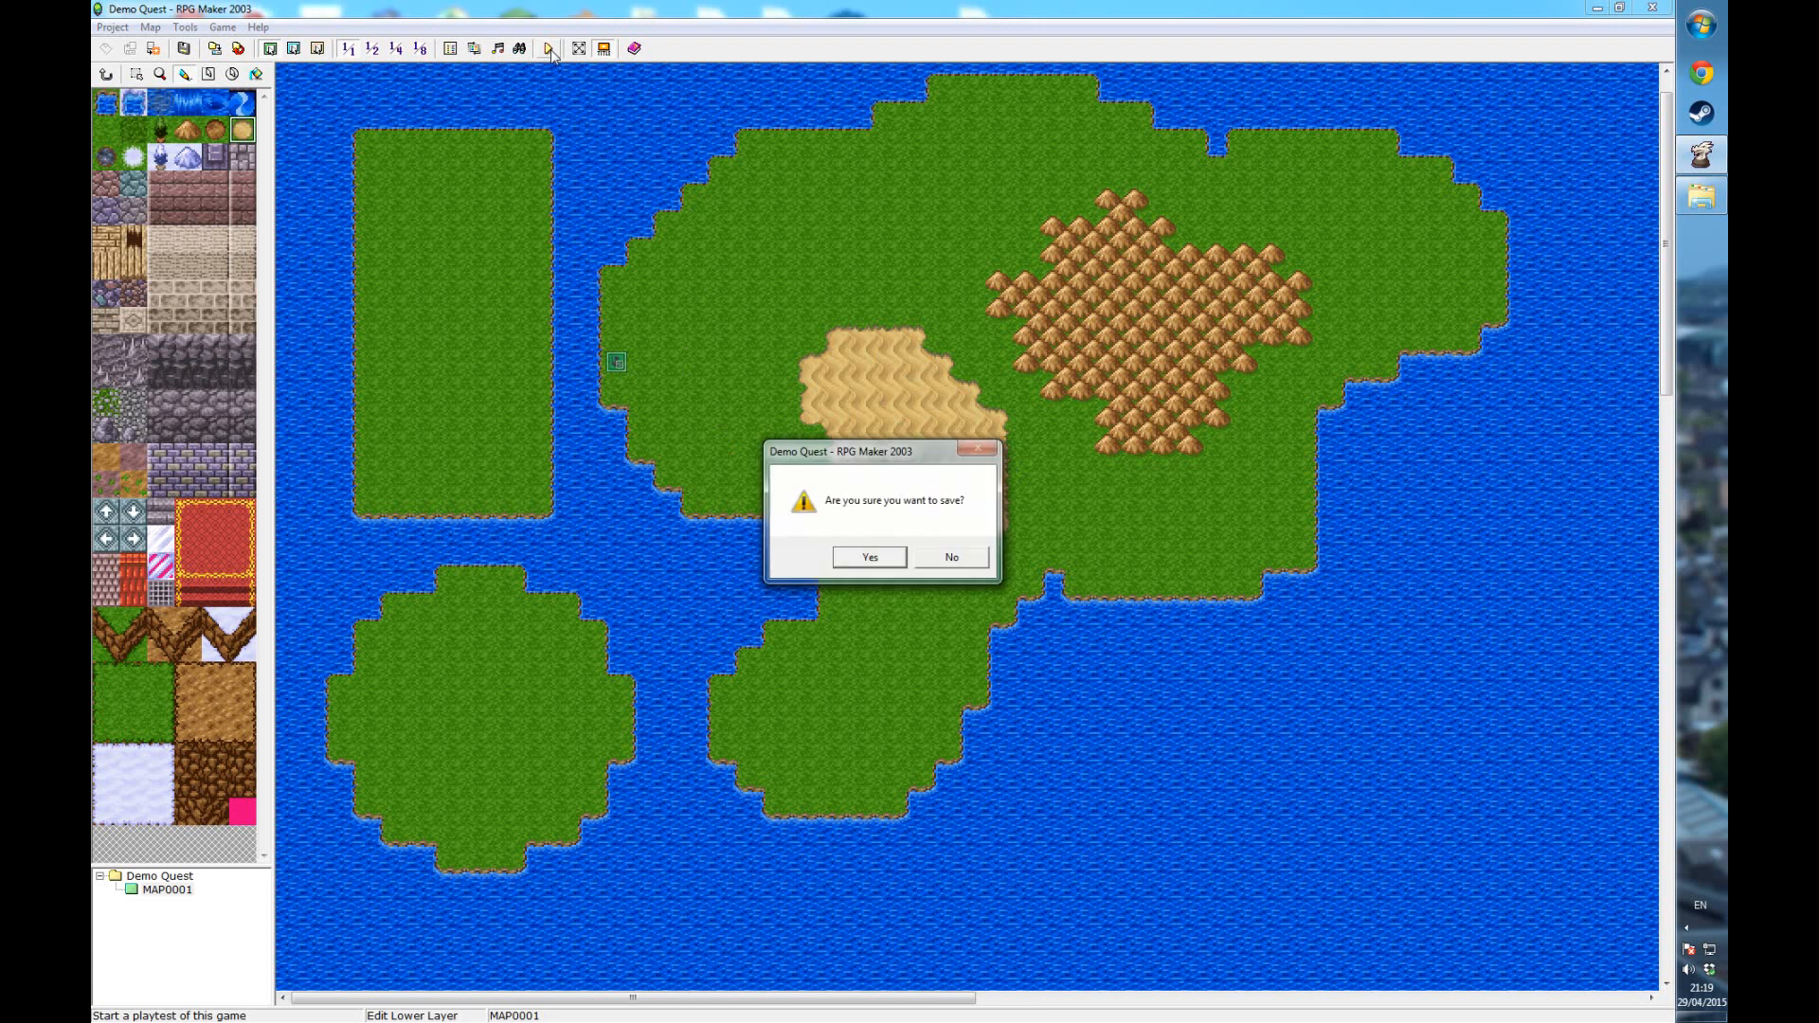
click(870, 556)
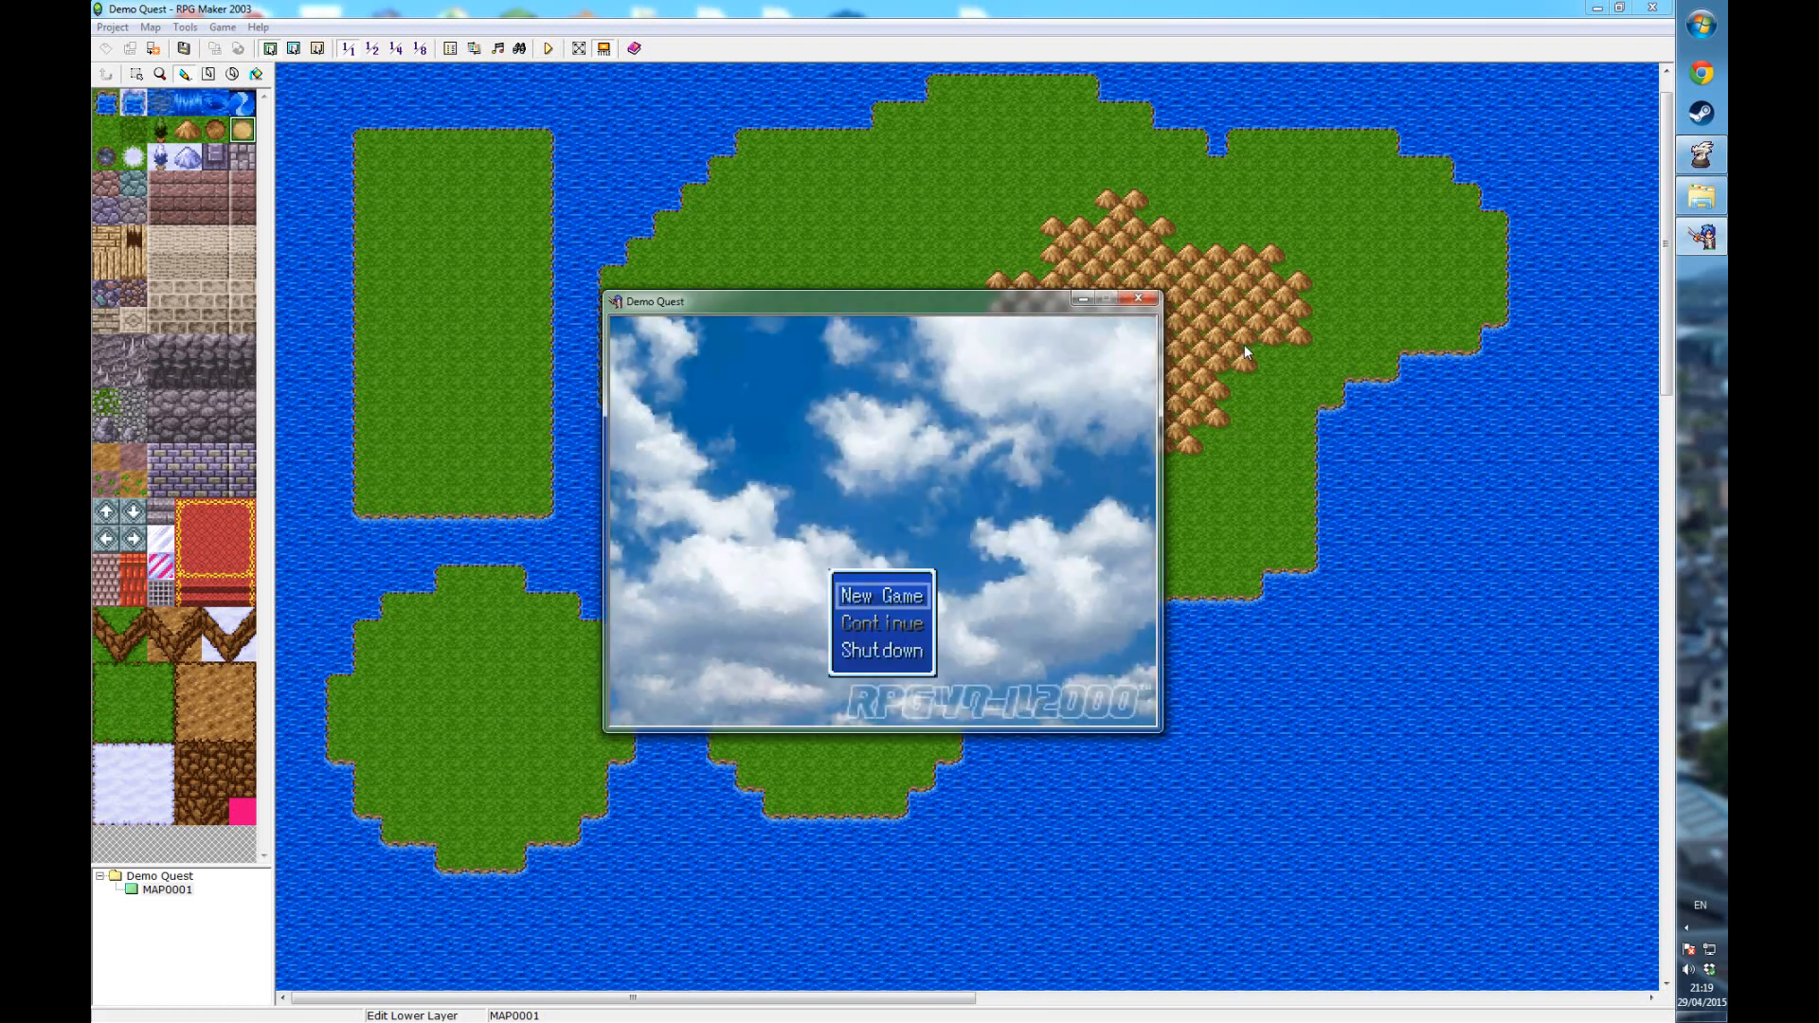
key(Return)
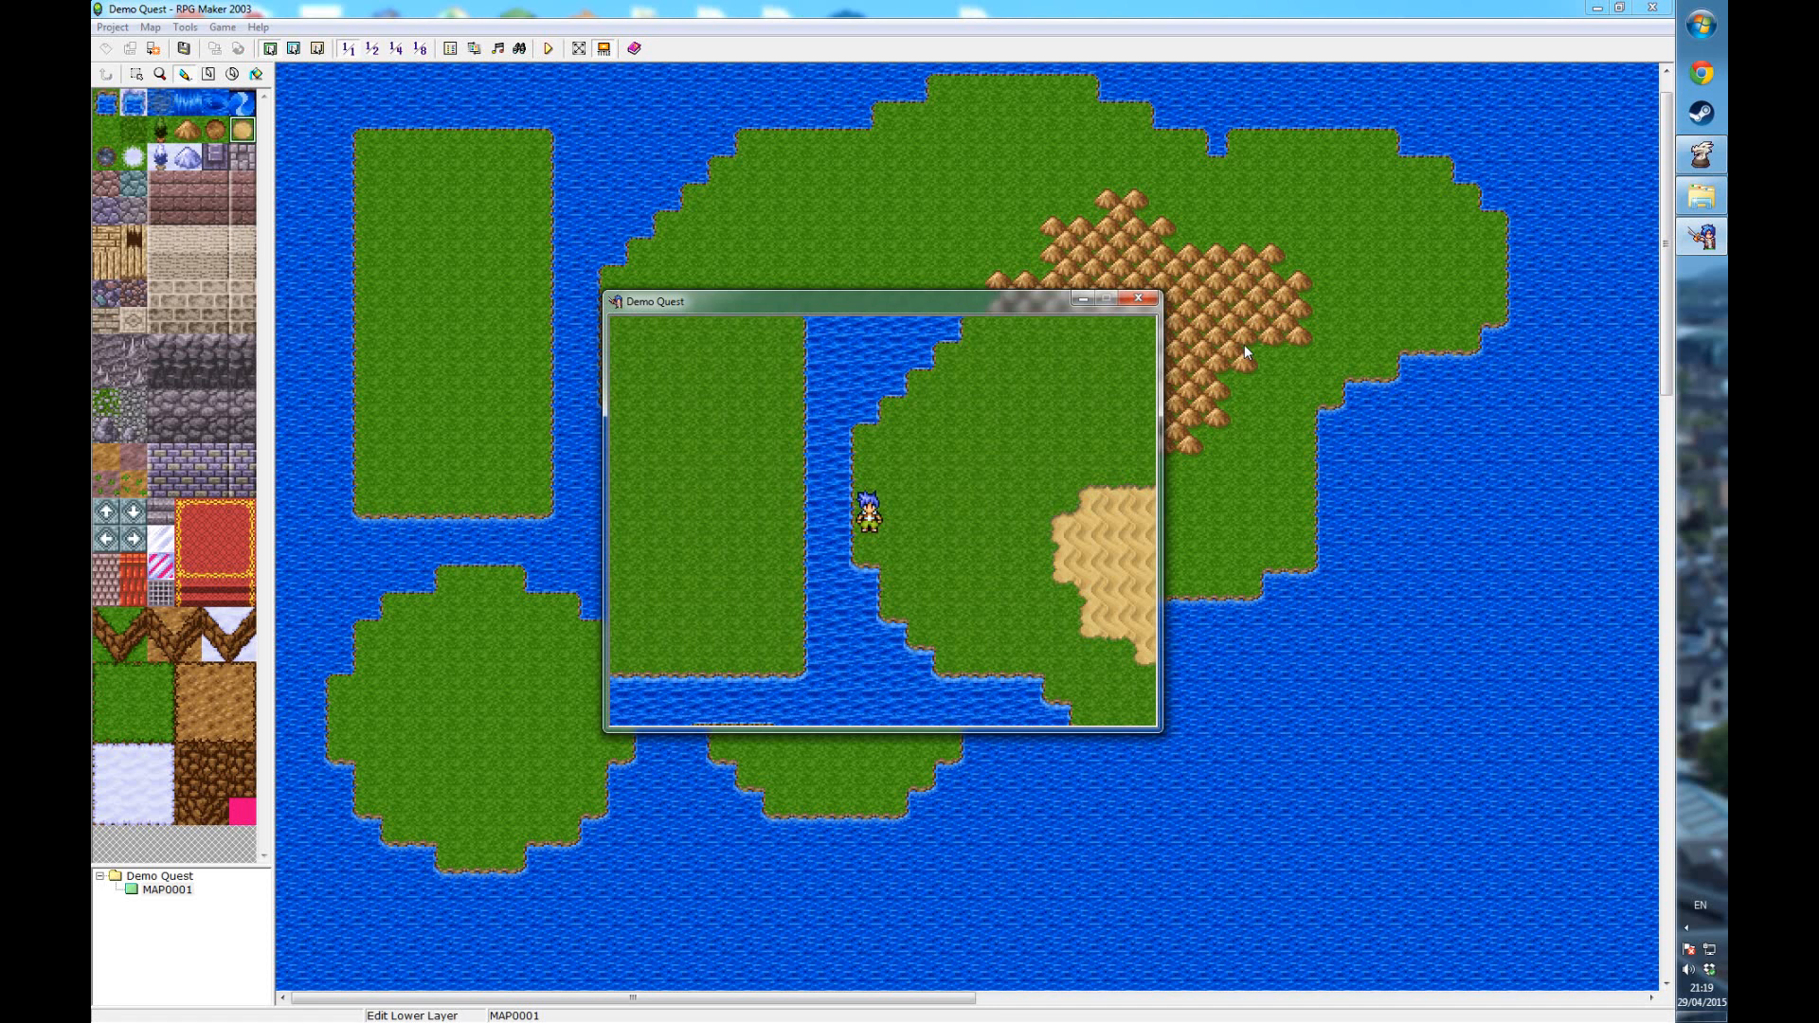
- Walk the hero around the north and east of the mountains and down to the southern peninsula
key(Right)
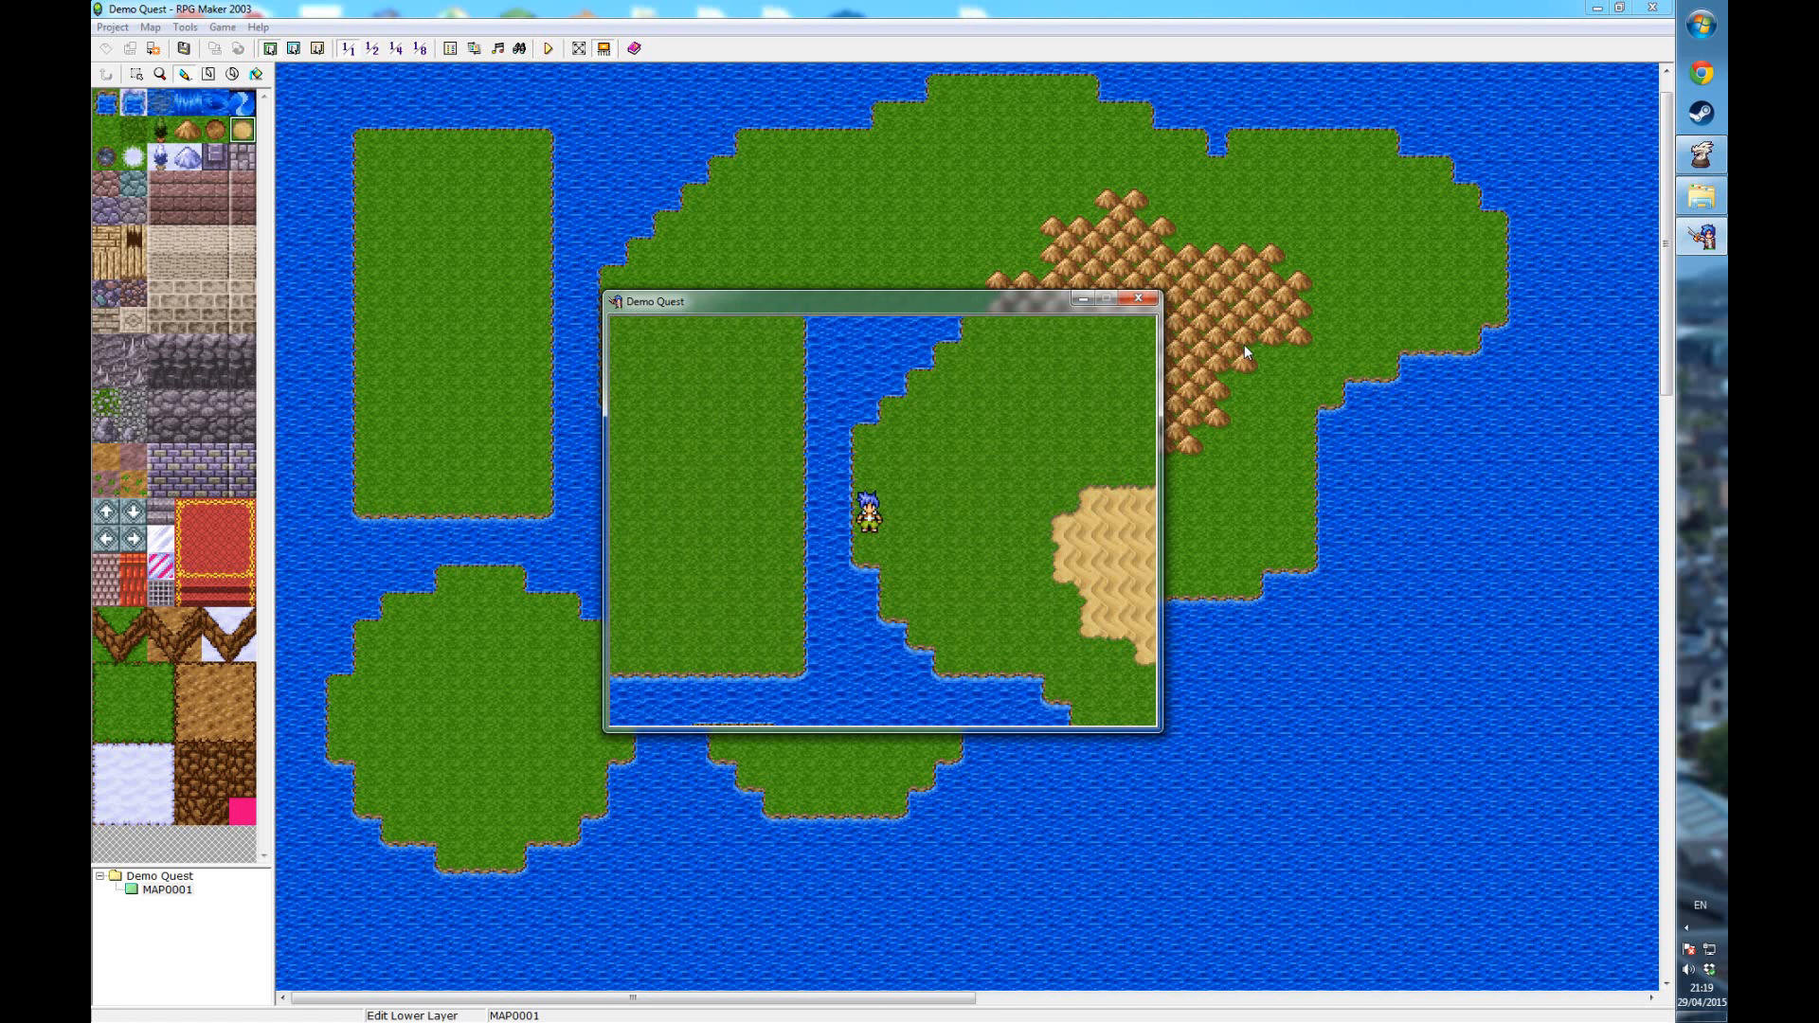
key(Up)
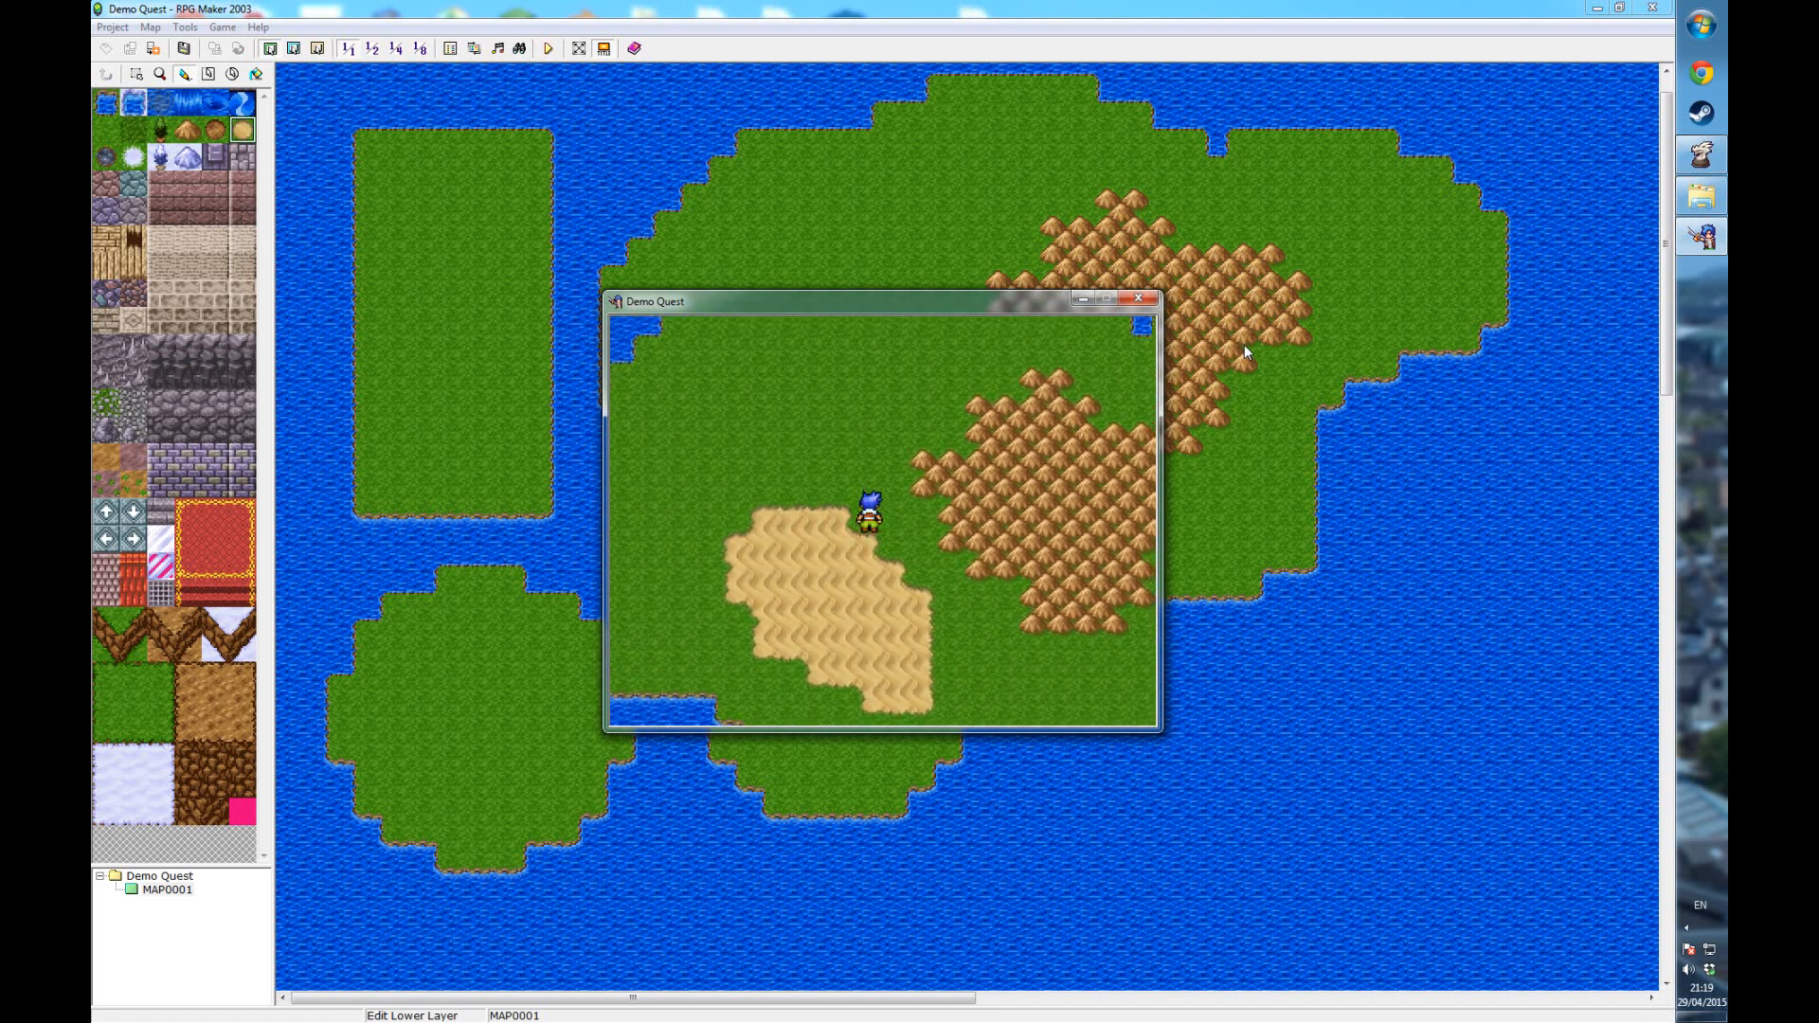
key(Right)
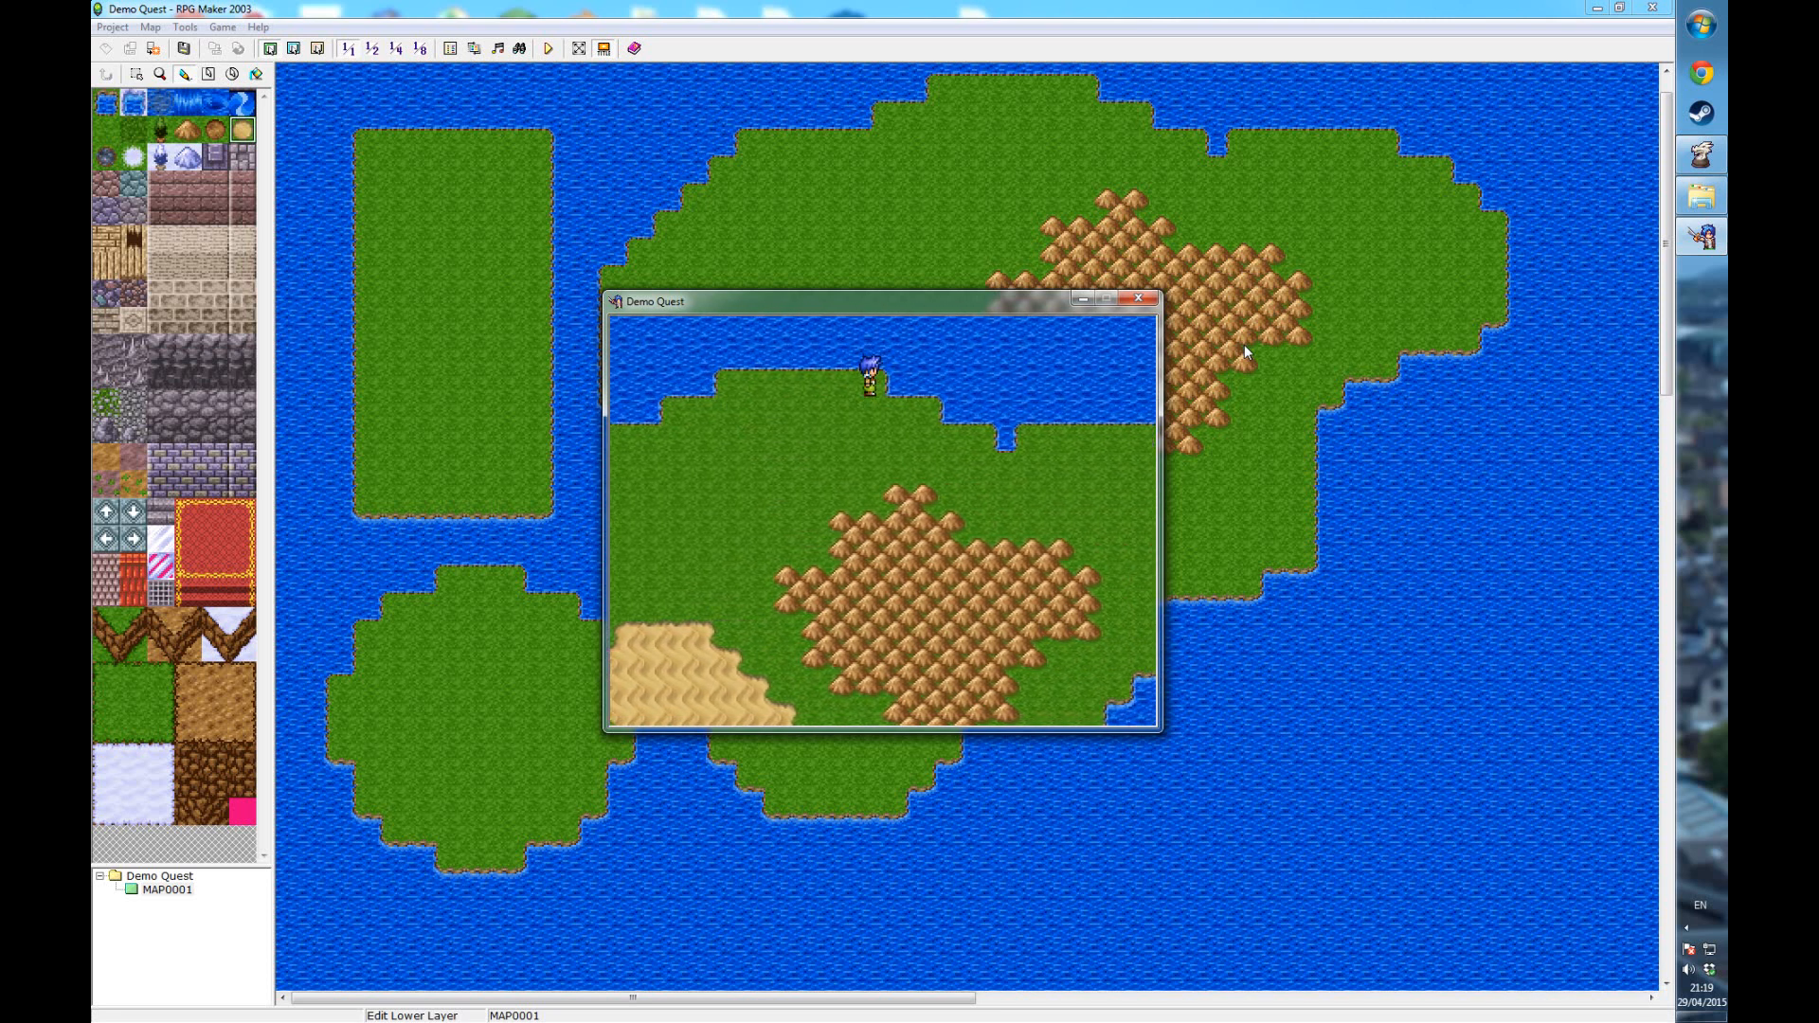
key(Down)
key(Right)
key(Down)
key(Right)
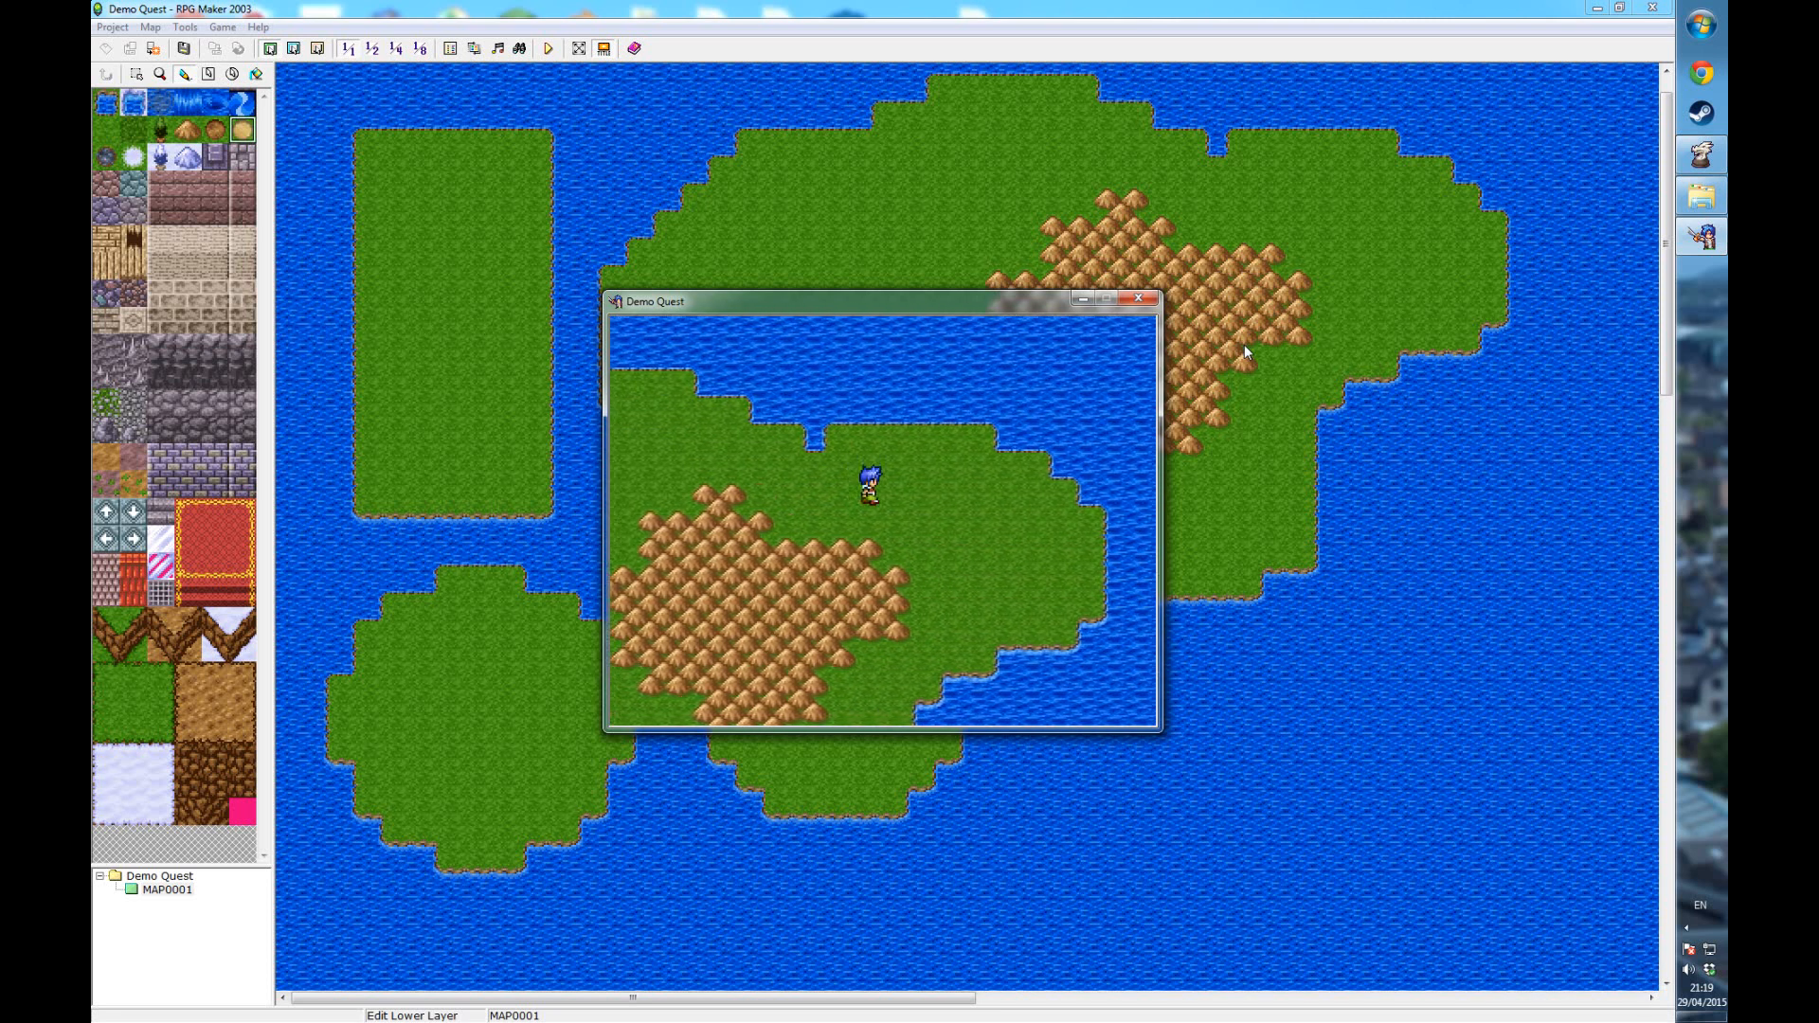
key(Down)
key(Left)
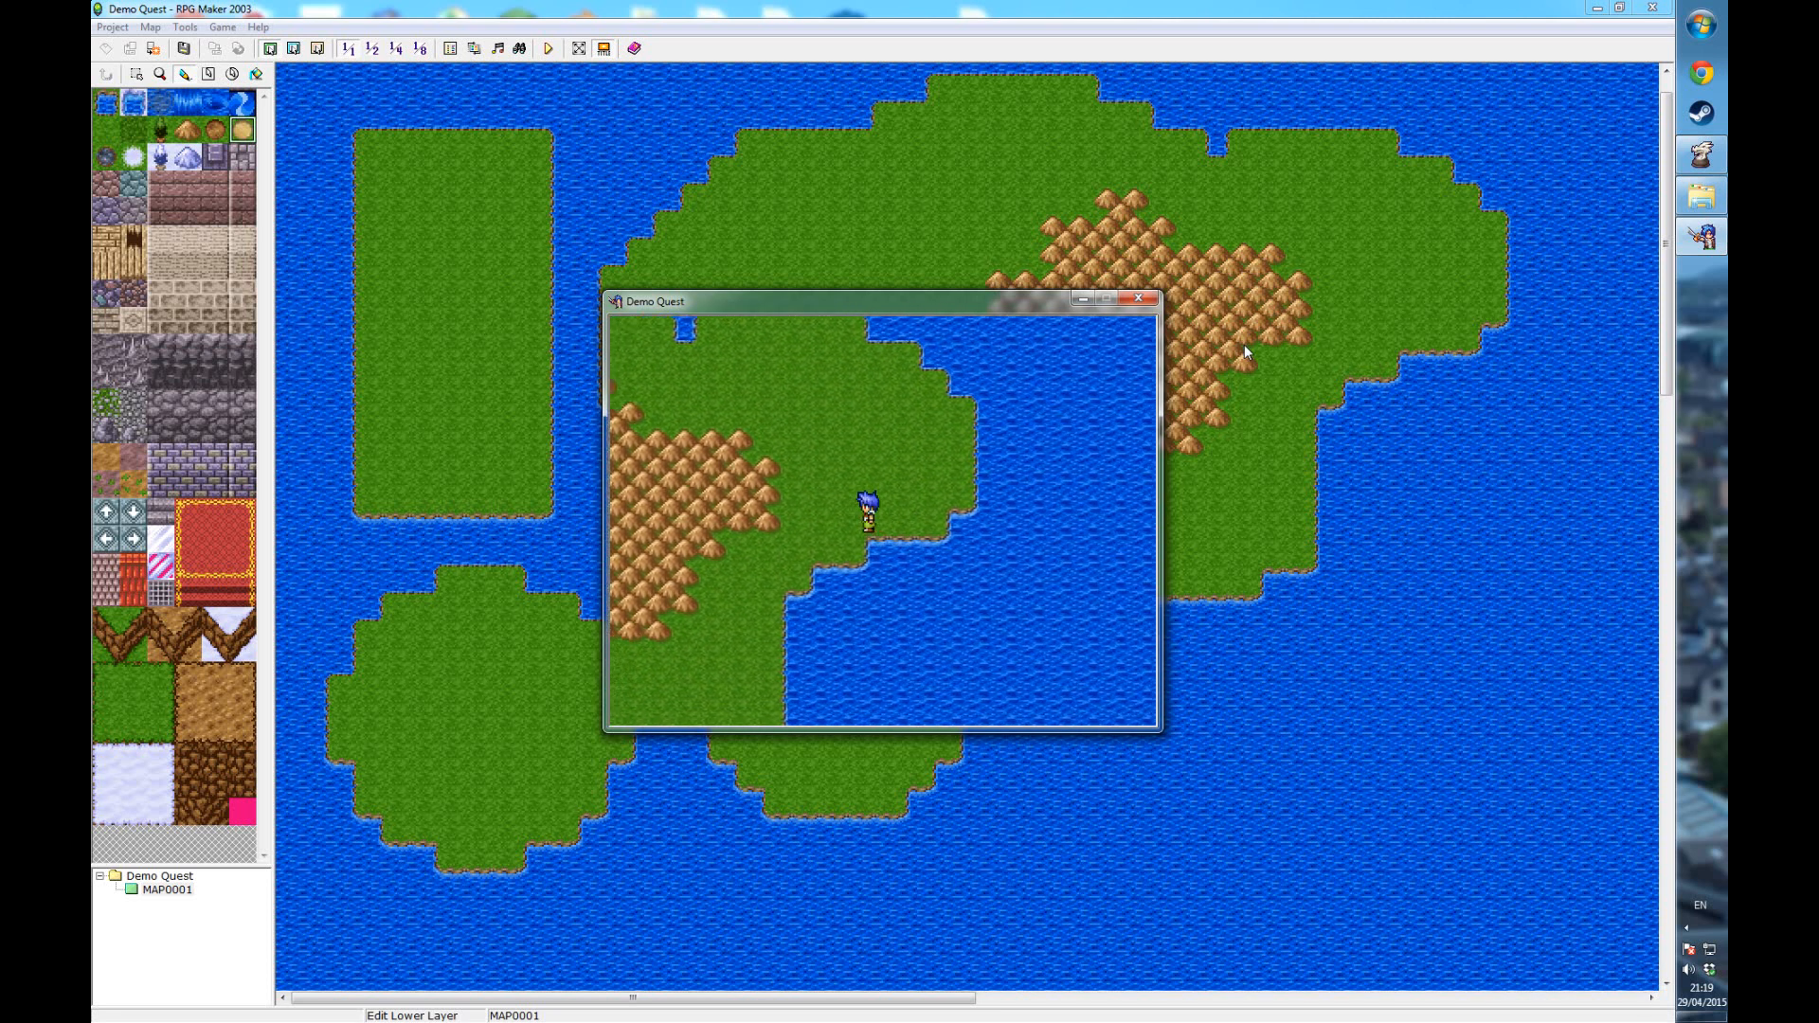
key(Down)
key(Left)
key(Down)
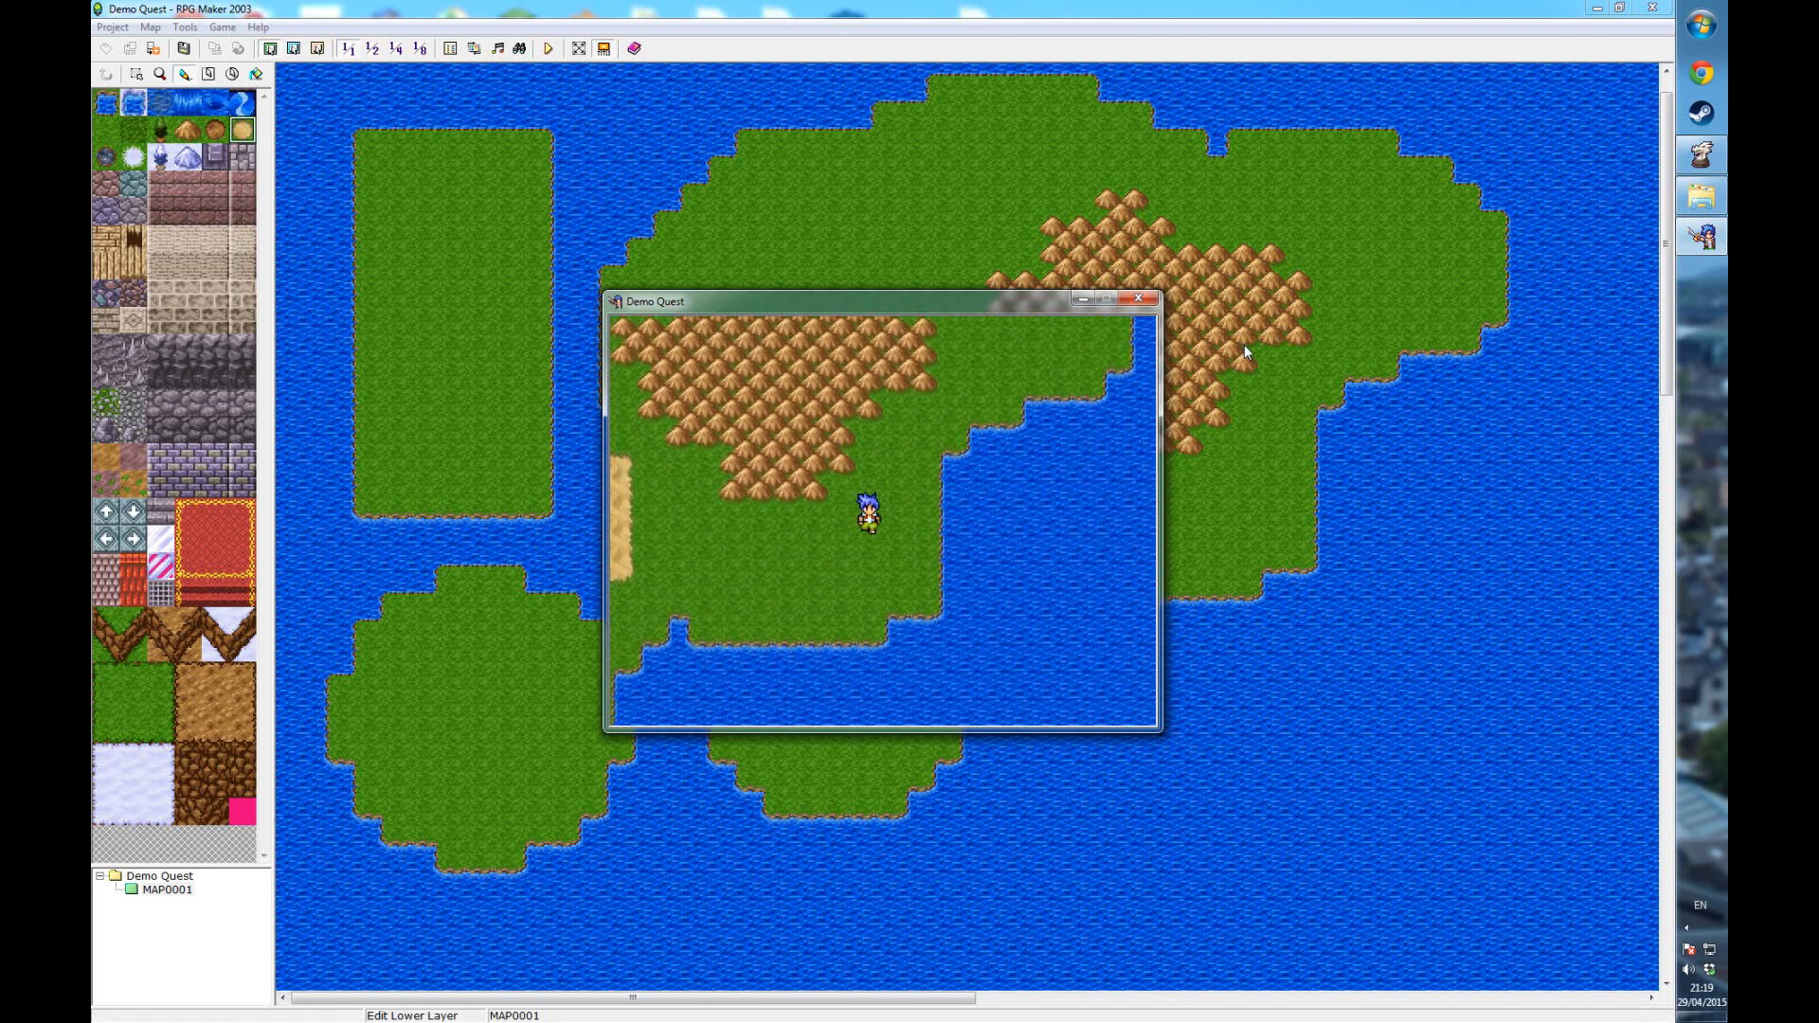
key(Left)
key(Left)
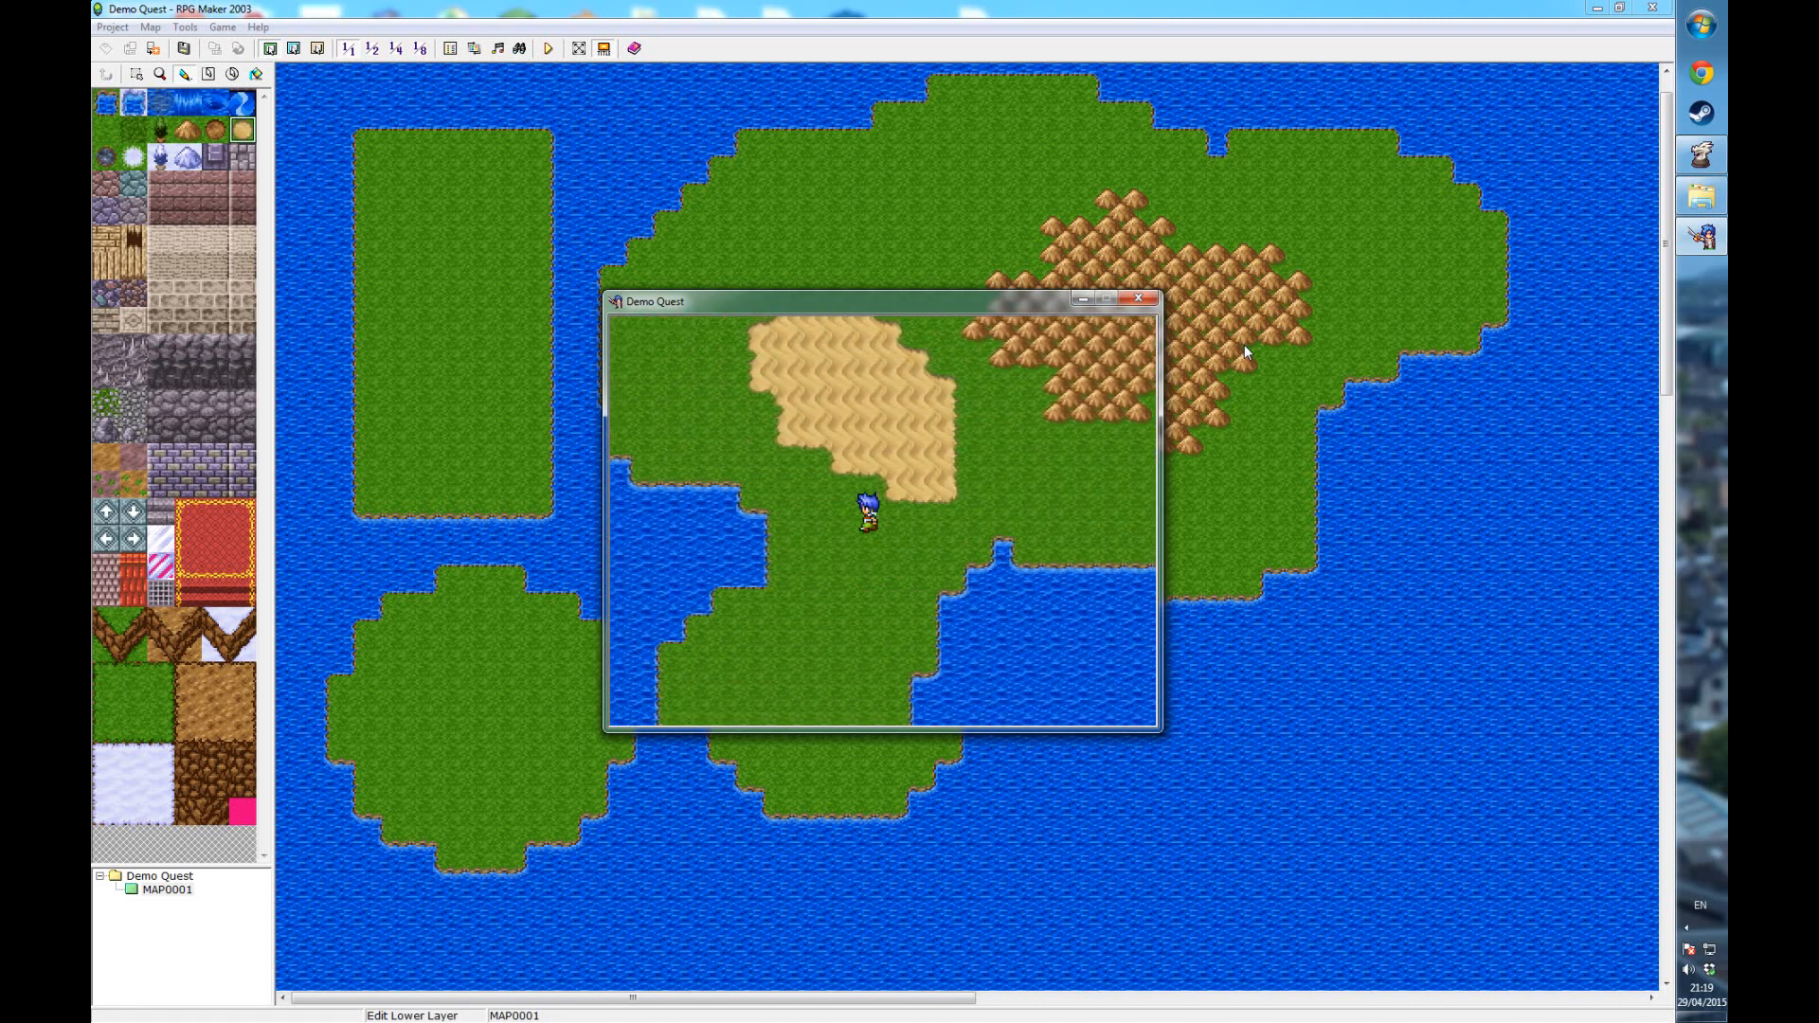
key(Down)
key(Up)
key(Up)
key(Up)
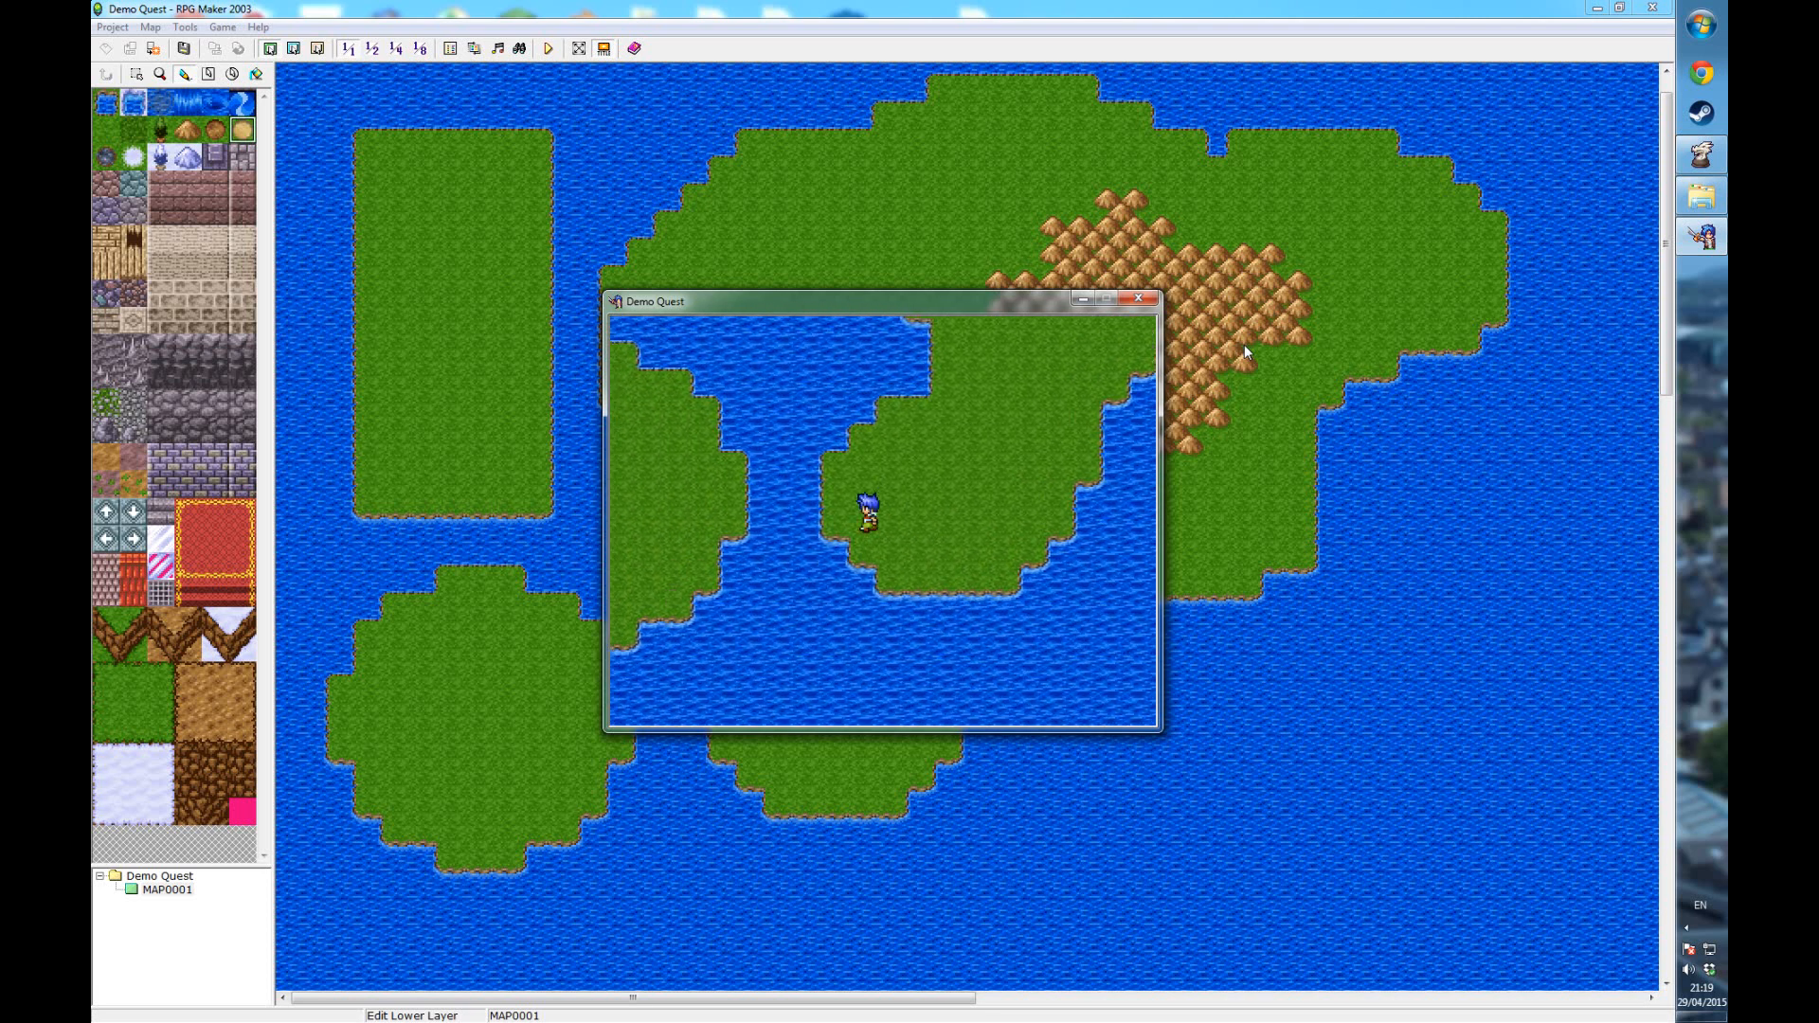
- Walk the hero from the southern peninsula back north and roam the grassland around the desert
key(Up)
key(Up)
key(Up)
key(Up)
key(Up)
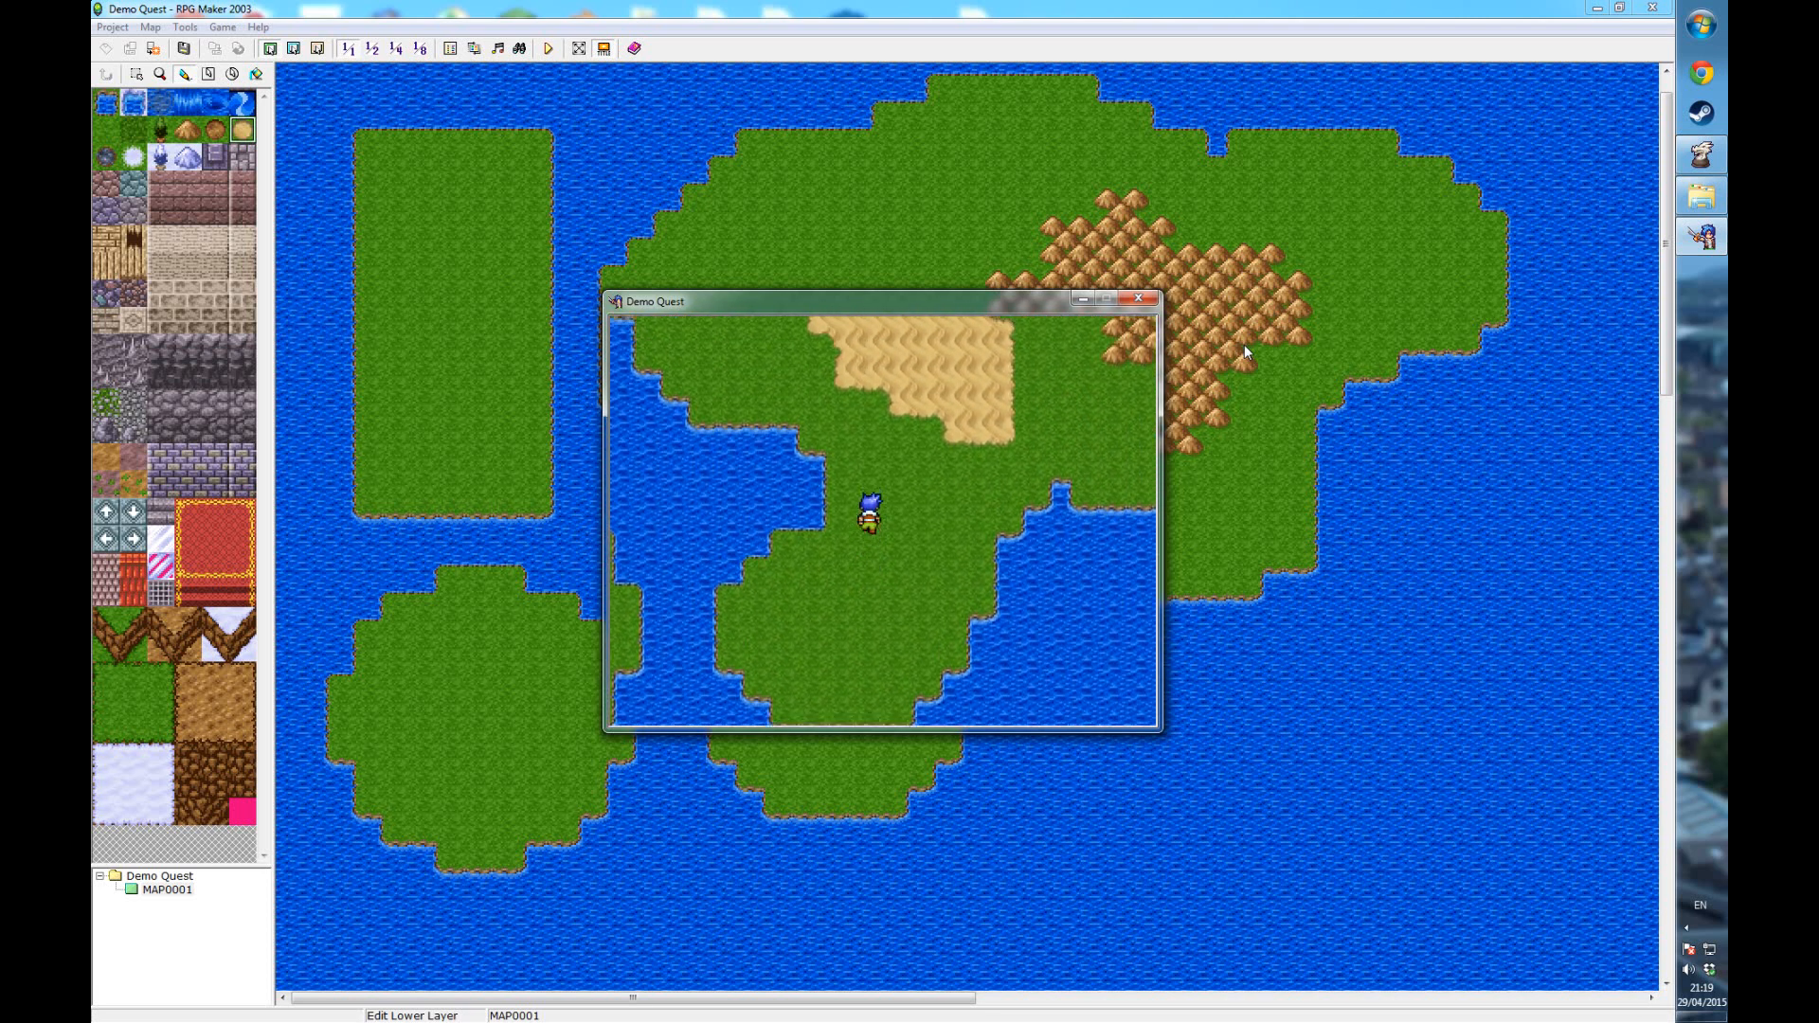
key(Left)
key(Left)
key(Left)
key(Up)
key(Up)
key(Up)
key(Up)
key(Up)
key(Up)
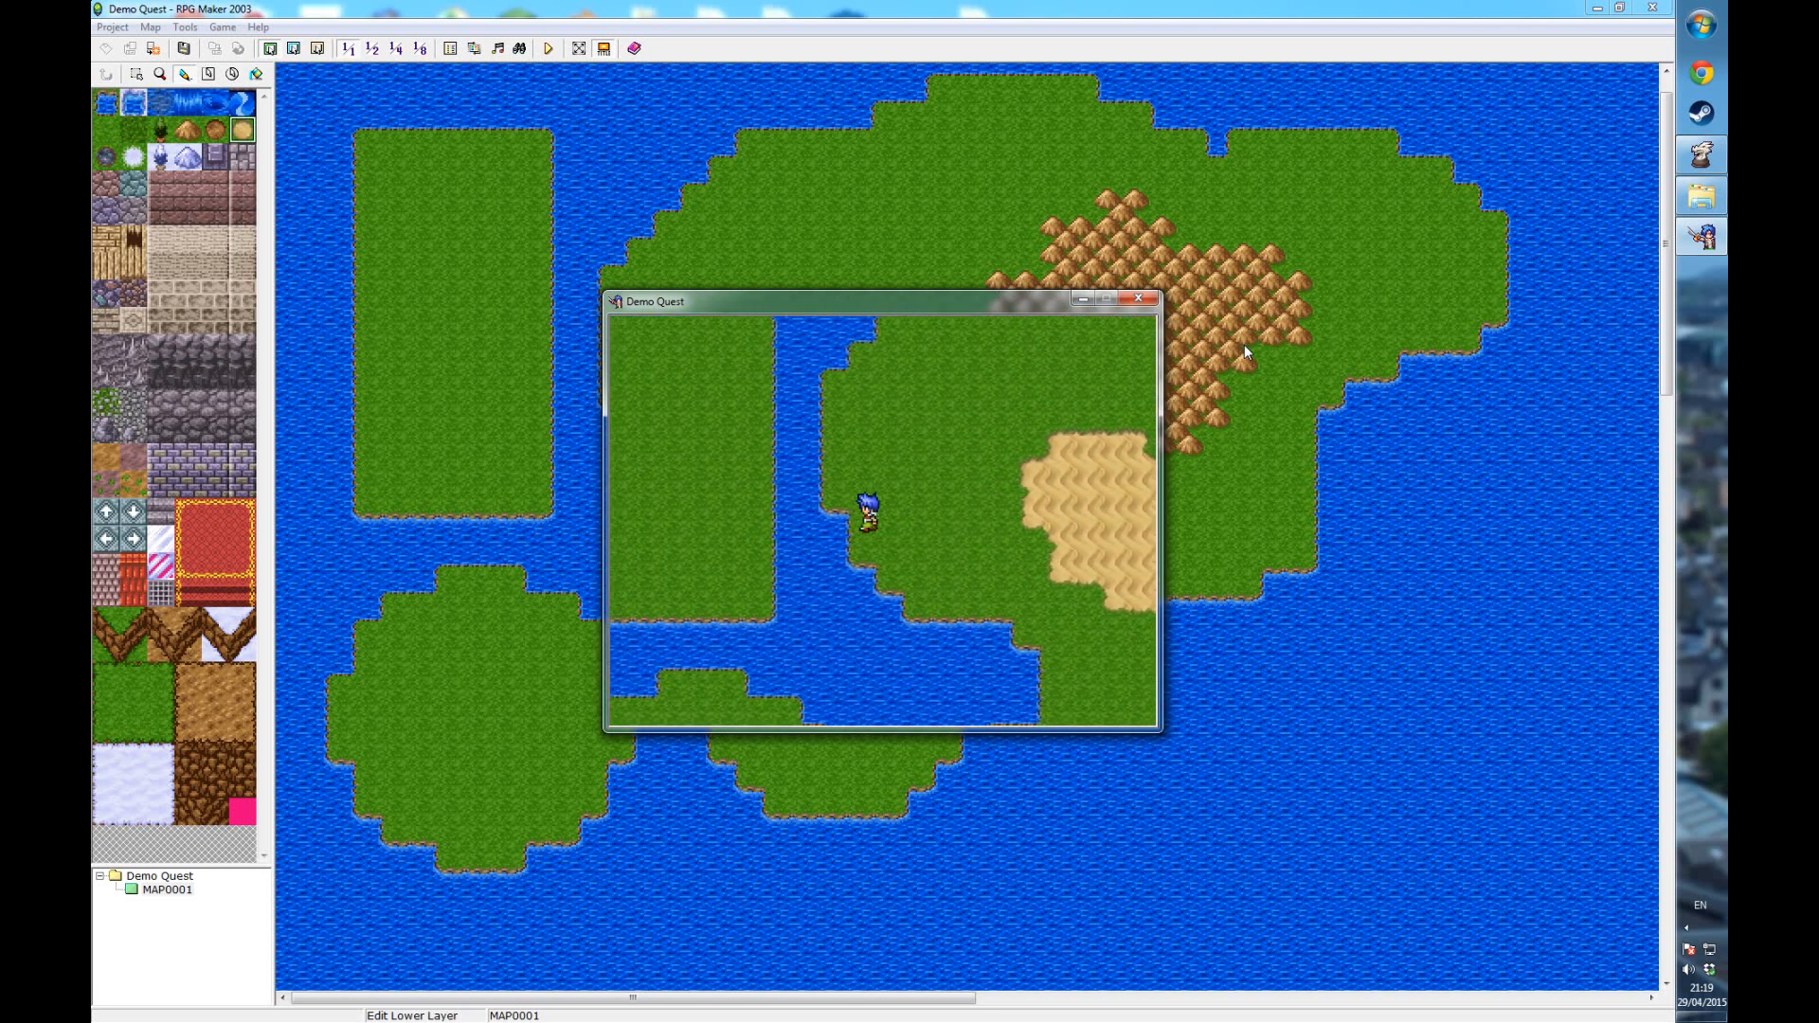
key(Right)
key(Right)
key(Right)
key(Right)
key(Right)
key(Right)
key(Right)
key(Right)
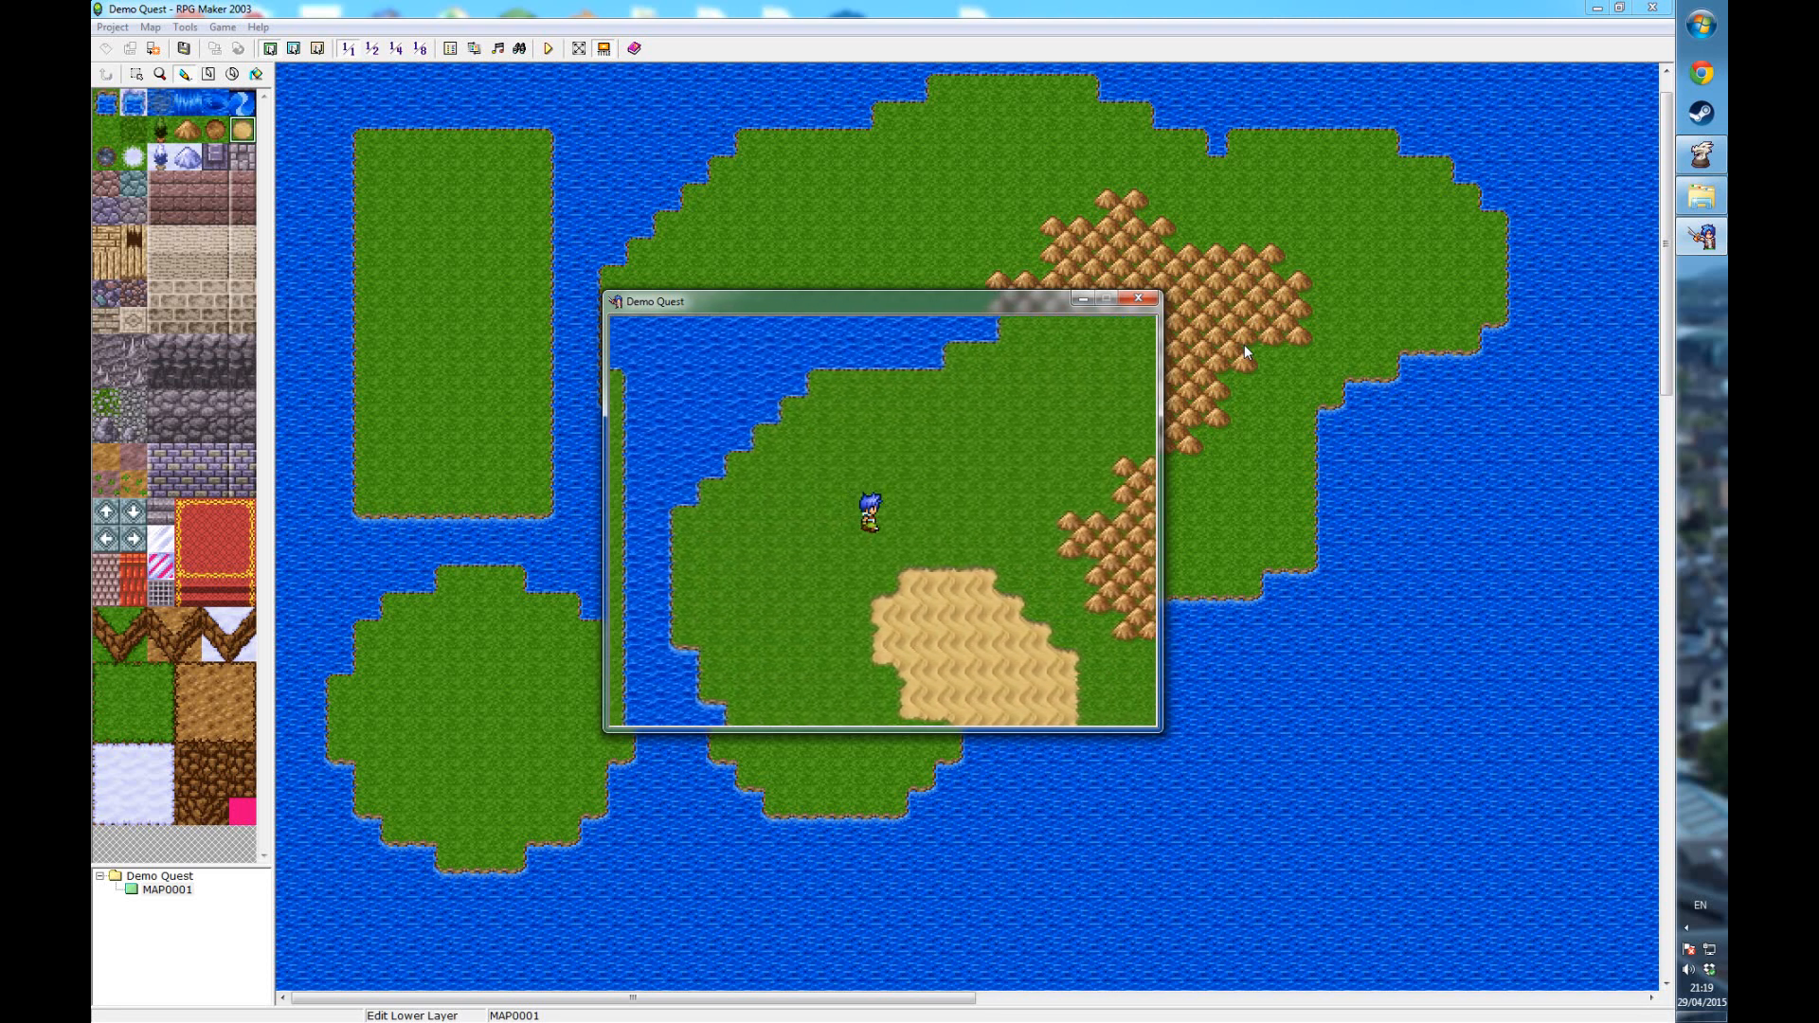
key(Up)
key(Up)
key(Up)
key(Up)
key(Up)
key(Right)
key(Right)
key(Right)
key(Down)
key(Down)
key(Left)
key(Left)
key(Left)
key(Left)
key(Left)
key(Left)
key(Left)
key(Down)
key(Down)
key(Down)
key(Down)
key(Down)
key(Down)
key(Down)
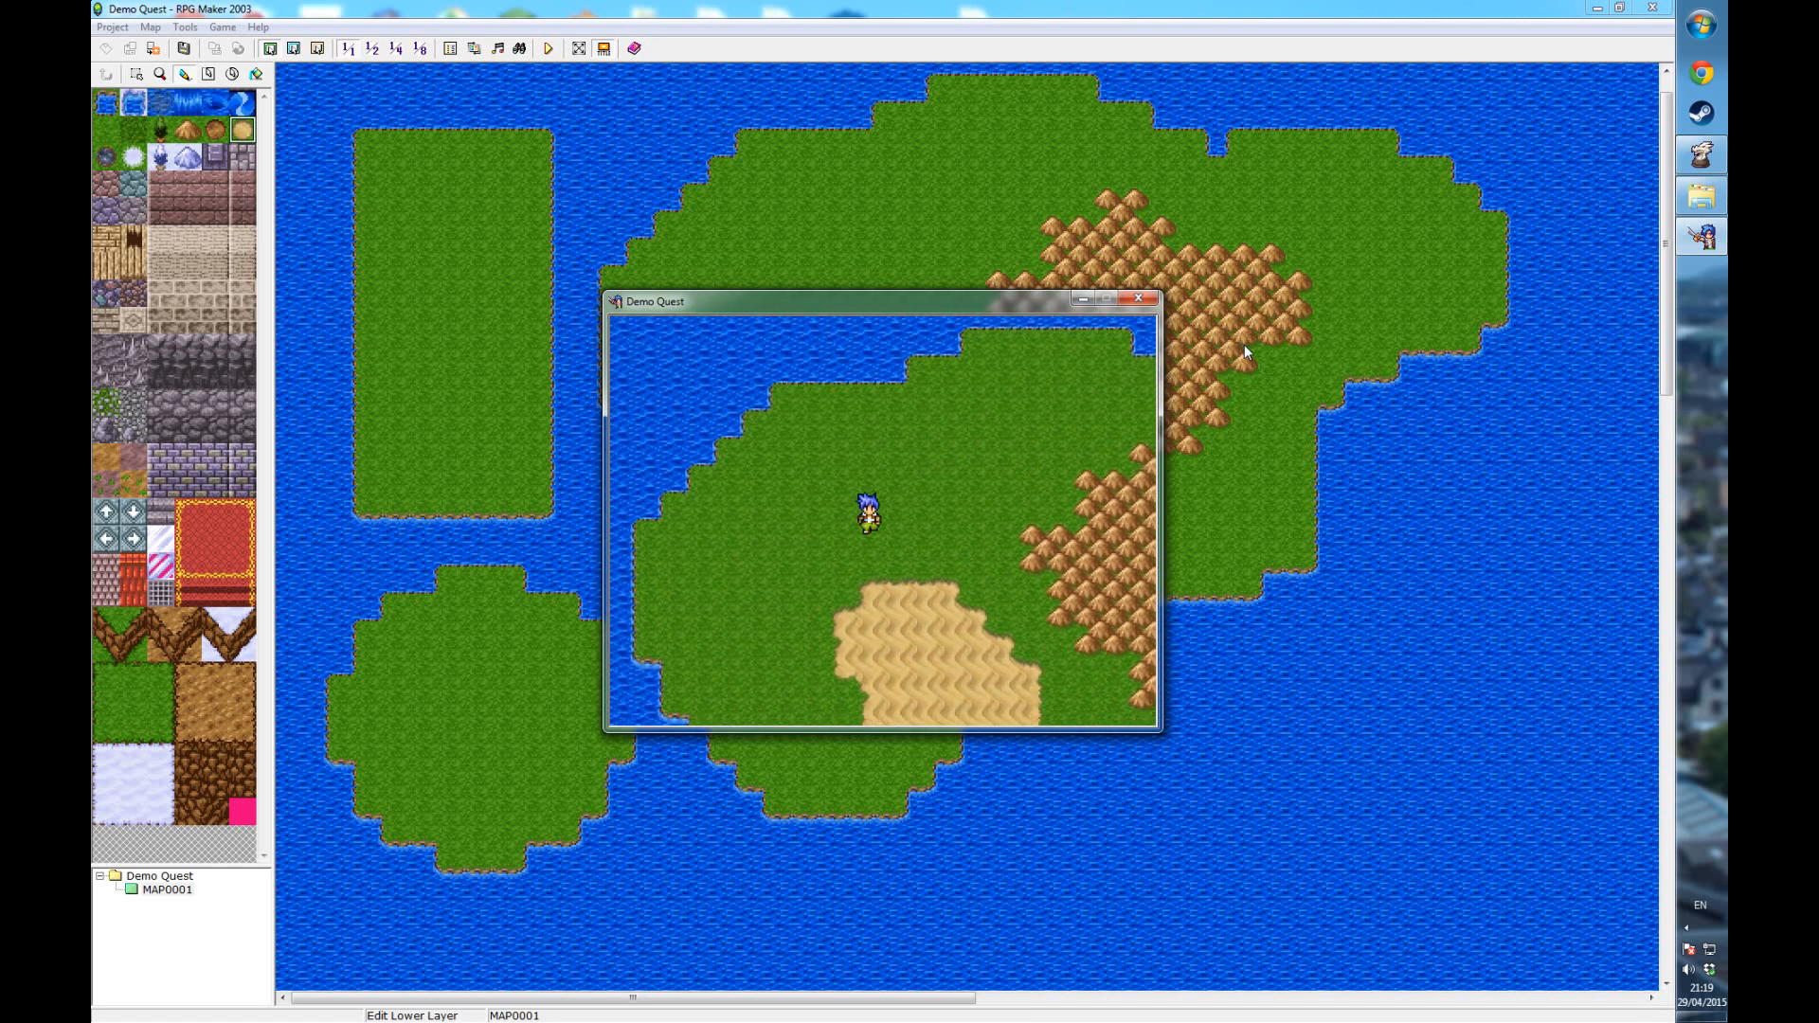
key(Right)
key(Right)
key(Right)
key(Right)
key(Right)
- Return to the title screen with the game menu's To Title option, confirming the end of the game
key(Escape)
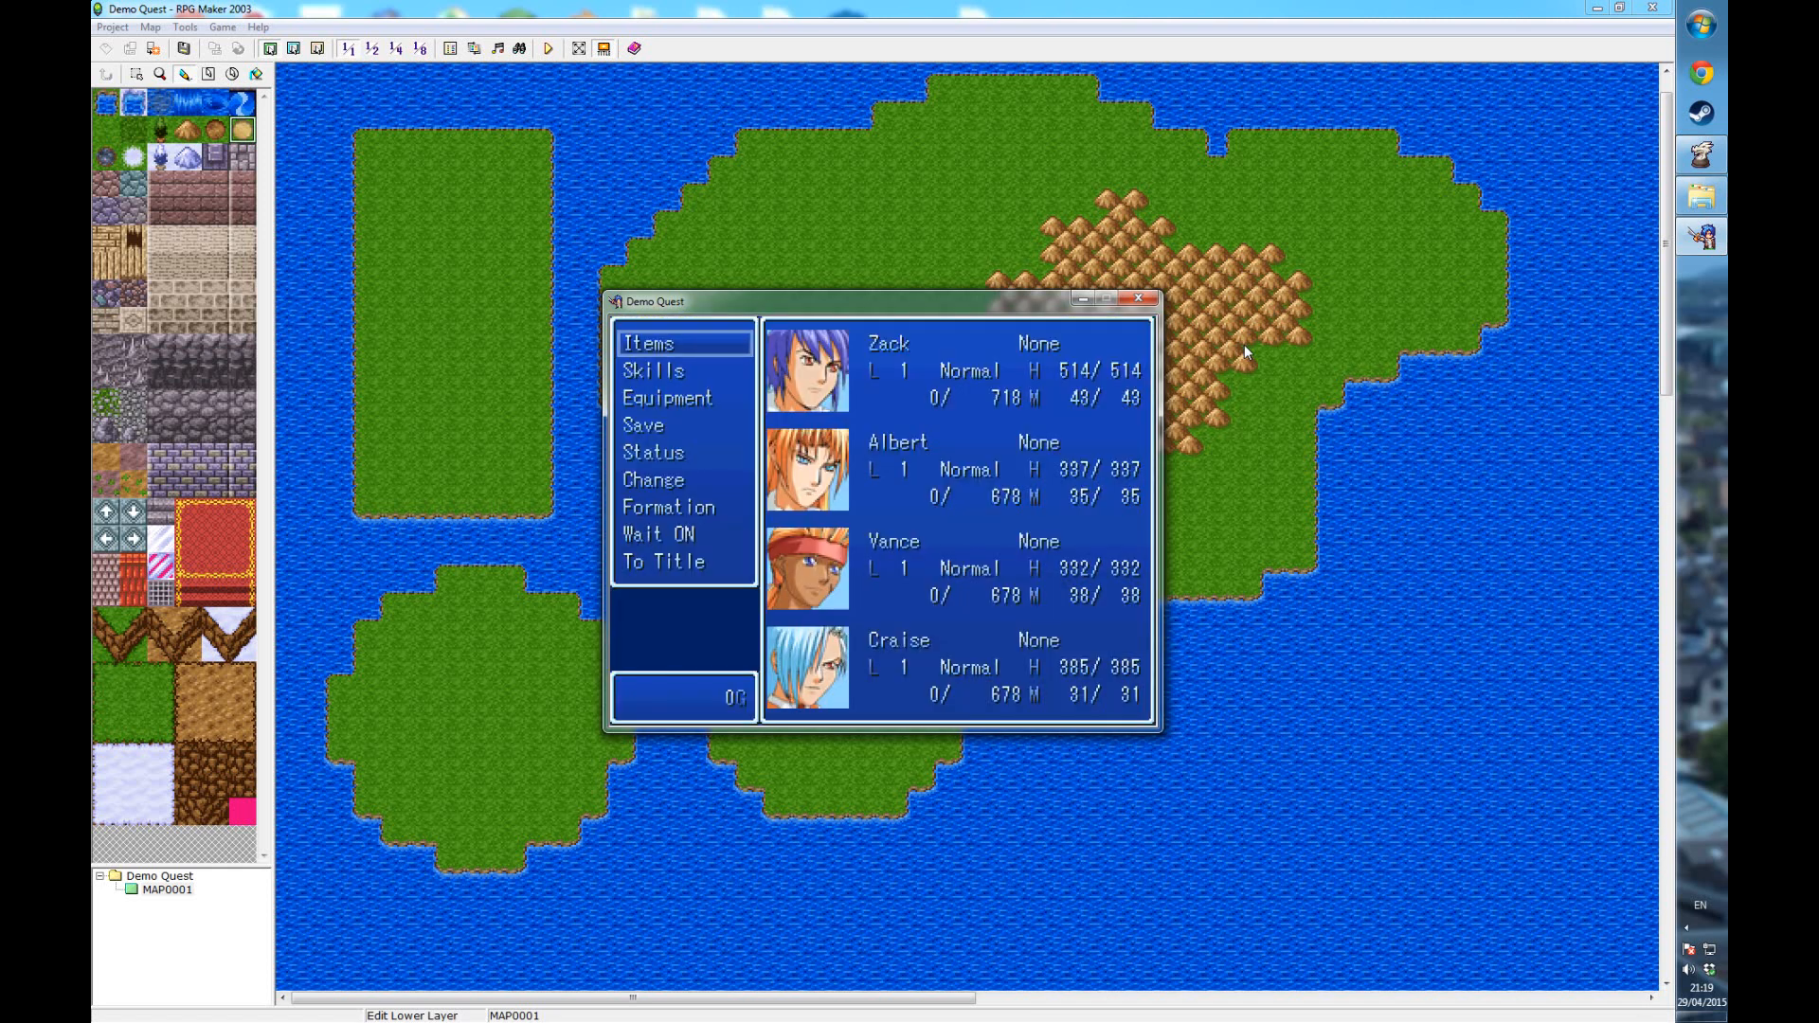
key(Down)
key(Down)
key(Down)
key(Down)
key(Down)
key(Down)
key(Down)
key(Down)
key(Return)
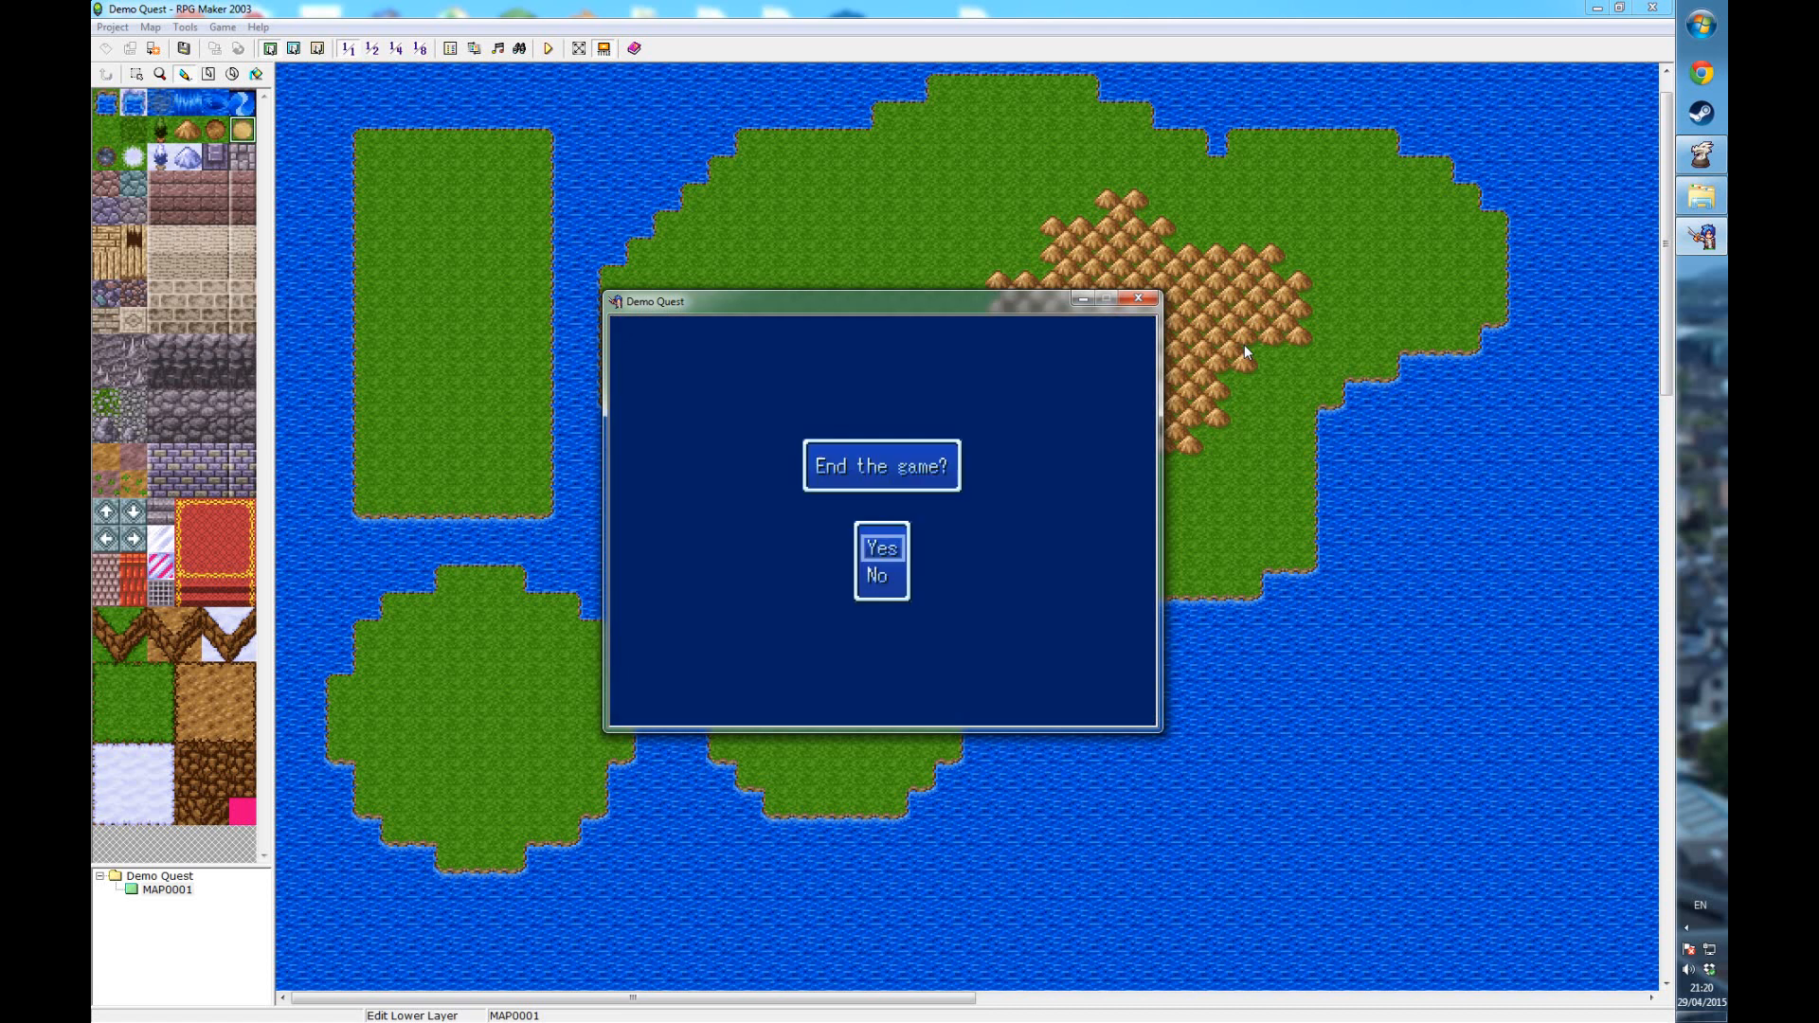
key(Return)
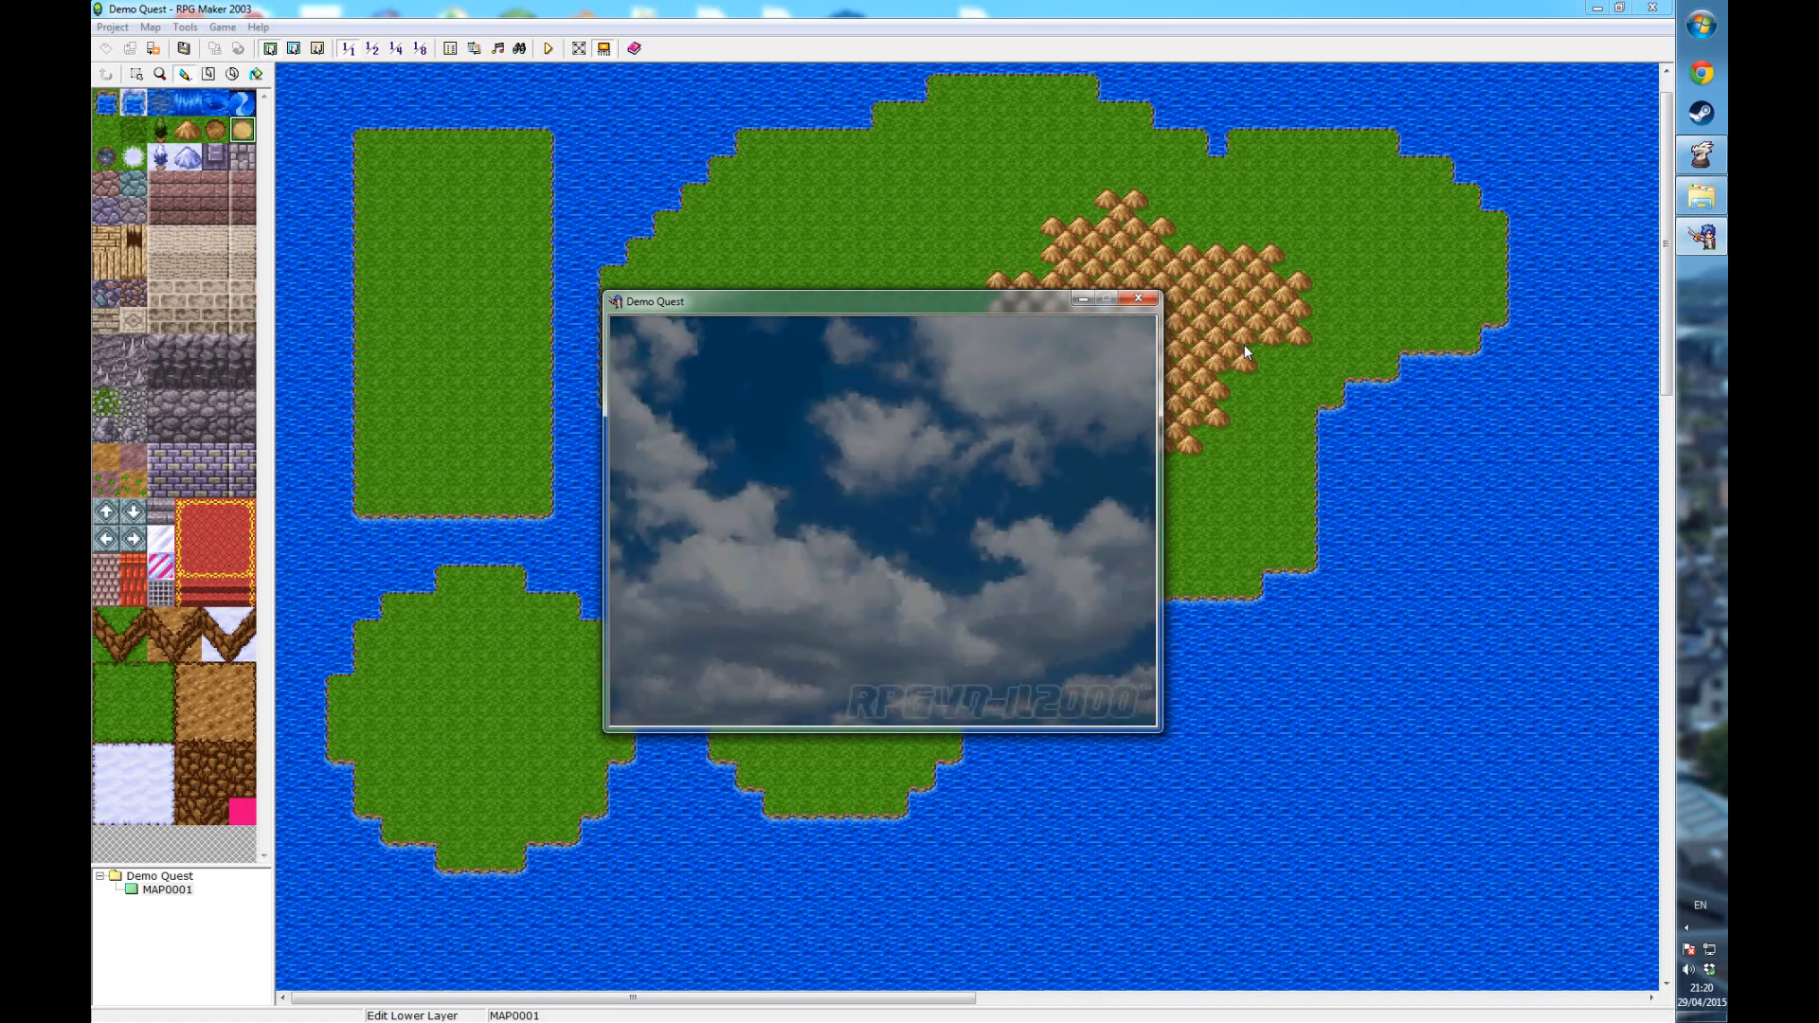
- Shut down the playtest from the title screen
key(Down)
key(Down)
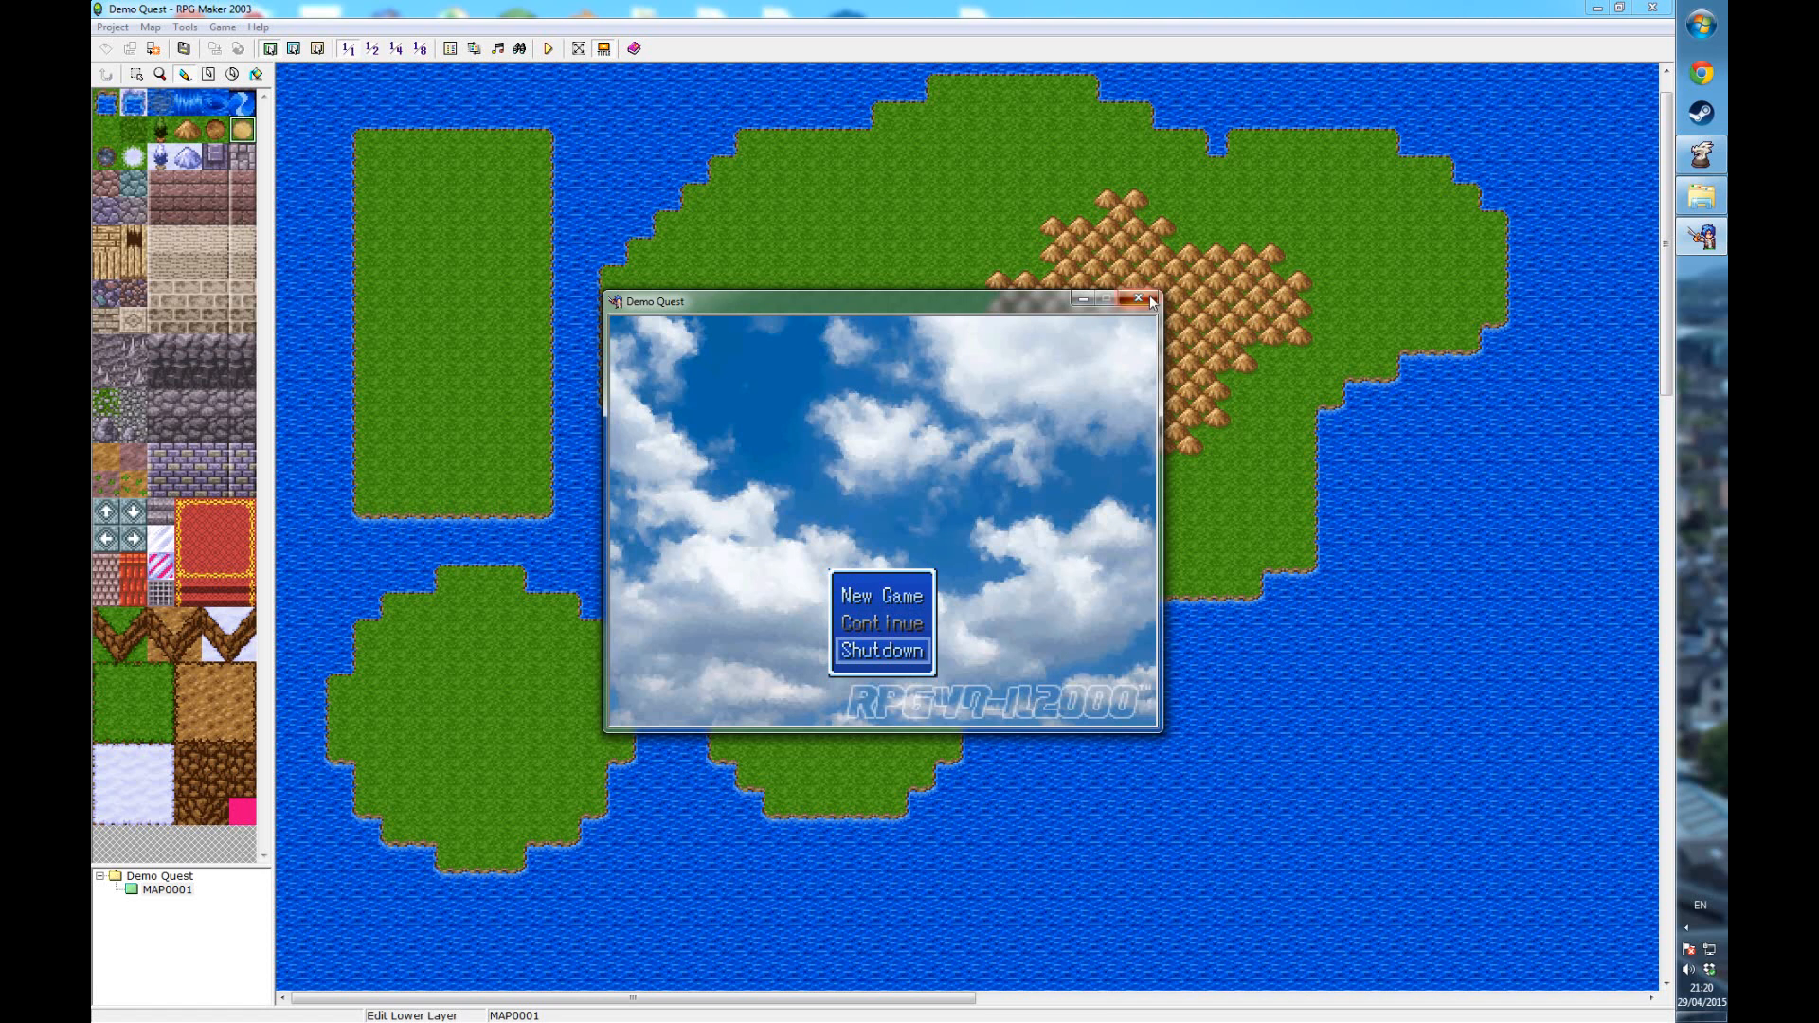
key(Return)
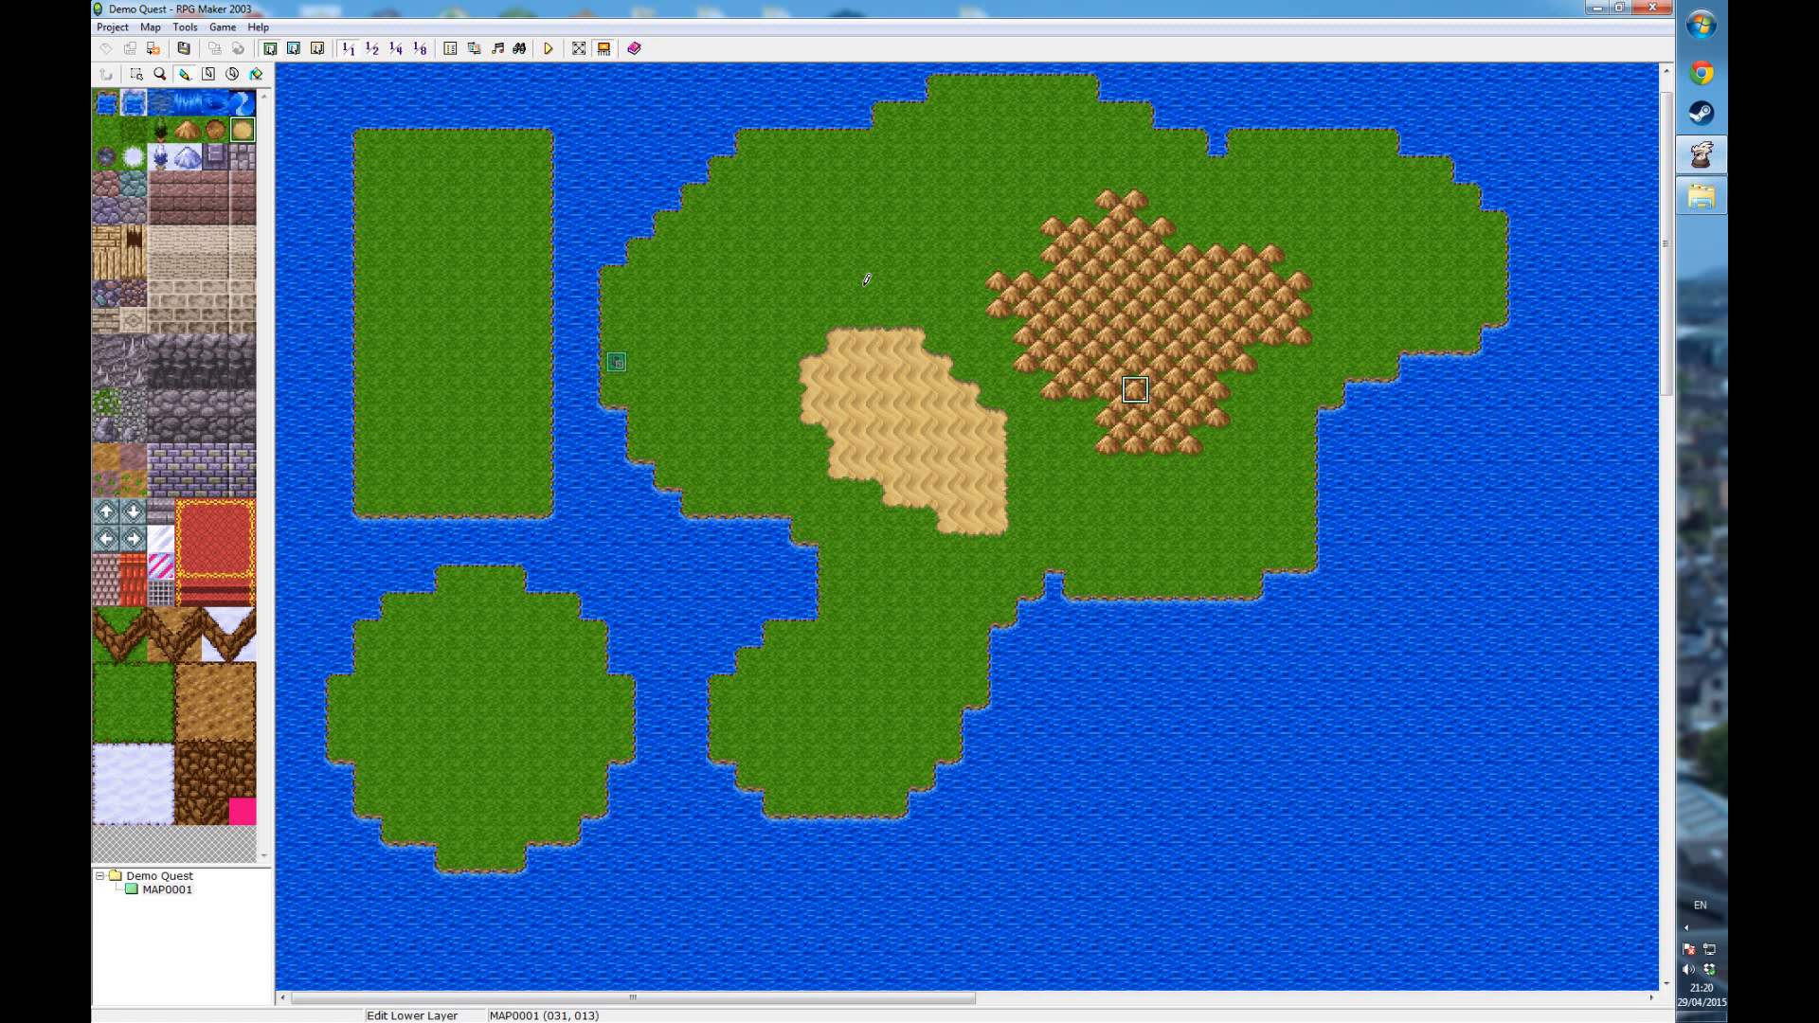
- Paint dark forest along the mainland's northwestern side, just north of the brown mountains and across the southern peninsula
click(160, 129)
mouse_move(833, 194)
mouse_down()
mouse_move(729, 241)
mouse_move(759, 208)
mouse_move(772, 256)
mouse_move(673, 327)
mouse_move(948, 142)
mouse_move(857, 182)
mouse_move(701, 284)
mouse_move(980, 150)
mouse_move(946, 144)
mouse_up()
mouse_move(1172, 145)
mouse_down()
mouse_move(1108, 147)
mouse_move(1175, 168)
mouse_up()
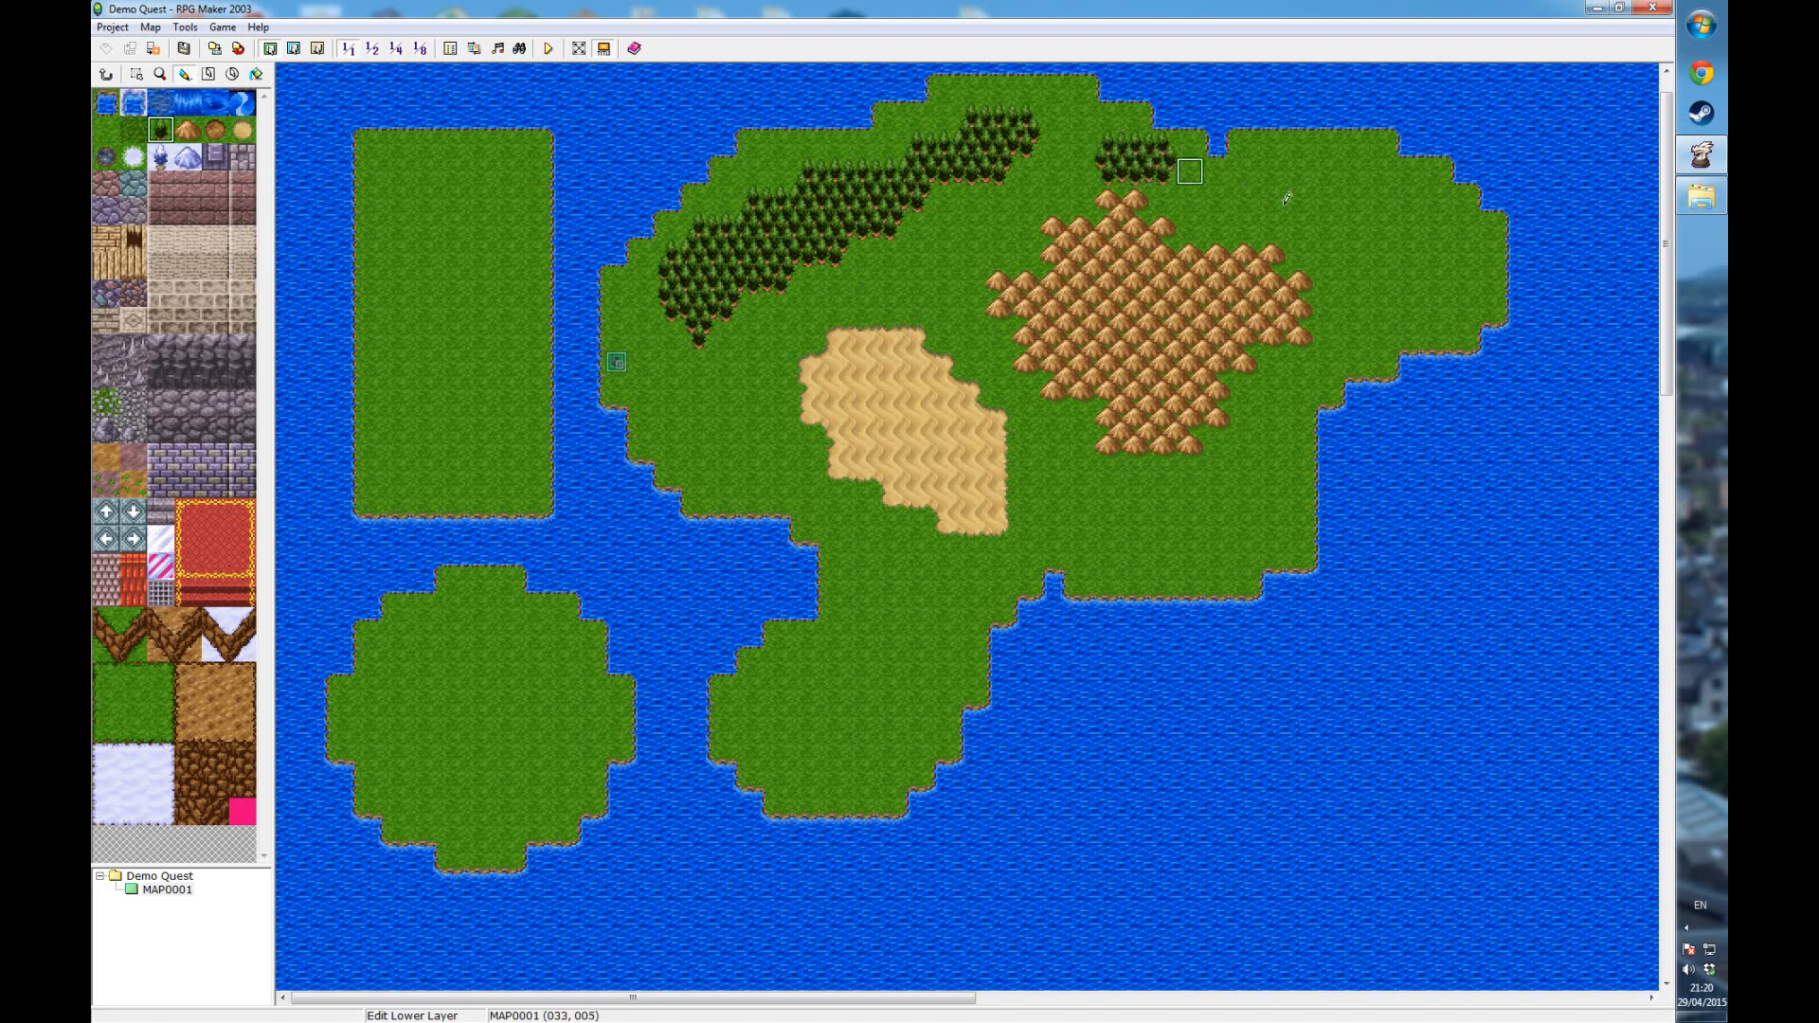
mouse_move(840, 751)
mouse_down()
mouse_move(915, 661)
mouse_move(826, 741)
mouse_move(907, 684)
mouse_up()
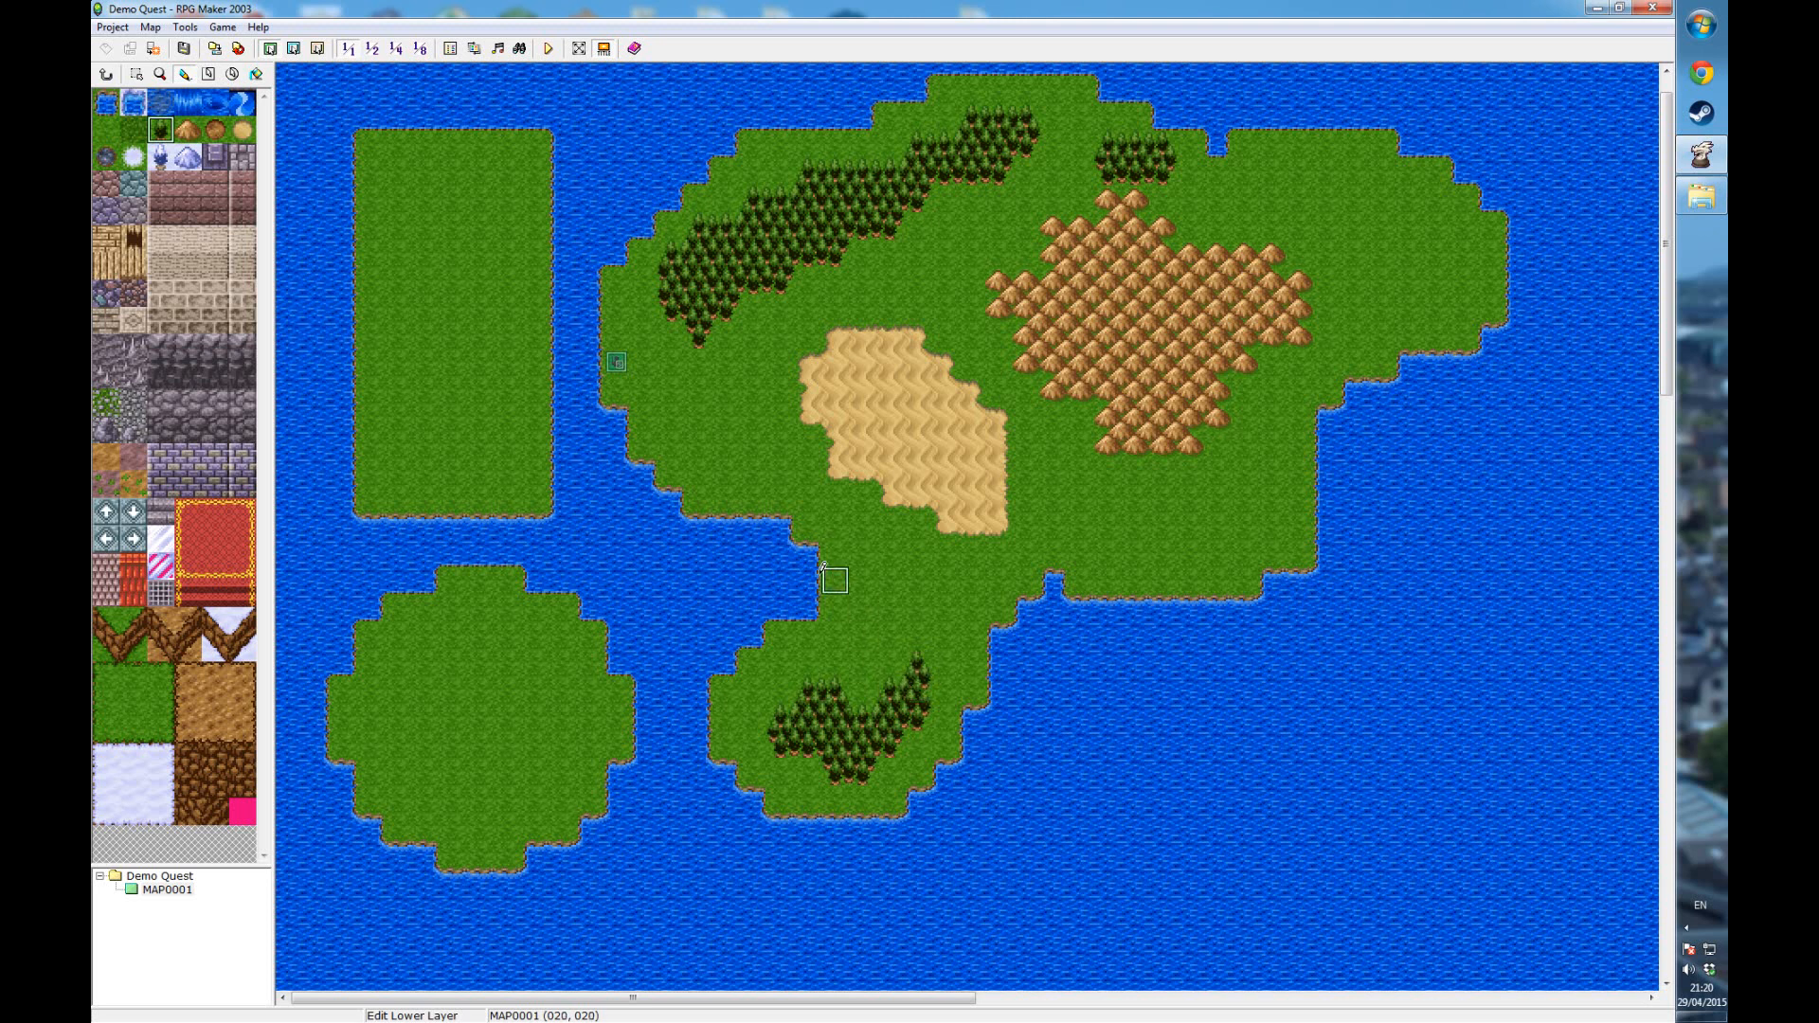
- Paint a snowfield on the mainland's northeastern tip and fill it with snowy trees and snowy mountains
click(134, 155)
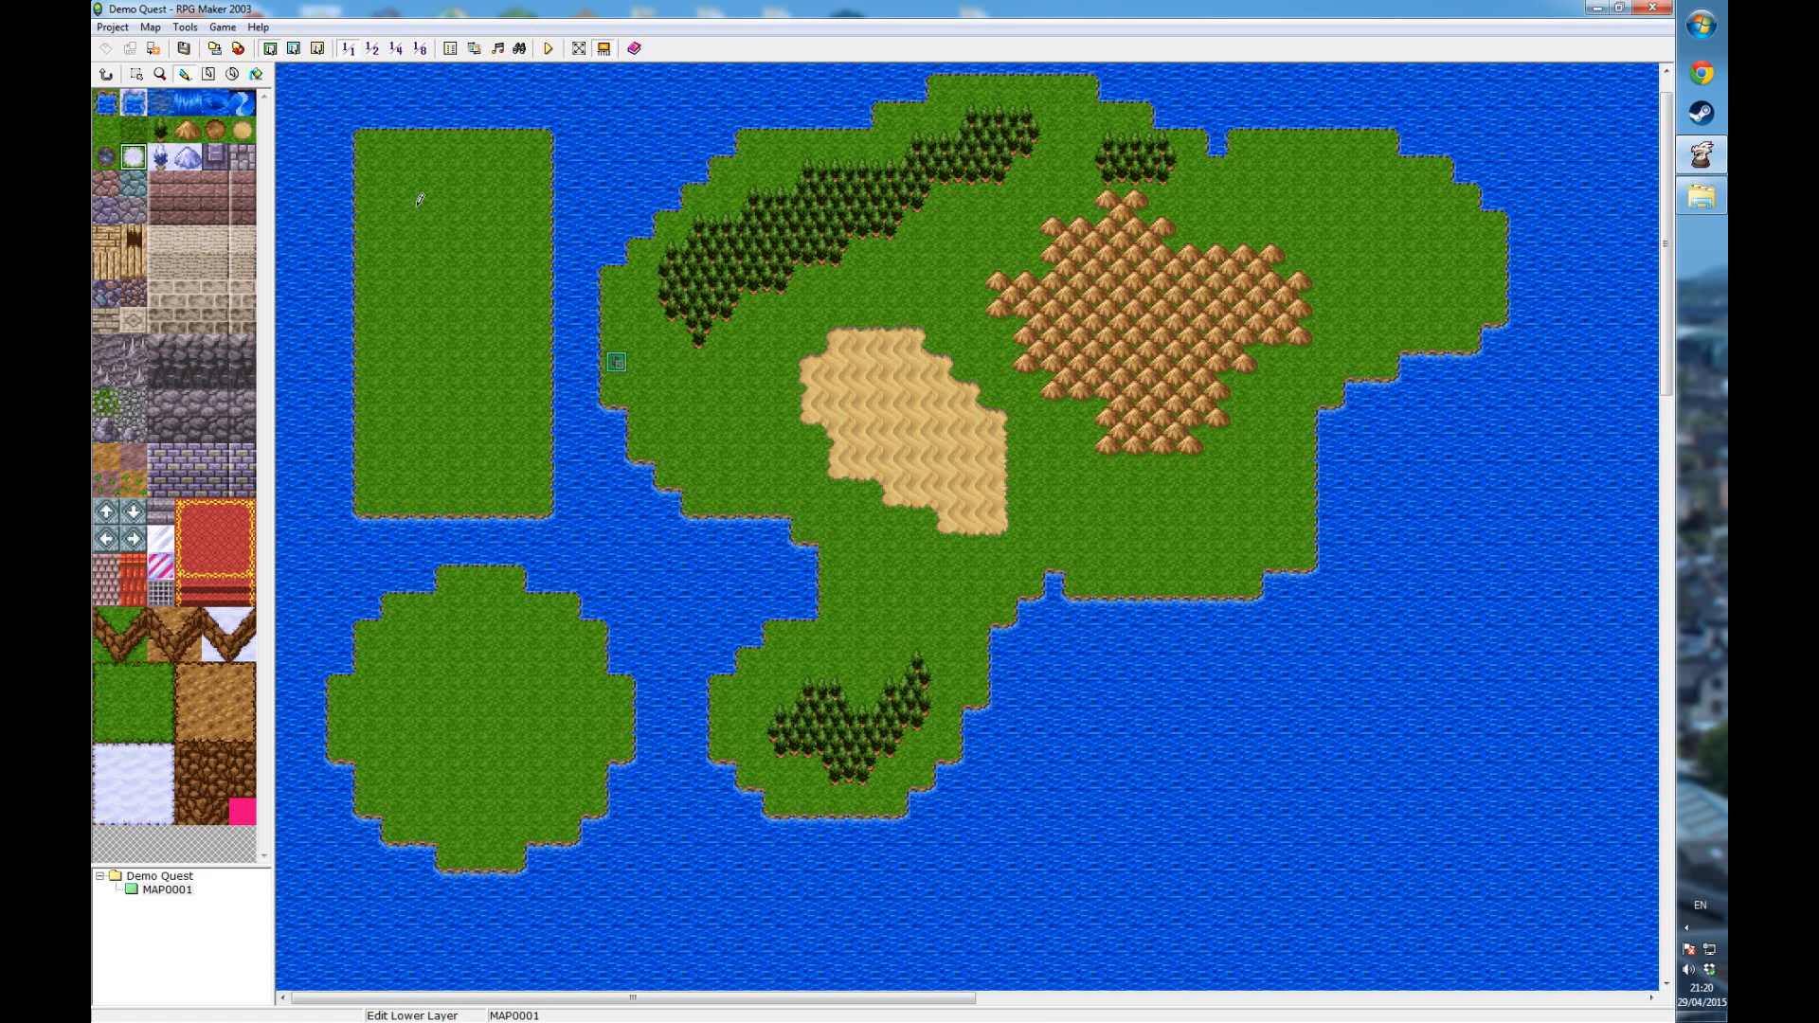
mouse_move(1364, 228)
mouse_down()
mouse_move(1312, 185)
mouse_move(1383, 227)
mouse_move(1305, 168)
mouse_move(1440, 166)
mouse_move(1400, 190)
mouse_move(1244, 172)
mouse_move(1274, 195)
mouse_move(1364, 190)
mouse_move(1303, 171)
mouse_move(1418, 233)
mouse_move(1364, 227)
mouse_move(1383, 204)
mouse_move(1436, 201)
mouse_move(1427, 231)
mouse_up()
click(163, 155)
click(188, 155)
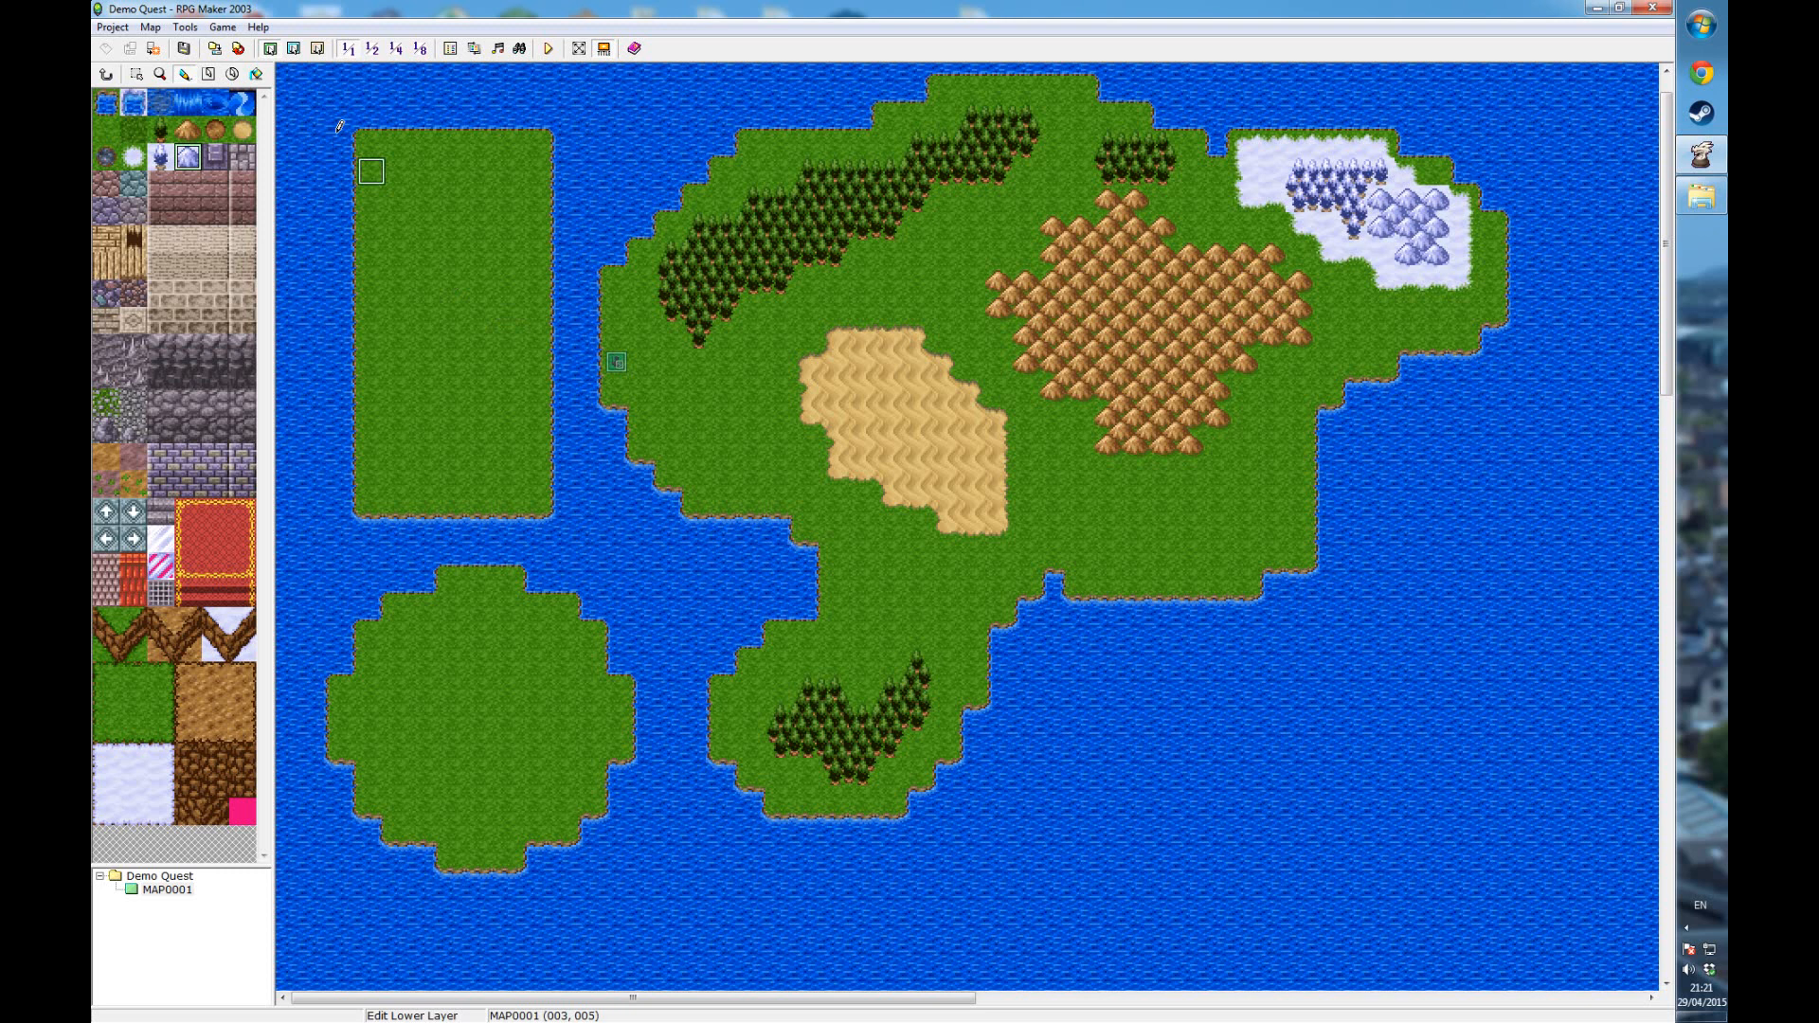
- On the upper layer, place one tree stump north of the desert and another south of the brown mountains
click(294, 50)
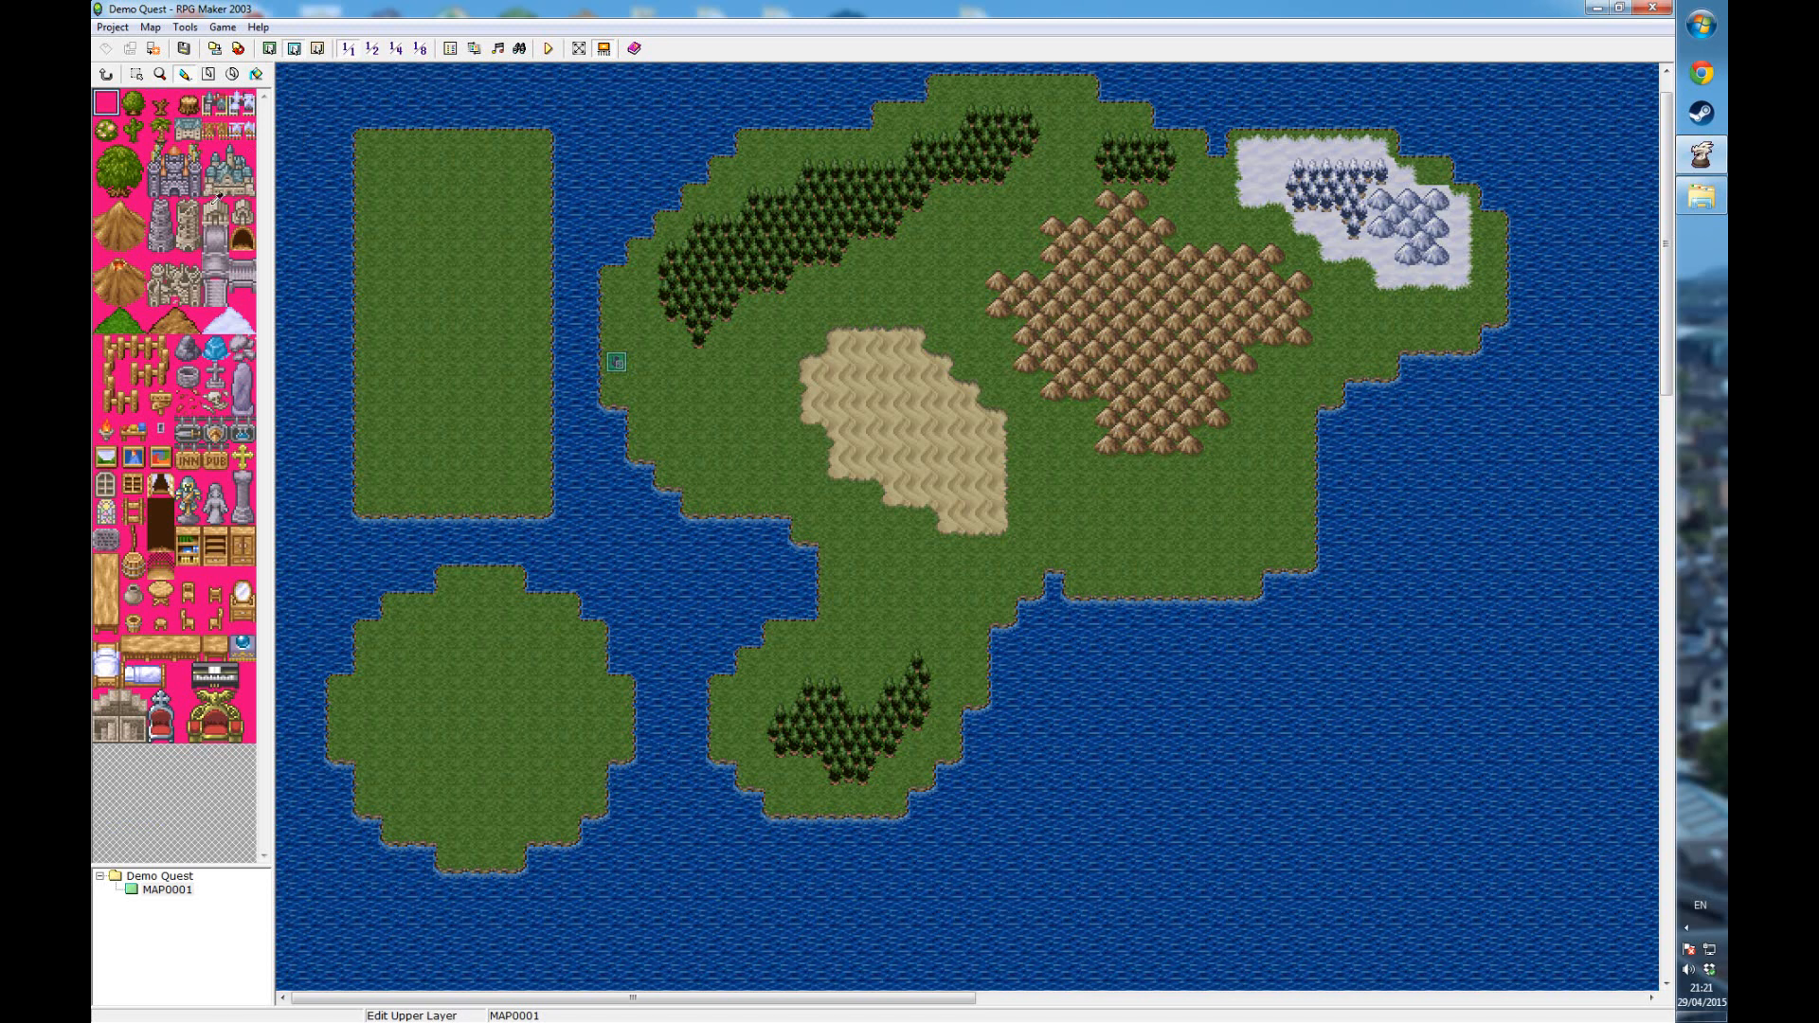
click(189, 102)
click(863, 280)
click(1163, 498)
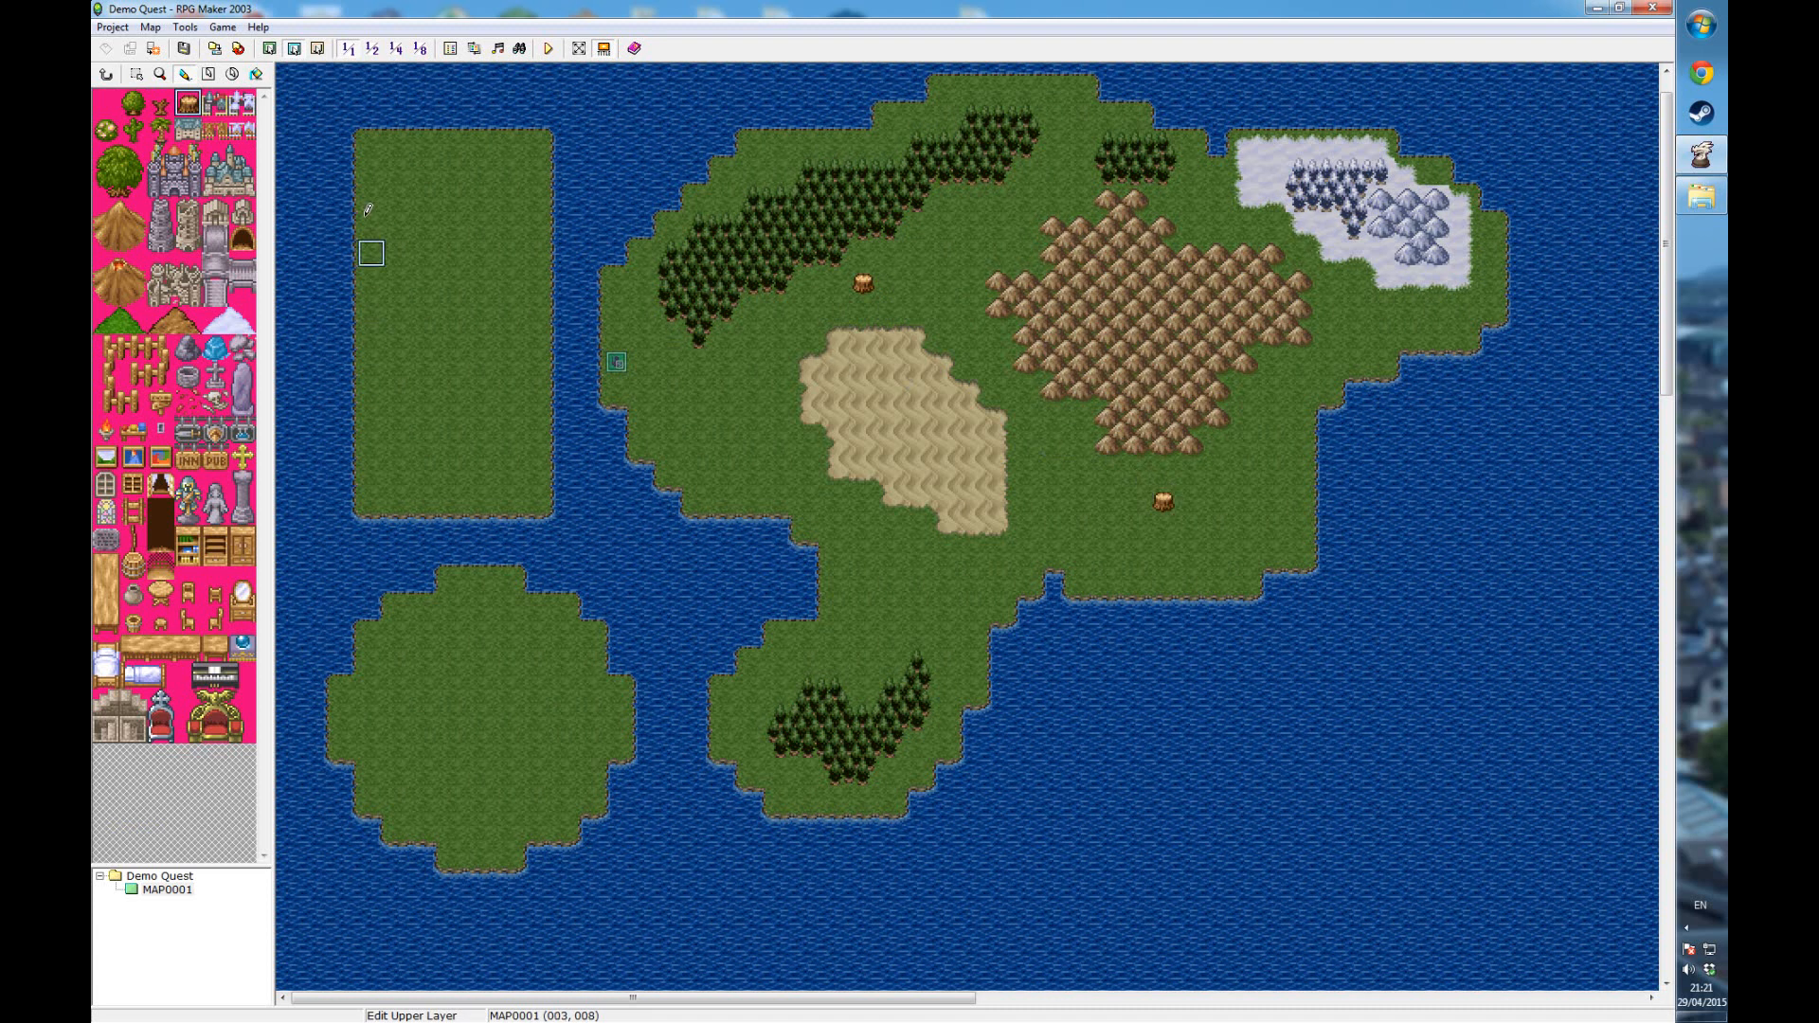
- Place a small town on the coast southwest of the desert and a large castle beside the northern forest
click(216, 102)
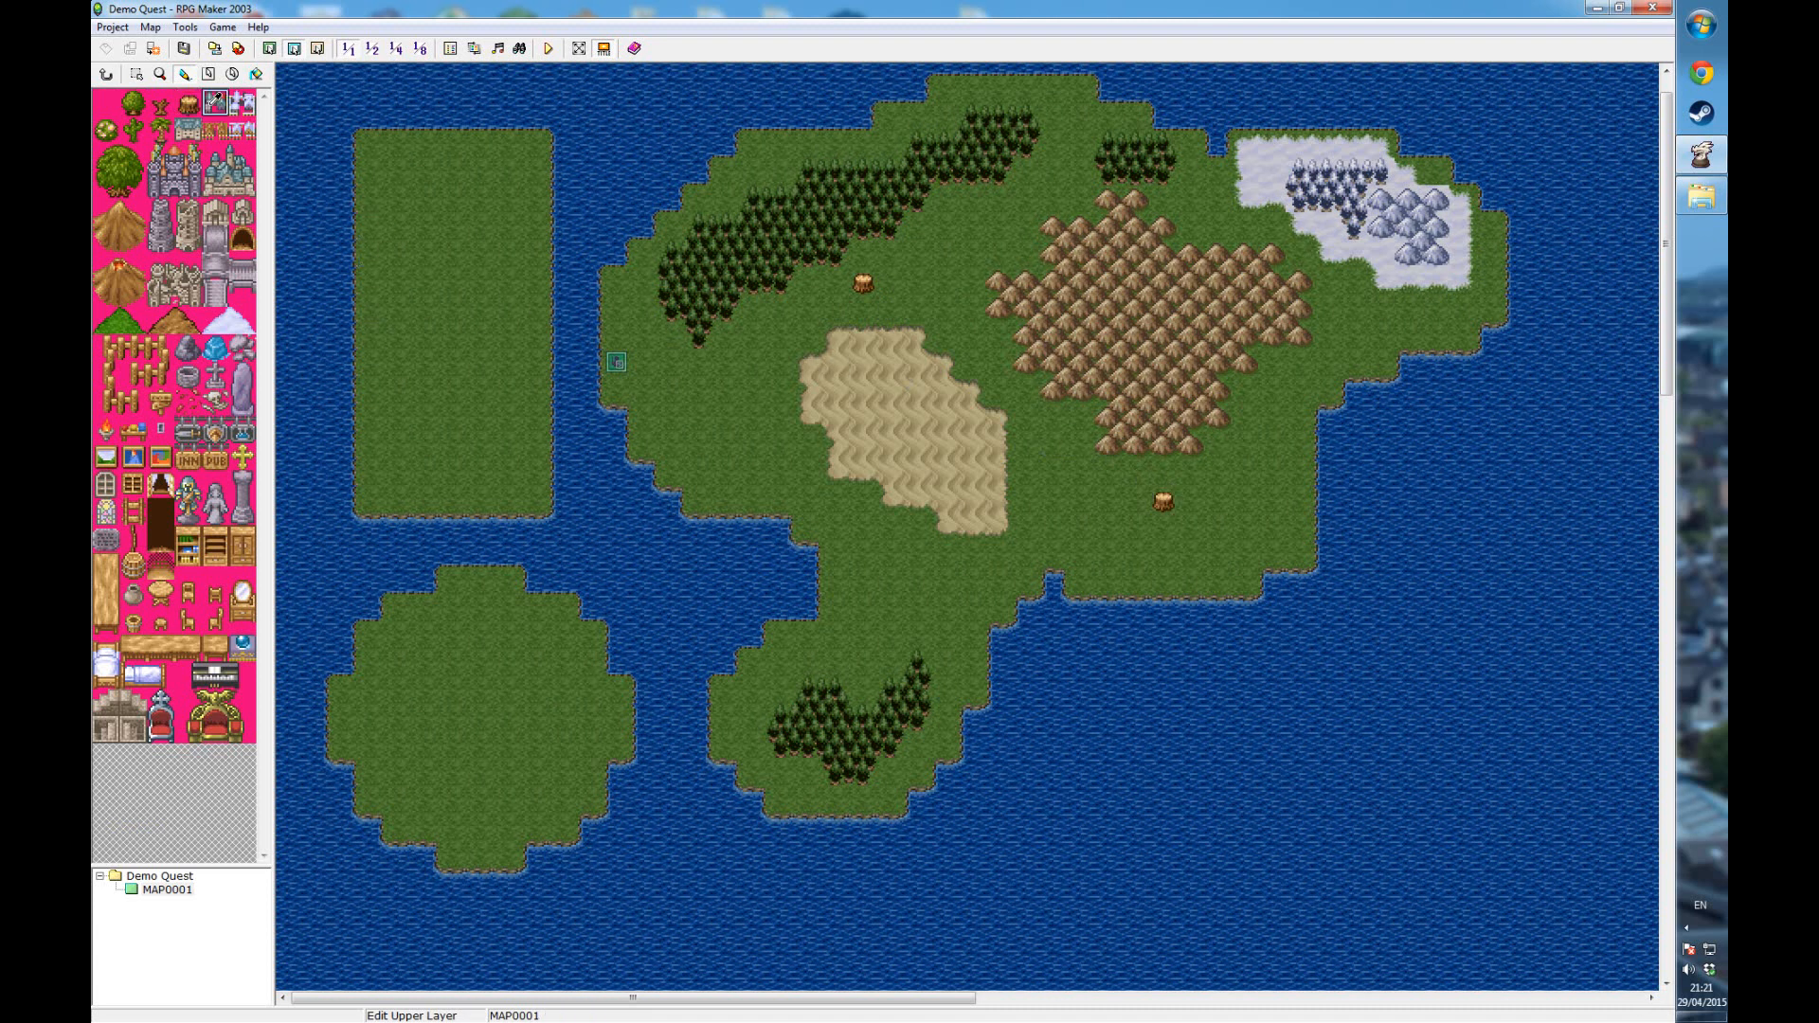
click(755, 495)
mouse_move(165, 148)
mouse_down()
mouse_move(252, 178)
mouse_move(186, 171)
mouse_up()
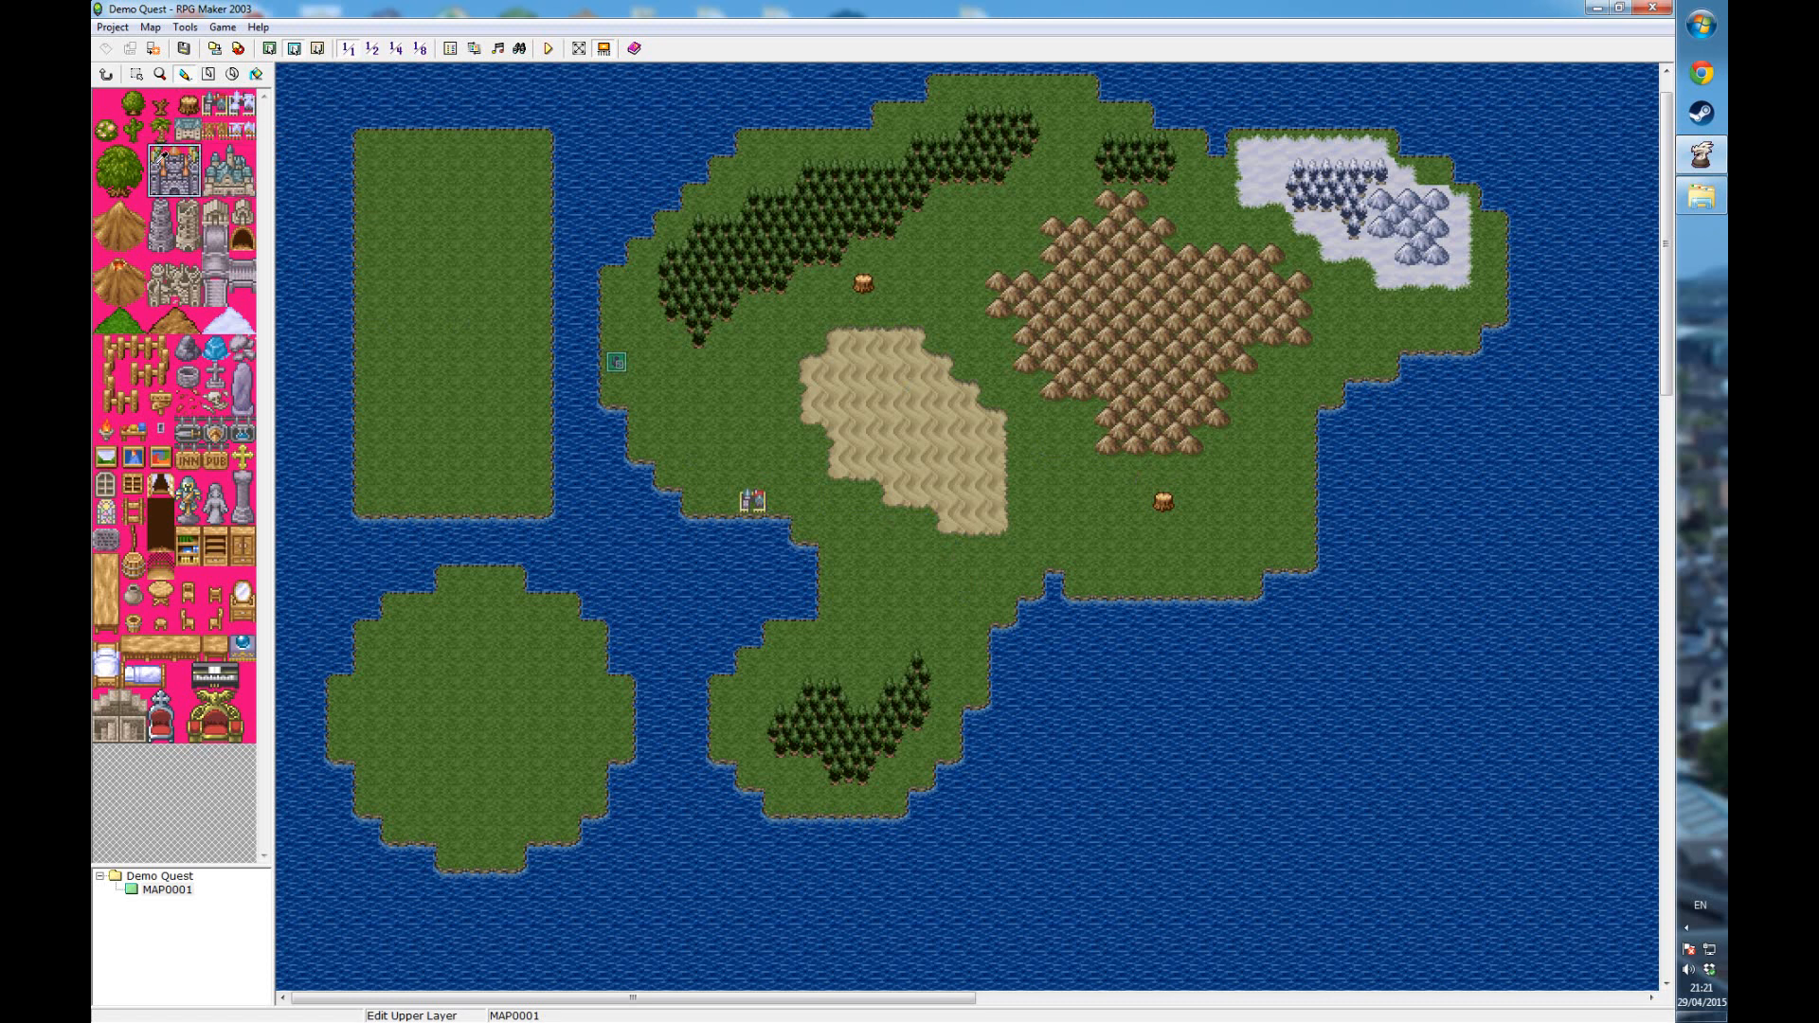
click(948, 167)
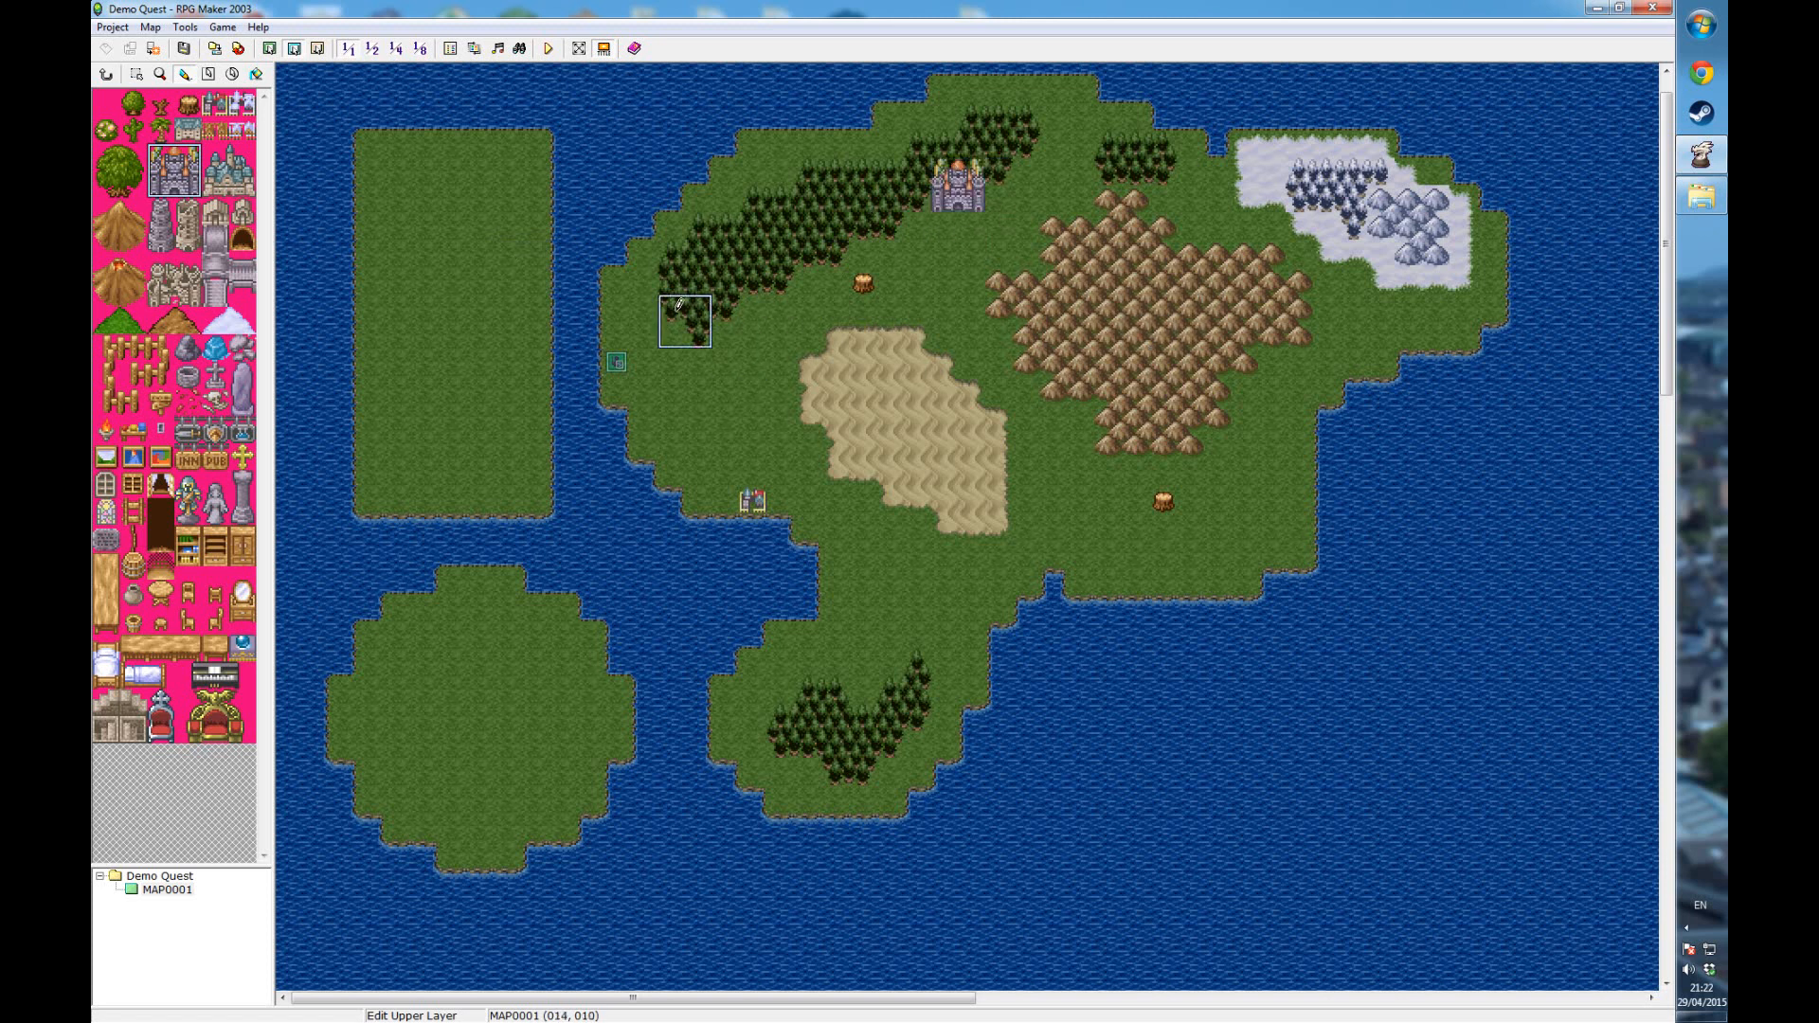
- Erase both tree stumps with the empty tile and place a volcano in the middle of the brown mountains
click(106, 102)
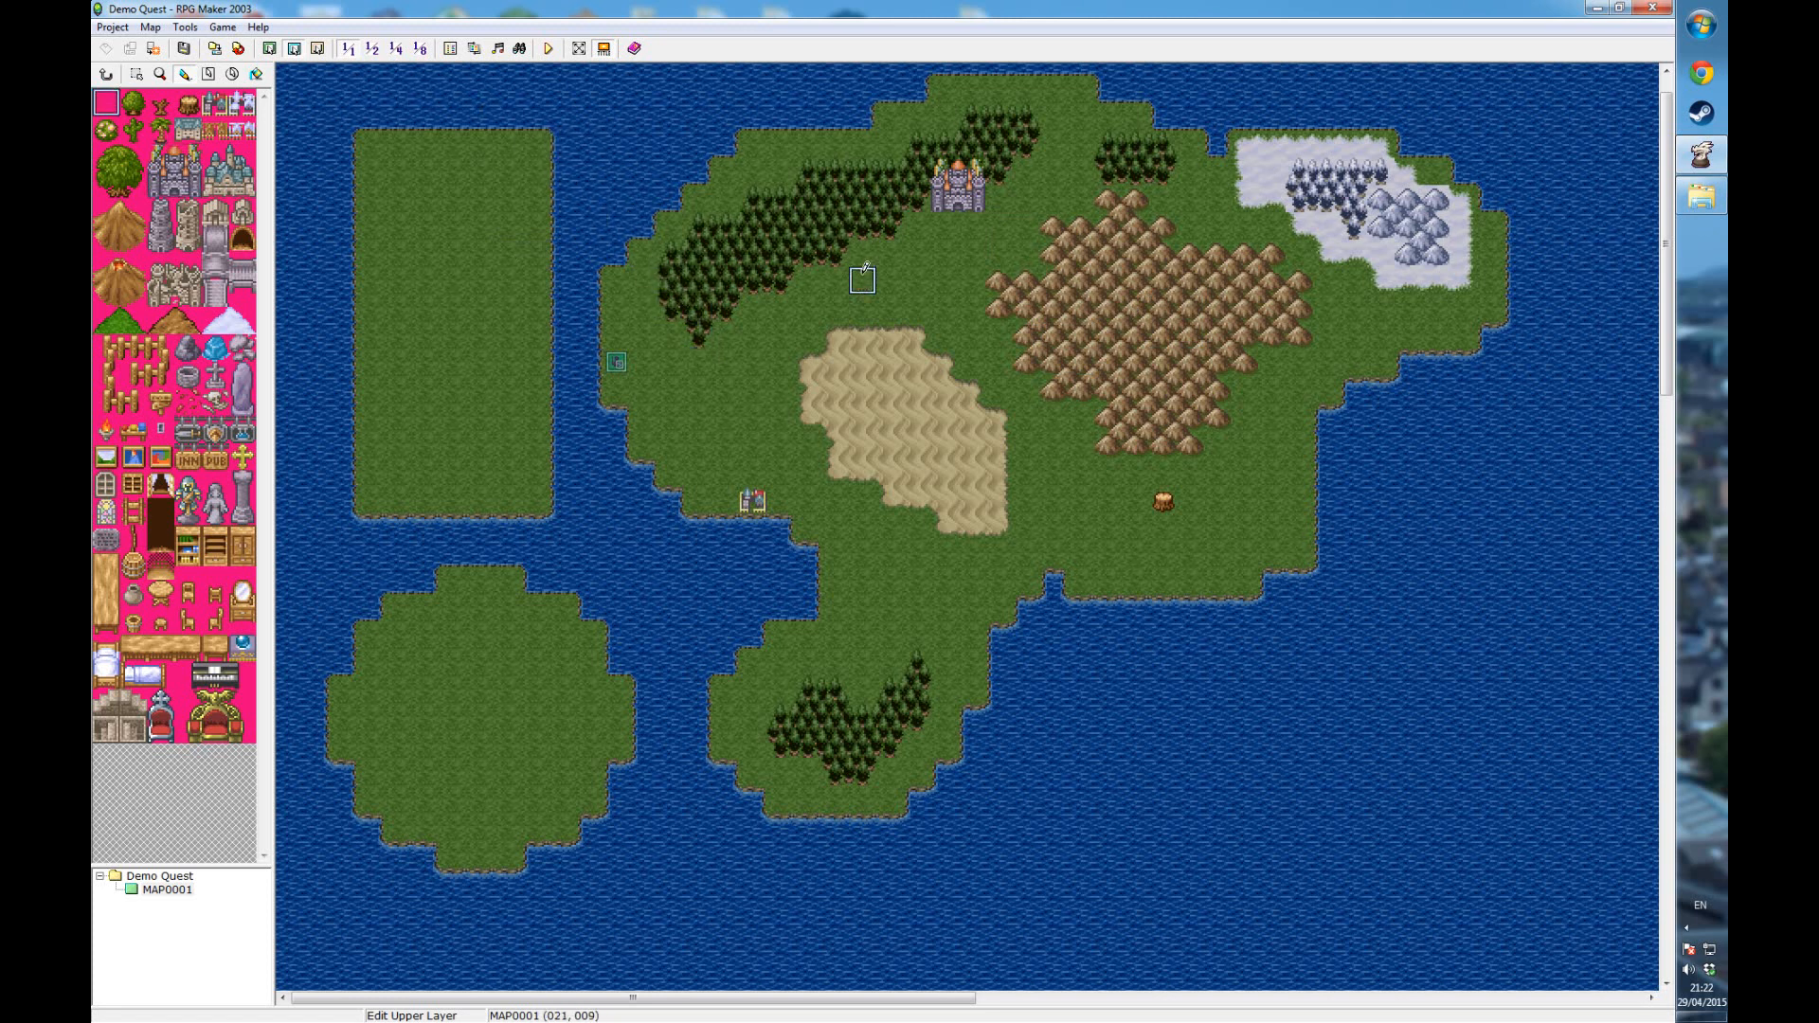
click(1163, 500)
click(119, 275)
click(1115, 277)
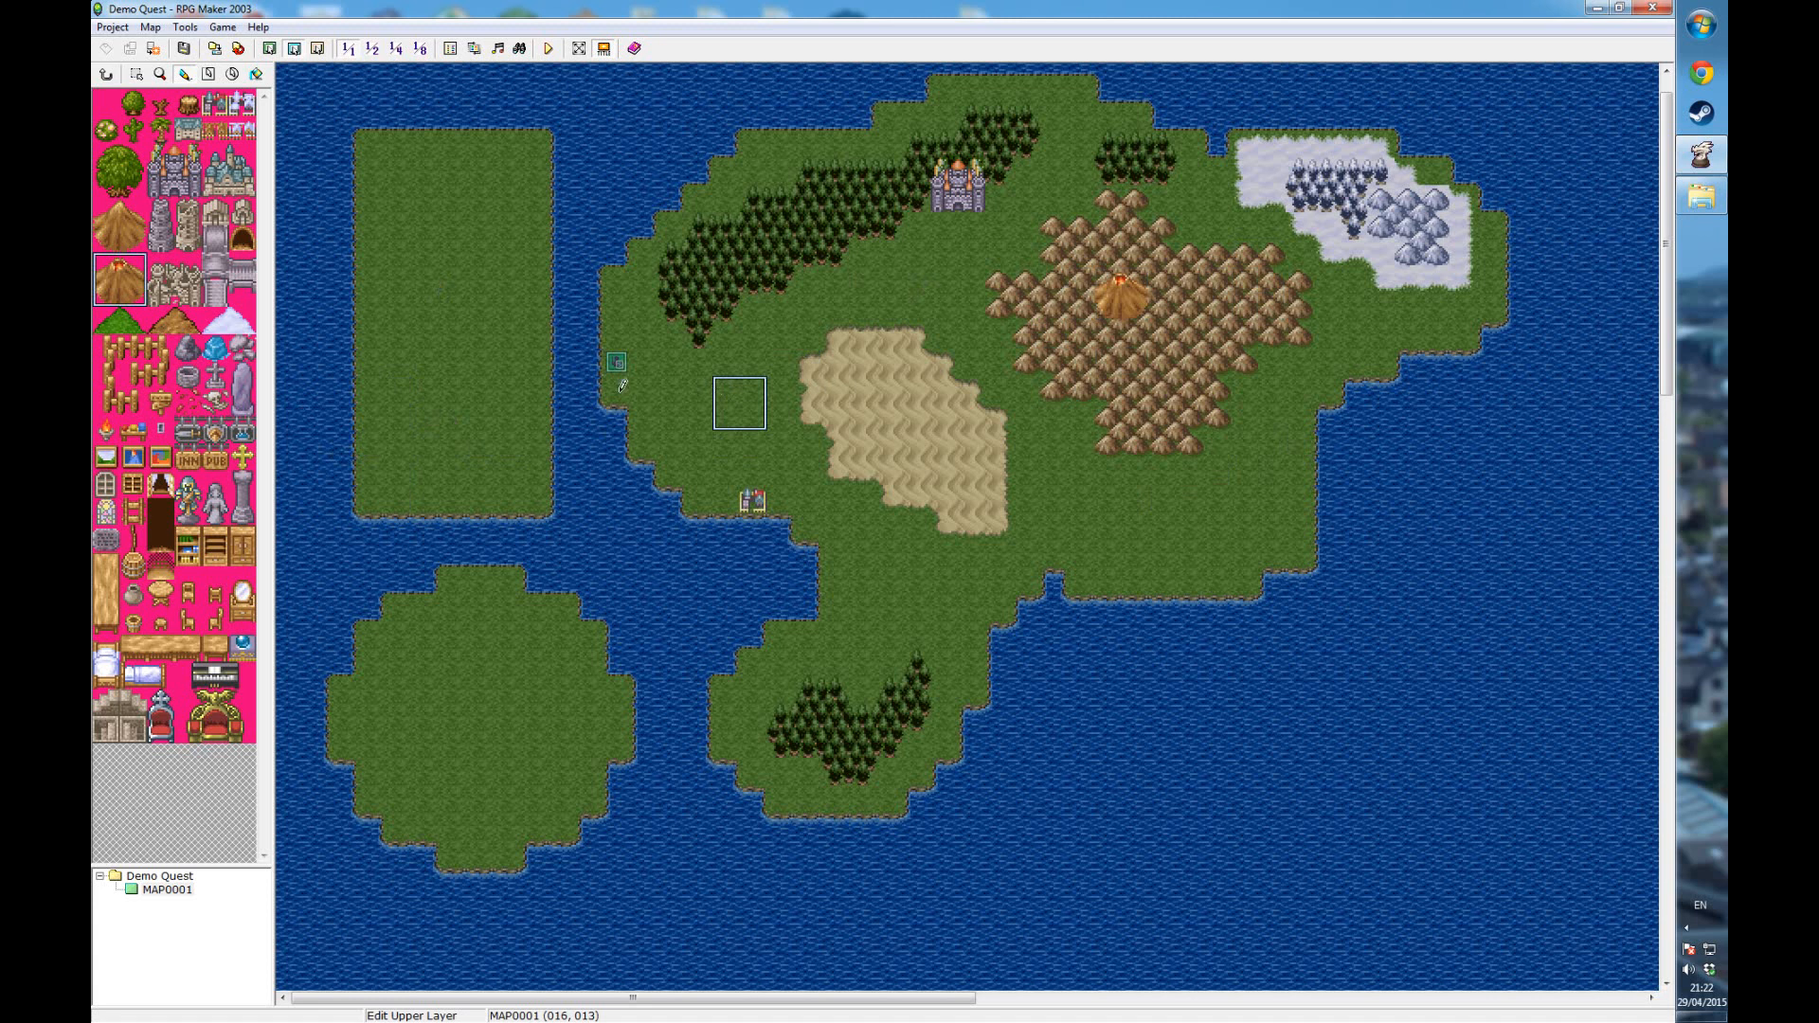
- Place castle ruins on the rectangular island and a ruined tower at the round island's northeastern edge
click(173, 260)
click(457, 256)
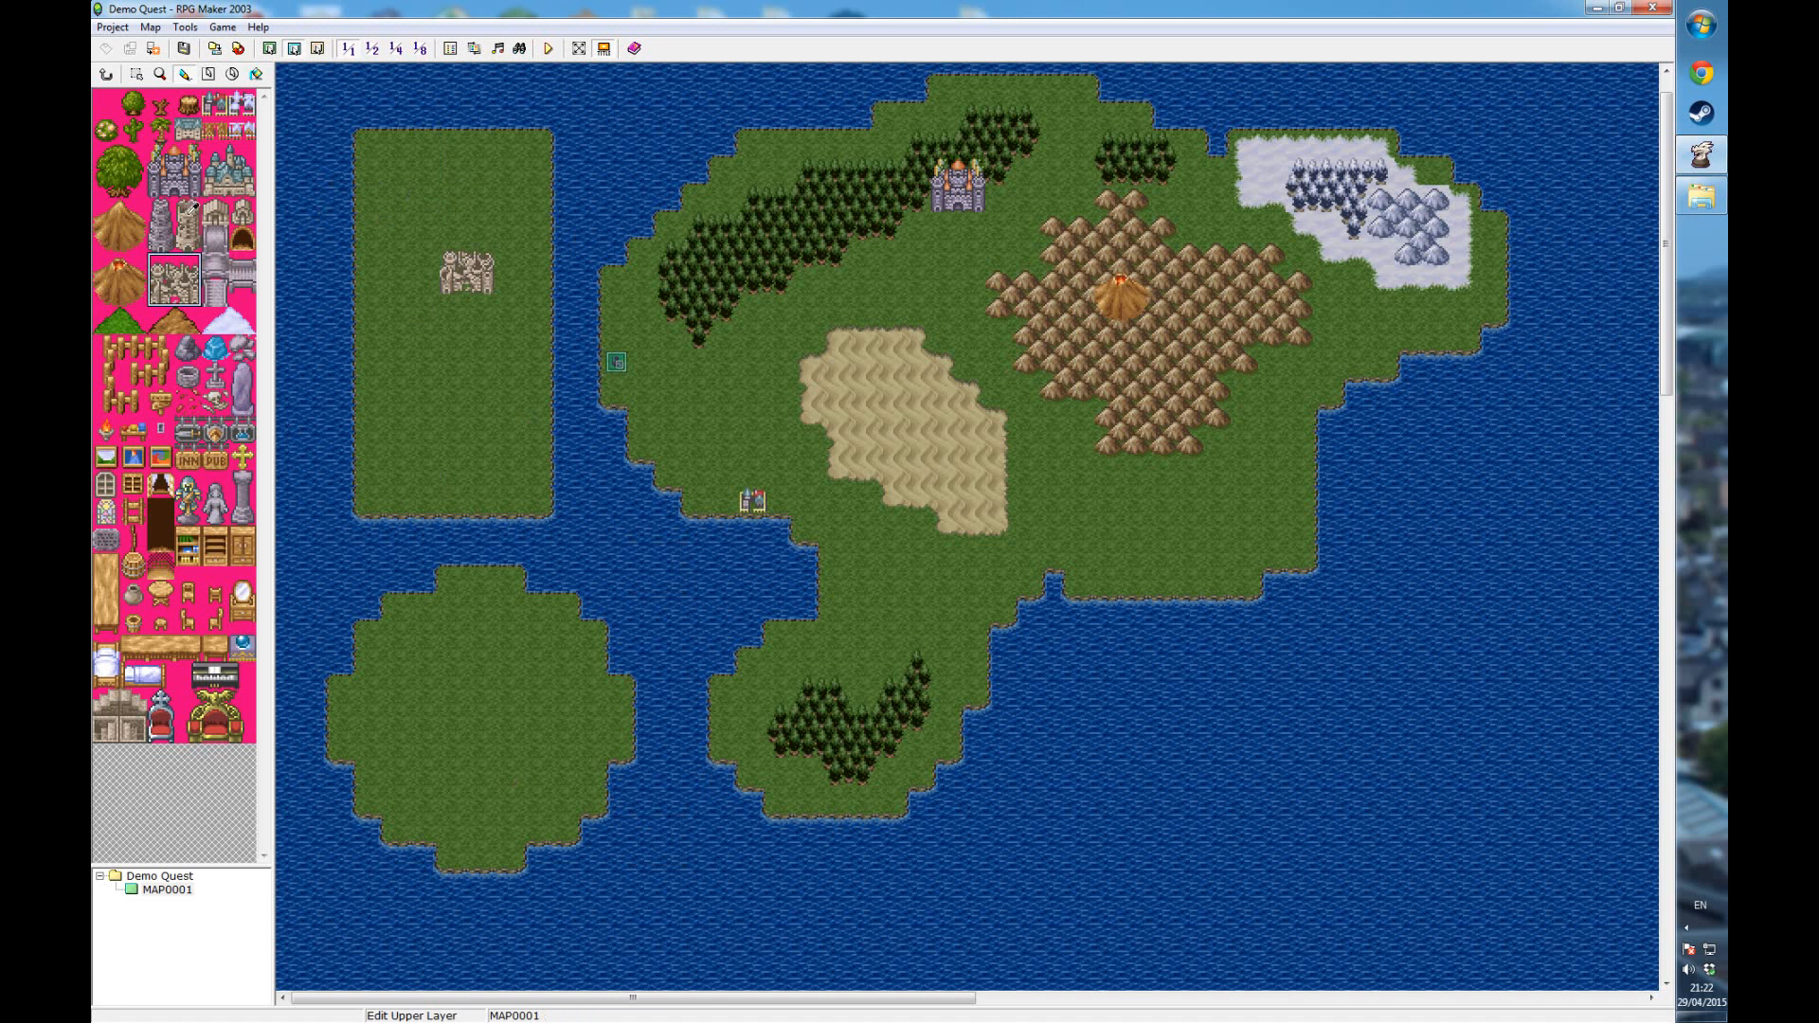
drag(194, 206, 197, 229)
click(563, 580)
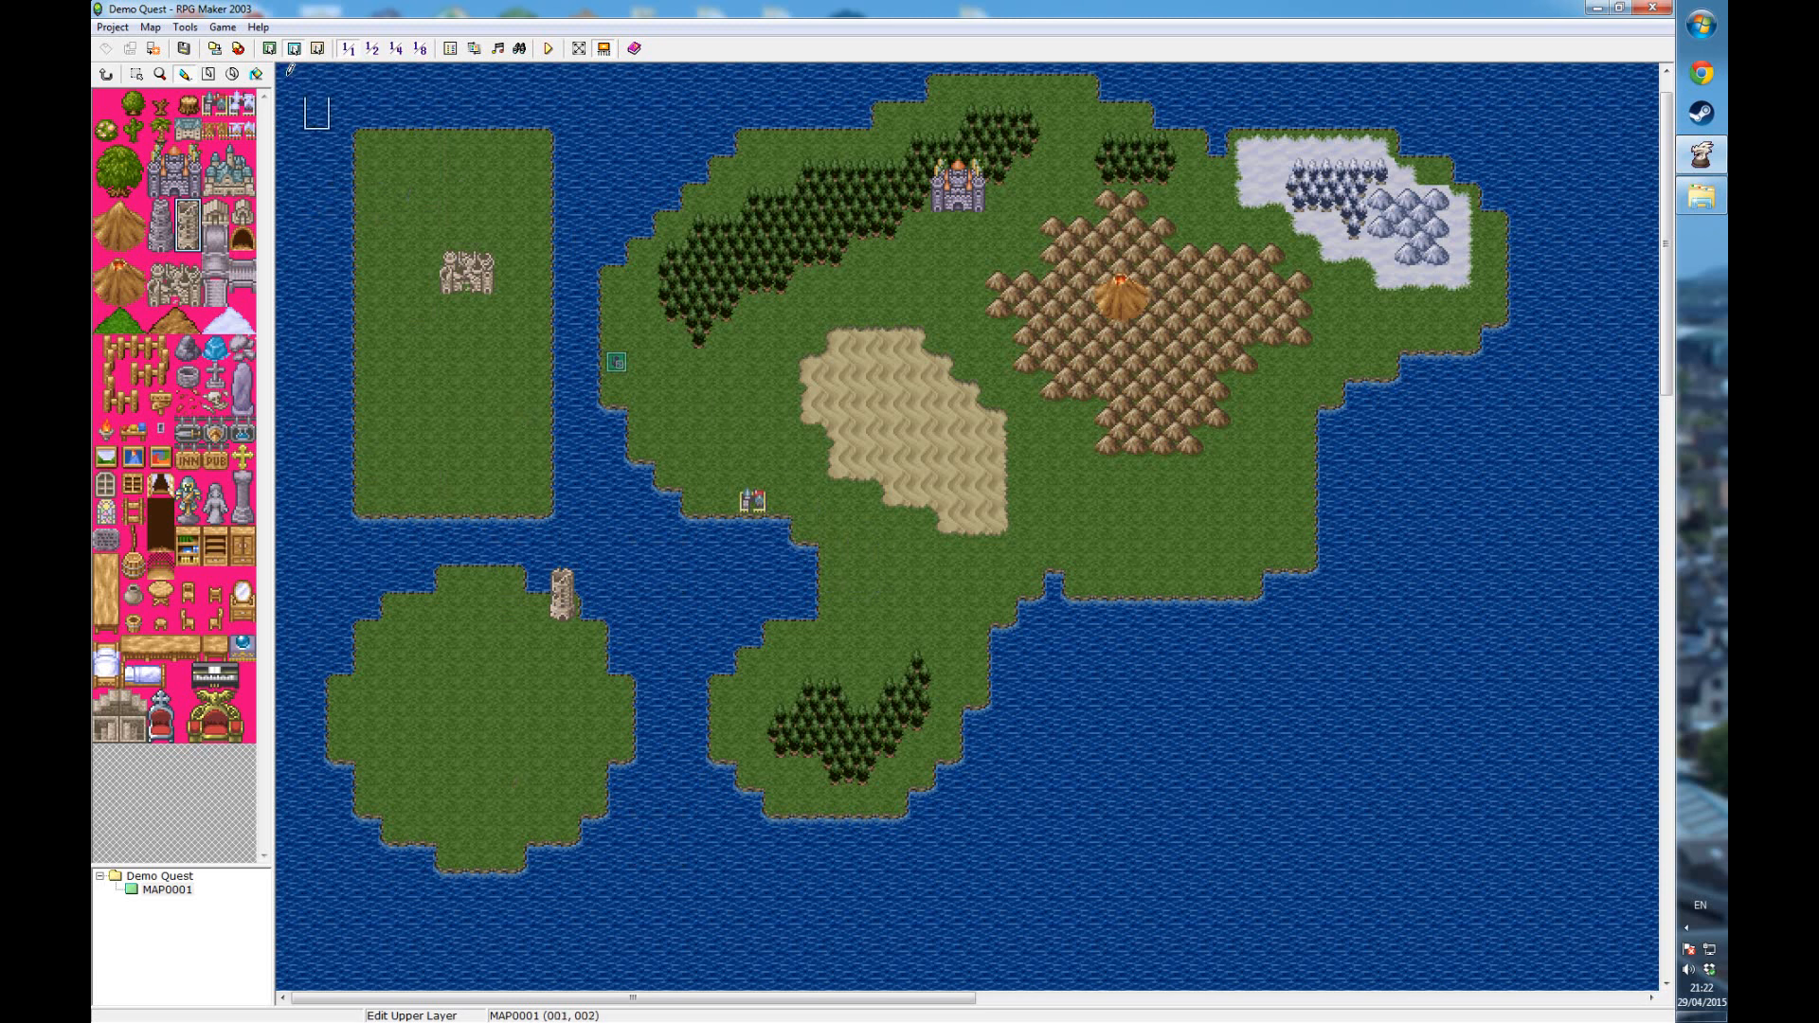
- With the lower layer active again, save the map and launch a playtest with a new game
click(269, 48)
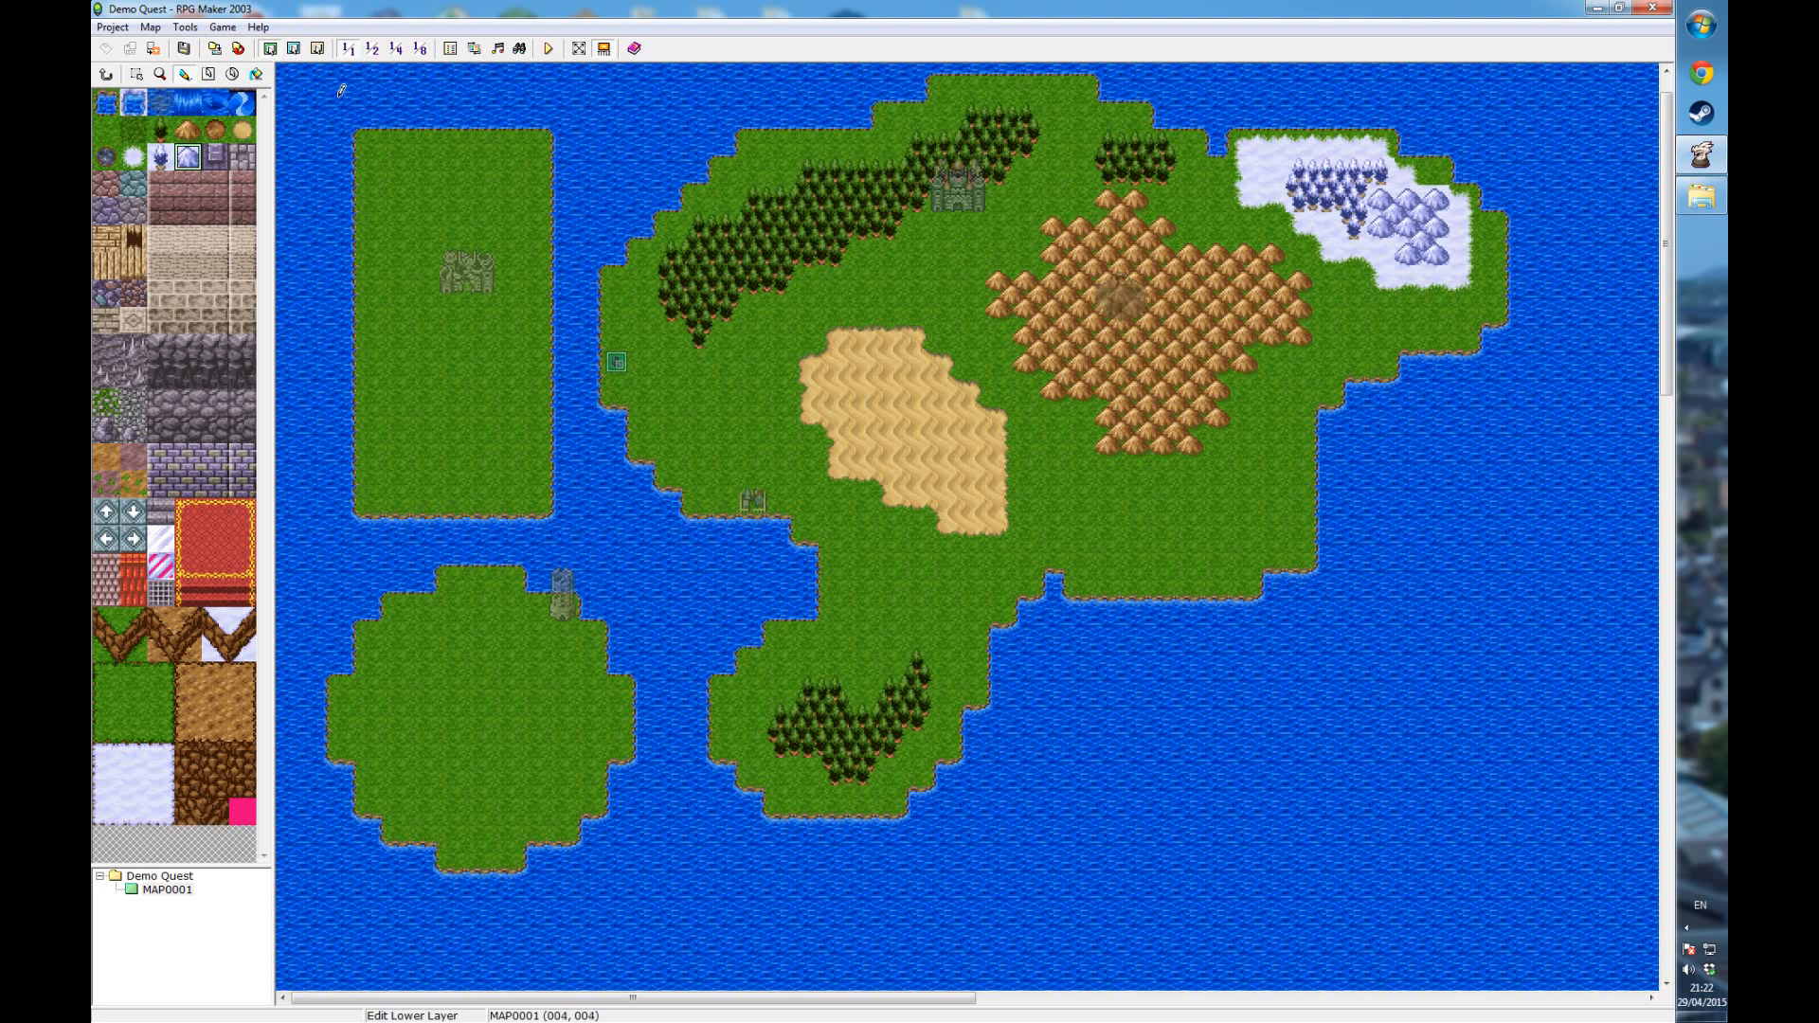
click(294, 48)
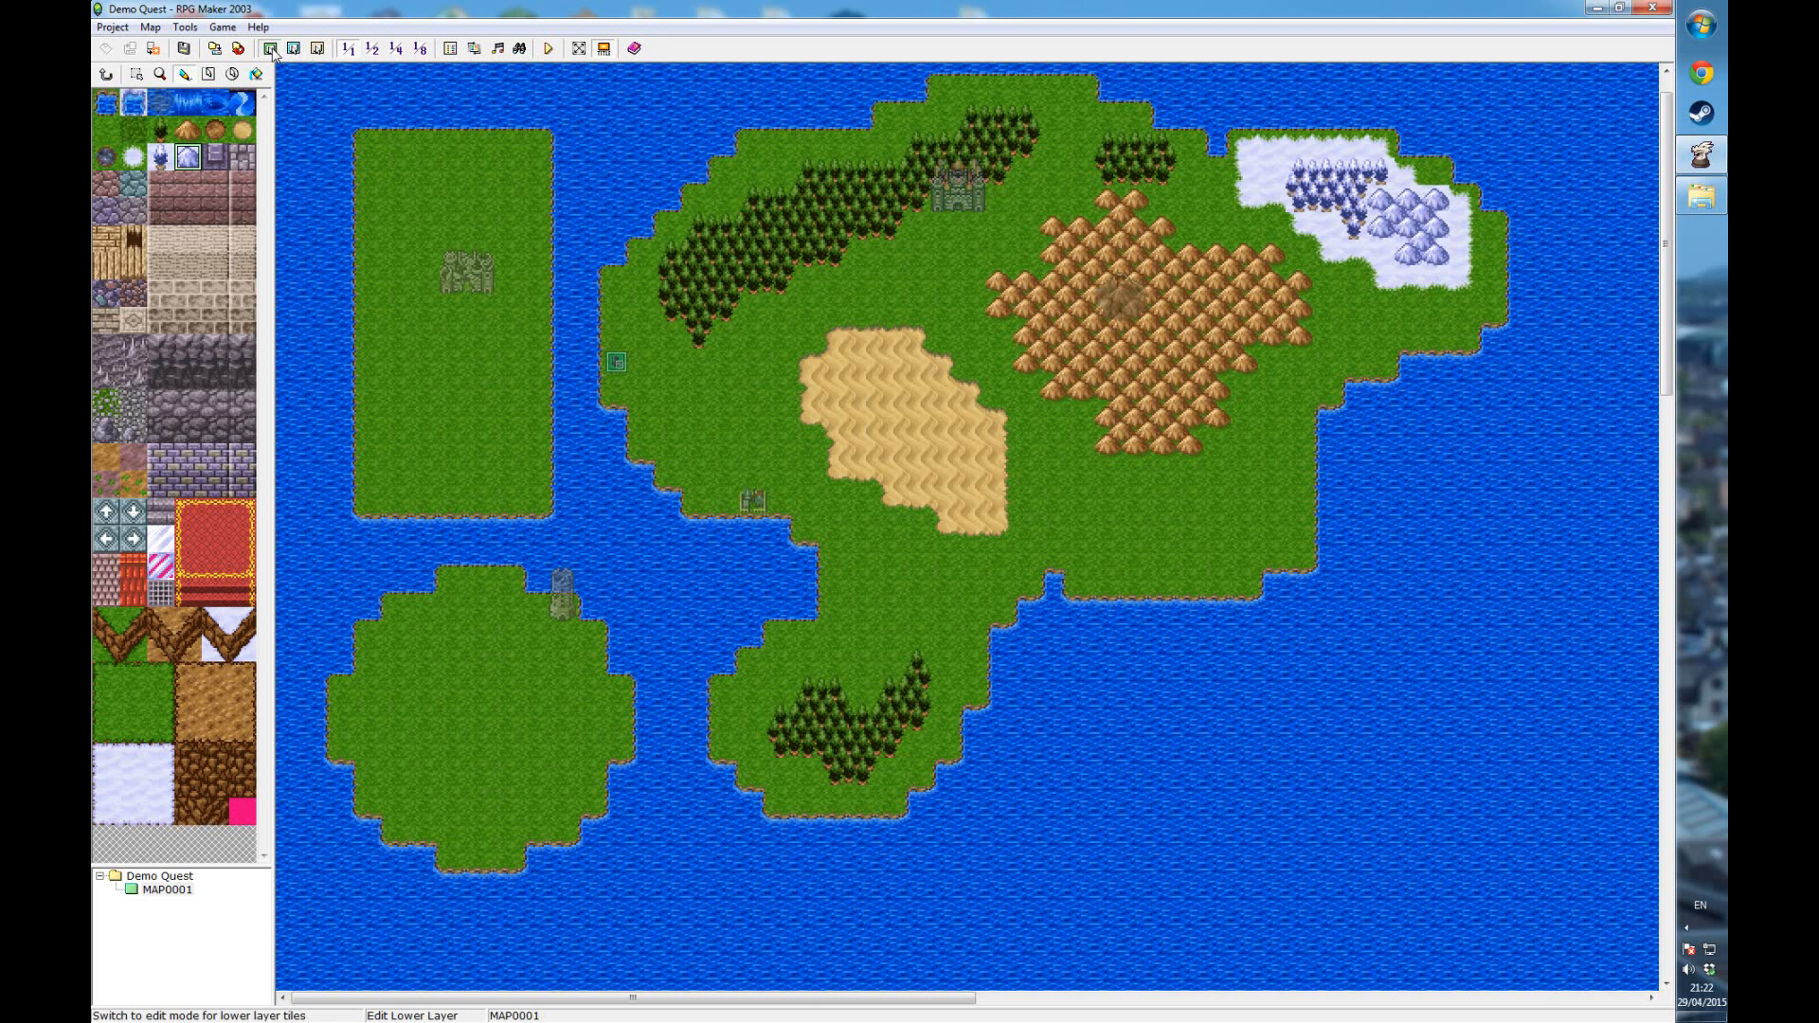
click(270, 49)
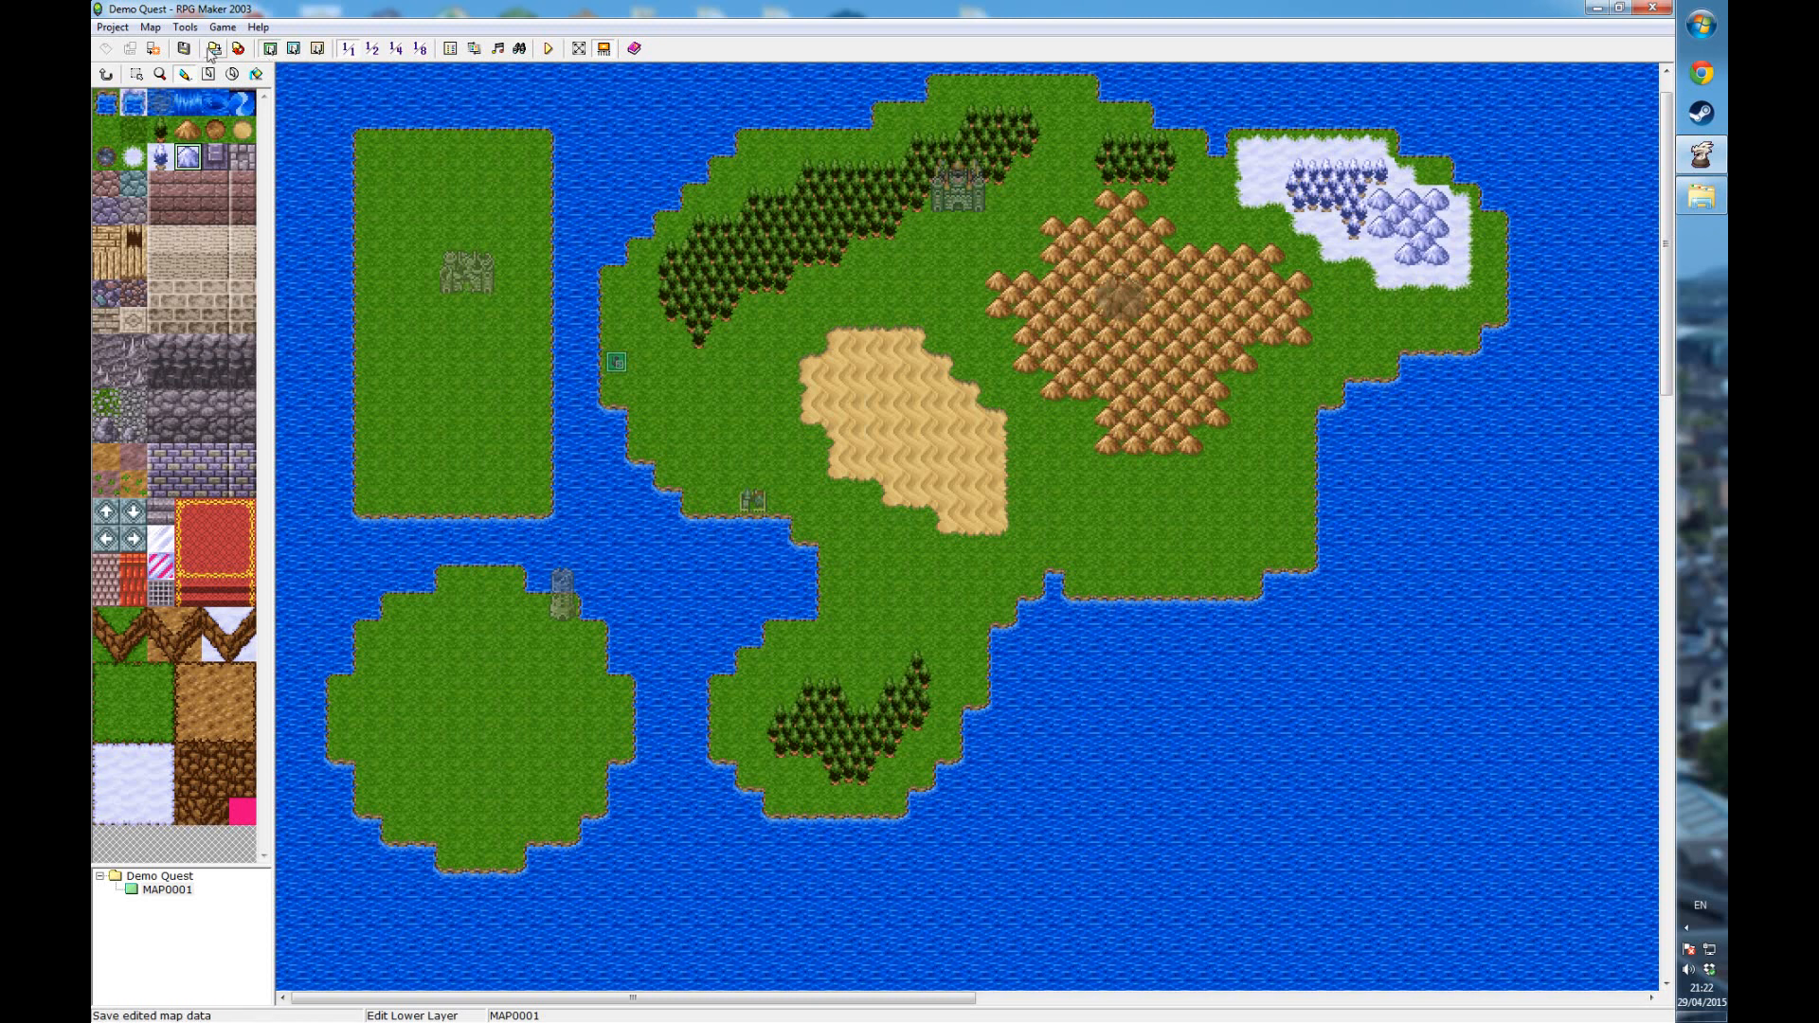
click(548, 48)
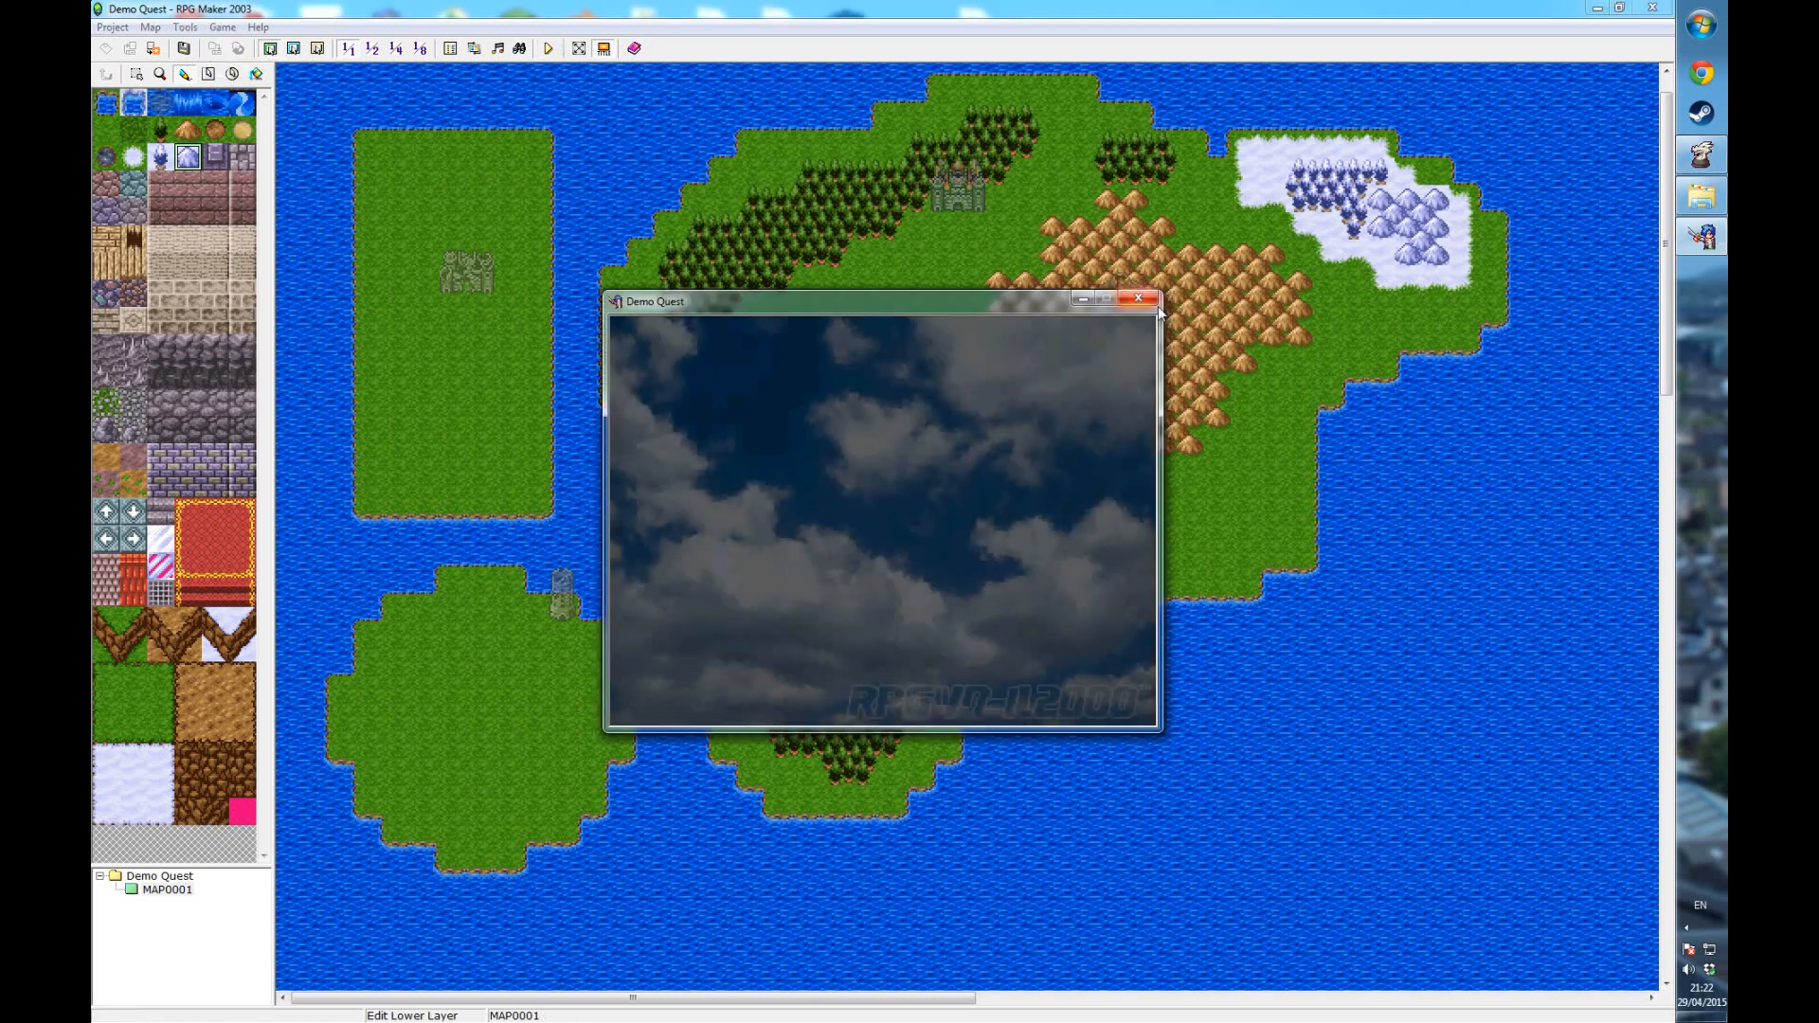
key(Return)
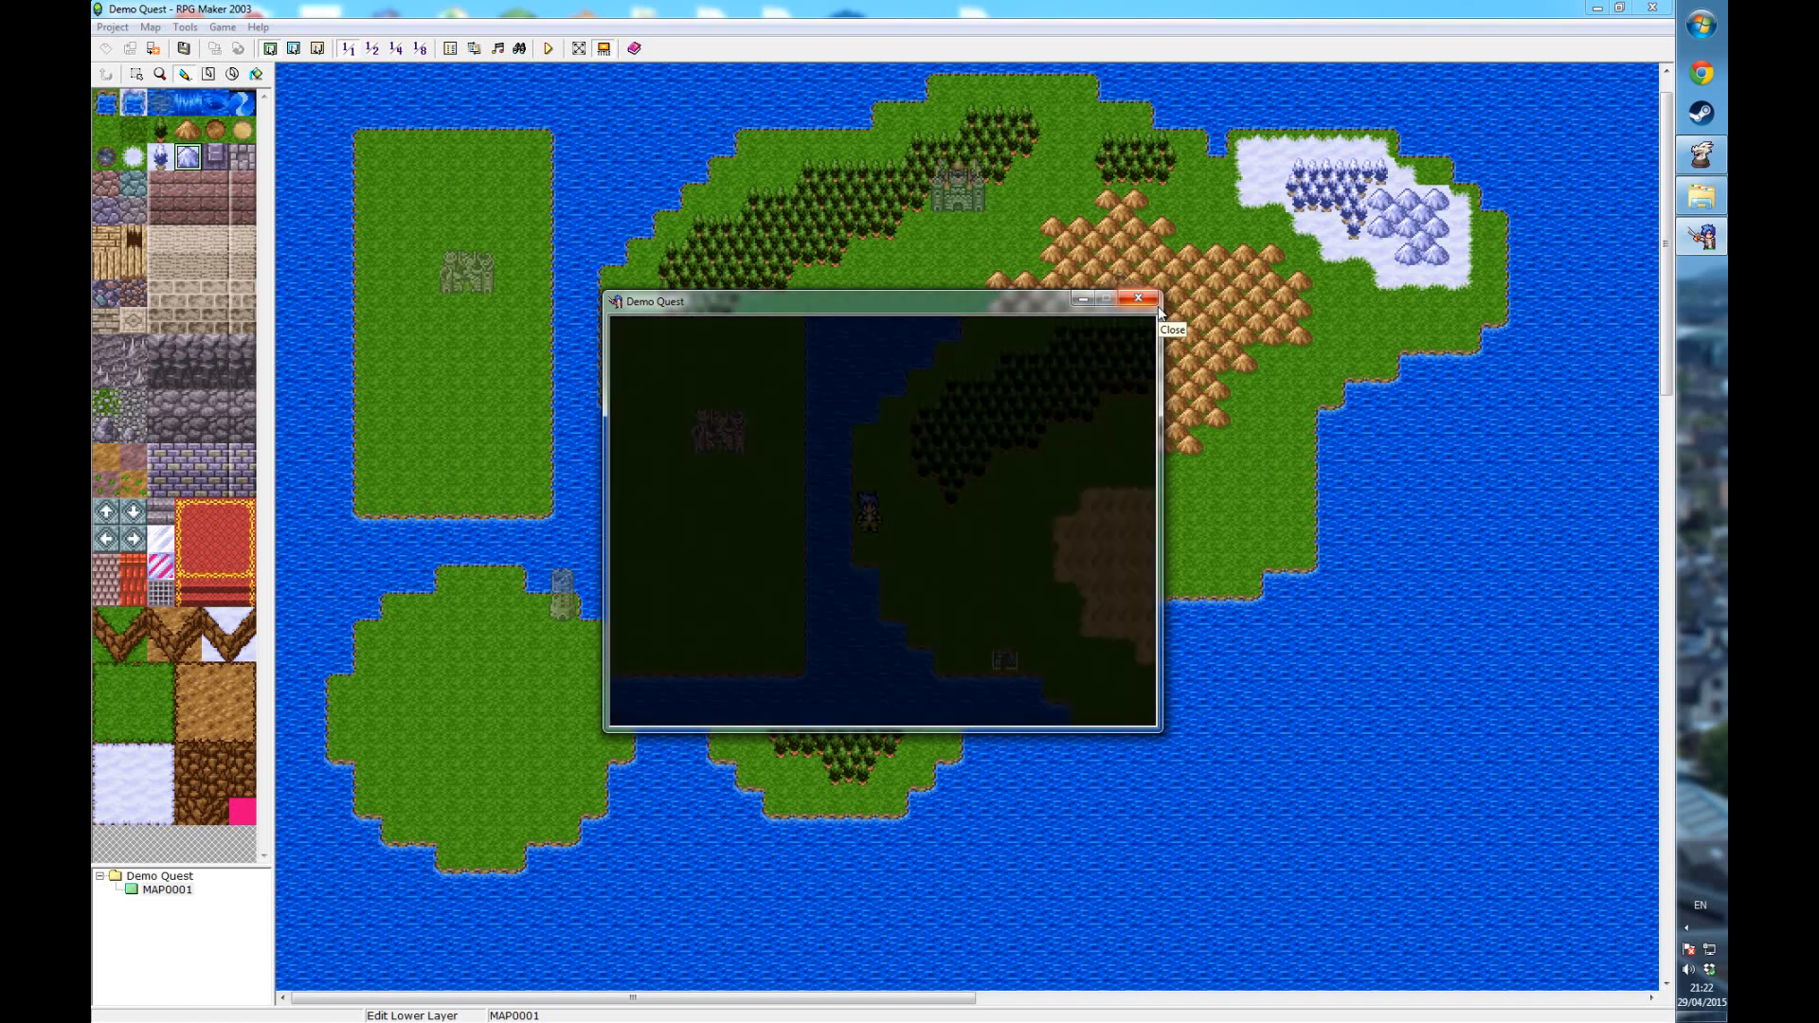
- Walk the hero from the west coast past the town and across the desert up to the northern castle
key(Right)
key(Down)
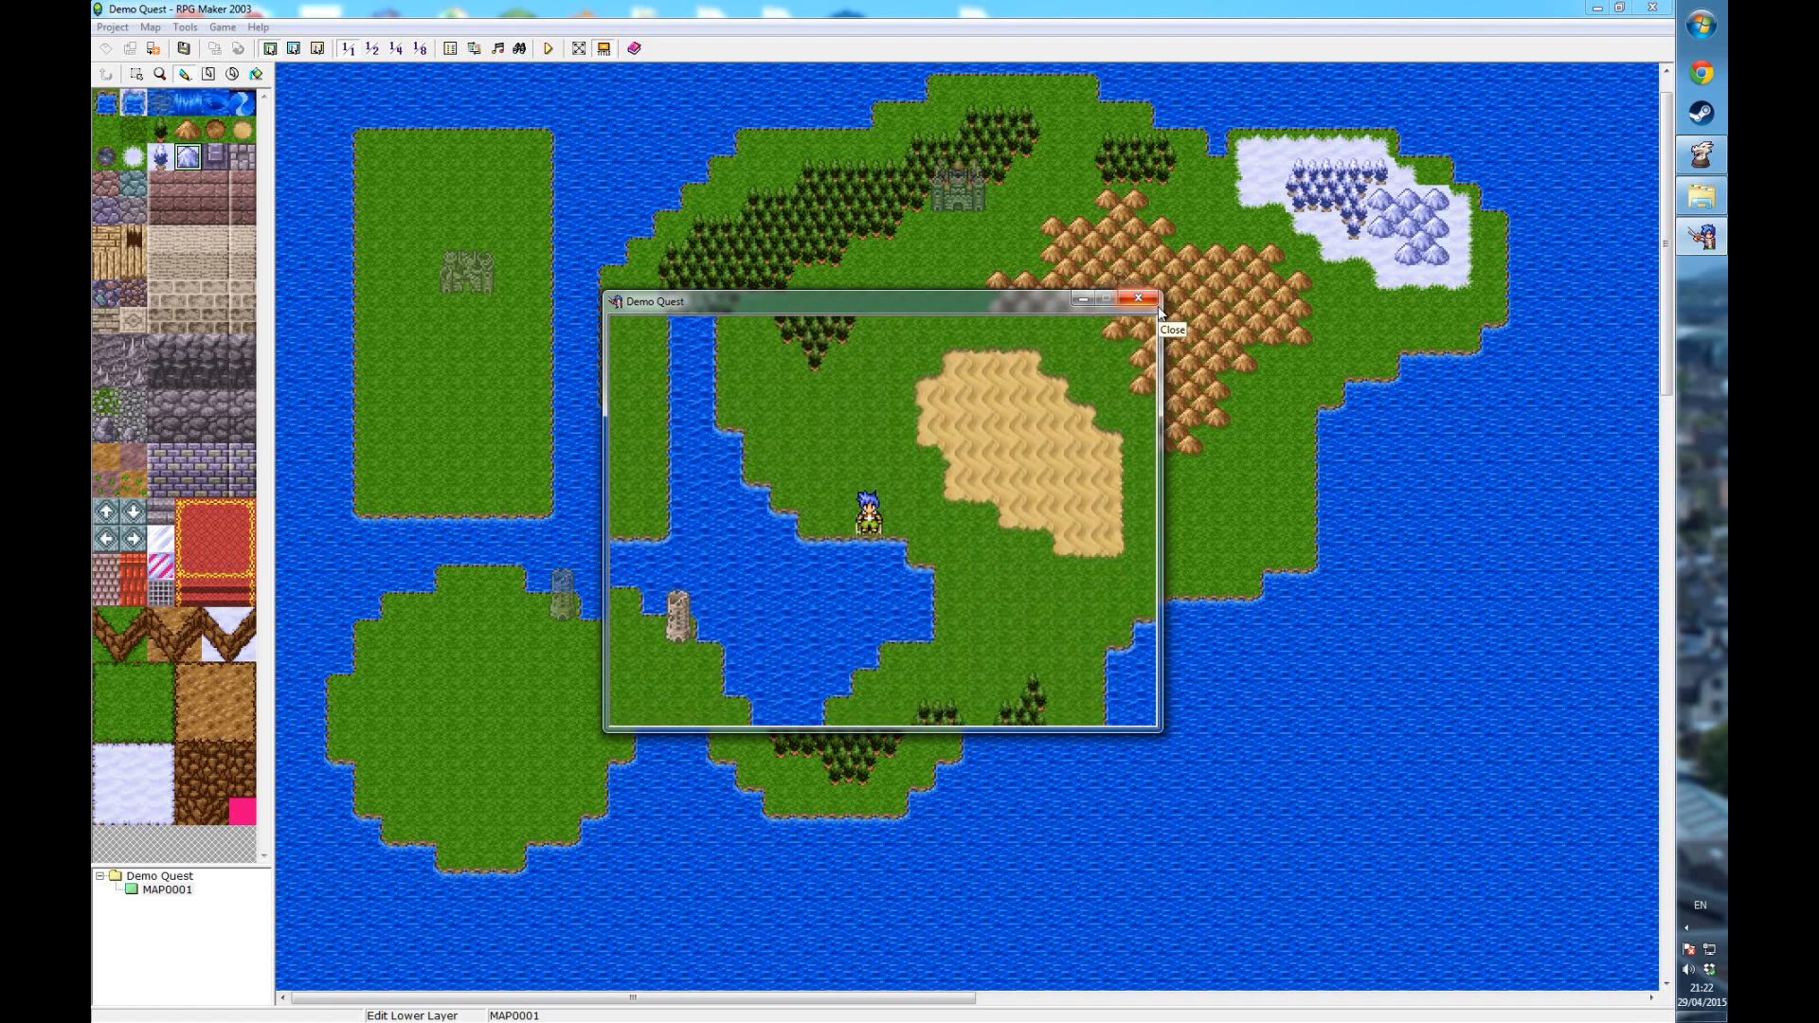
key(Right)
key(Up)
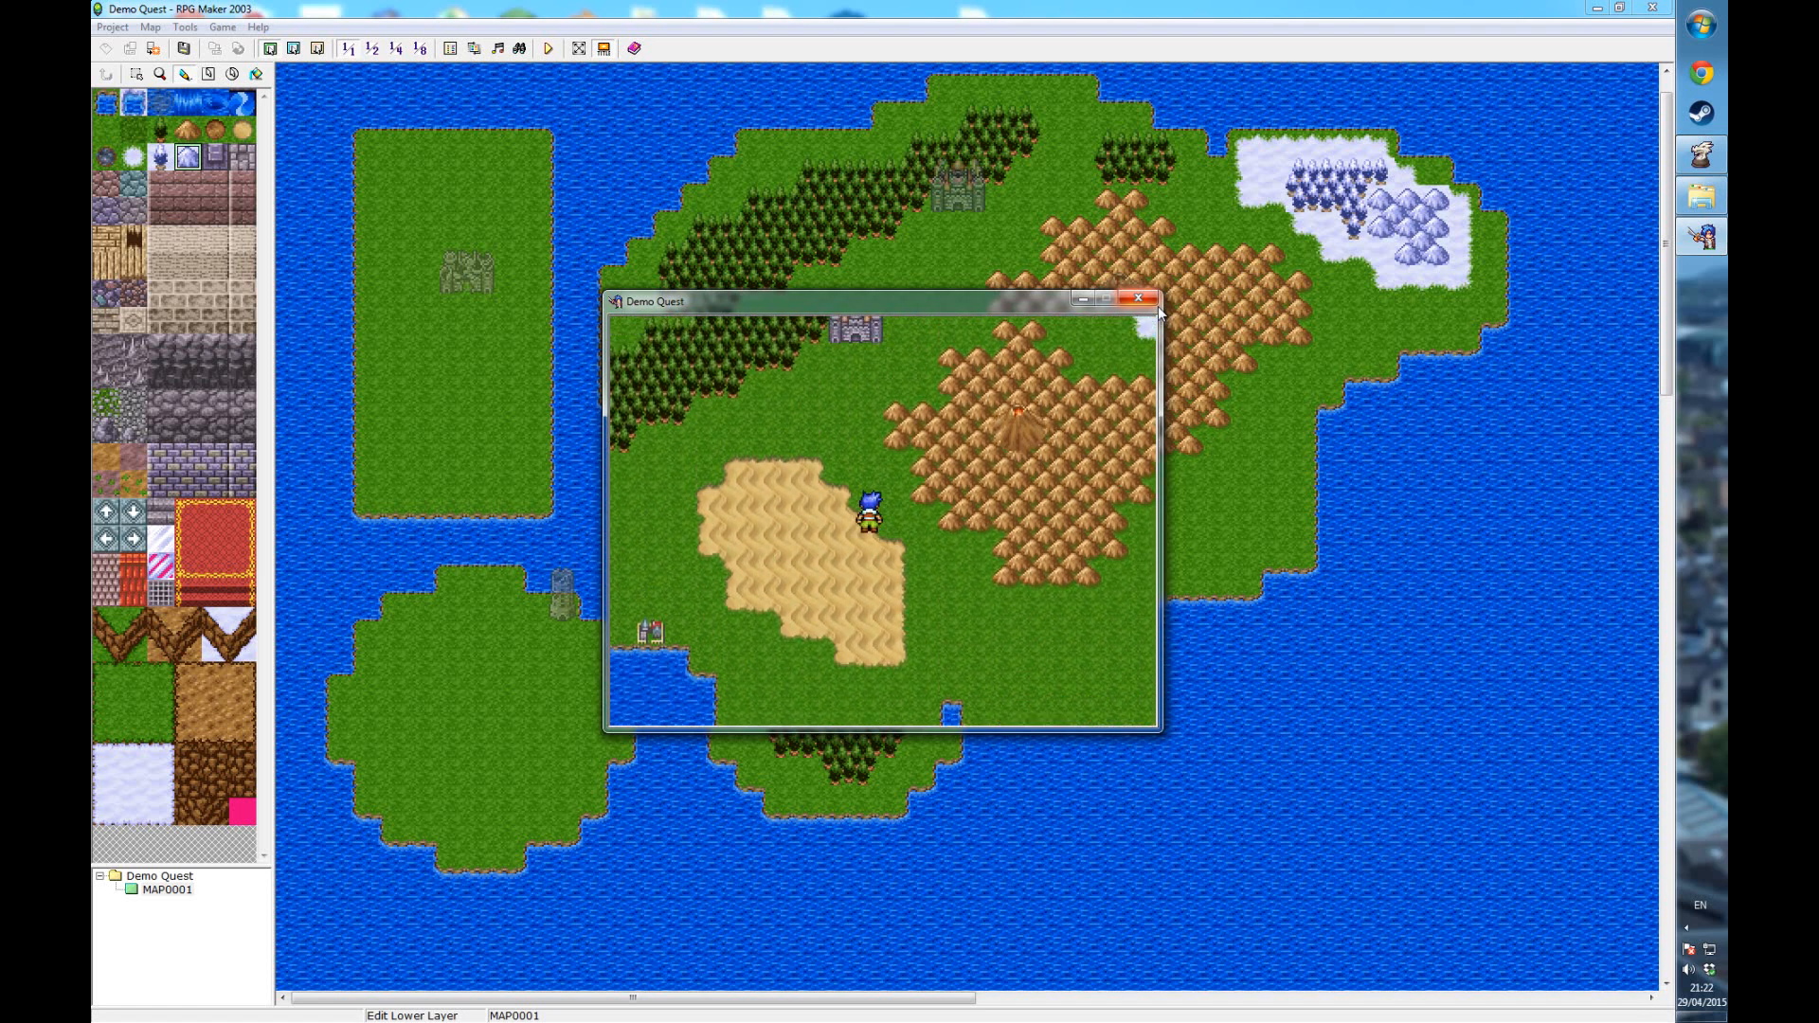
key(Right)
key(Up)
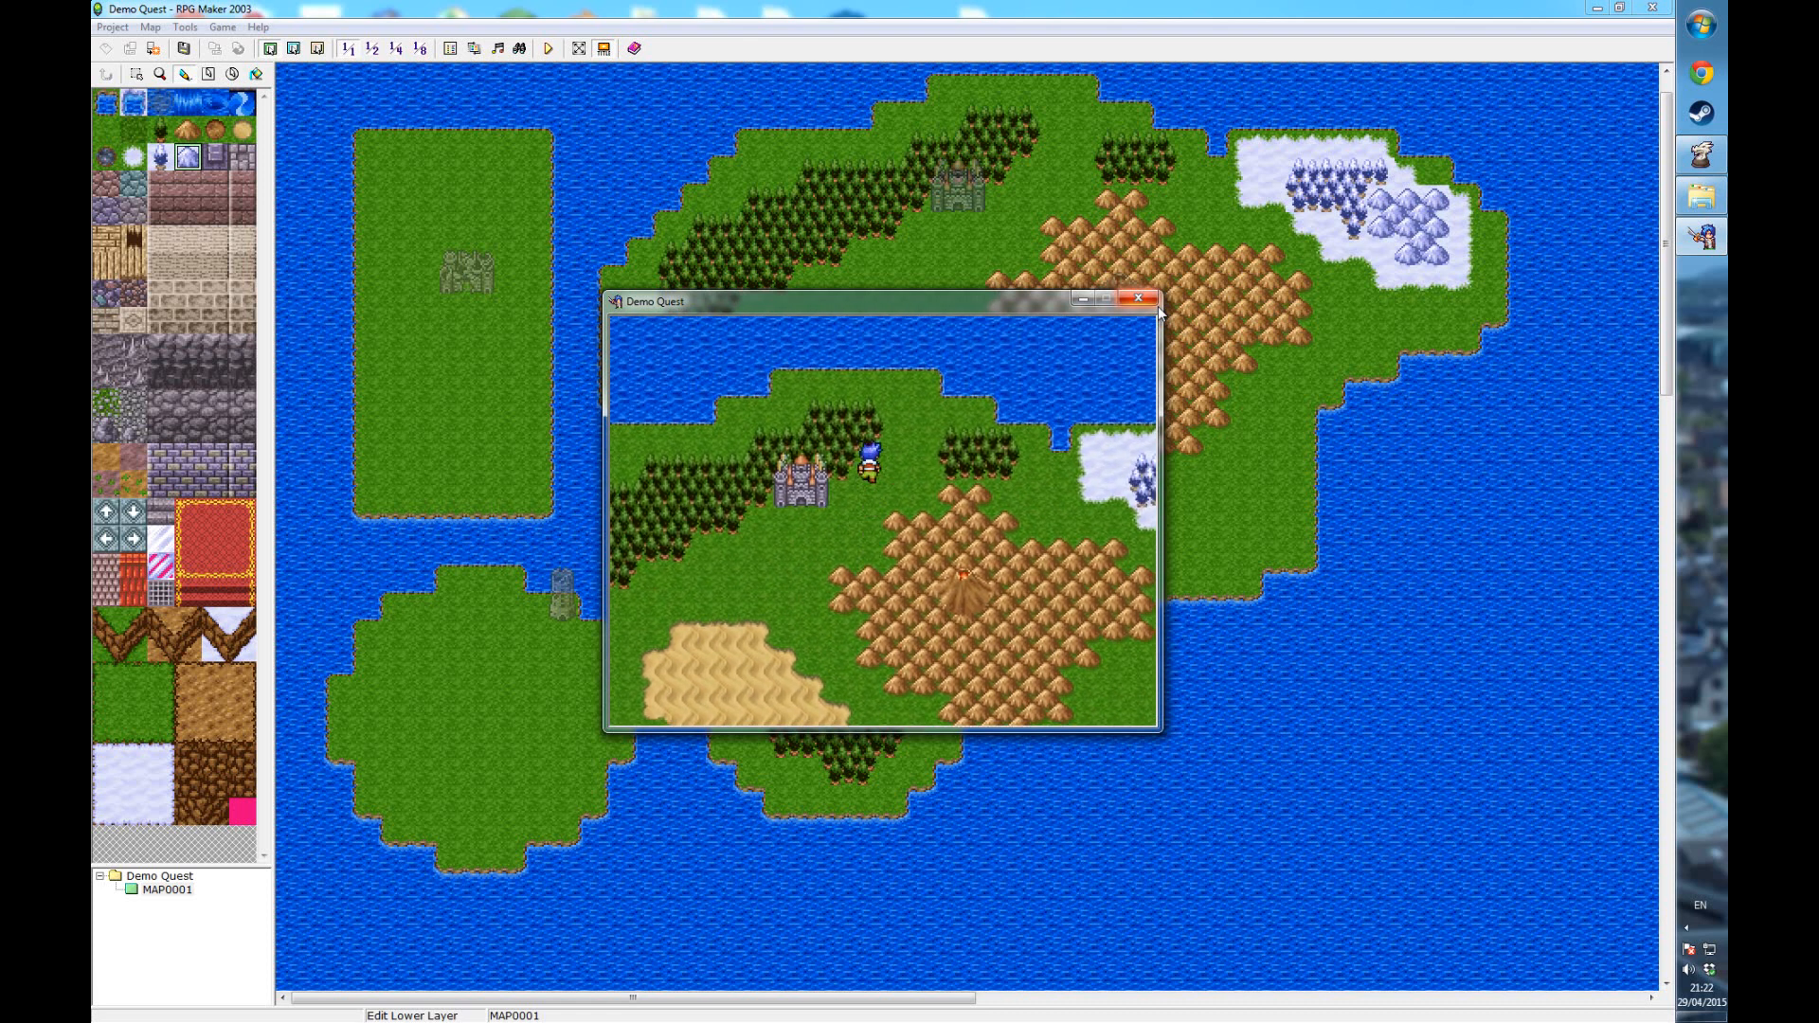
- Walk the hero through the snowfield and around the mountains back to the desert's western edge, and close the playtest
key(Right)
key(Down)
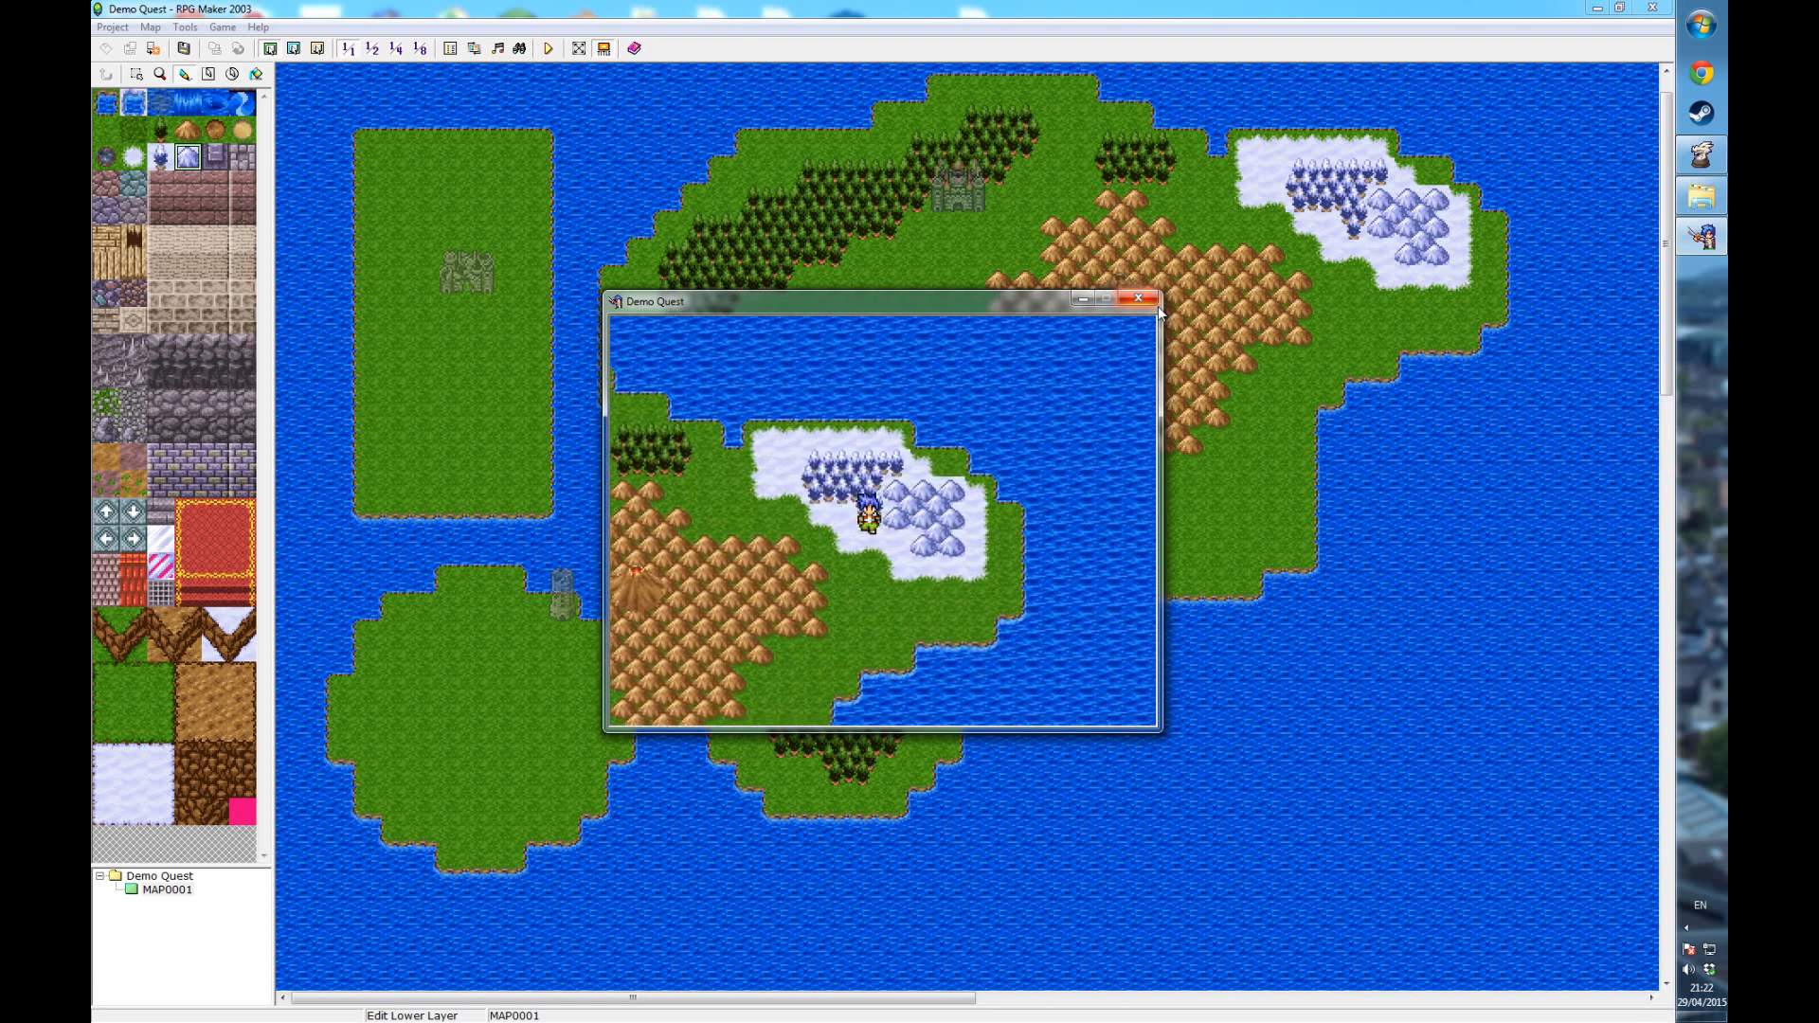
key(Down)
key(Left)
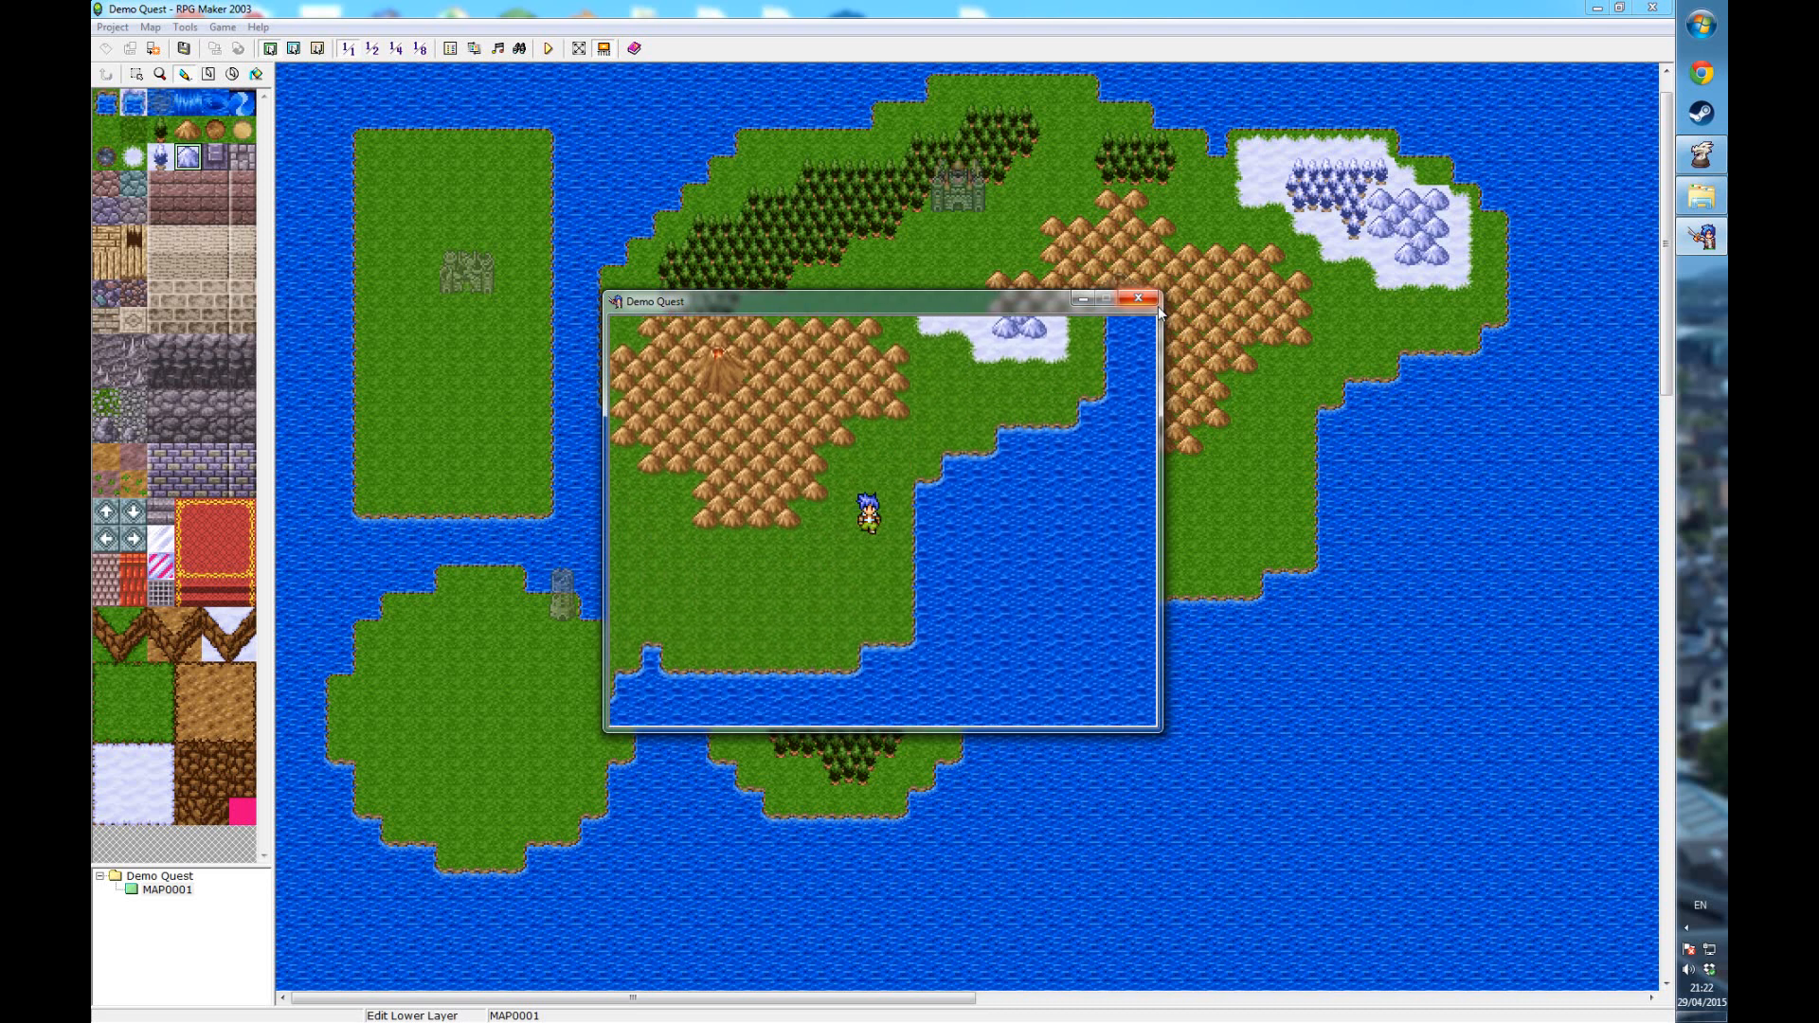
key(Down)
key(Left)
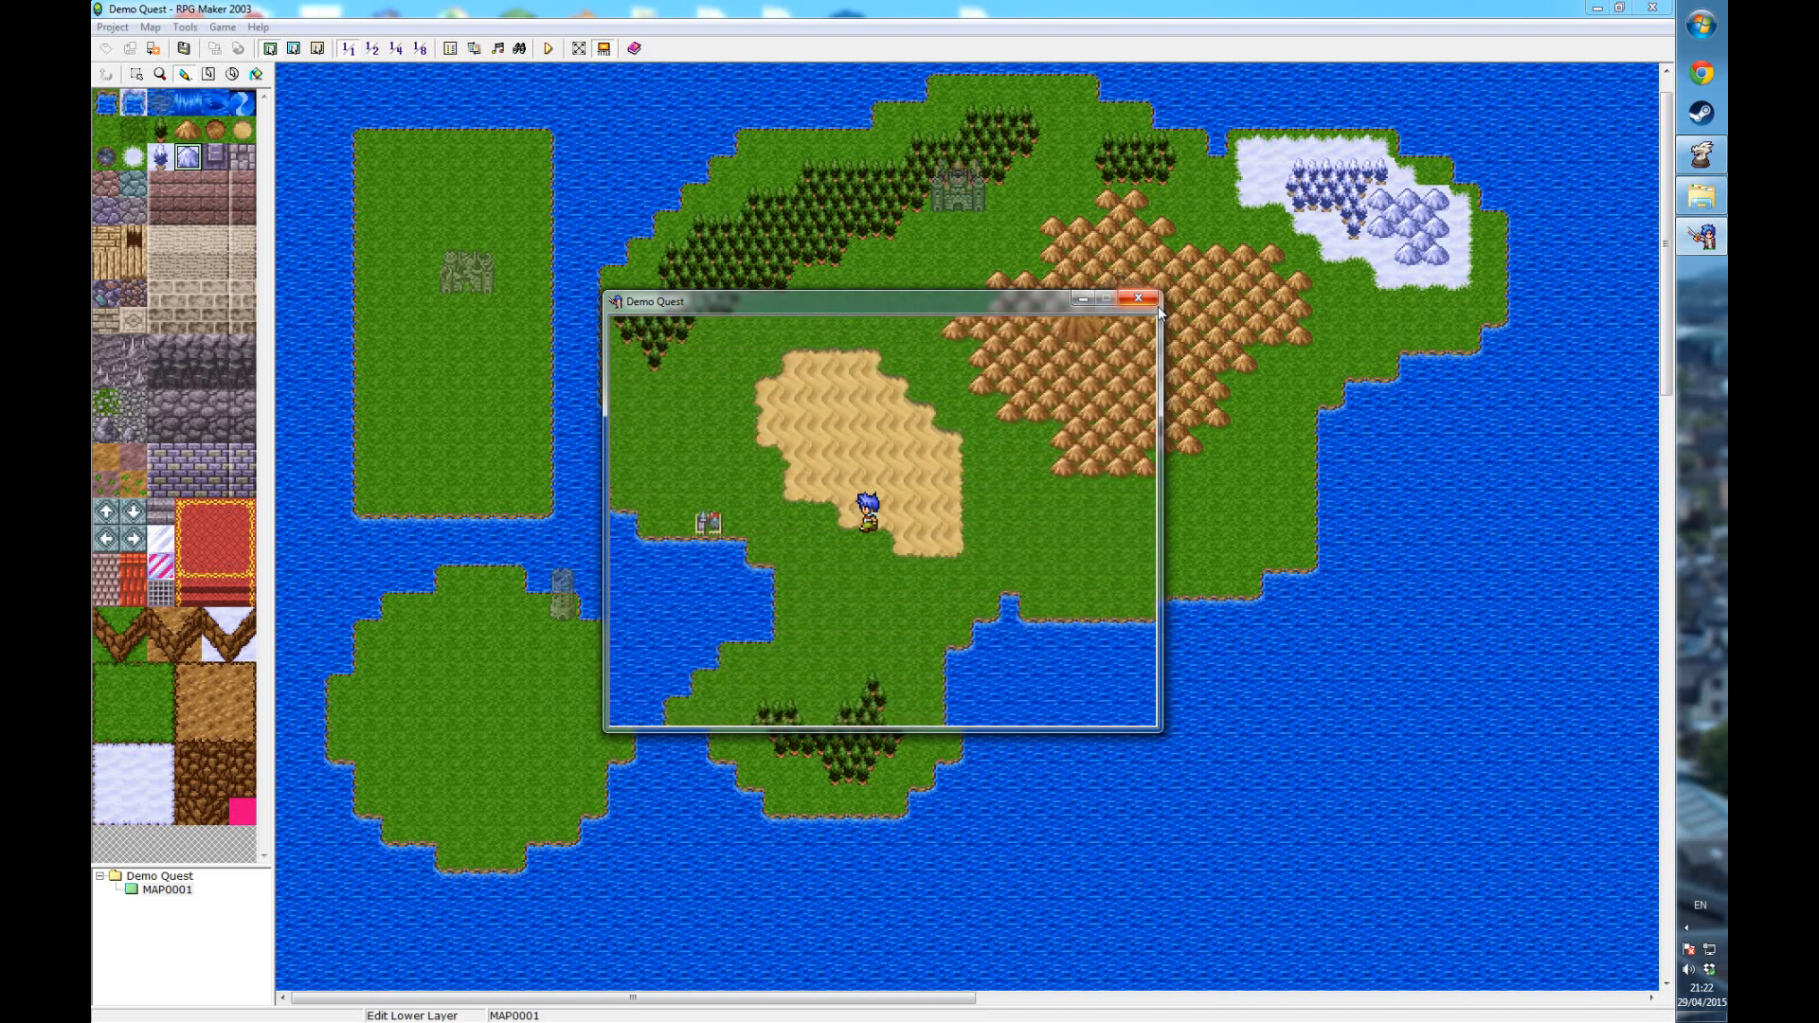
key(Left)
key(Up)
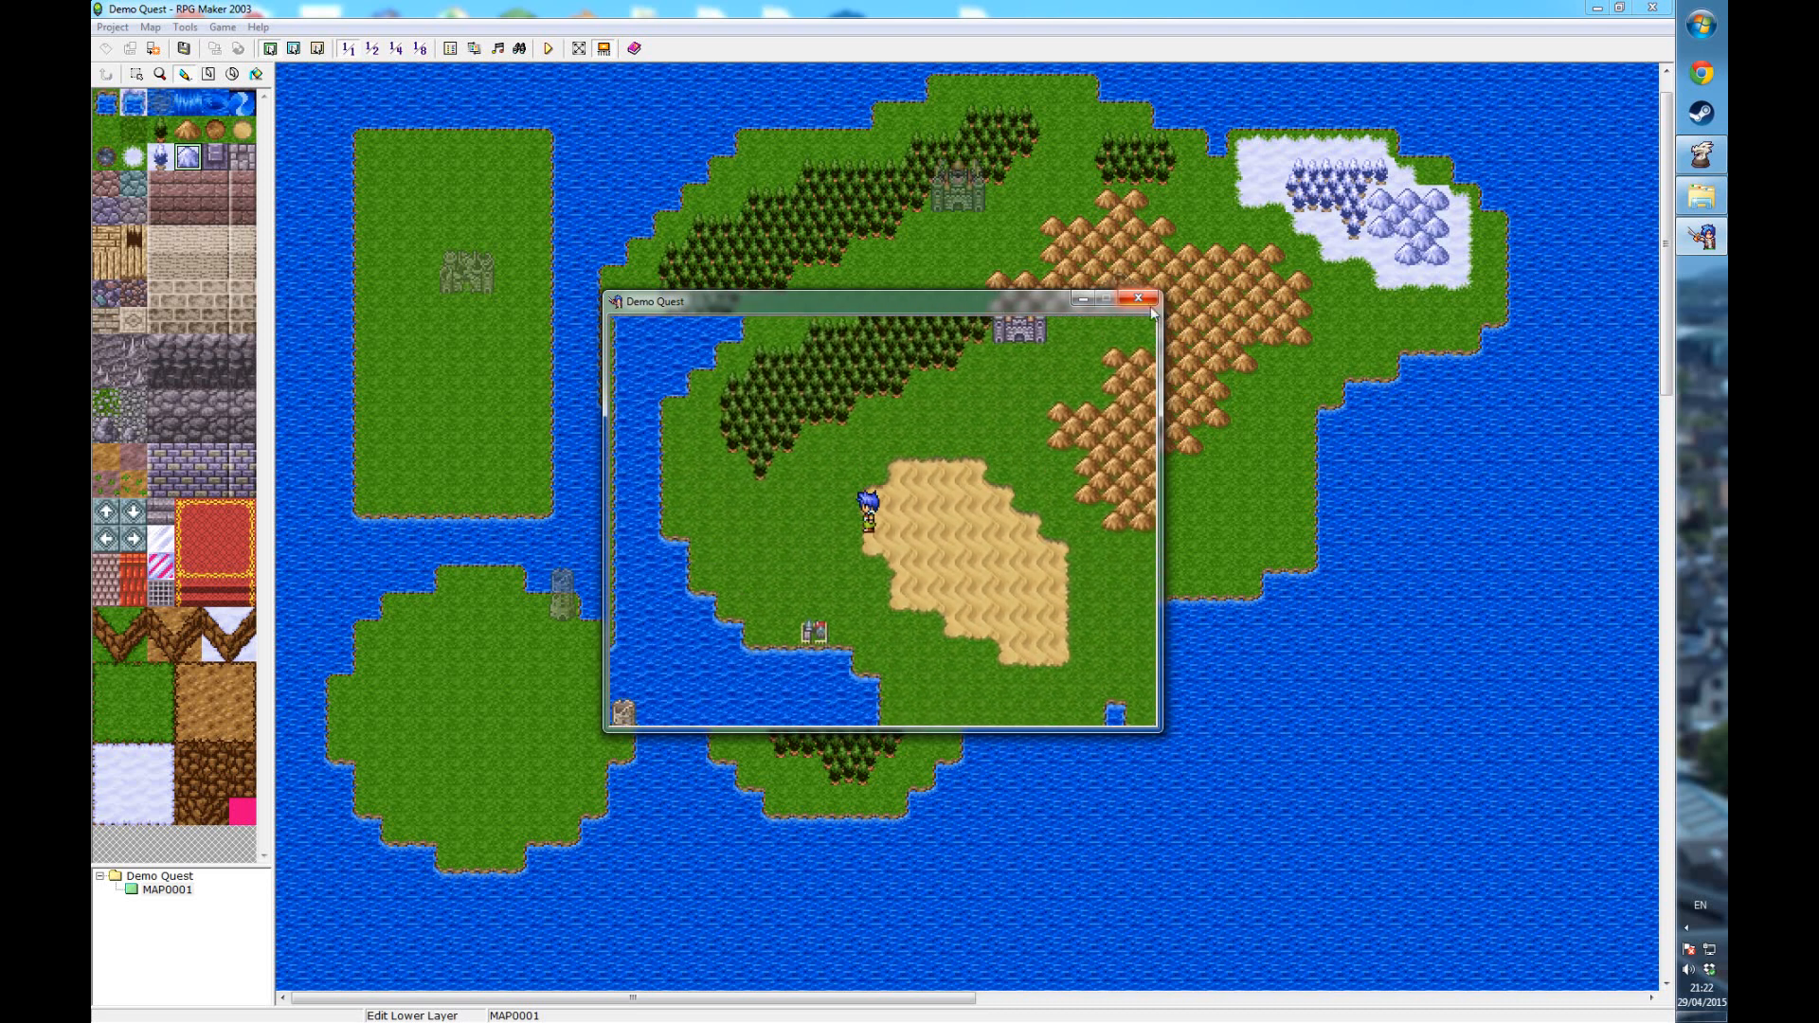
click(1139, 302)
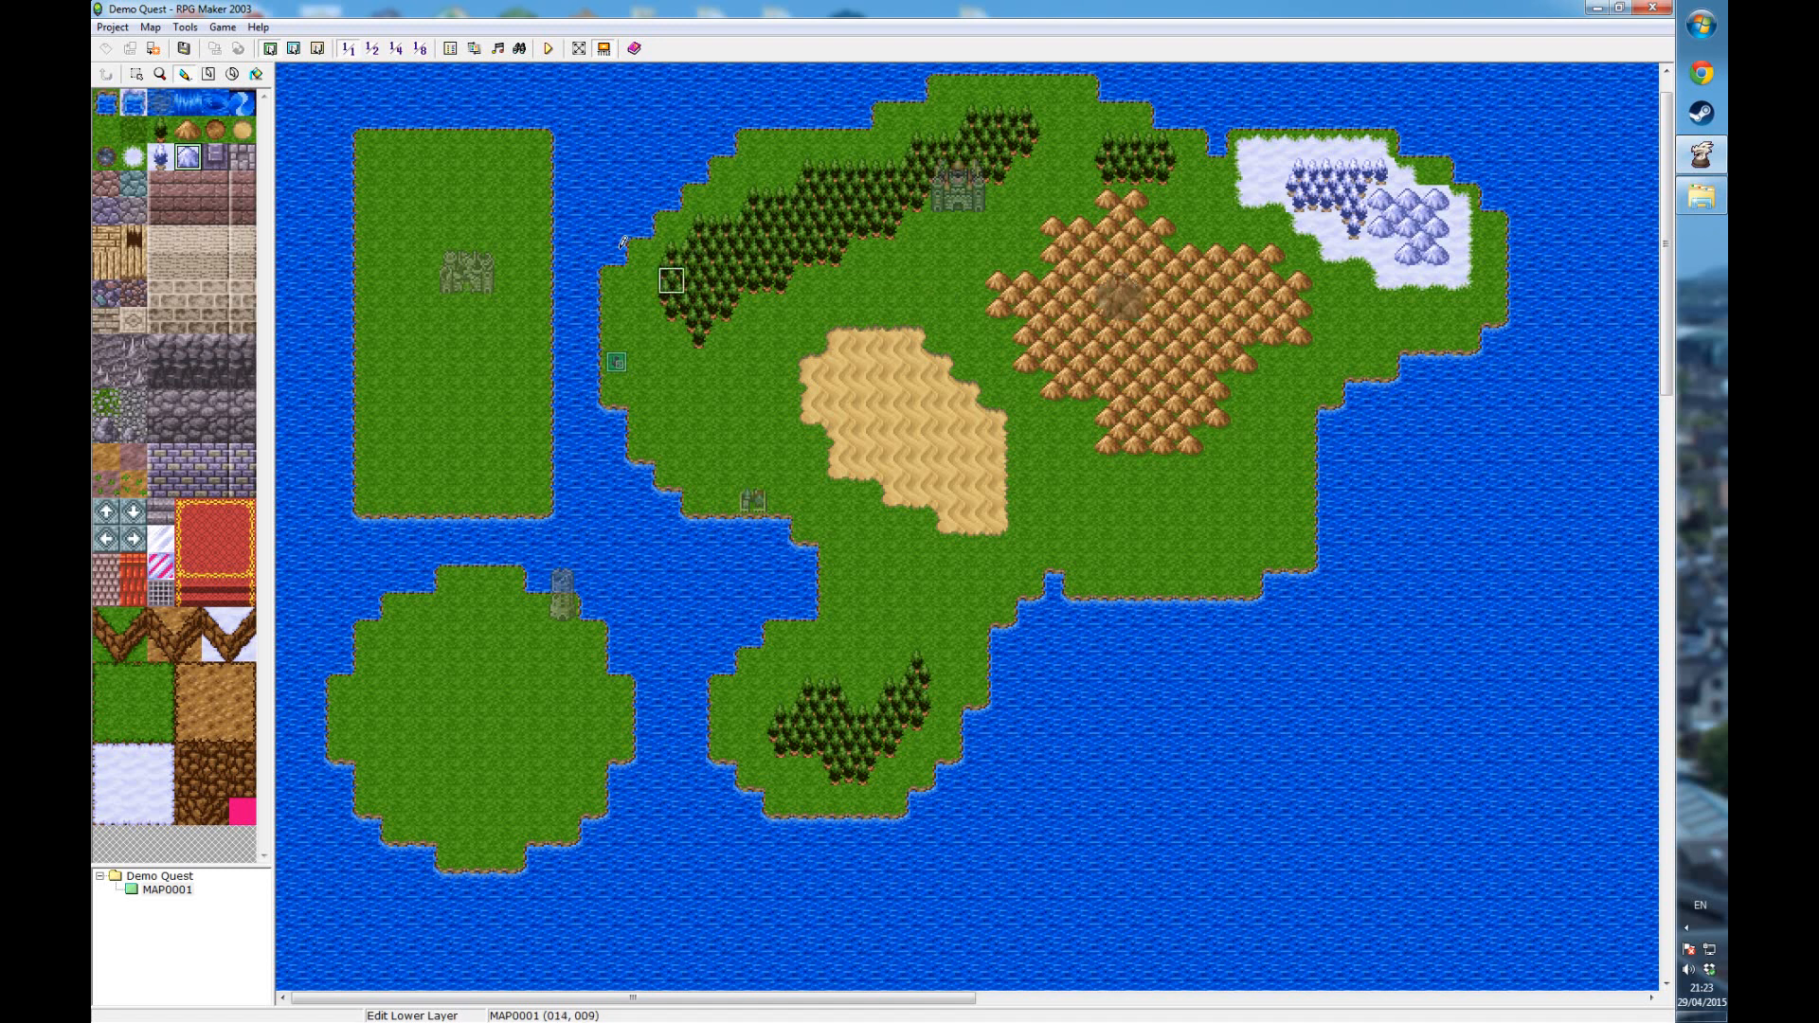
- On the event layer, start a new event with the gray rock graphic at the desert's northwestern edge, tile (020, 011)
click(318, 49)
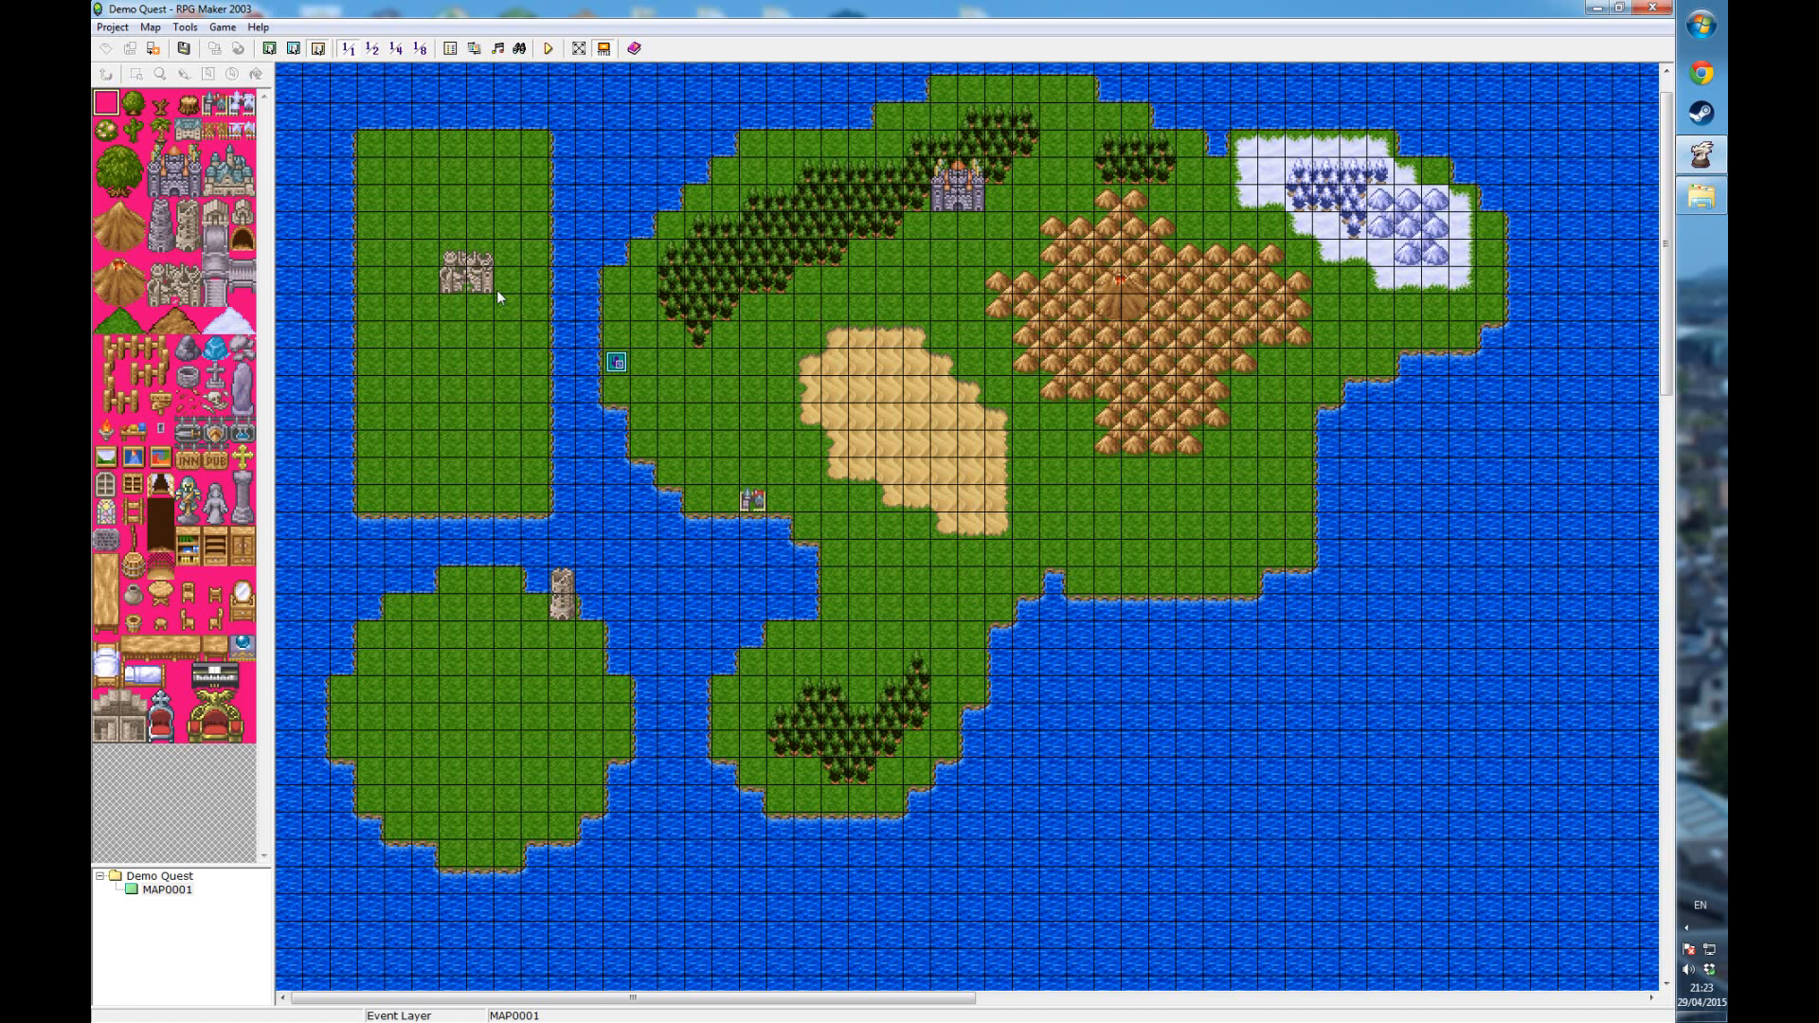
click(132, 157)
click(163, 151)
click(108, 101)
click(194, 349)
double_click(836, 338)
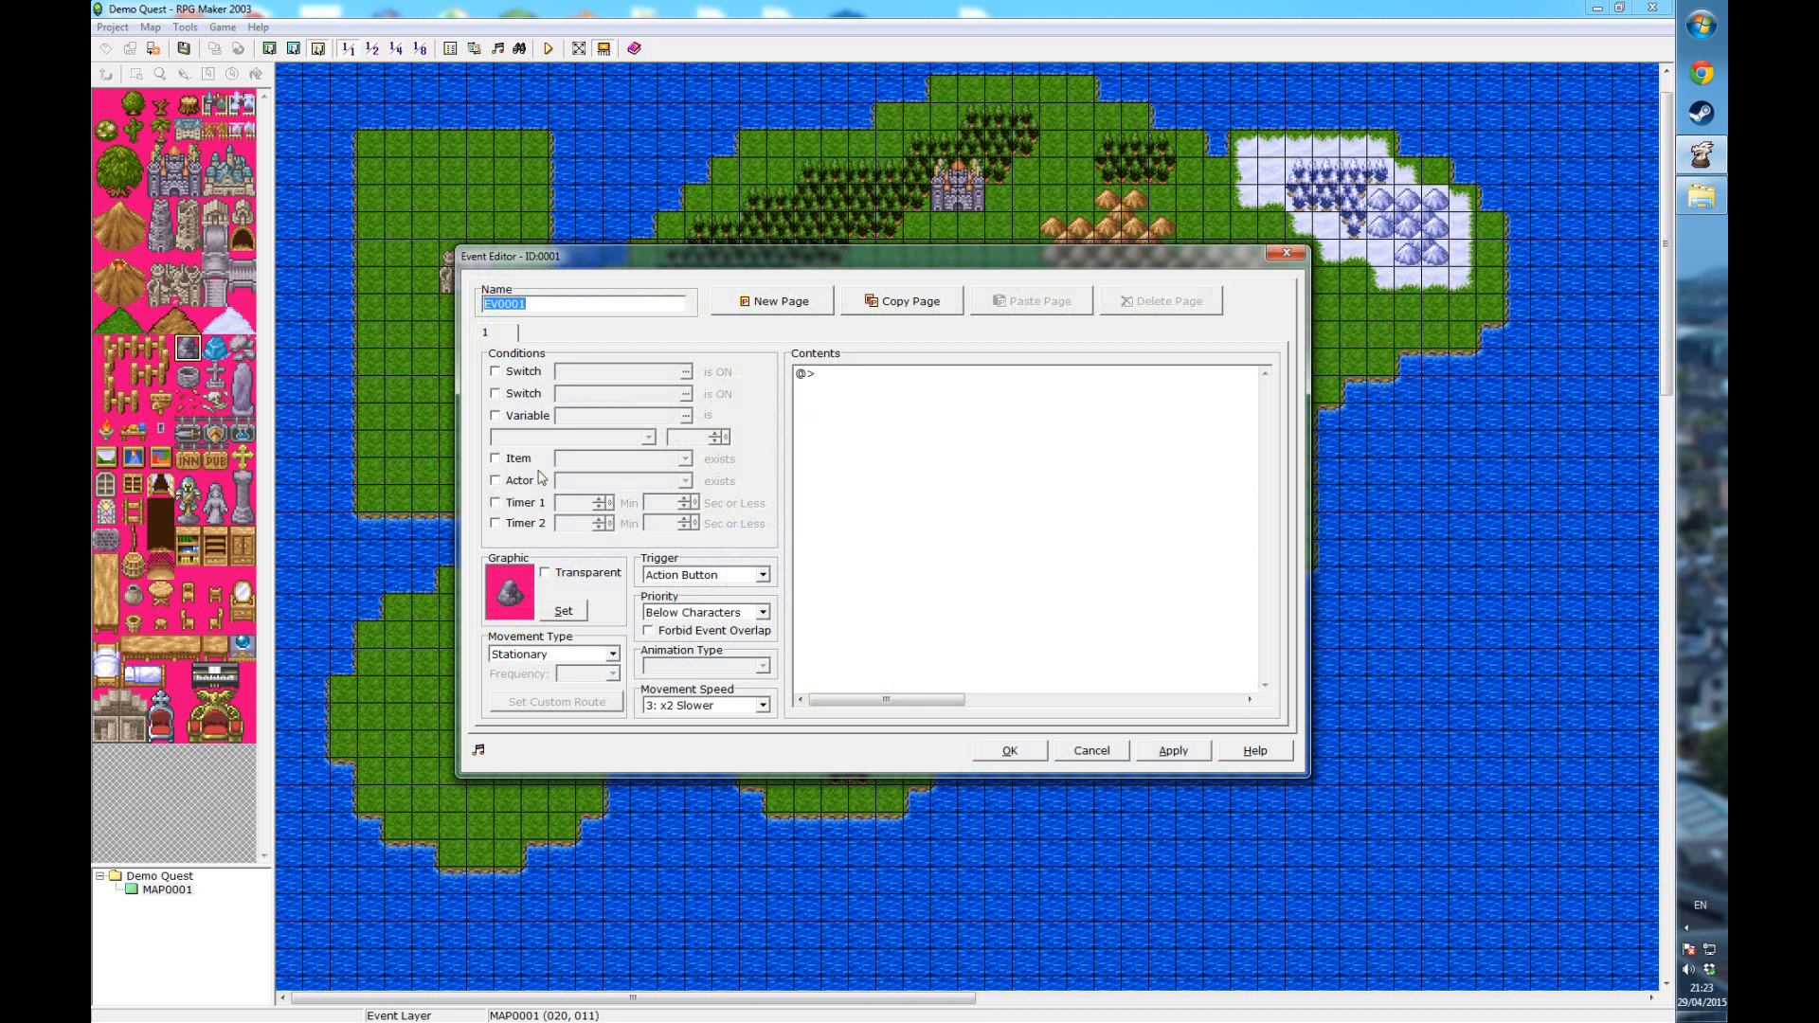
- Name the event "rock"
click(568, 304)
drag(567, 304, 410, 304)
text(rpvl)
key(BackSpace)
key(BackSpace)
key(BackSpace)
text(ovk)
key(BackSpace)
text(ck)
- Set the rock event's priority to Same as Characters
drag(879, 264, 859, 163)
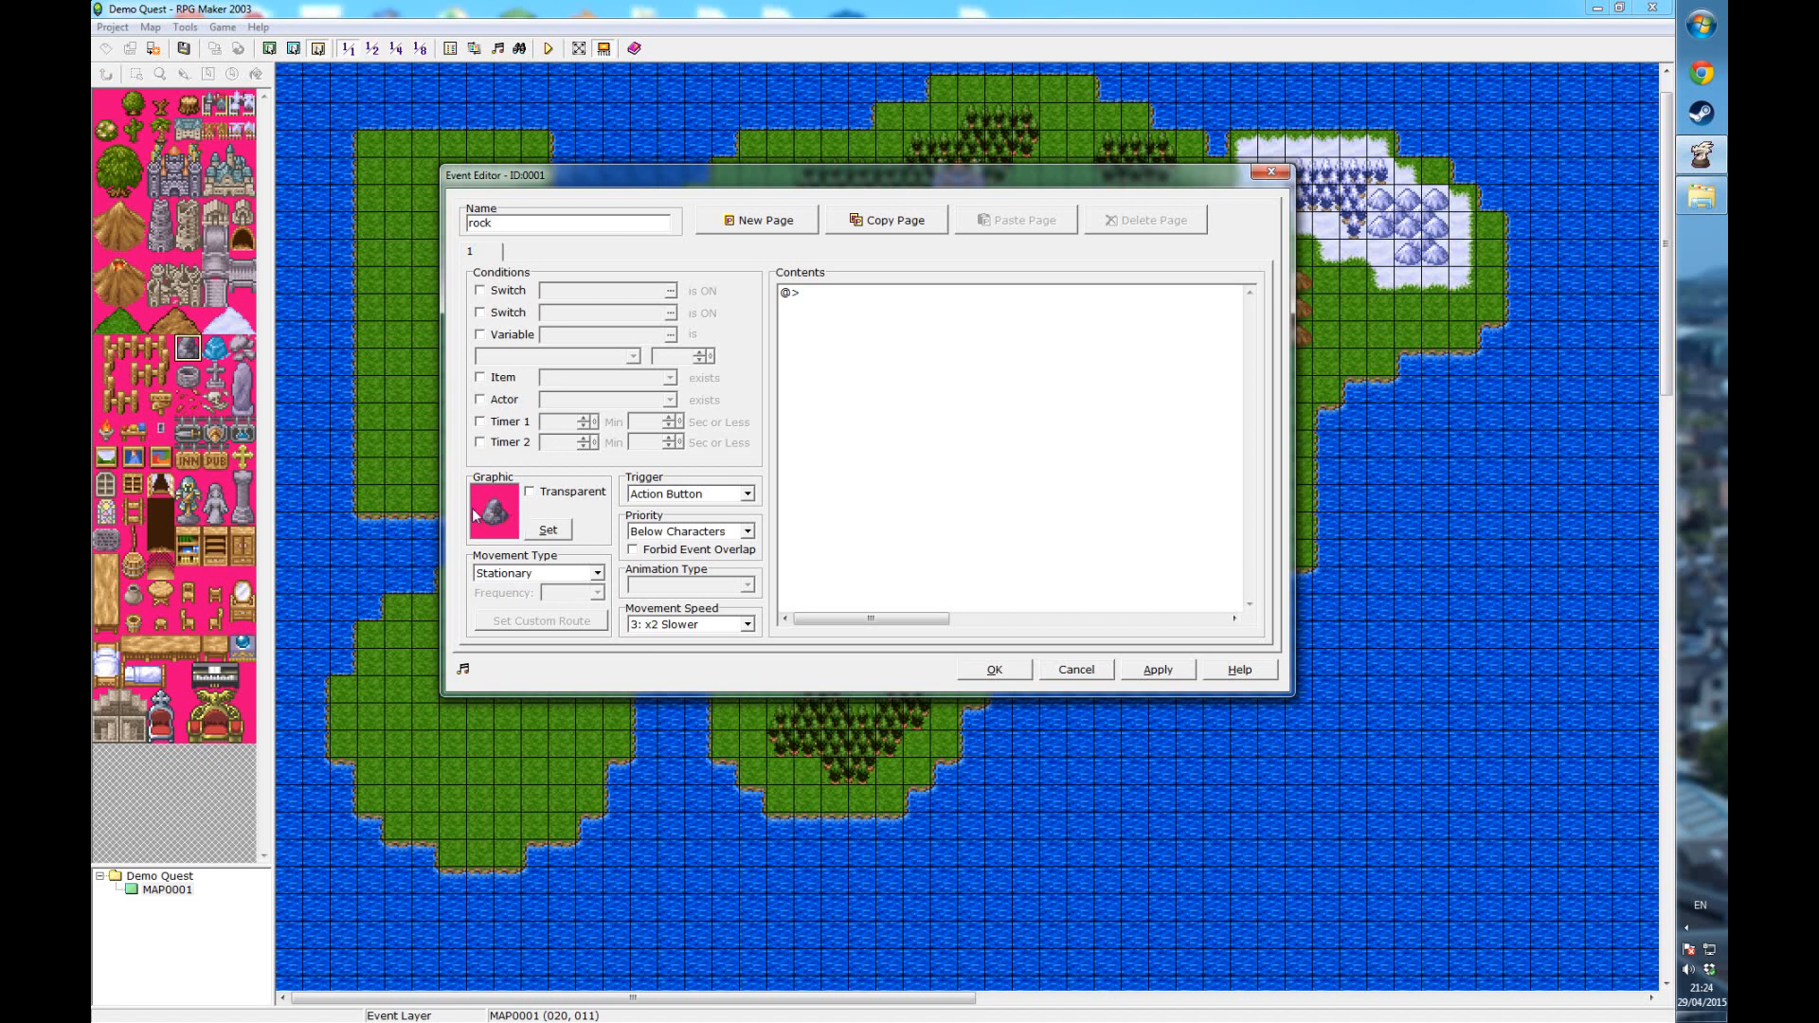
click(748, 532)
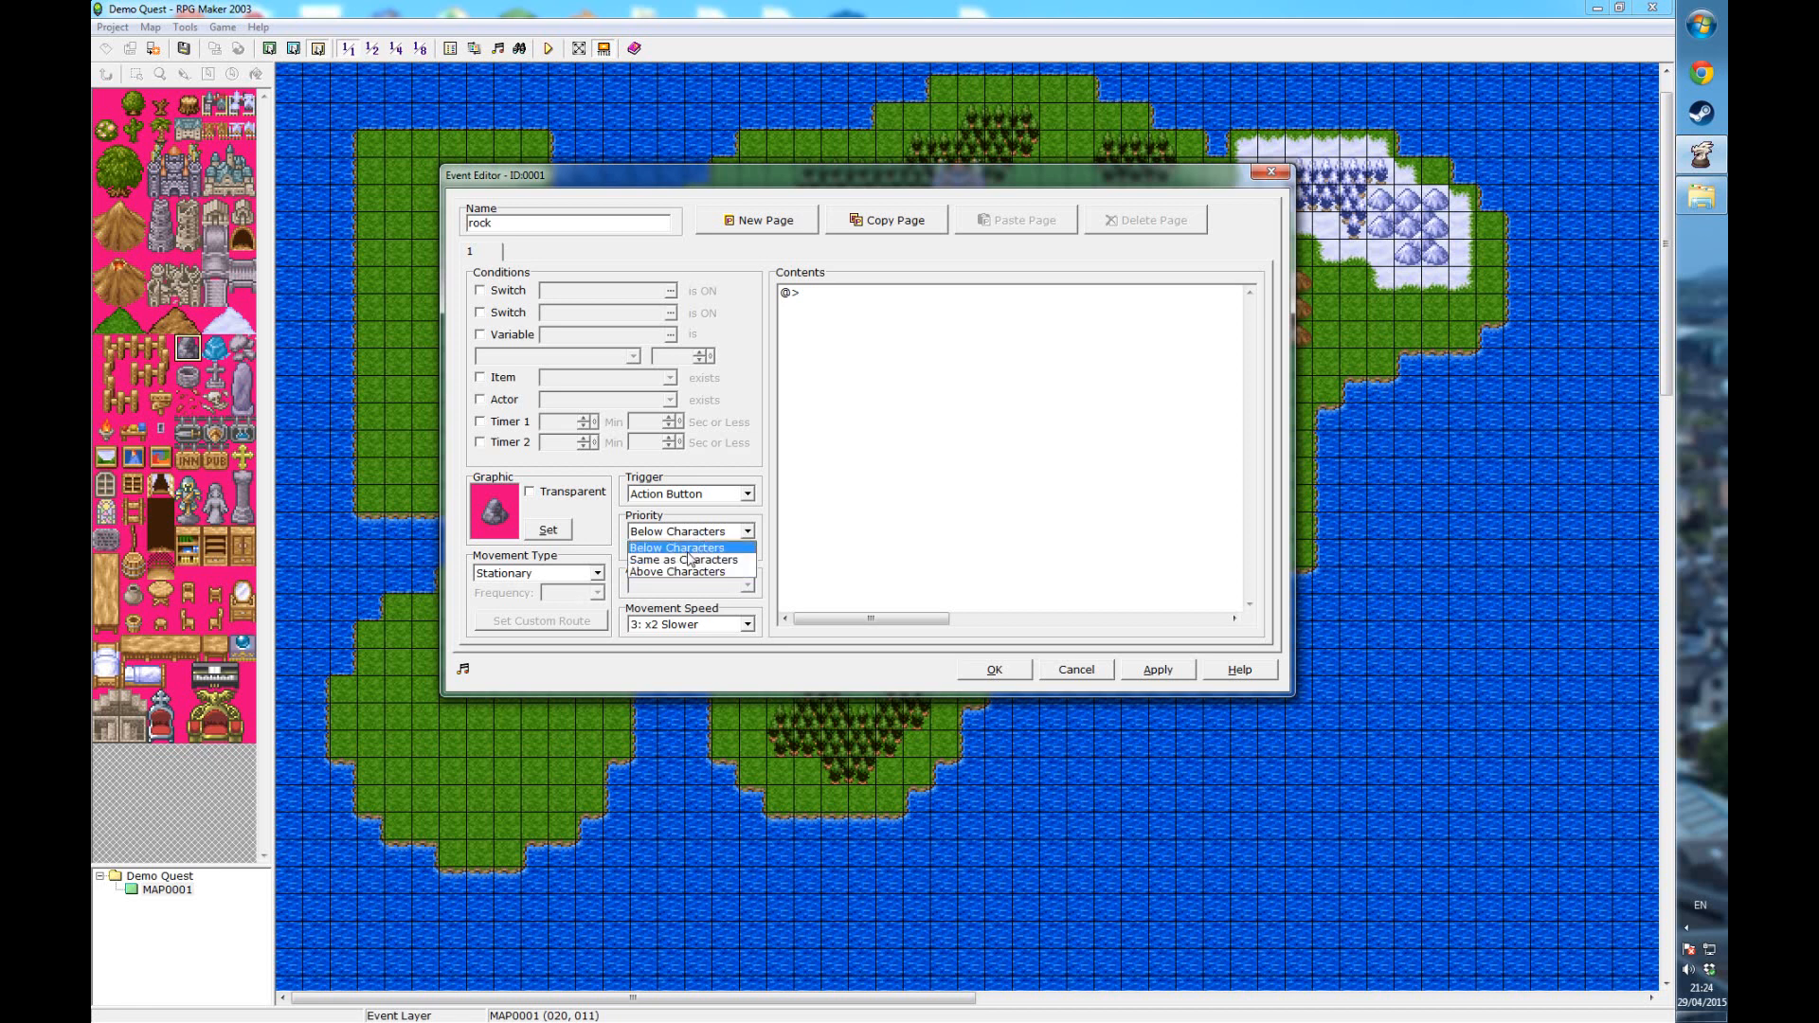
click(723, 561)
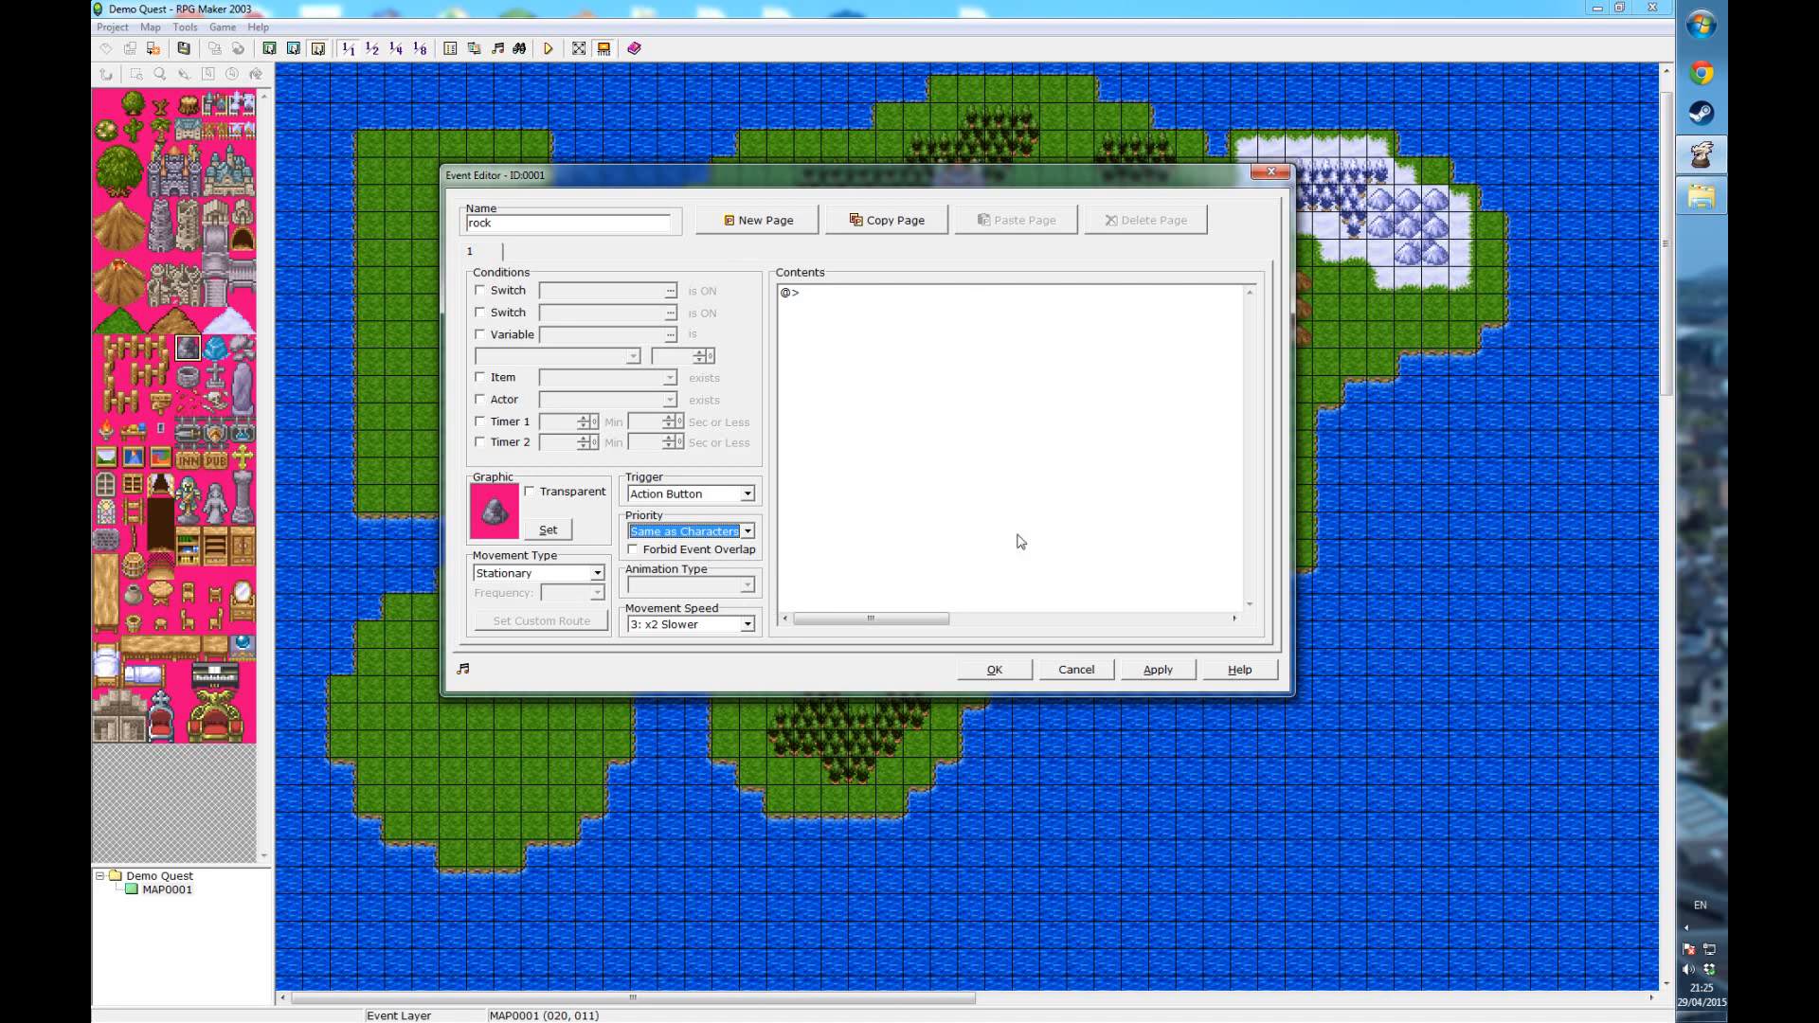
- Start a command in the rock event's empty contents and look through the four pages of available event commands
click(921, 294)
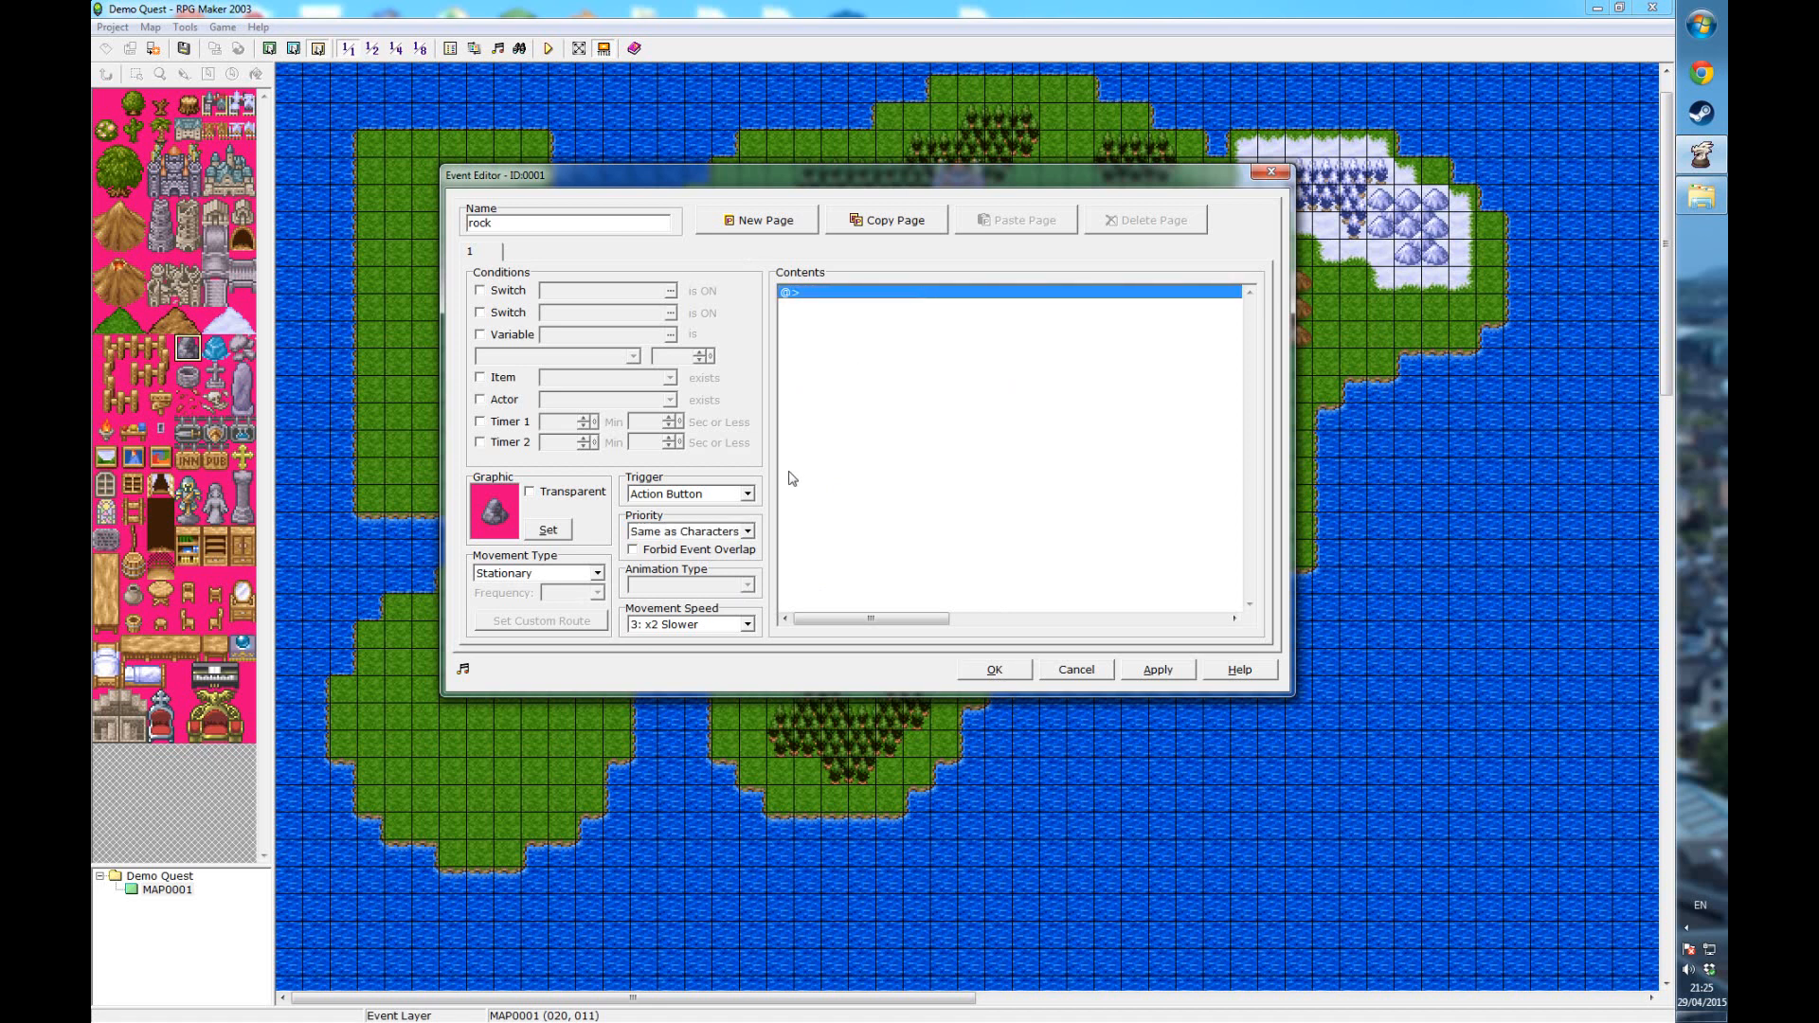
double_click(874, 295)
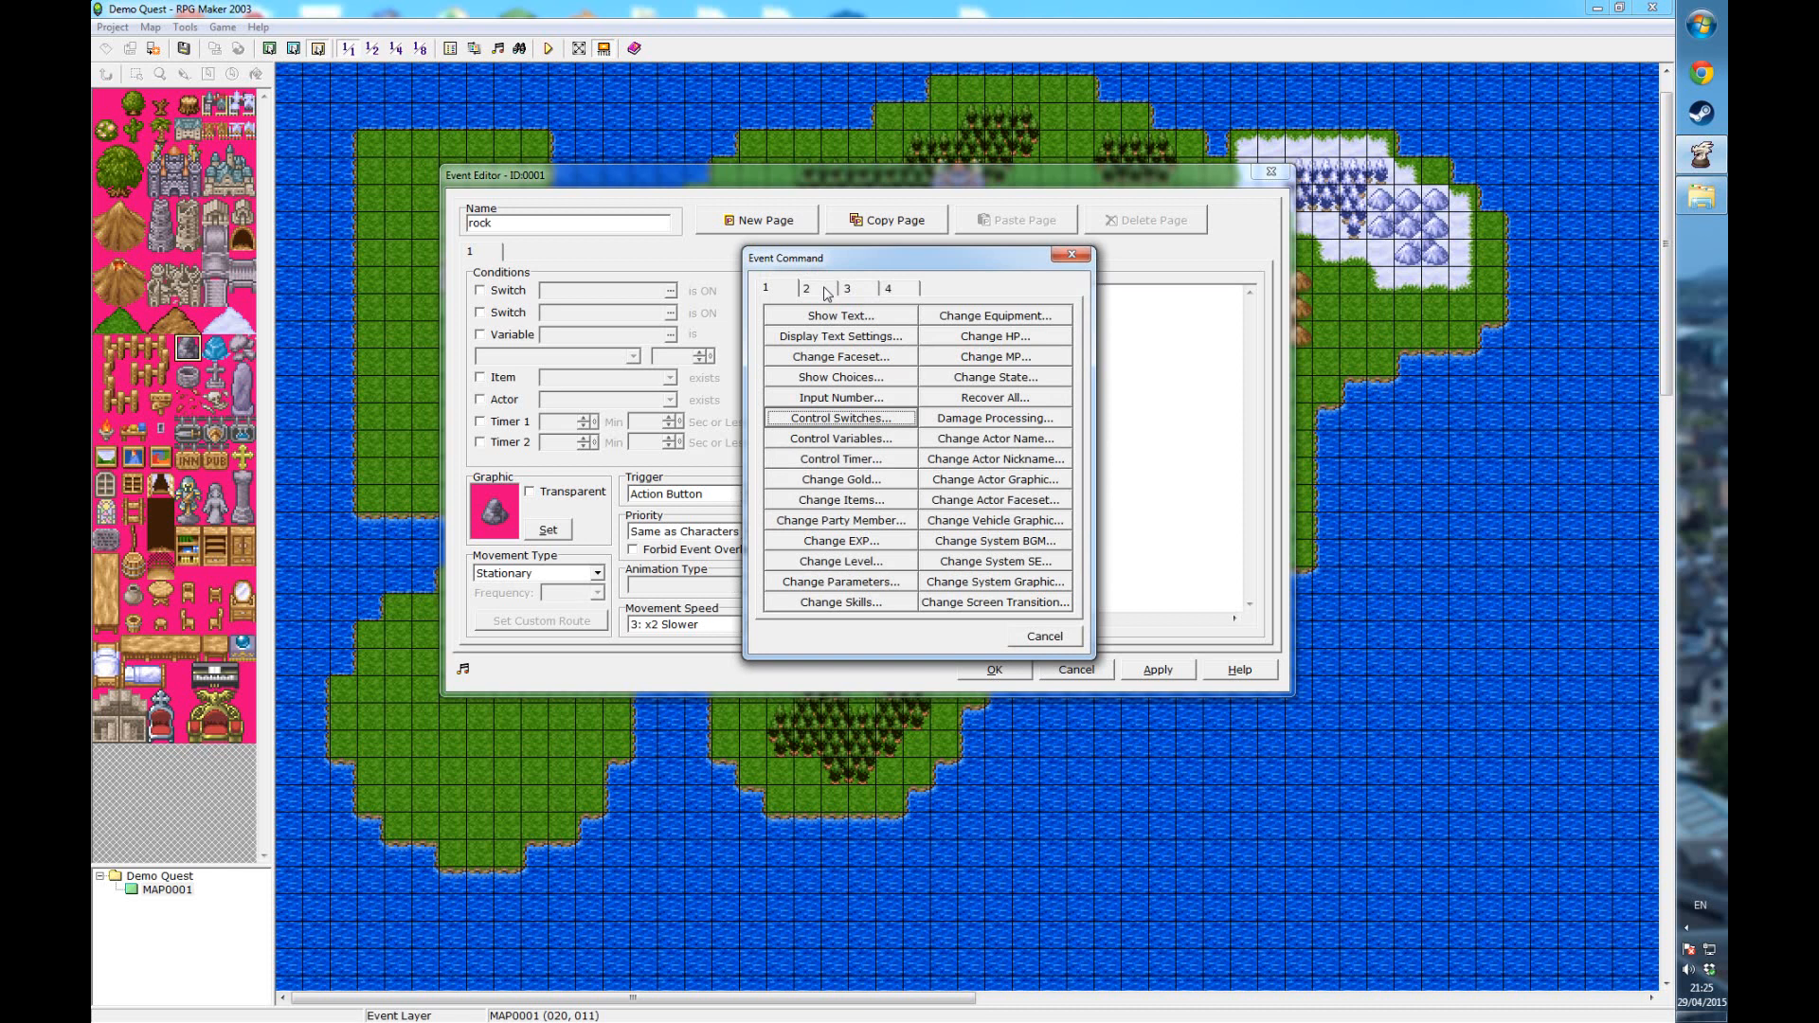
click(827, 293)
click(847, 290)
click(893, 292)
click(847, 292)
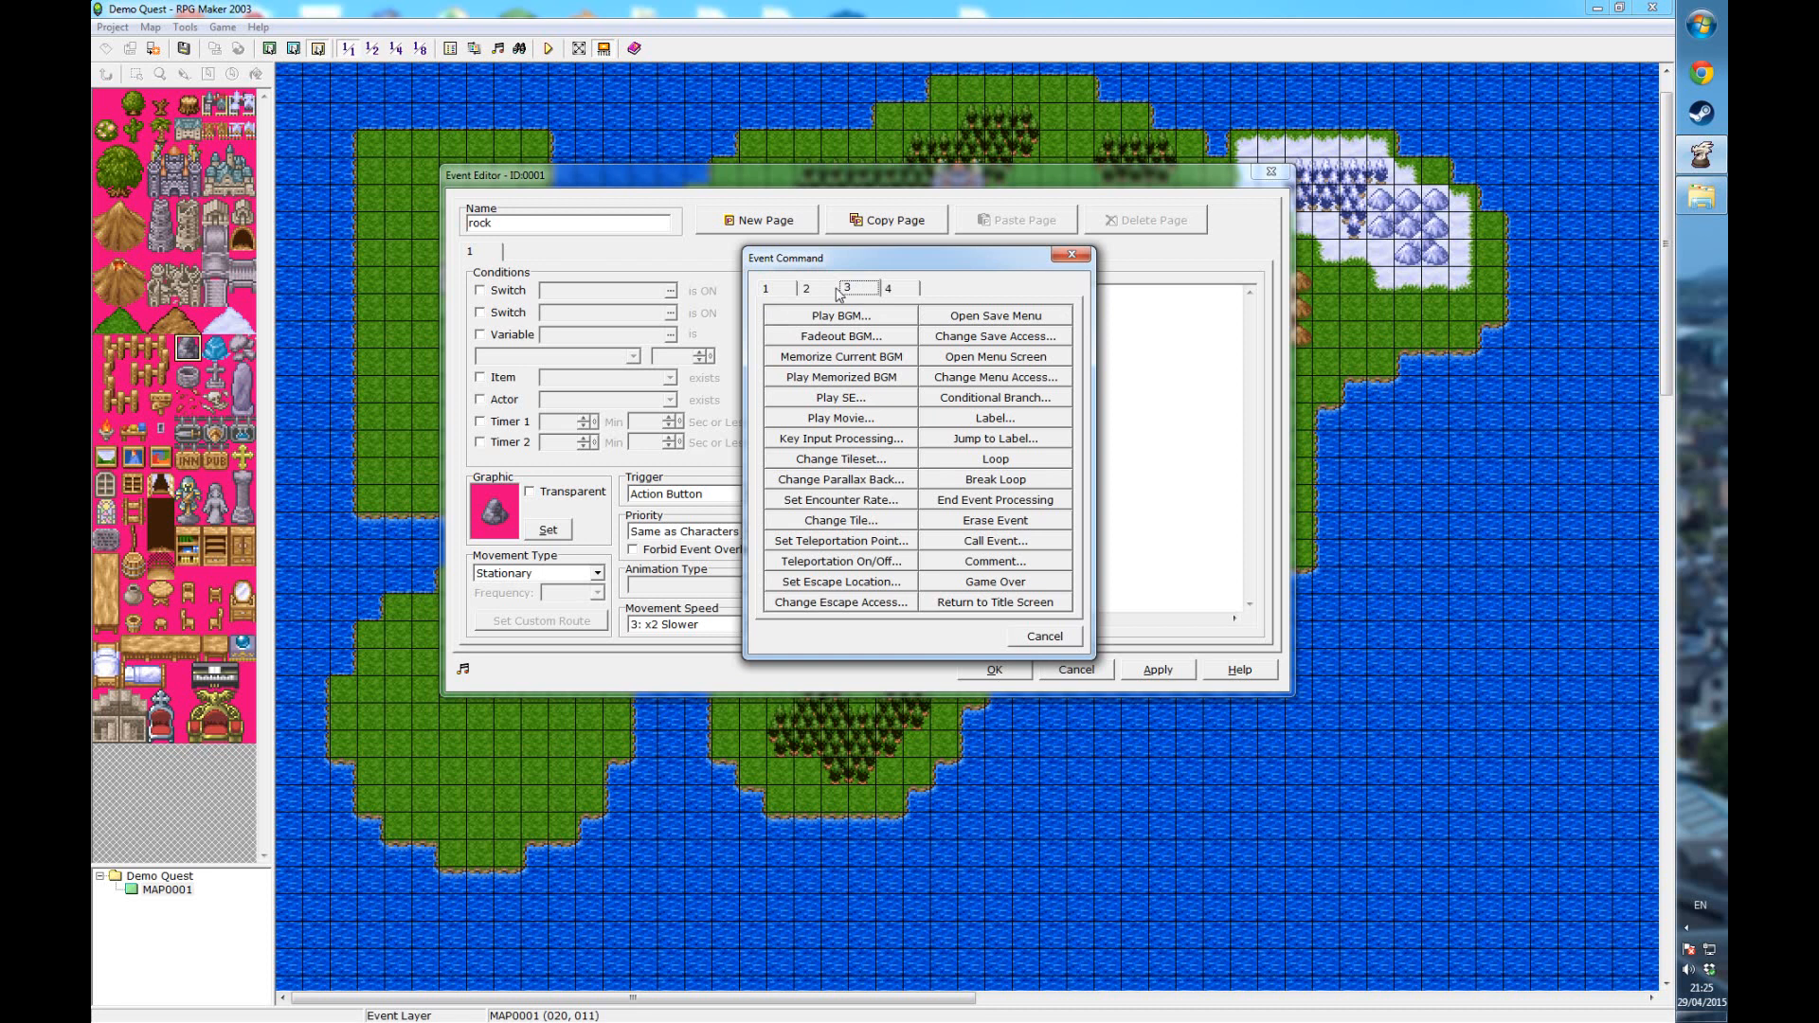
click(898, 290)
click(846, 289)
click(827, 288)
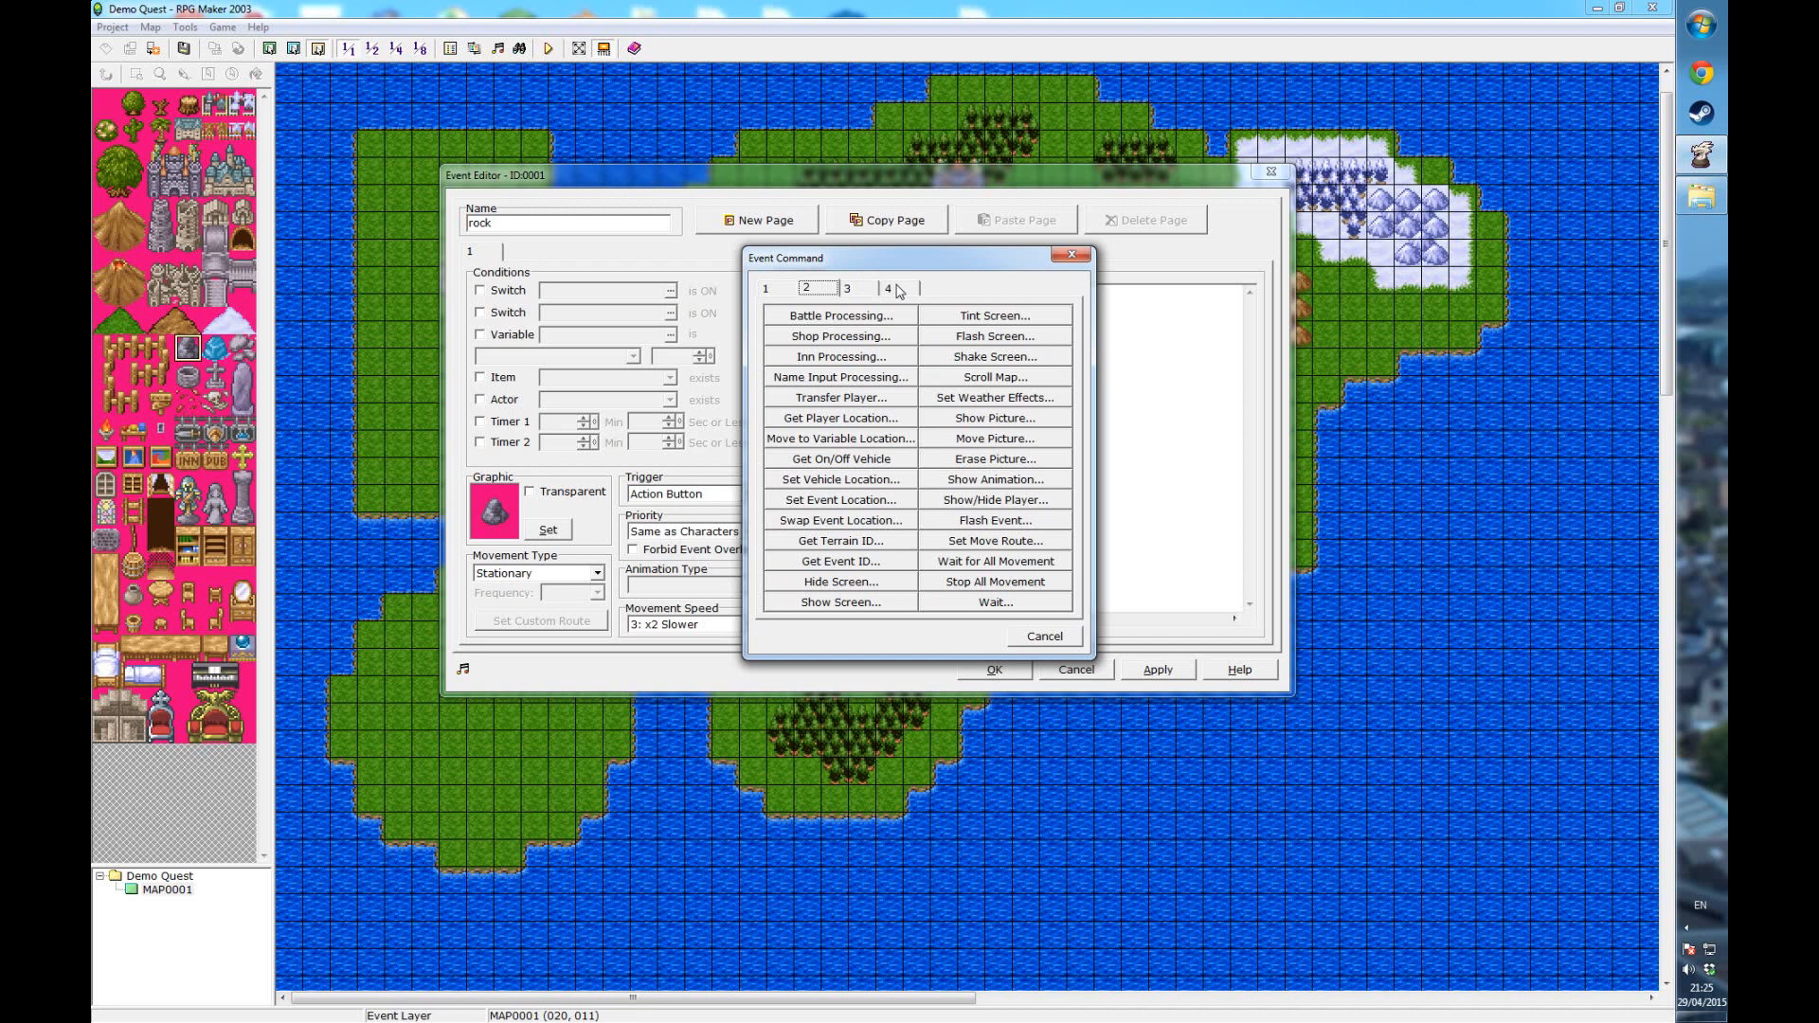
click(897, 289)
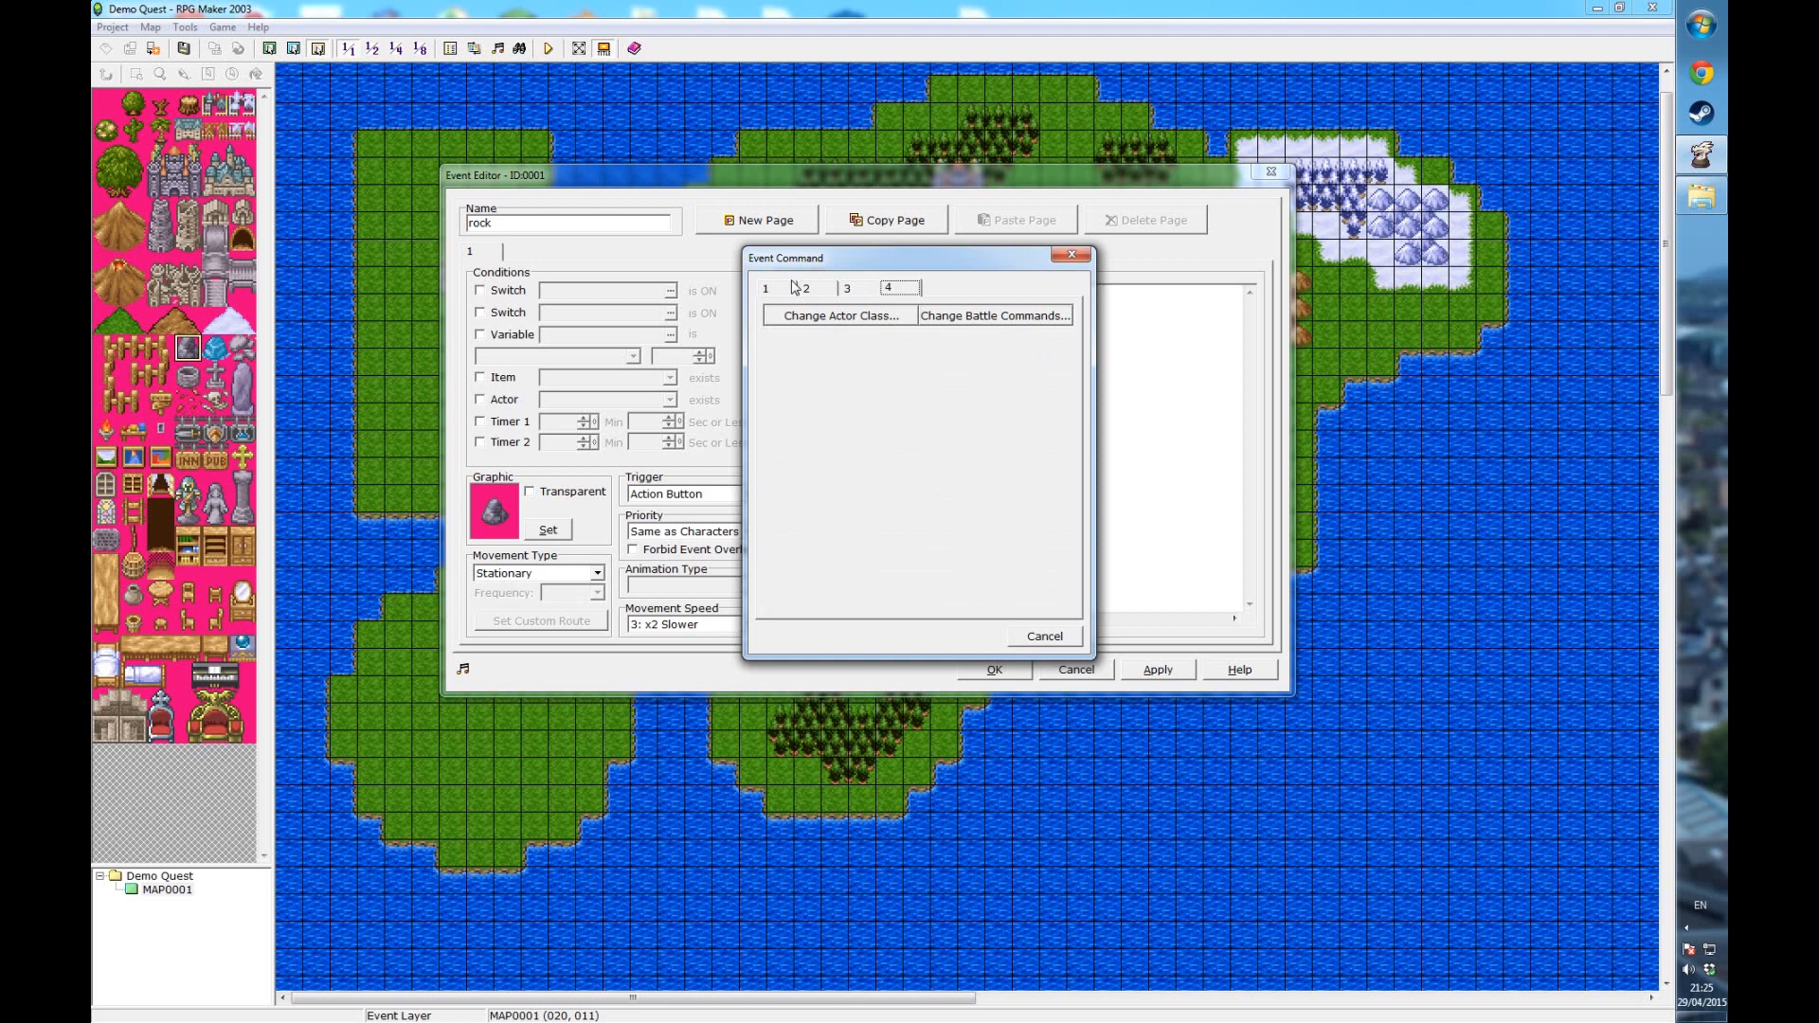
click(794, 288)
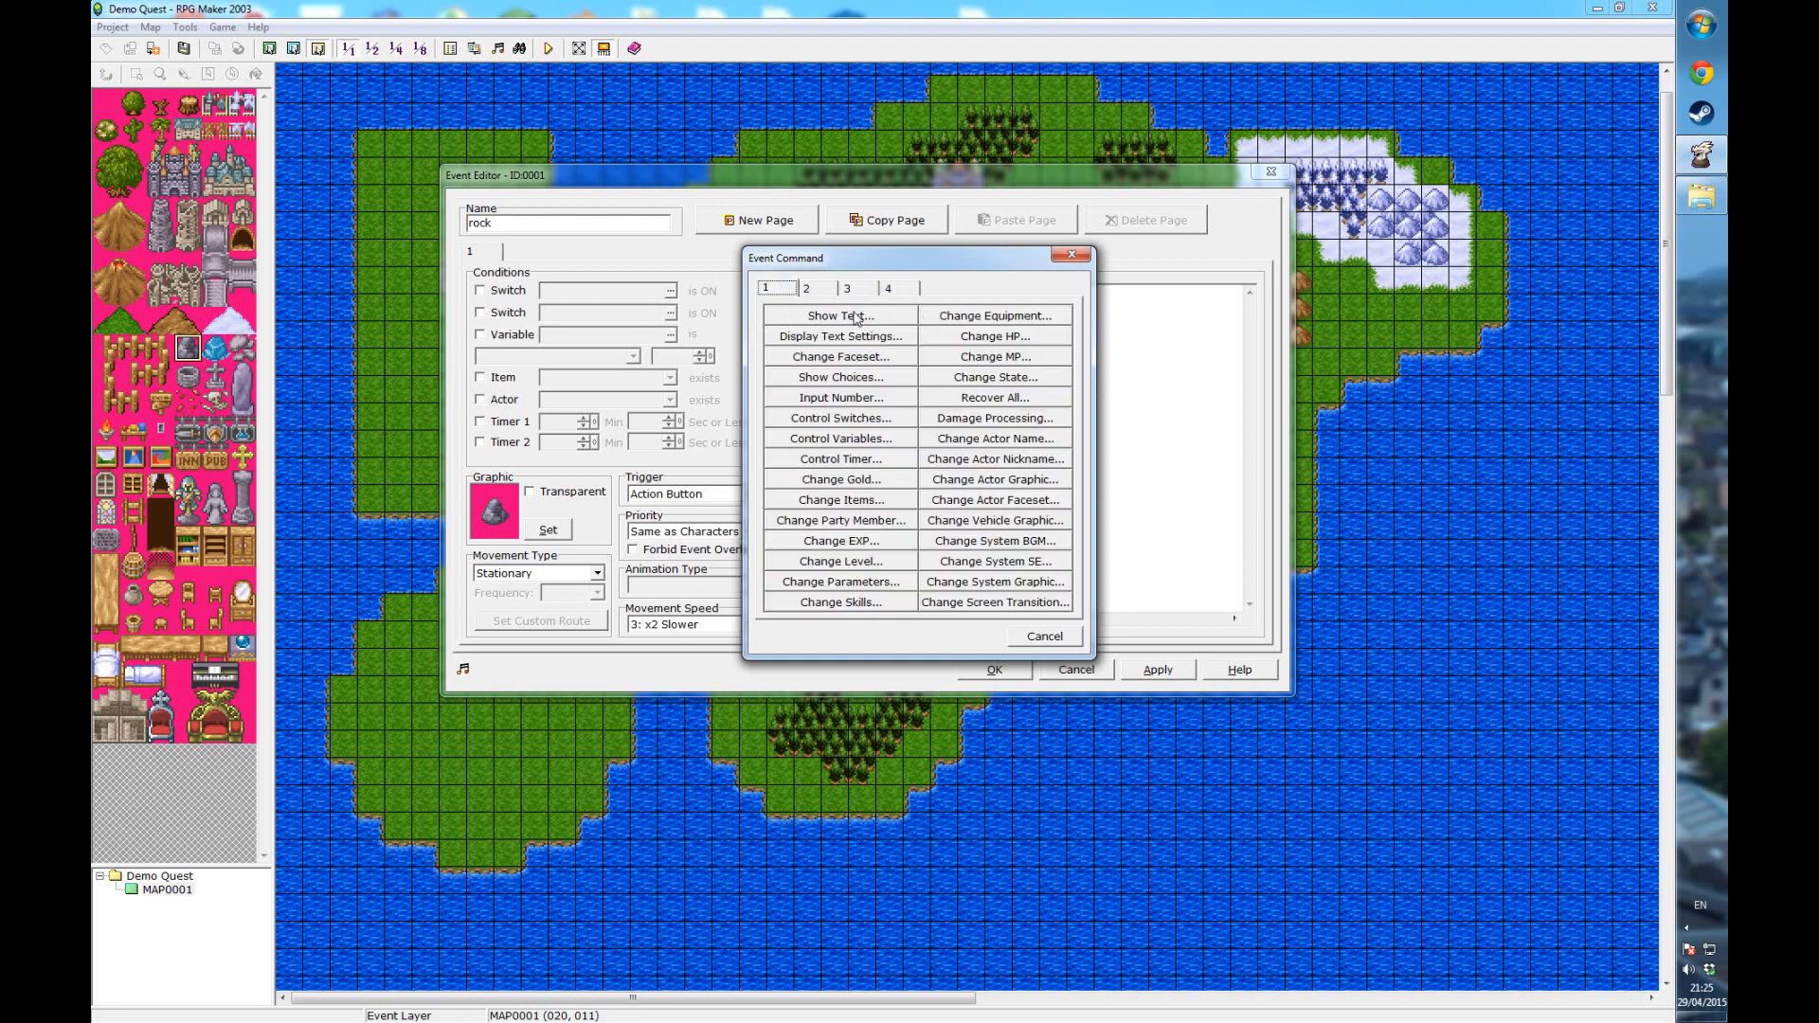
- Add a Show Text command reading "I am a rock!" to the rock event and save the event
click(854, 316)
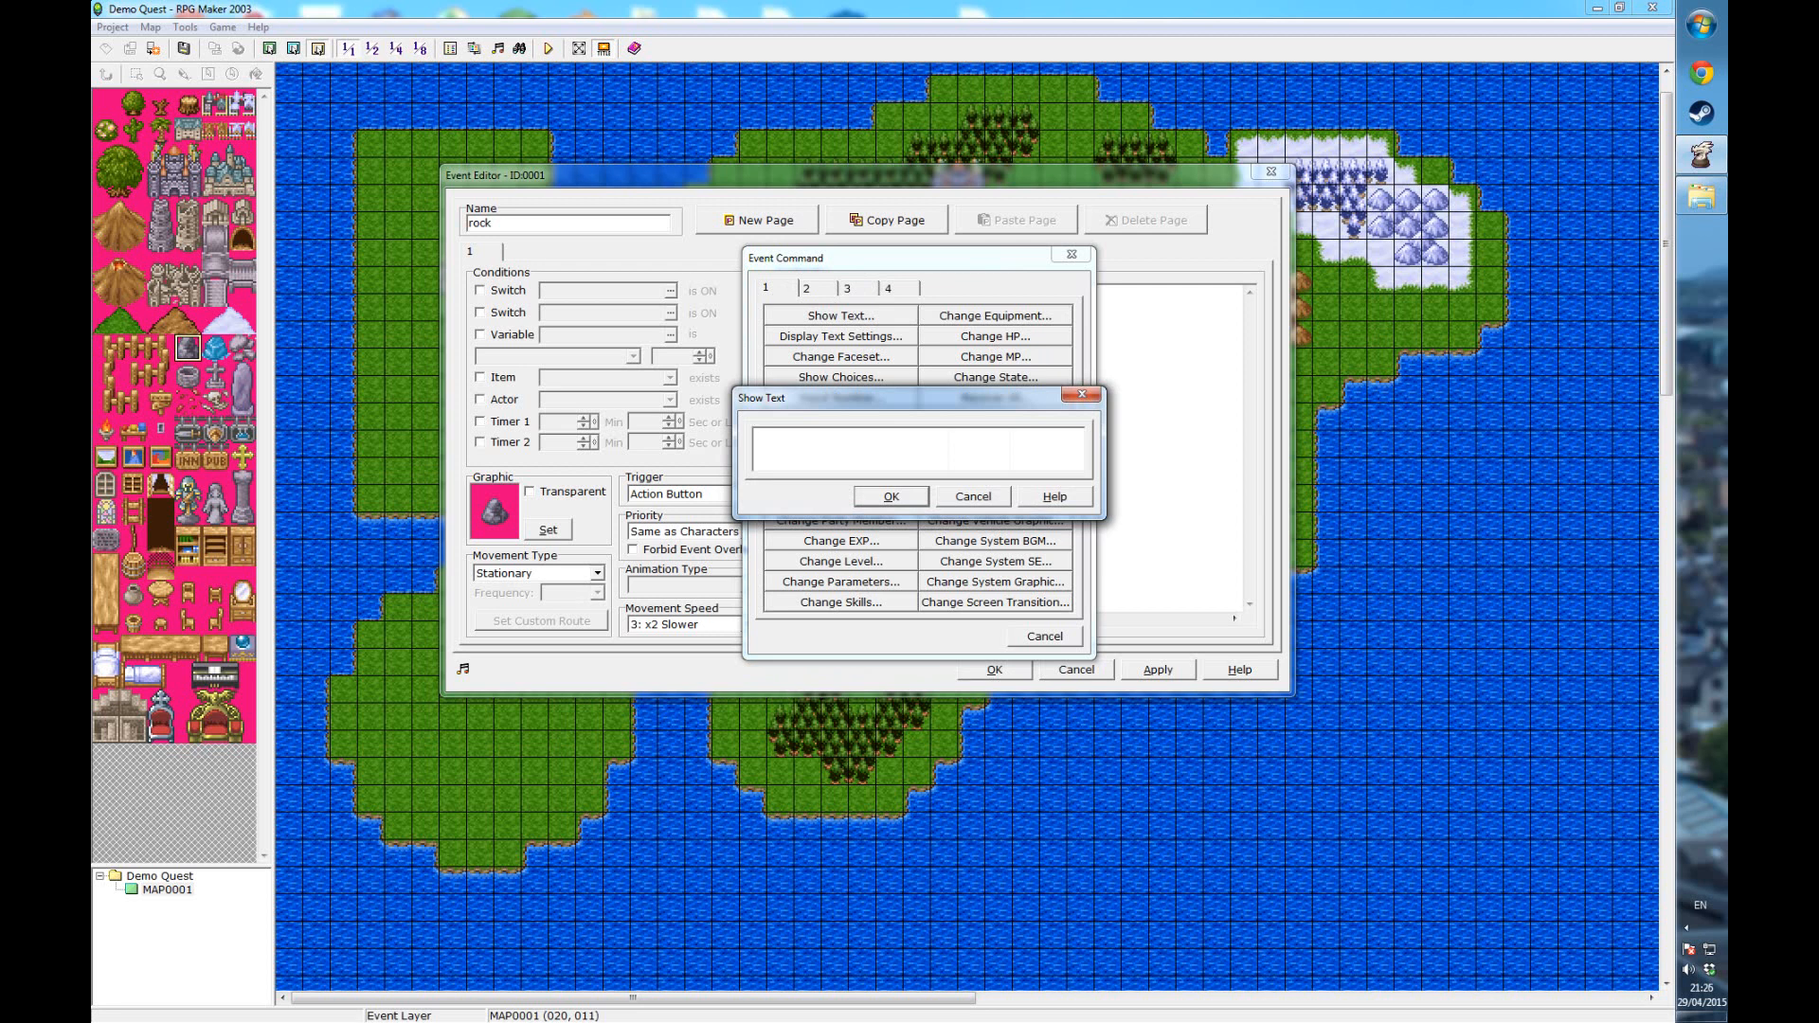
text("I am ar rock!")
click(903, 497)
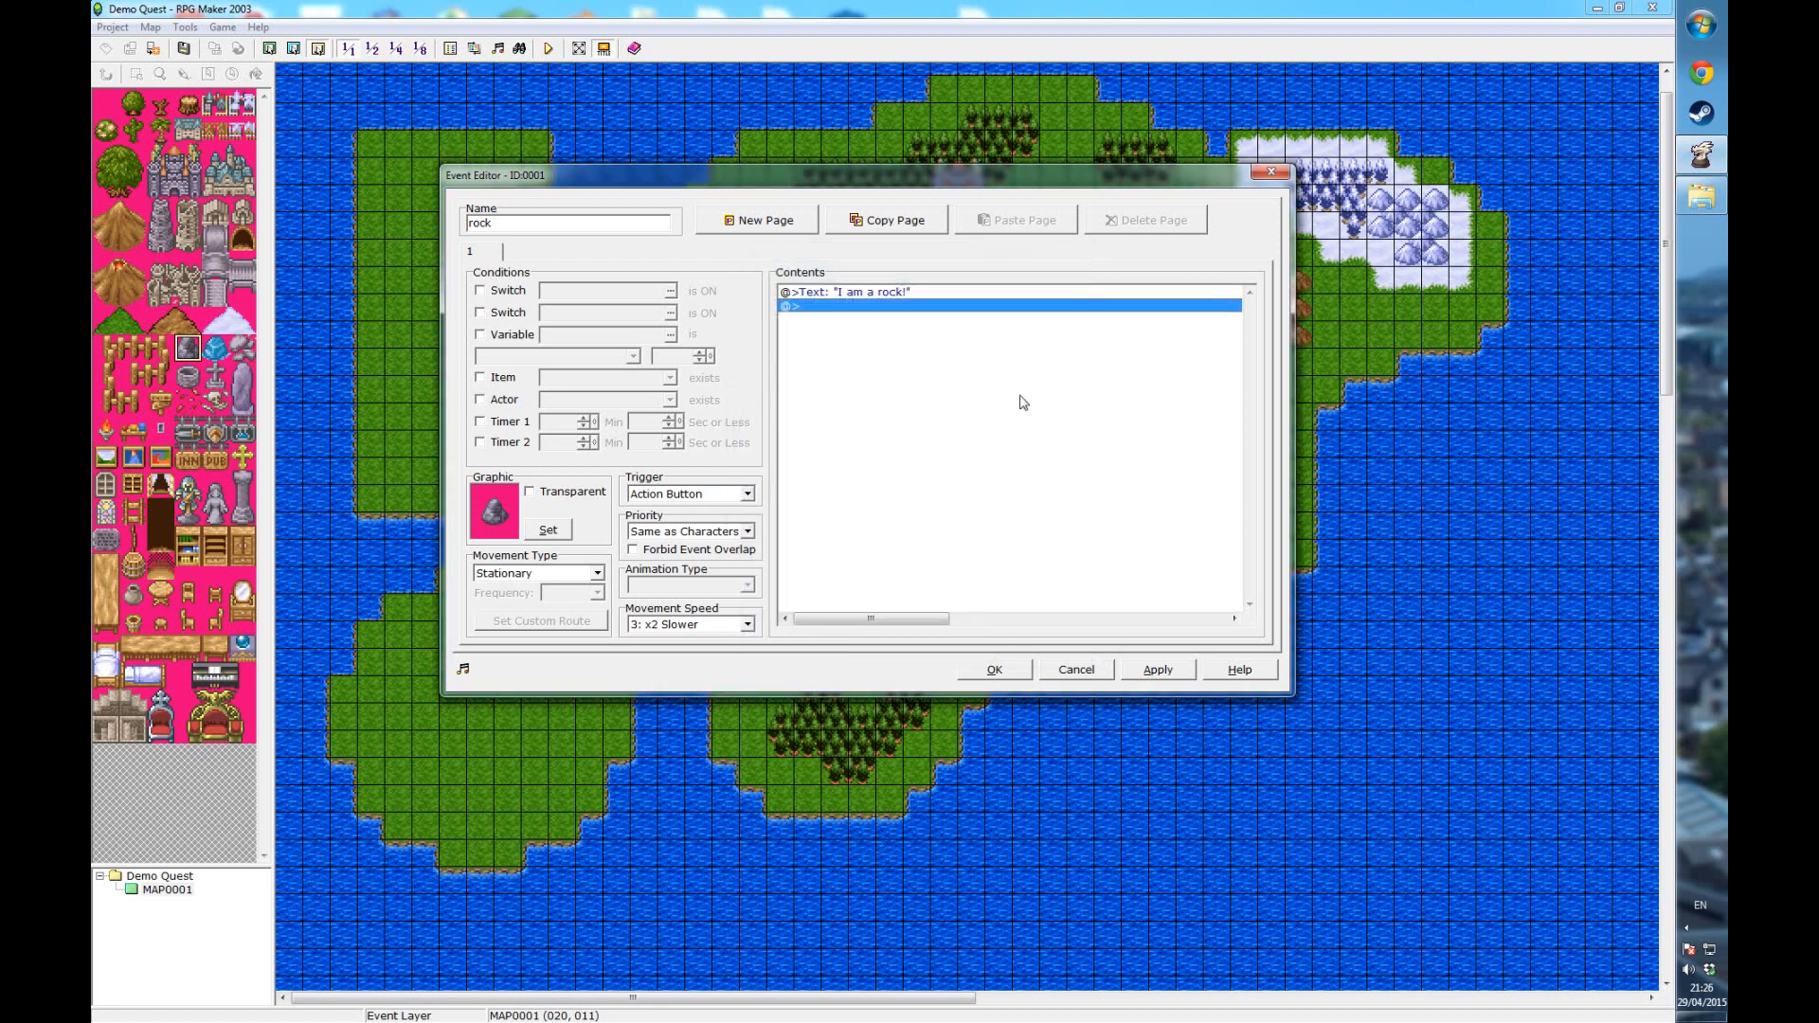
click(1167, 669)
click(995, 670)
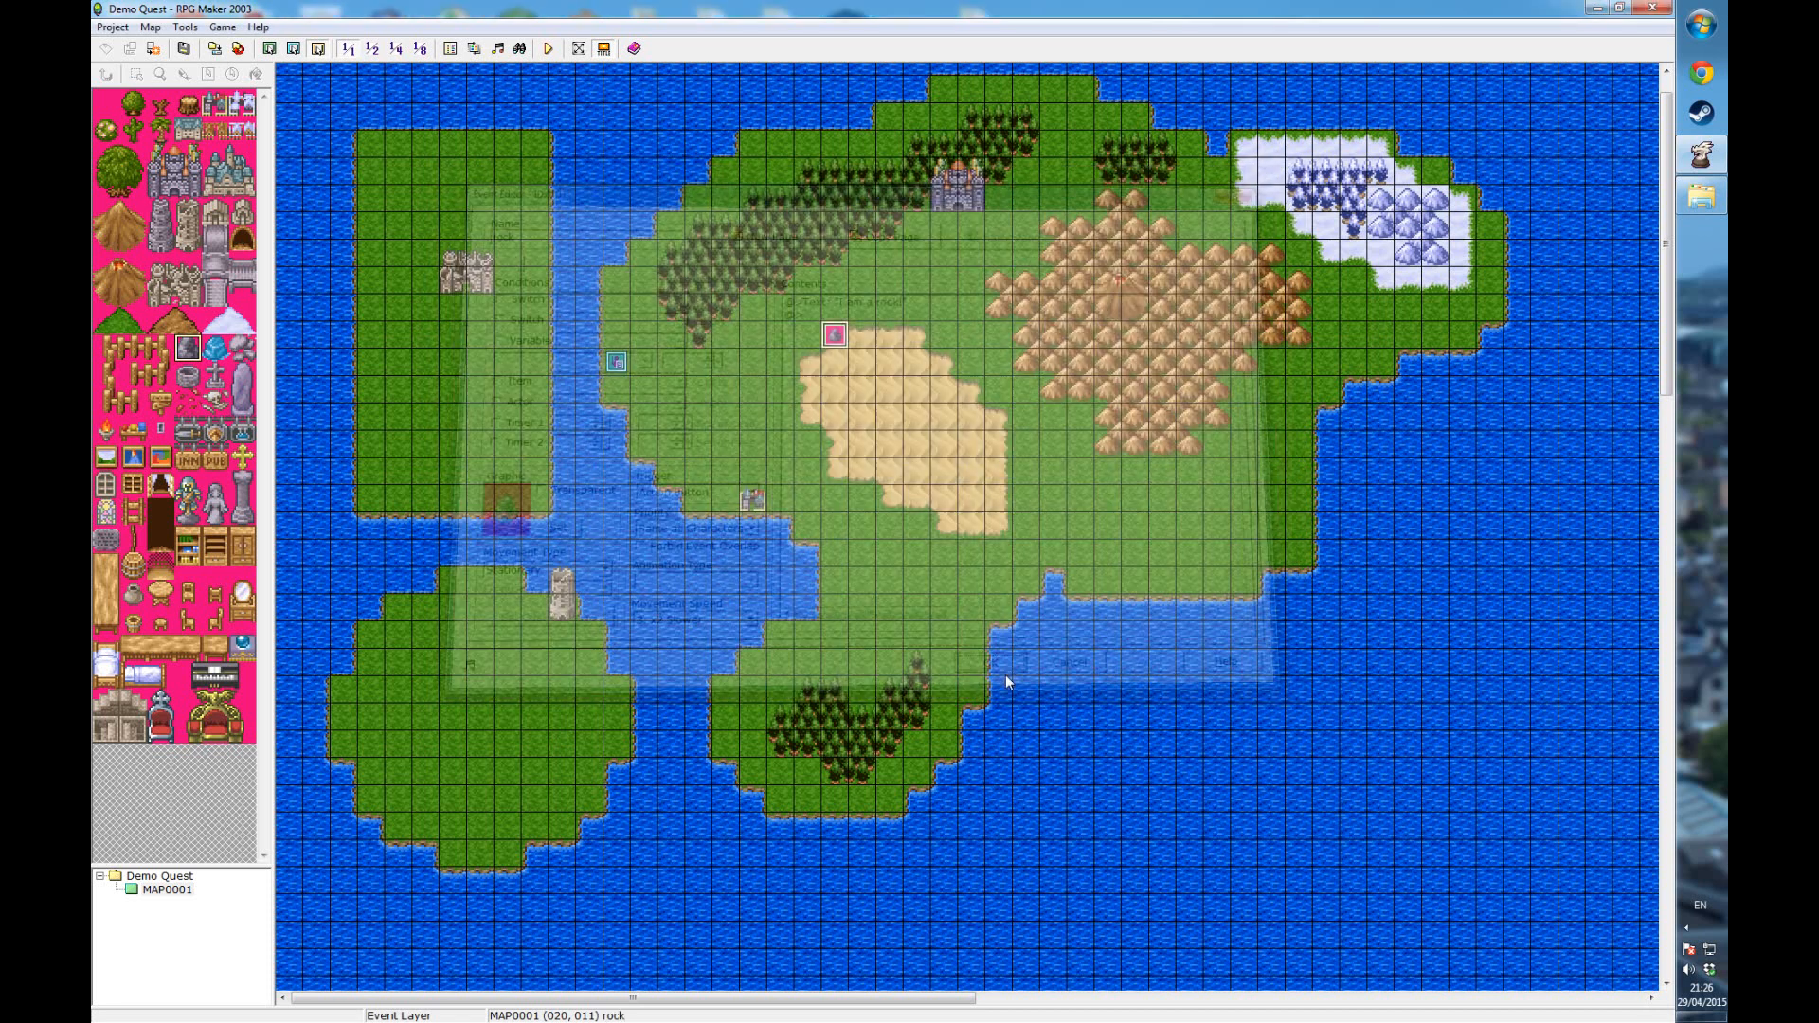
- Playtest a new game, walk the hero east to the rock, interact with it and dismiss its message
click(548, 49)
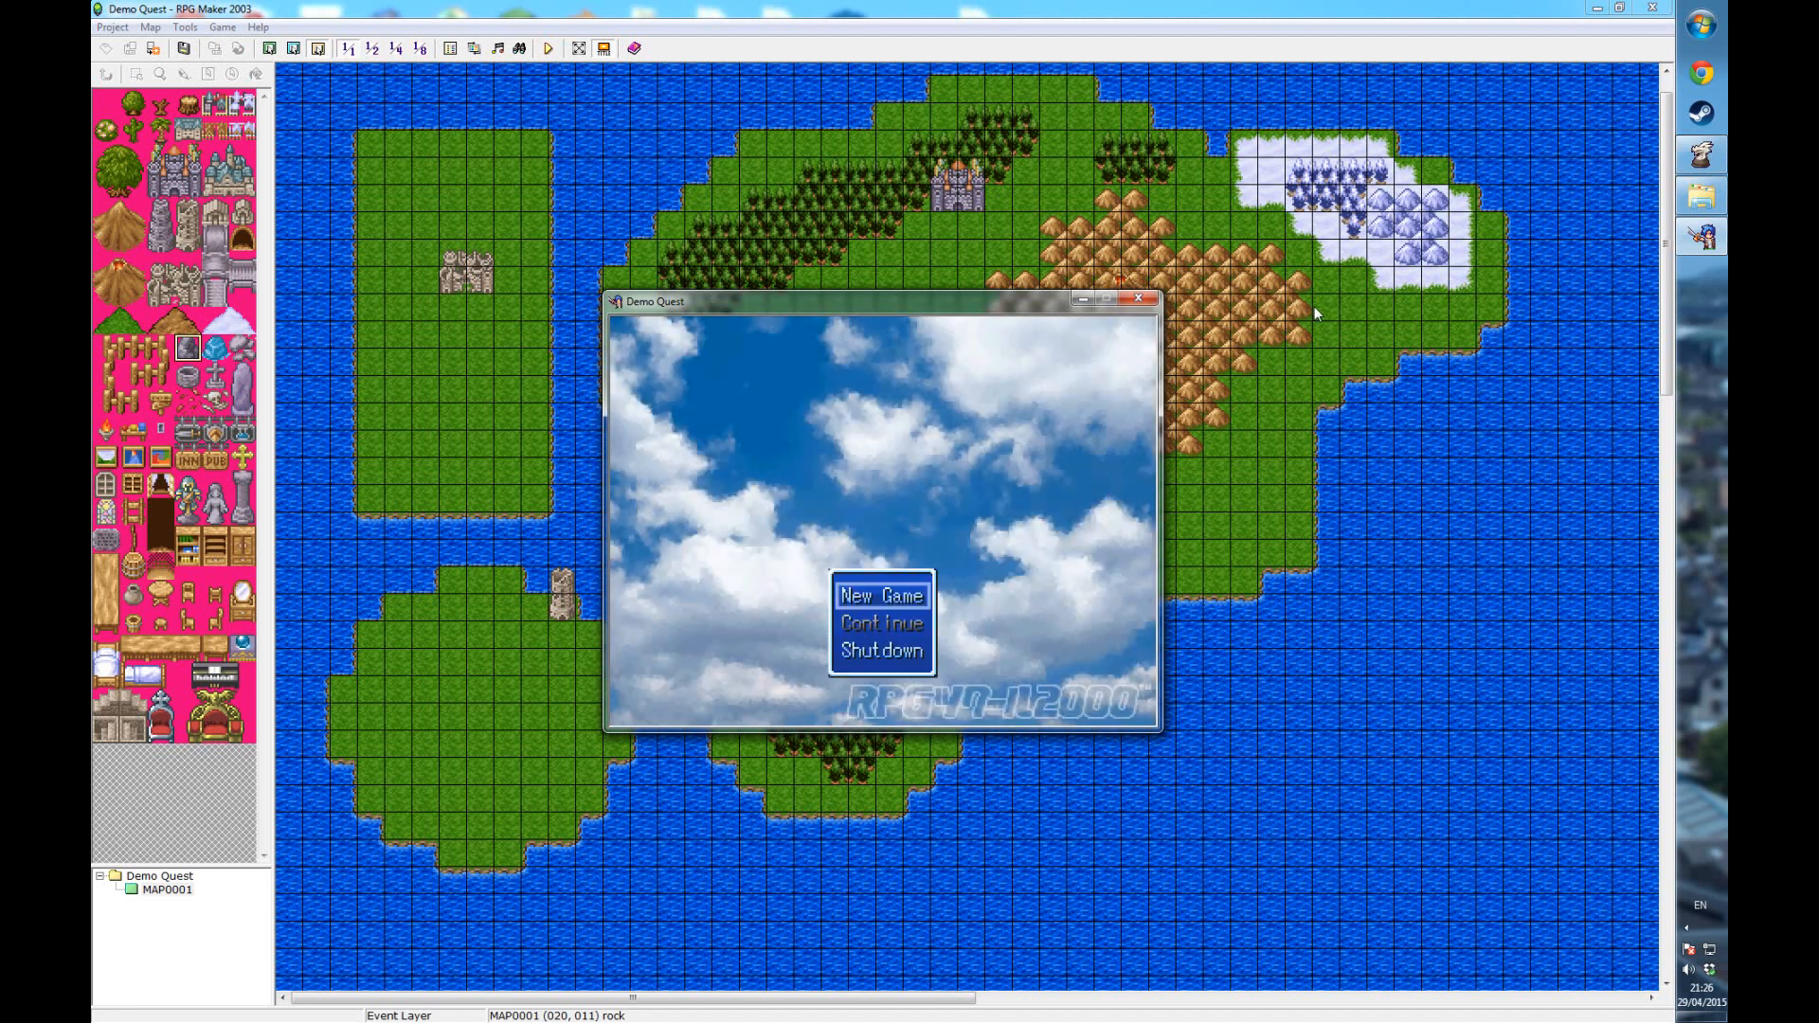
key(Return)
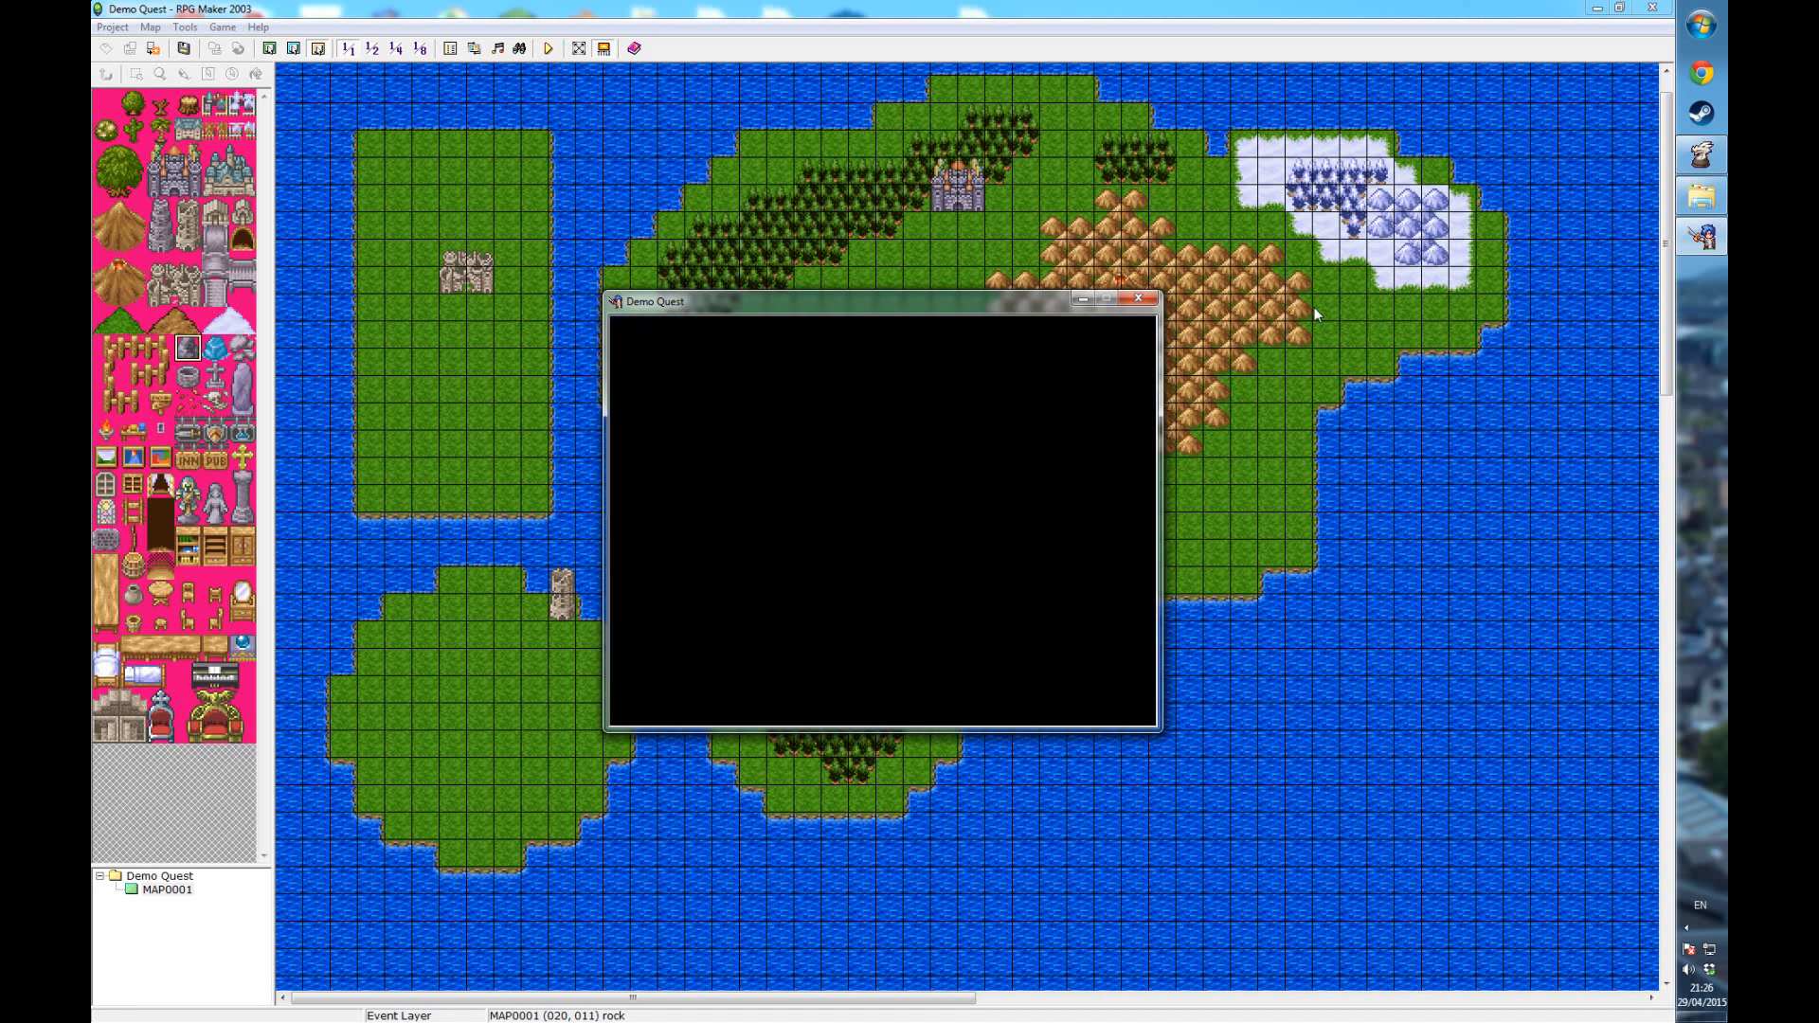
key(Right)
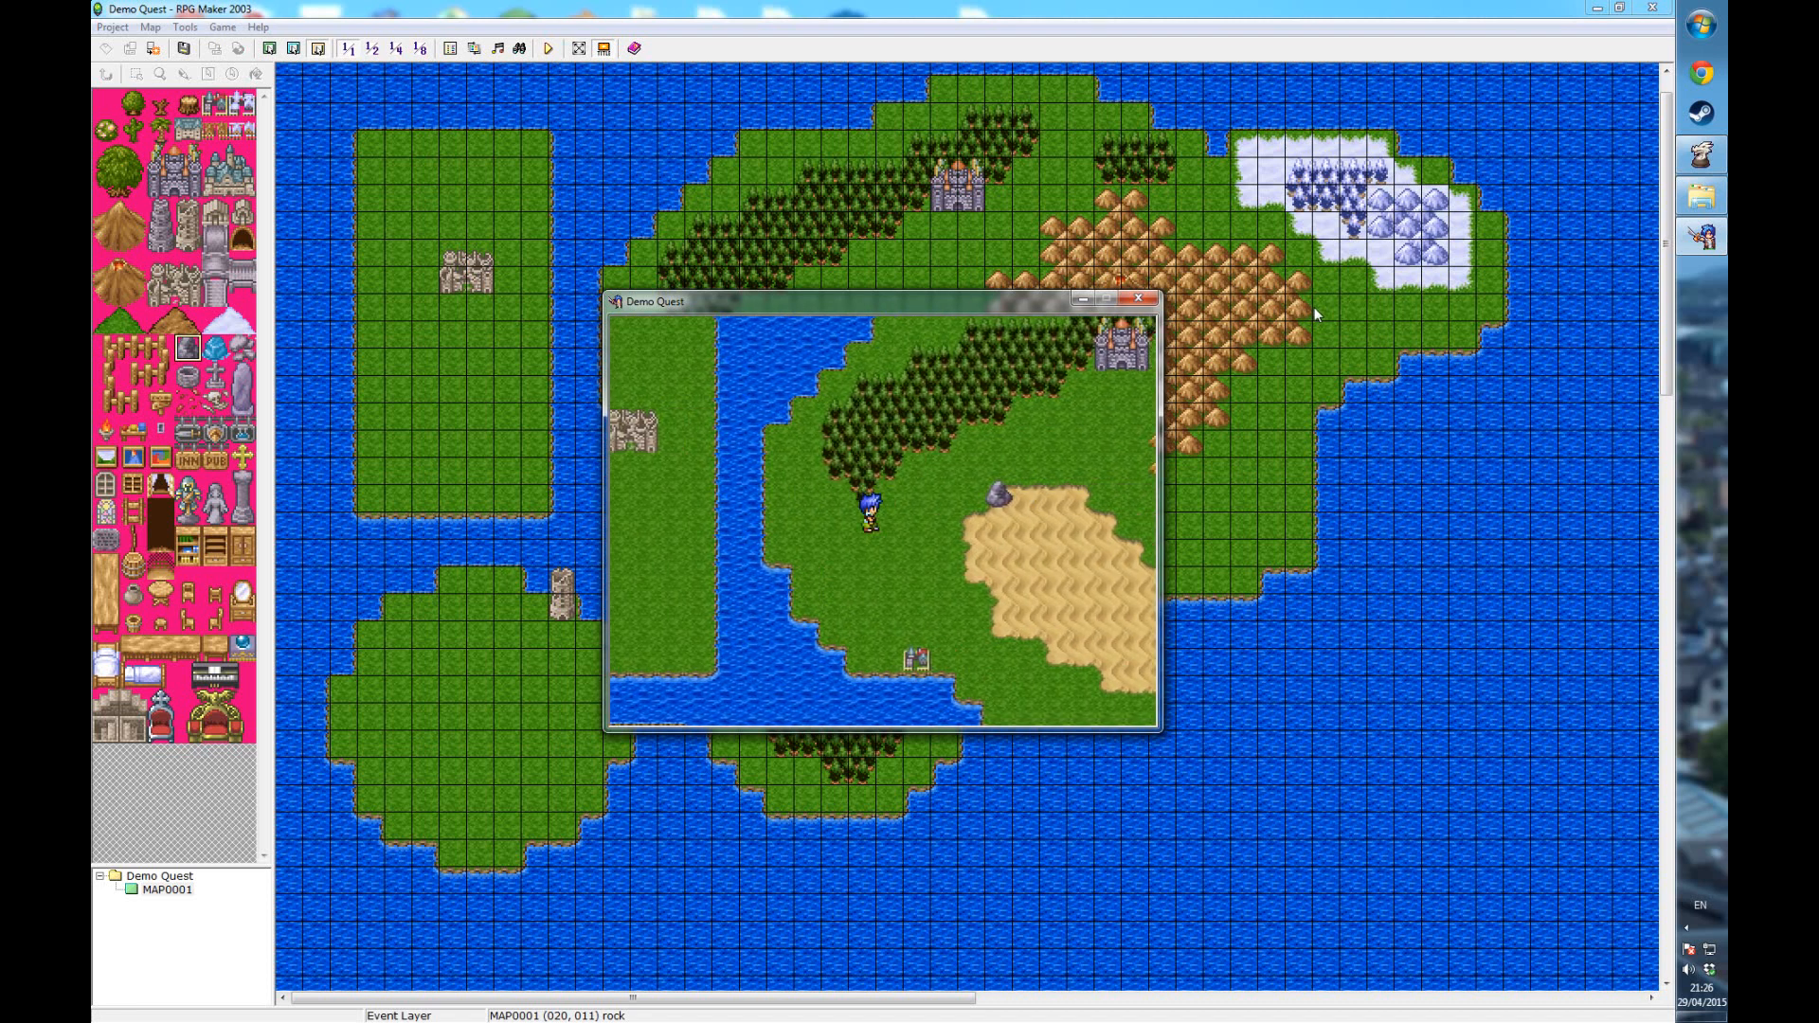
key(Up)
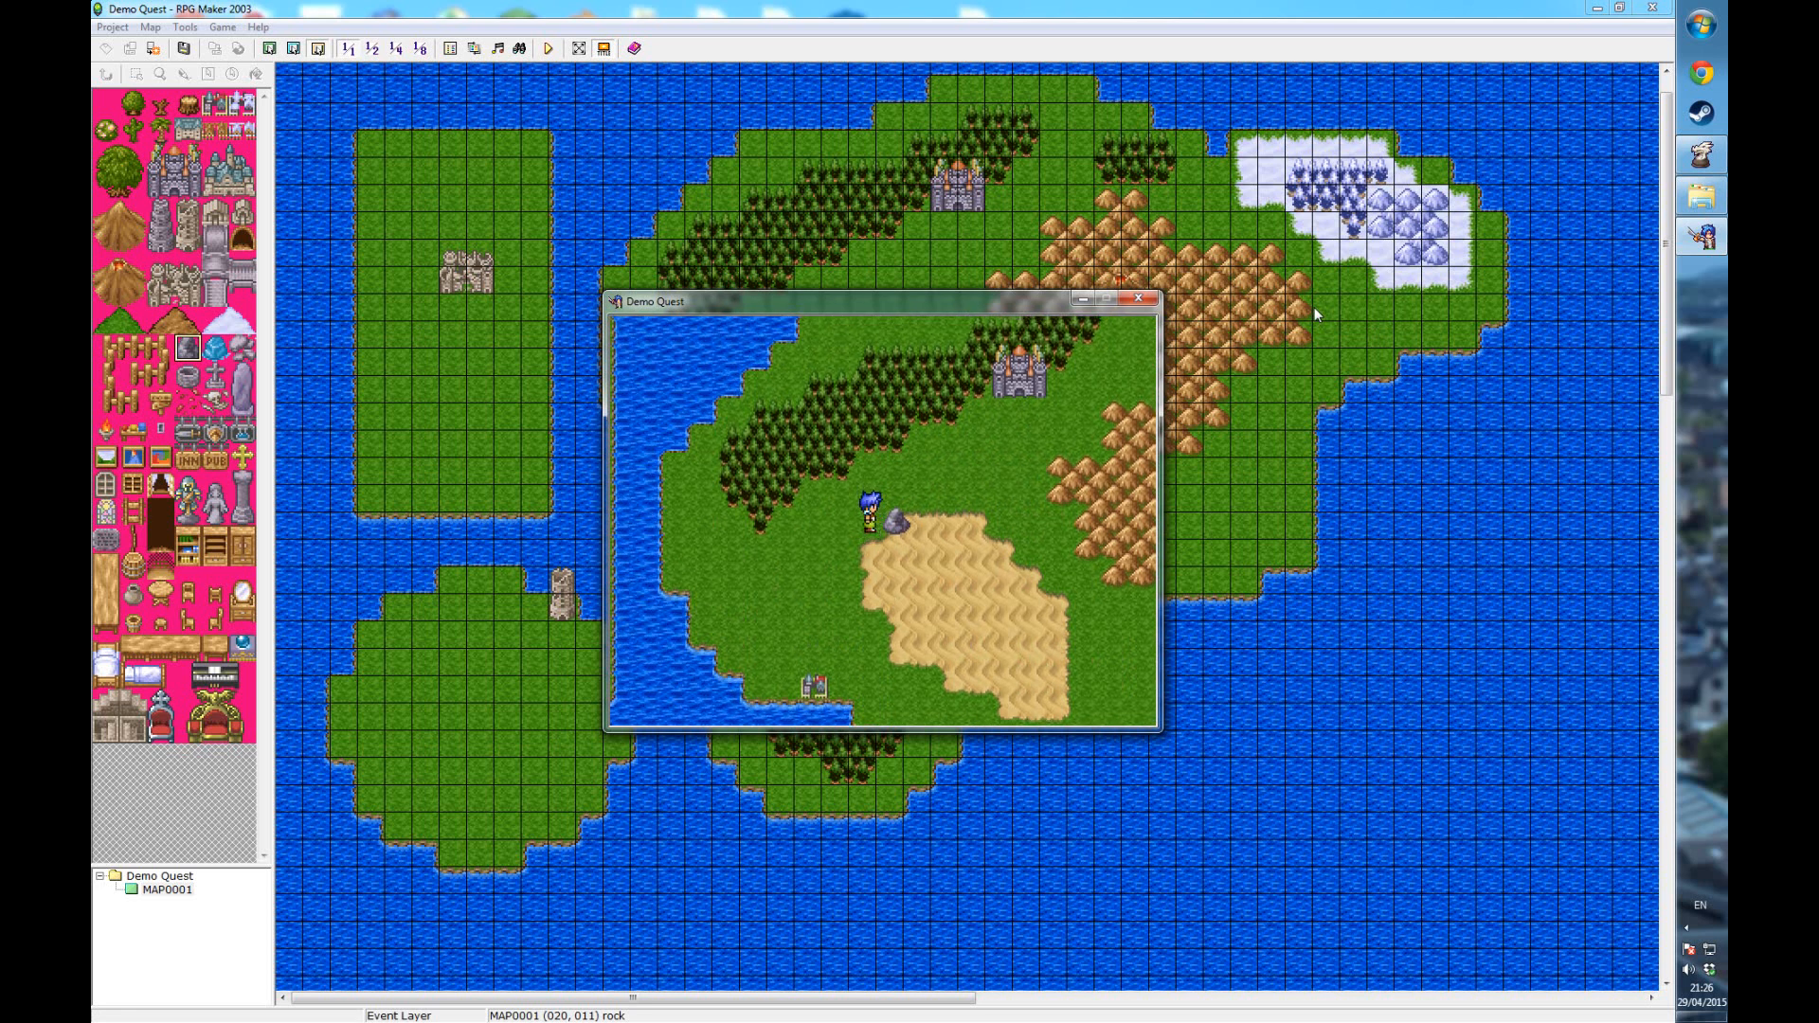
key(Return)
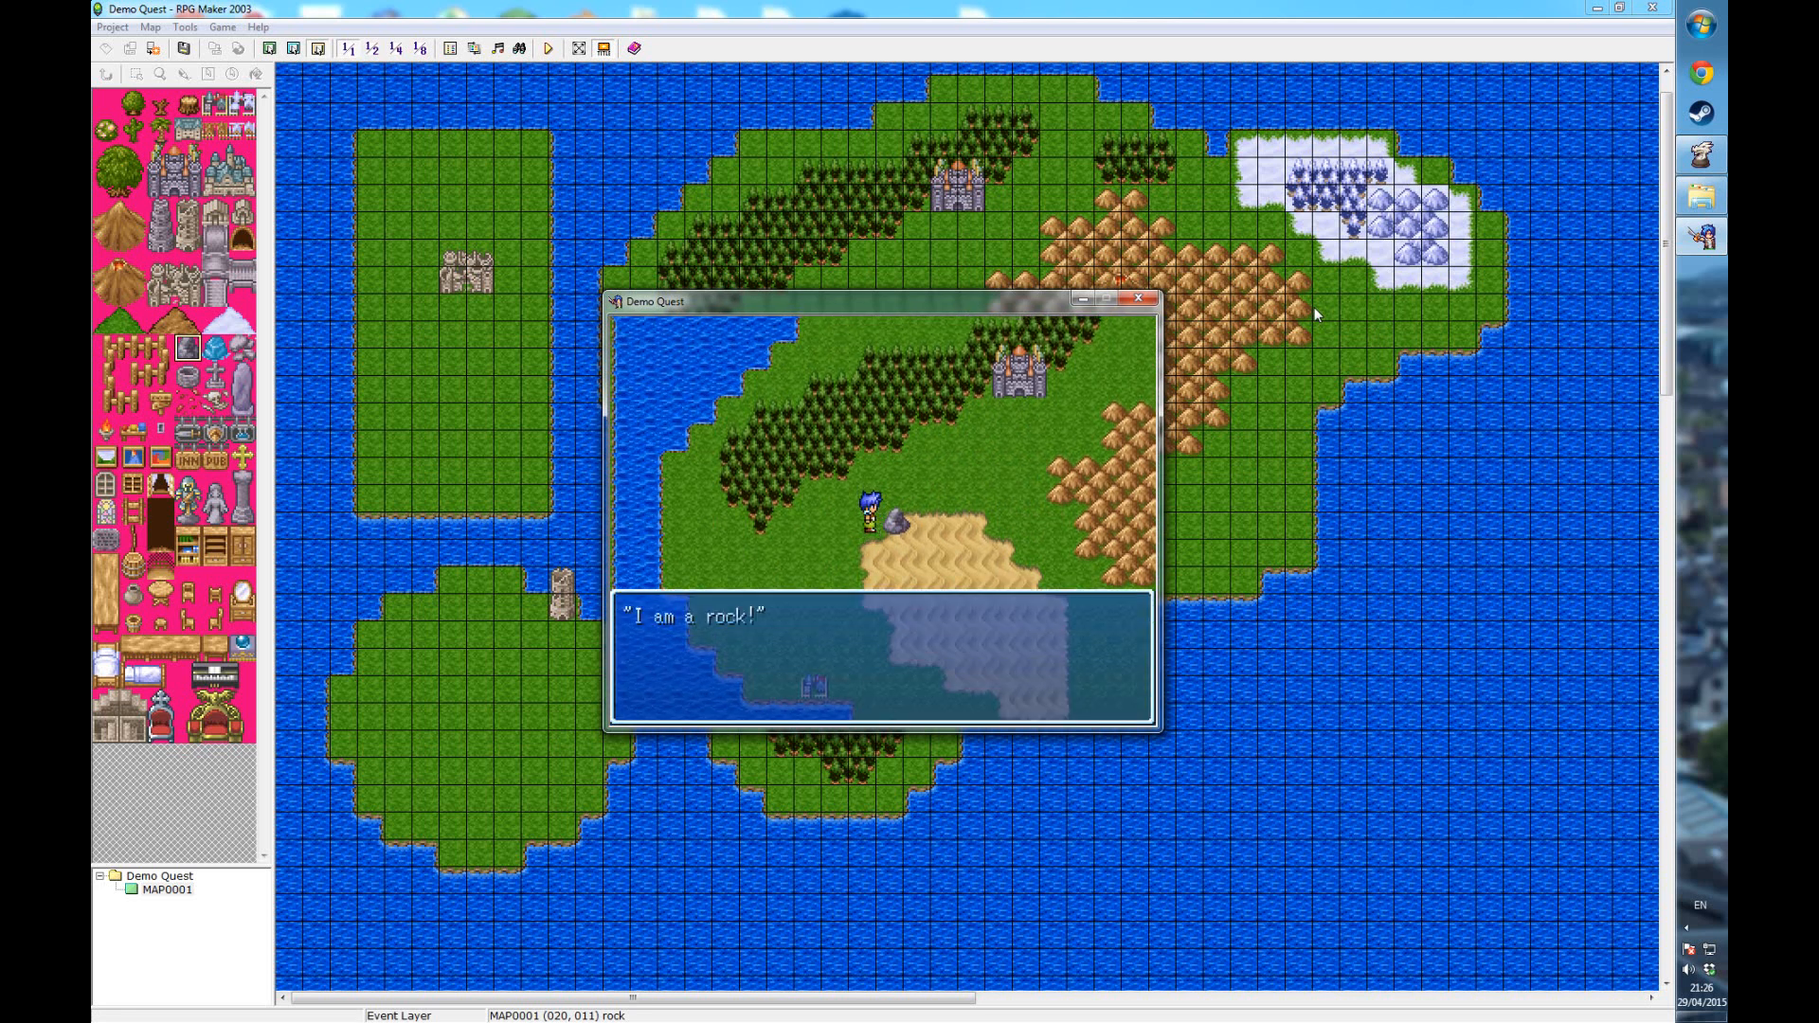
key(Return)
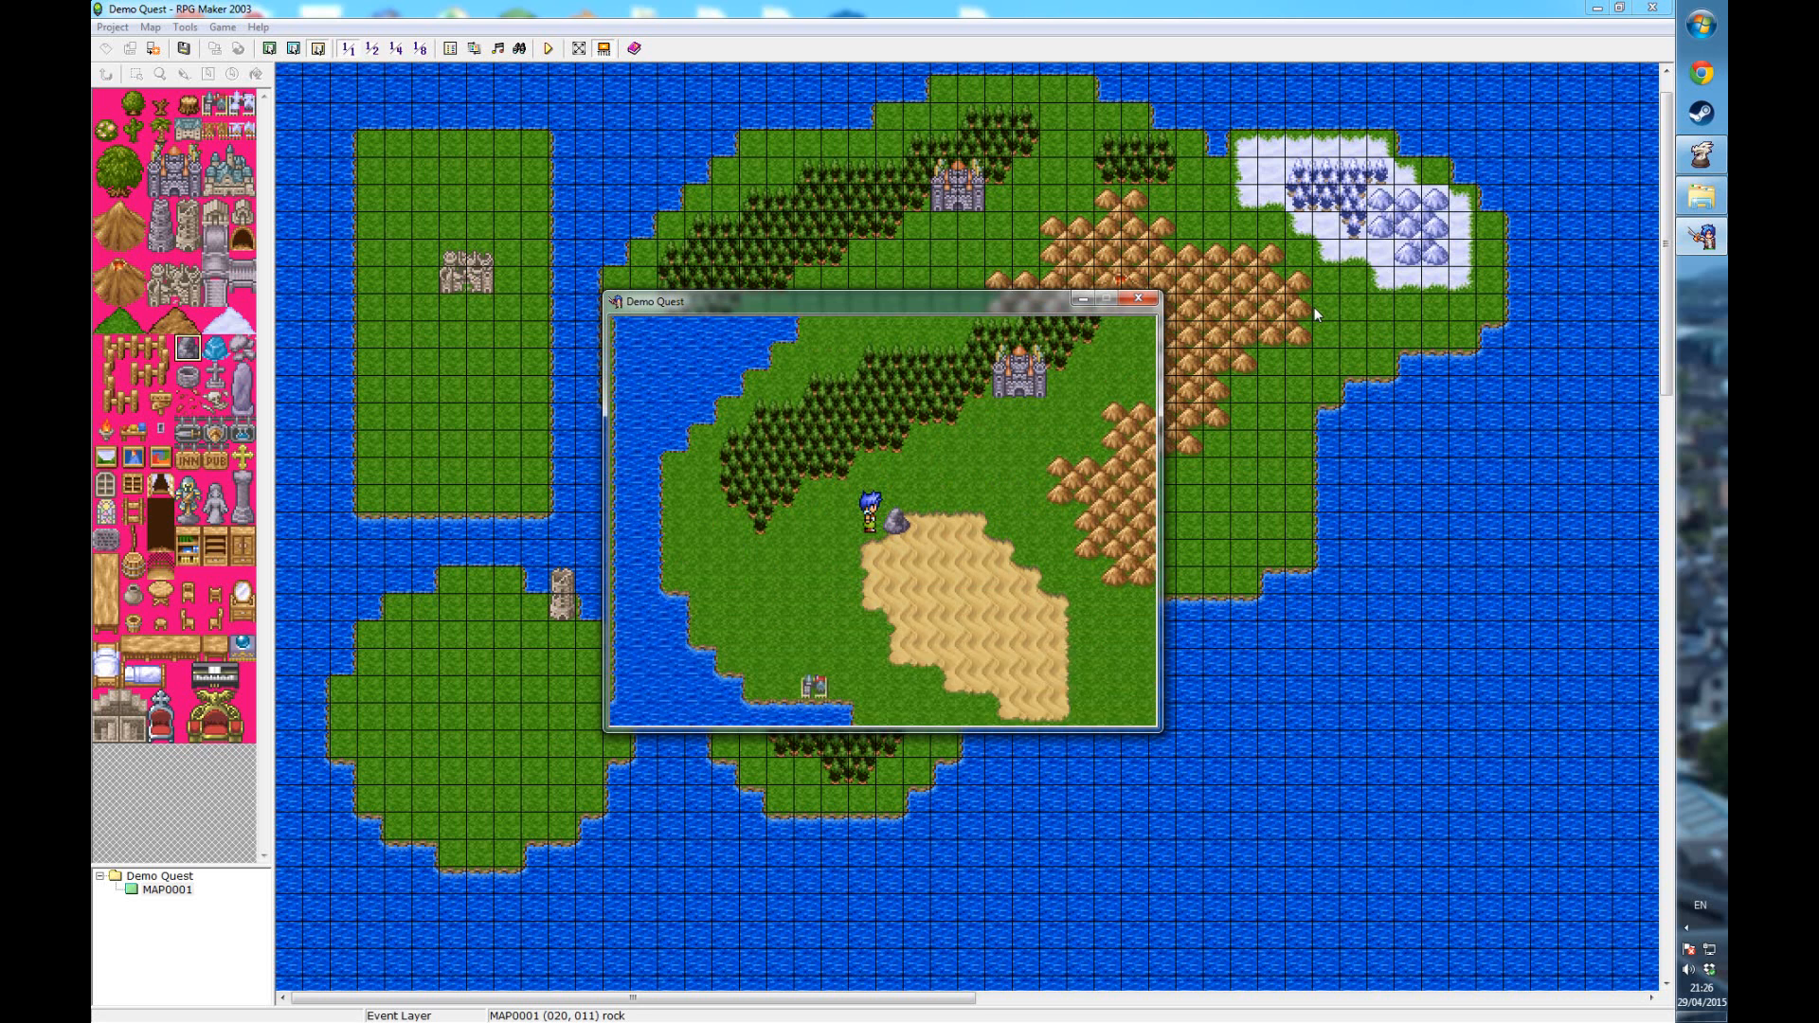
- Walk the hero around the rock and across the desert to its southeastern part
key(Down)
key(Down)
key(Right)
key(Right)
key(Right)
key(Right)
key(Right)
key(Right)
key(Right)
key(Down)
key(Down)
key(Down)
key(Down)
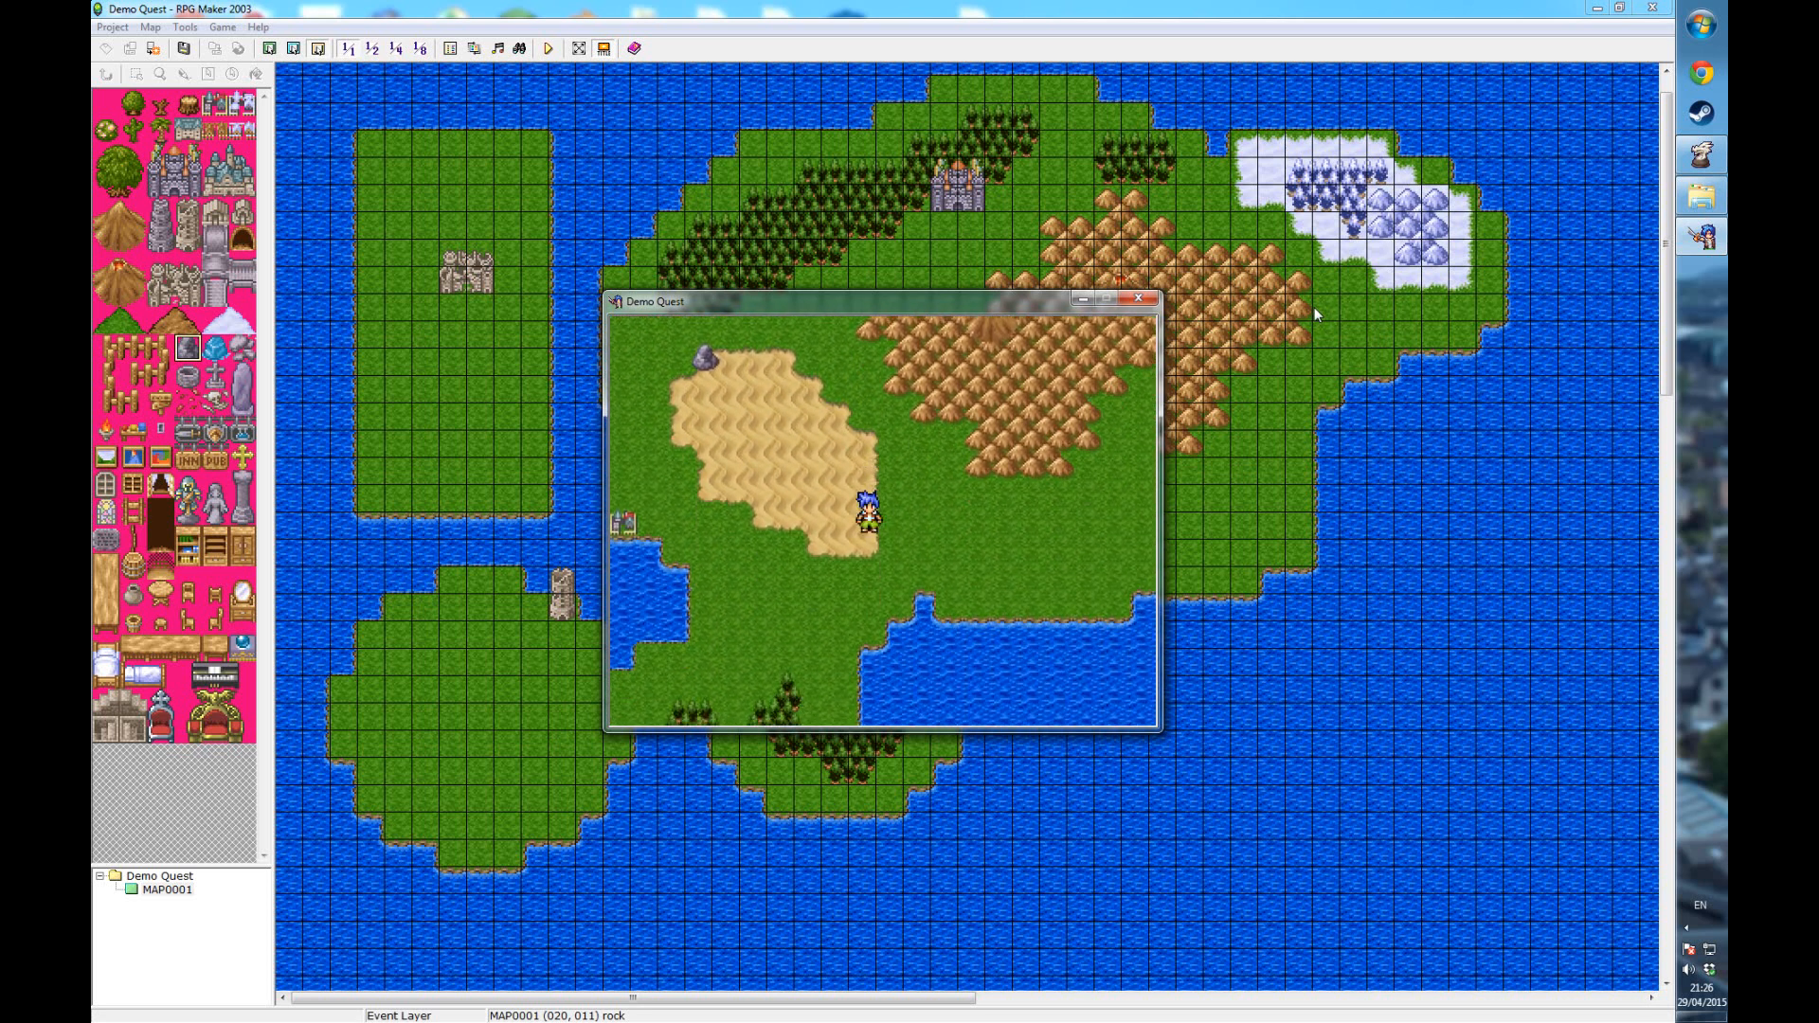
key(Left)
key(Left)
key(Left)
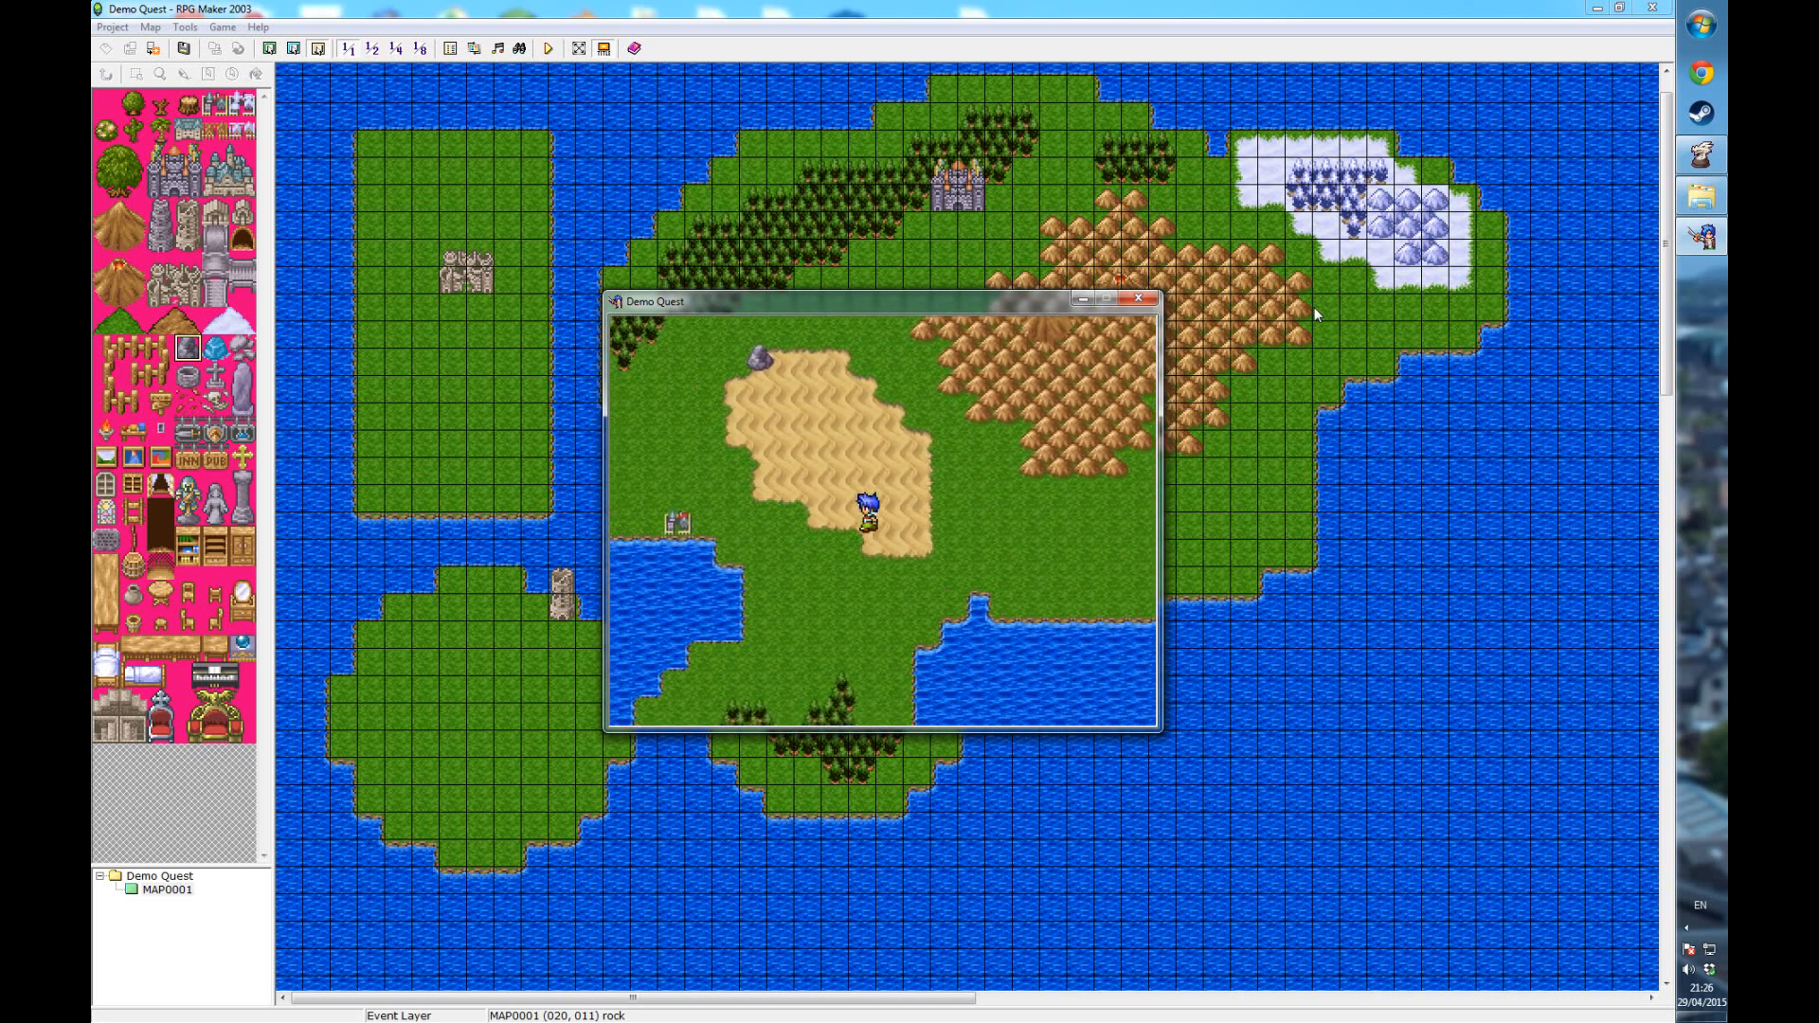
- Walk the hero back north to the rock's eastern side, interact with the rock and dismiss its message
key(Up)
key(Up)
key(Up)
key(Up)
key(Up)
key(Up)
key(Return)
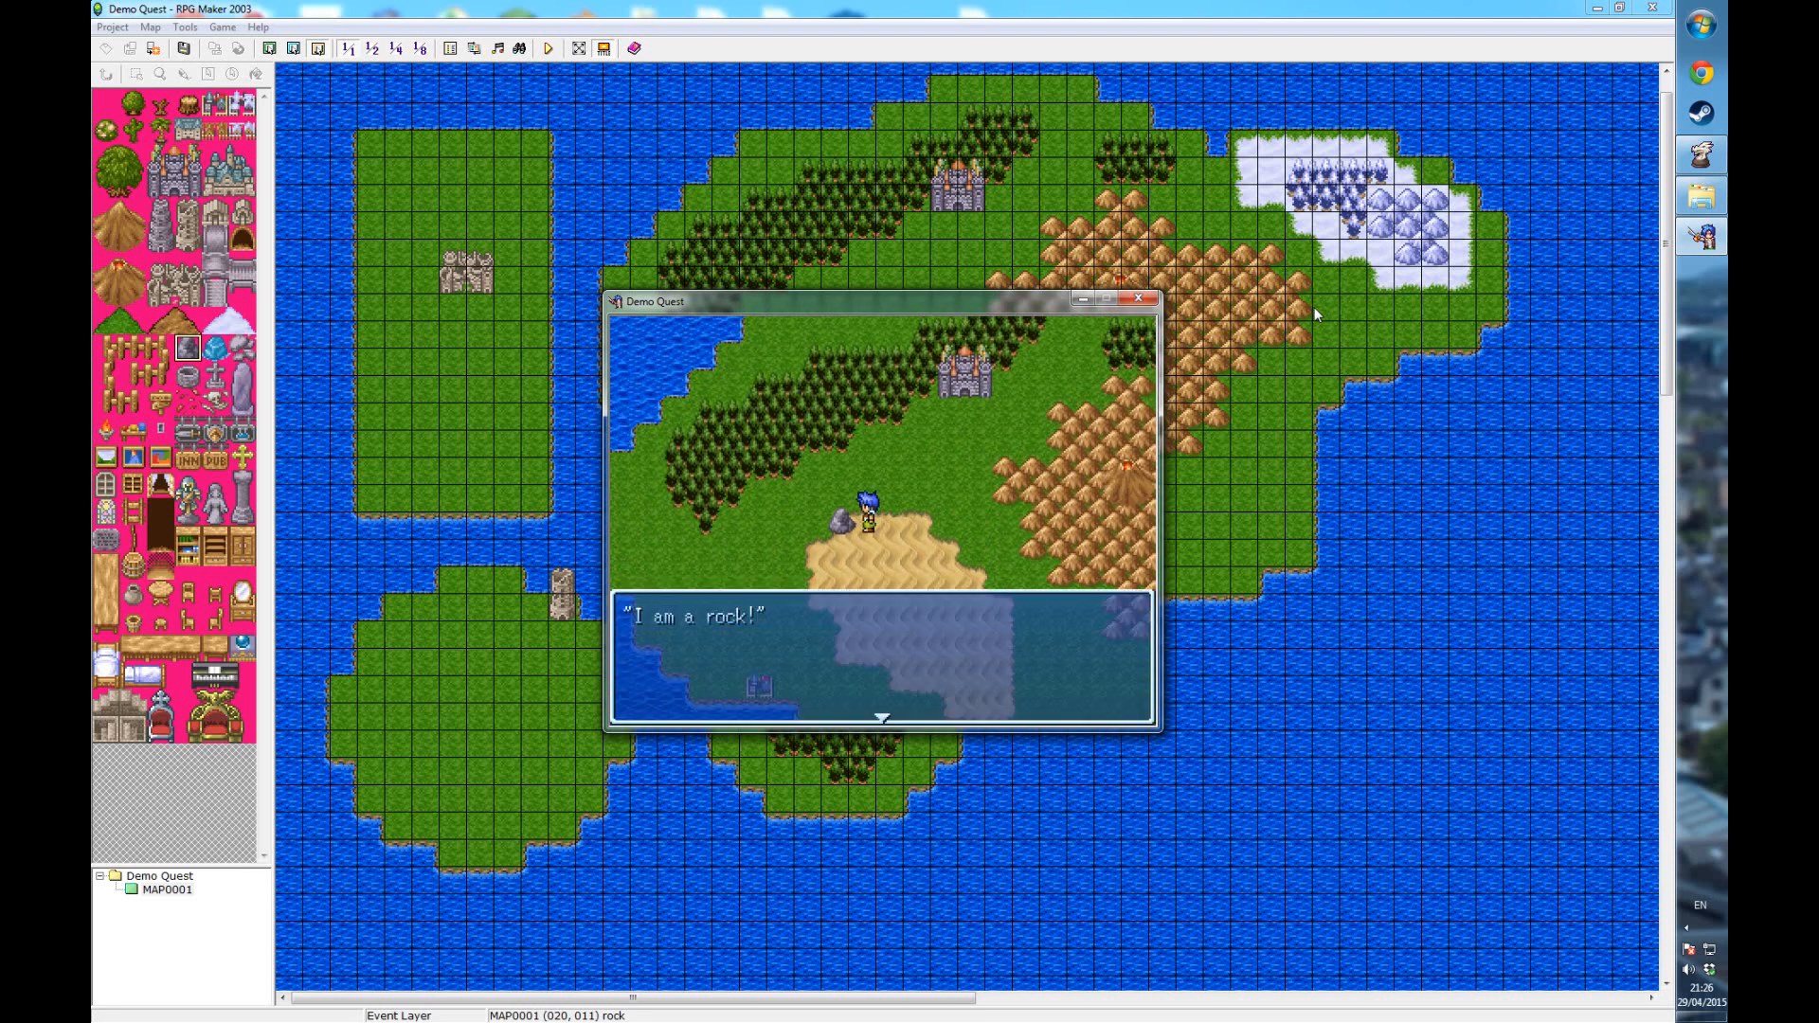
key(Return)
- Walk the hero away from the rock into the northern desert and close the playtest
key(Right)
key(Right)
key(Up)
key(Down)
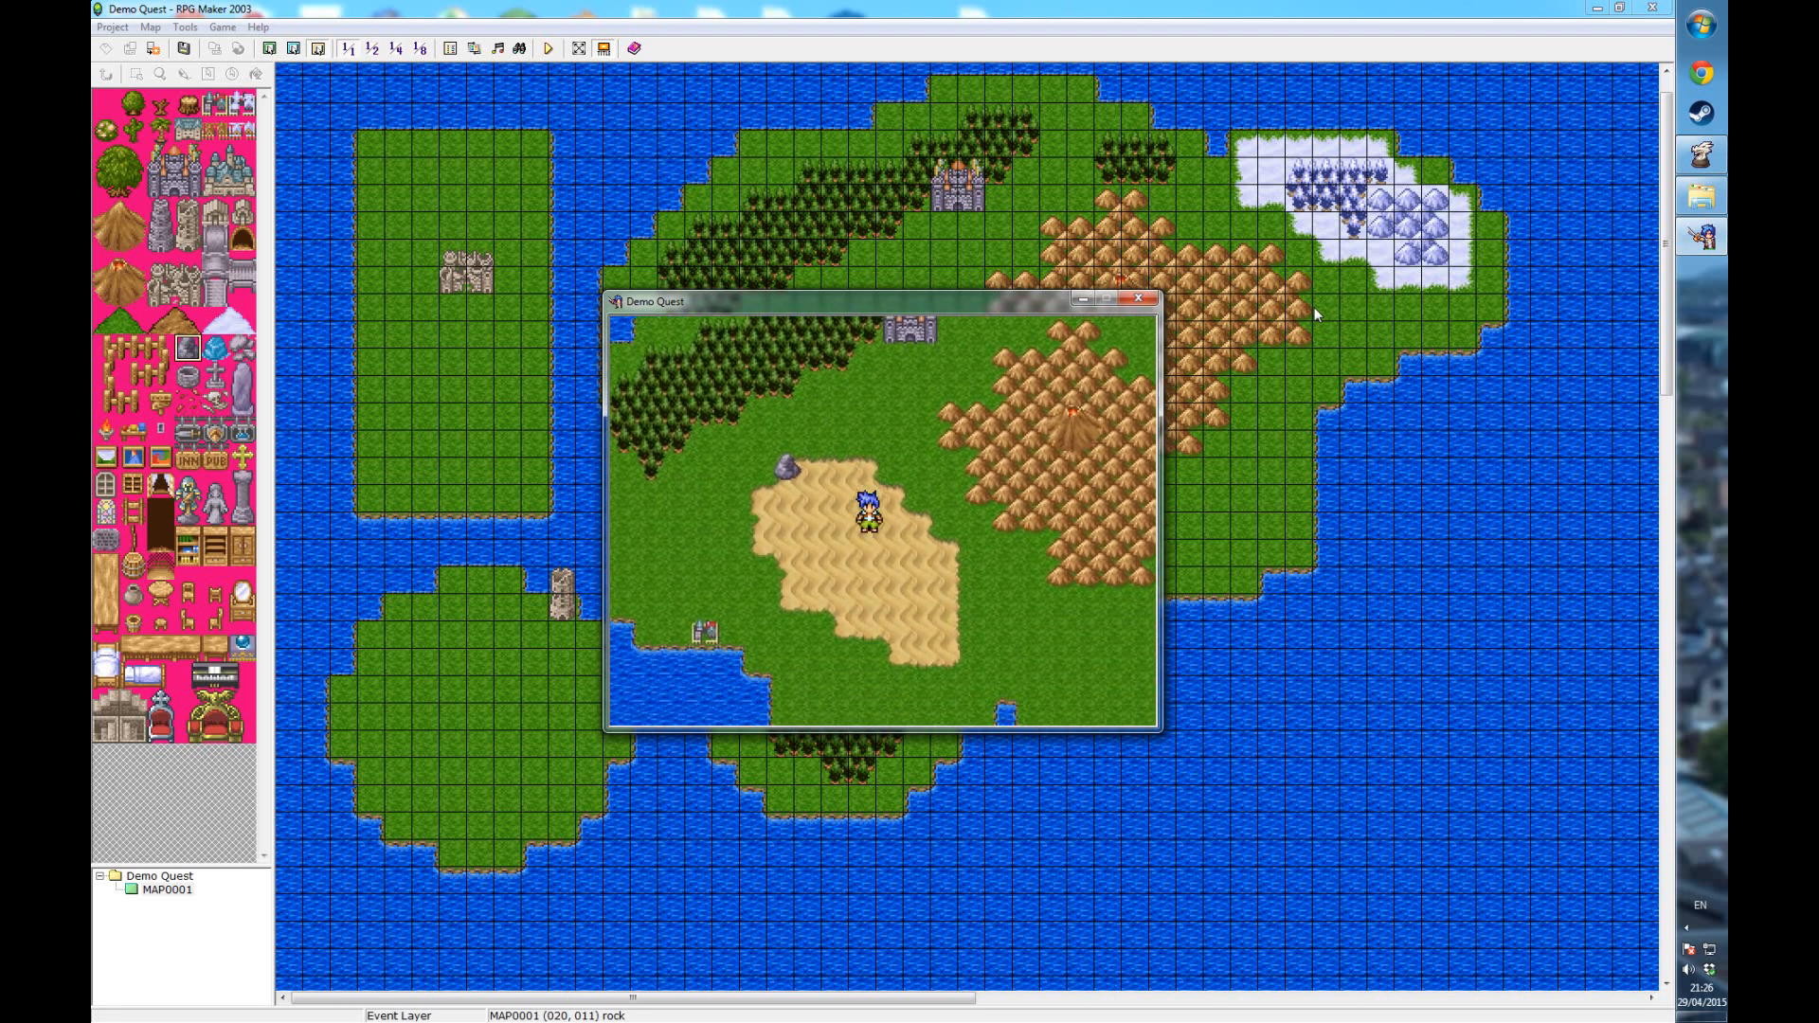
click(1138, 299)
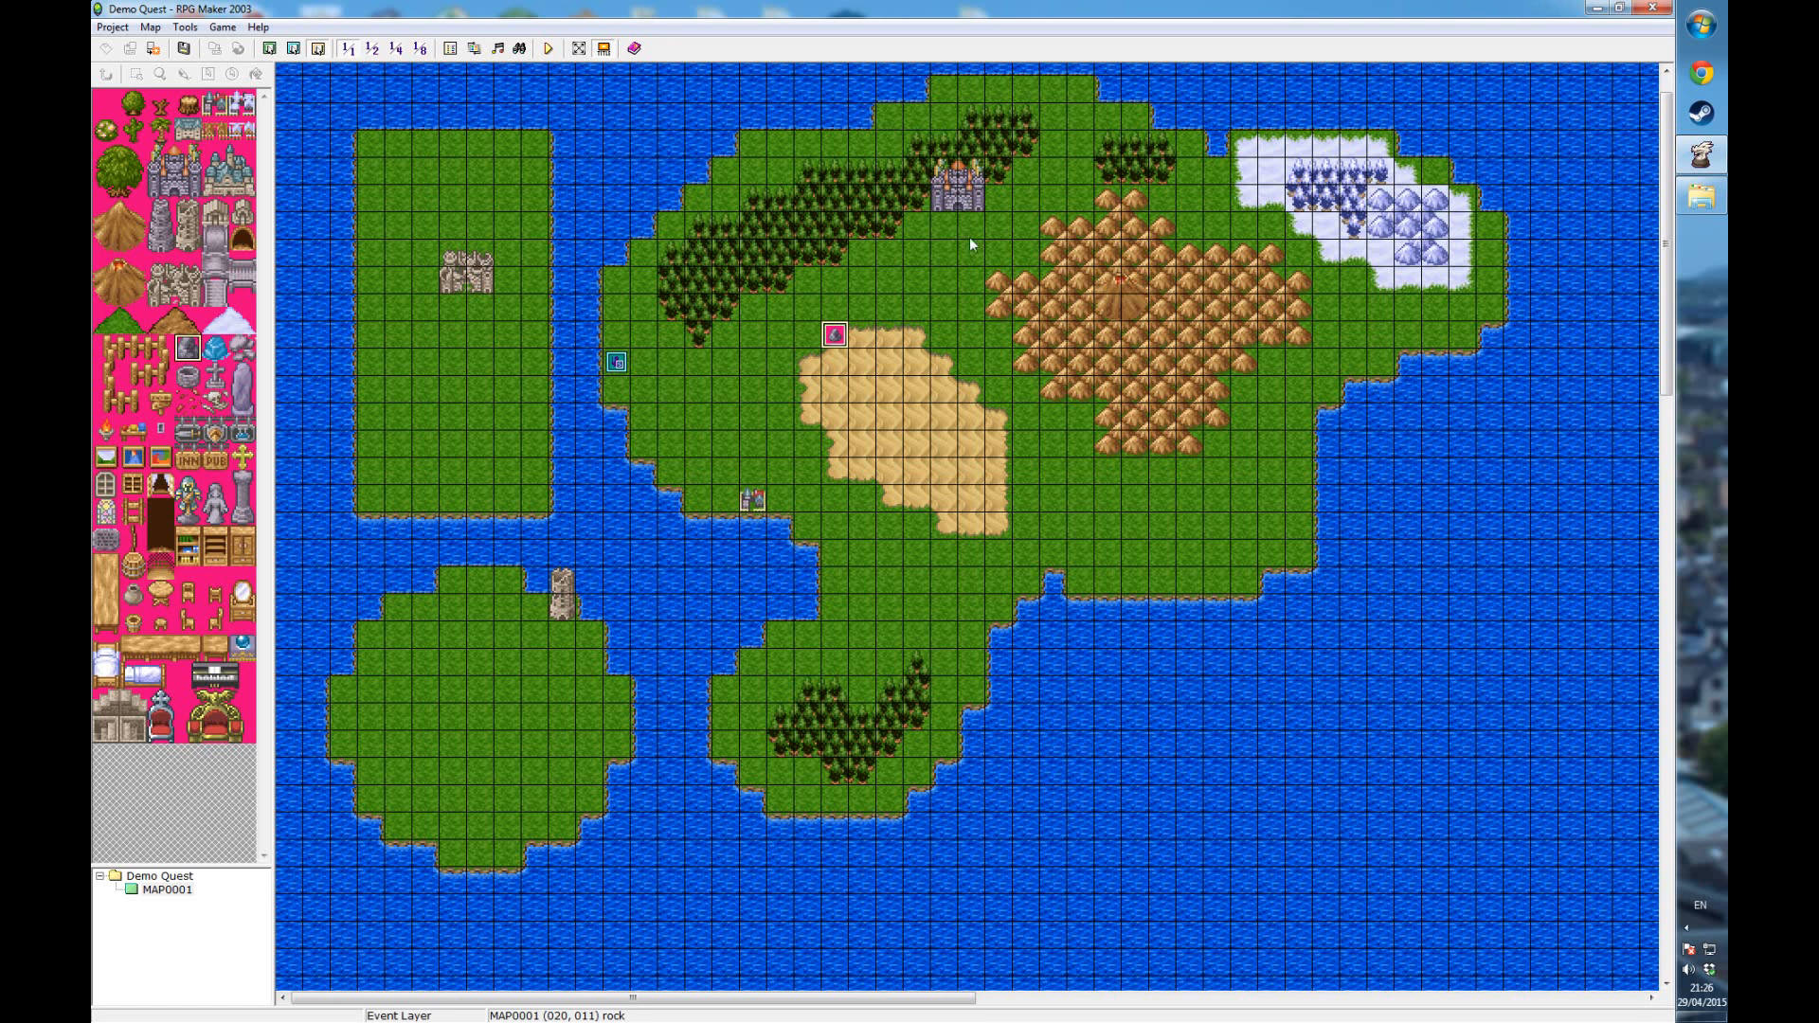
- Switch to the lower layer and view the whole map at 1/4 scale, returning to actual size
click(269, 49)
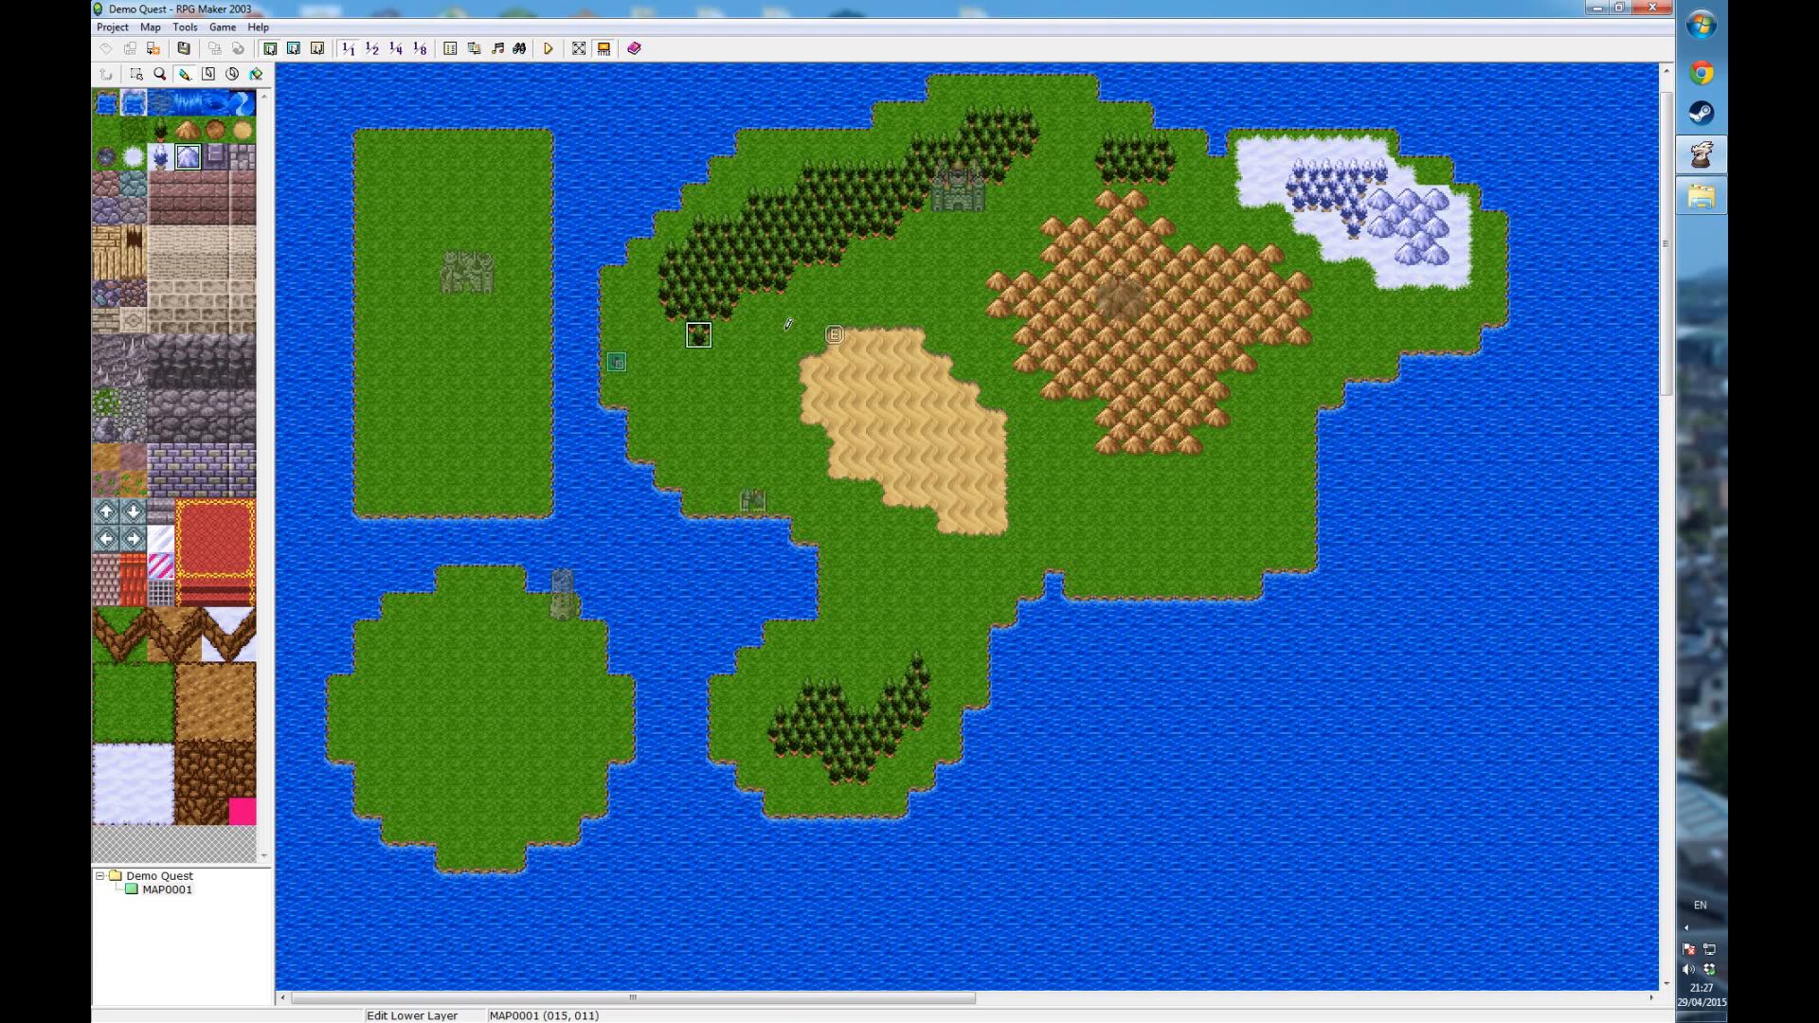
click(398, 49)
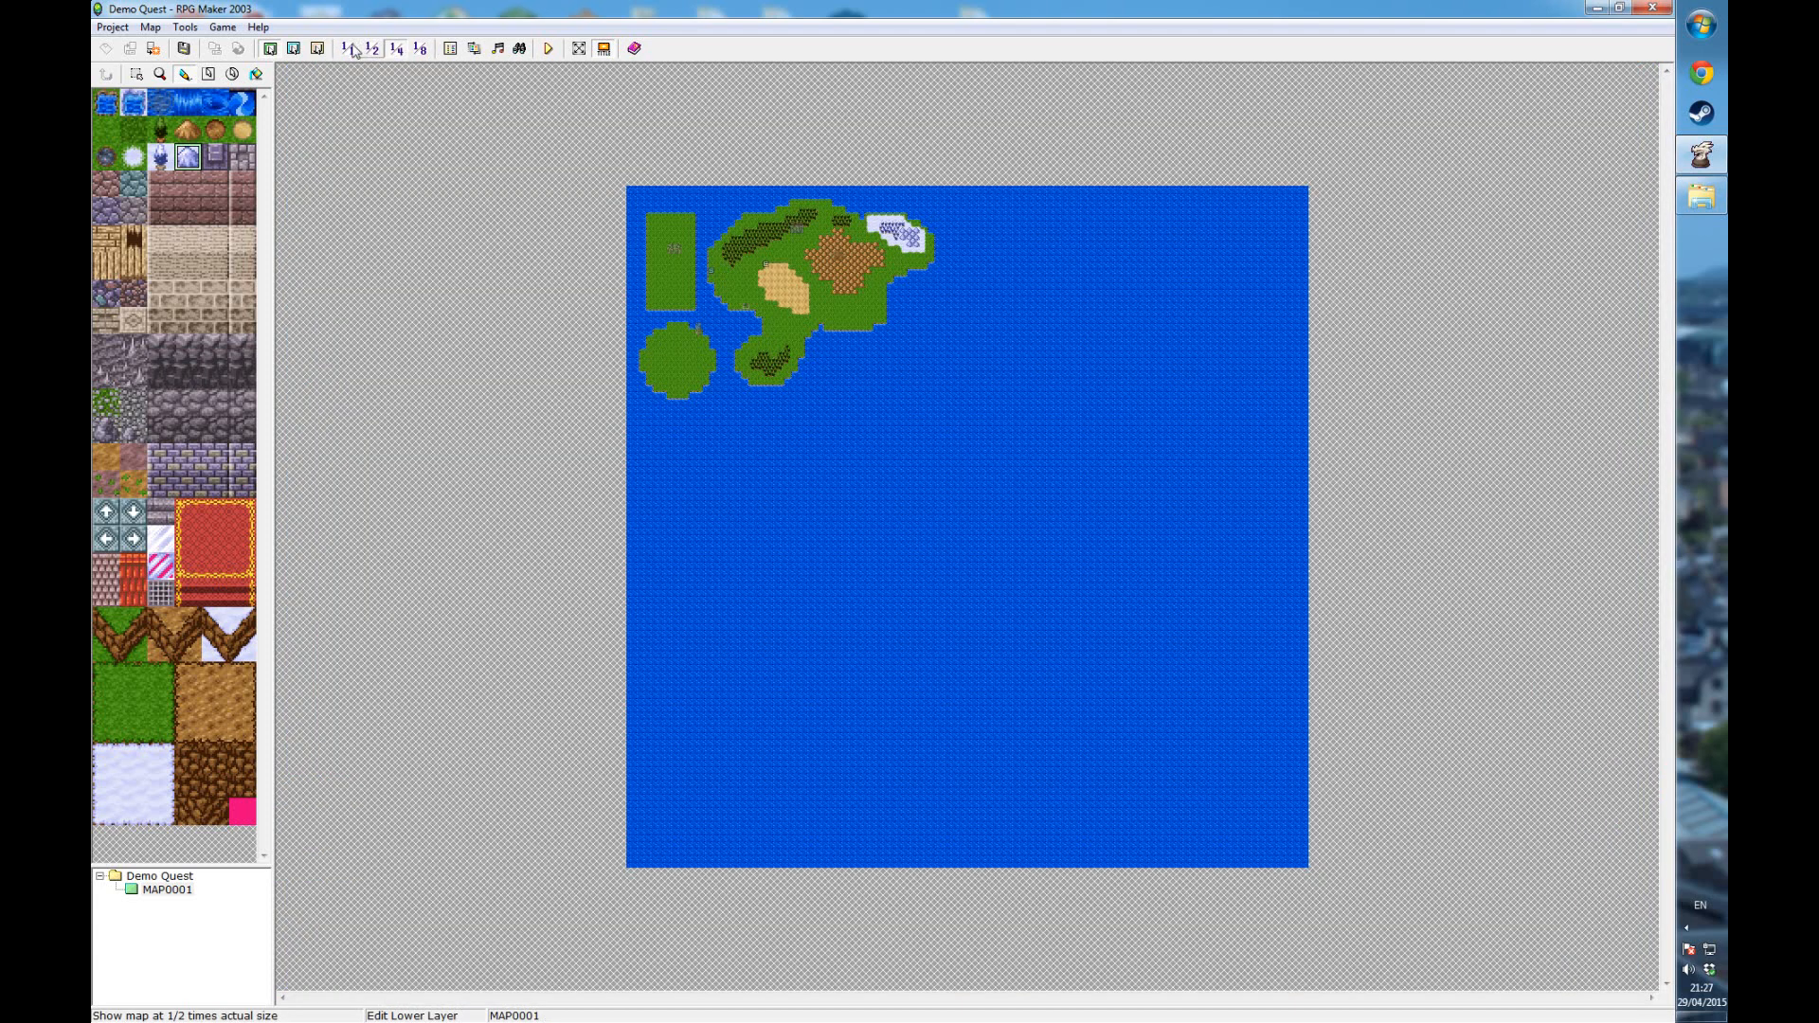
click(348, 49)
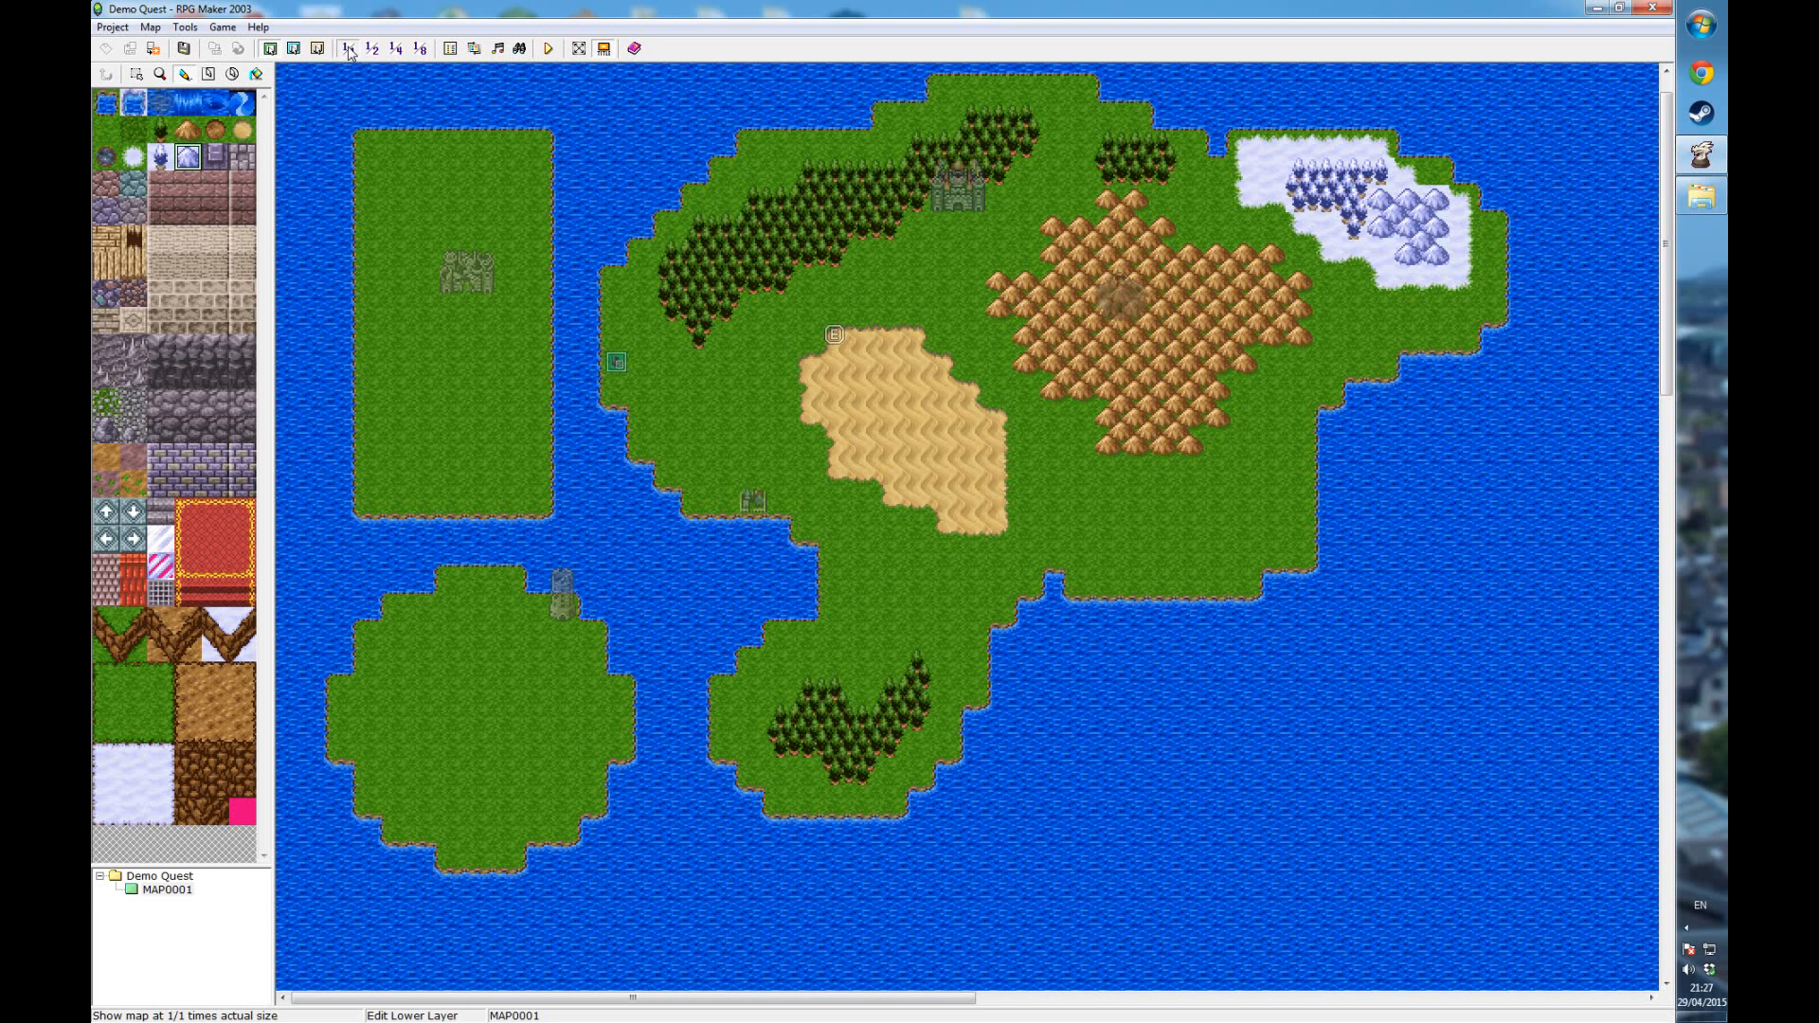
- Rename the map MAP0001 as "World Map" in its map properties
click(180, 879)
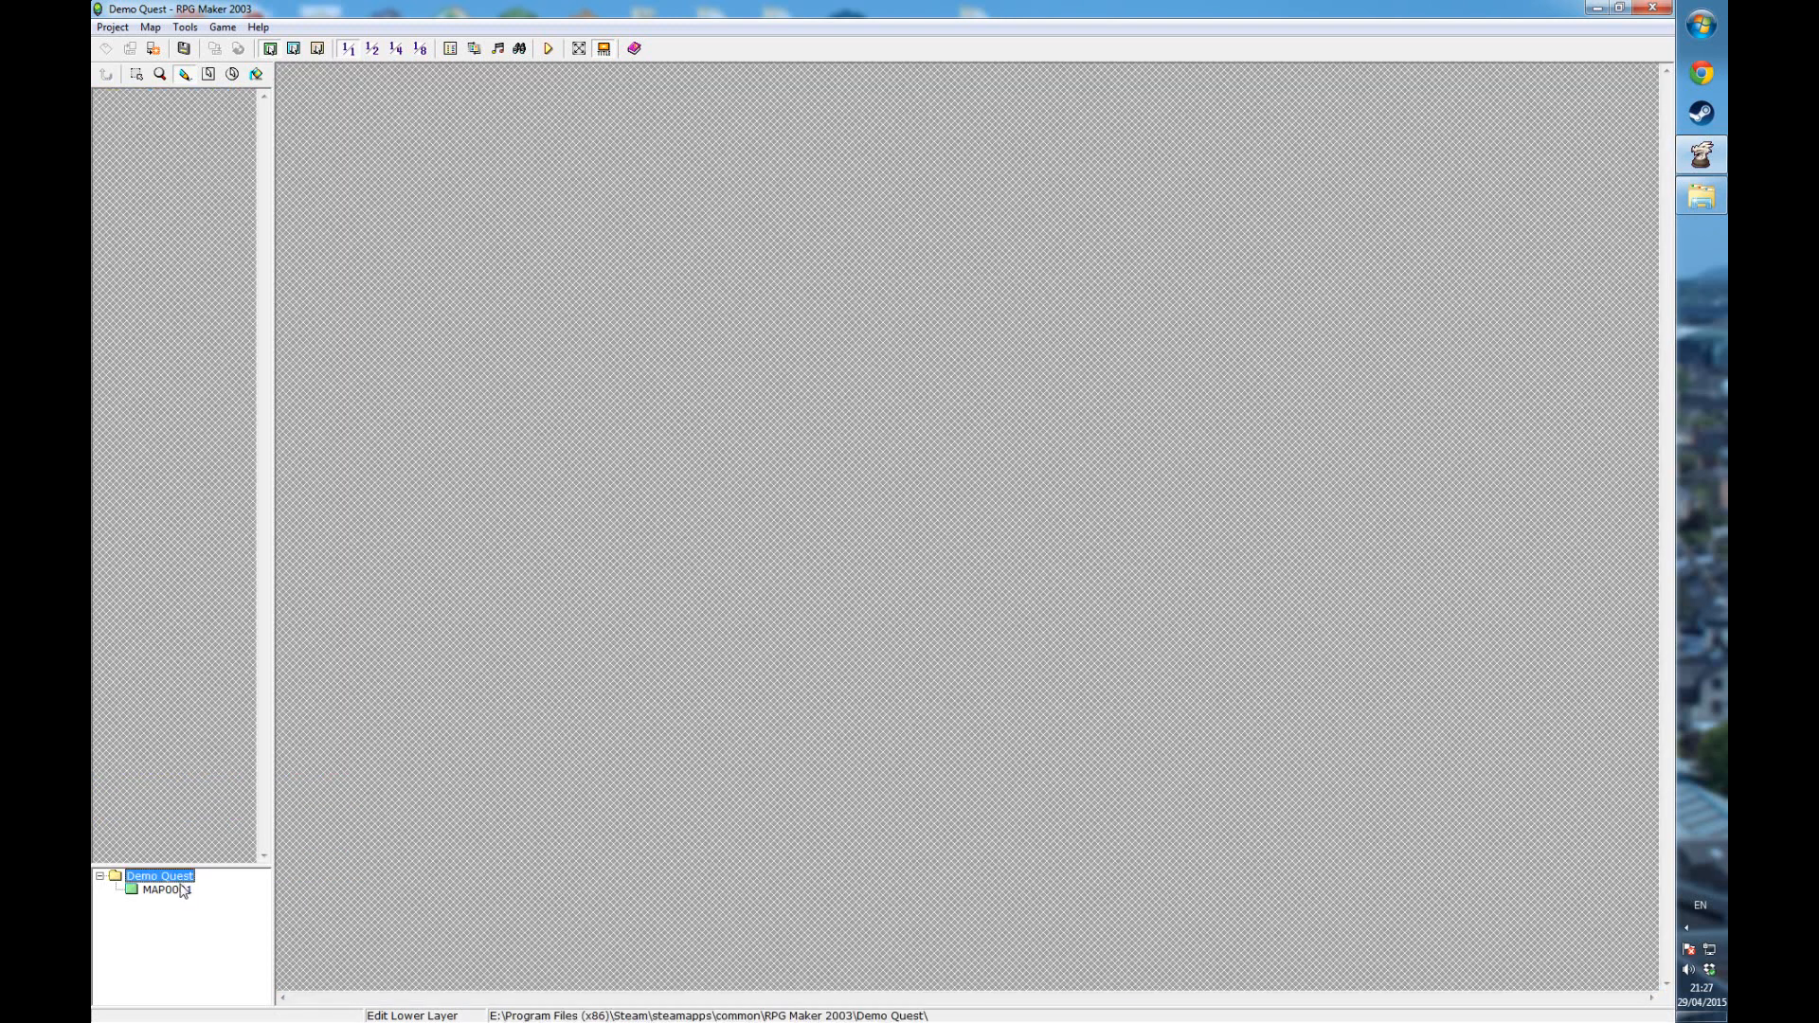
click(179, 892)
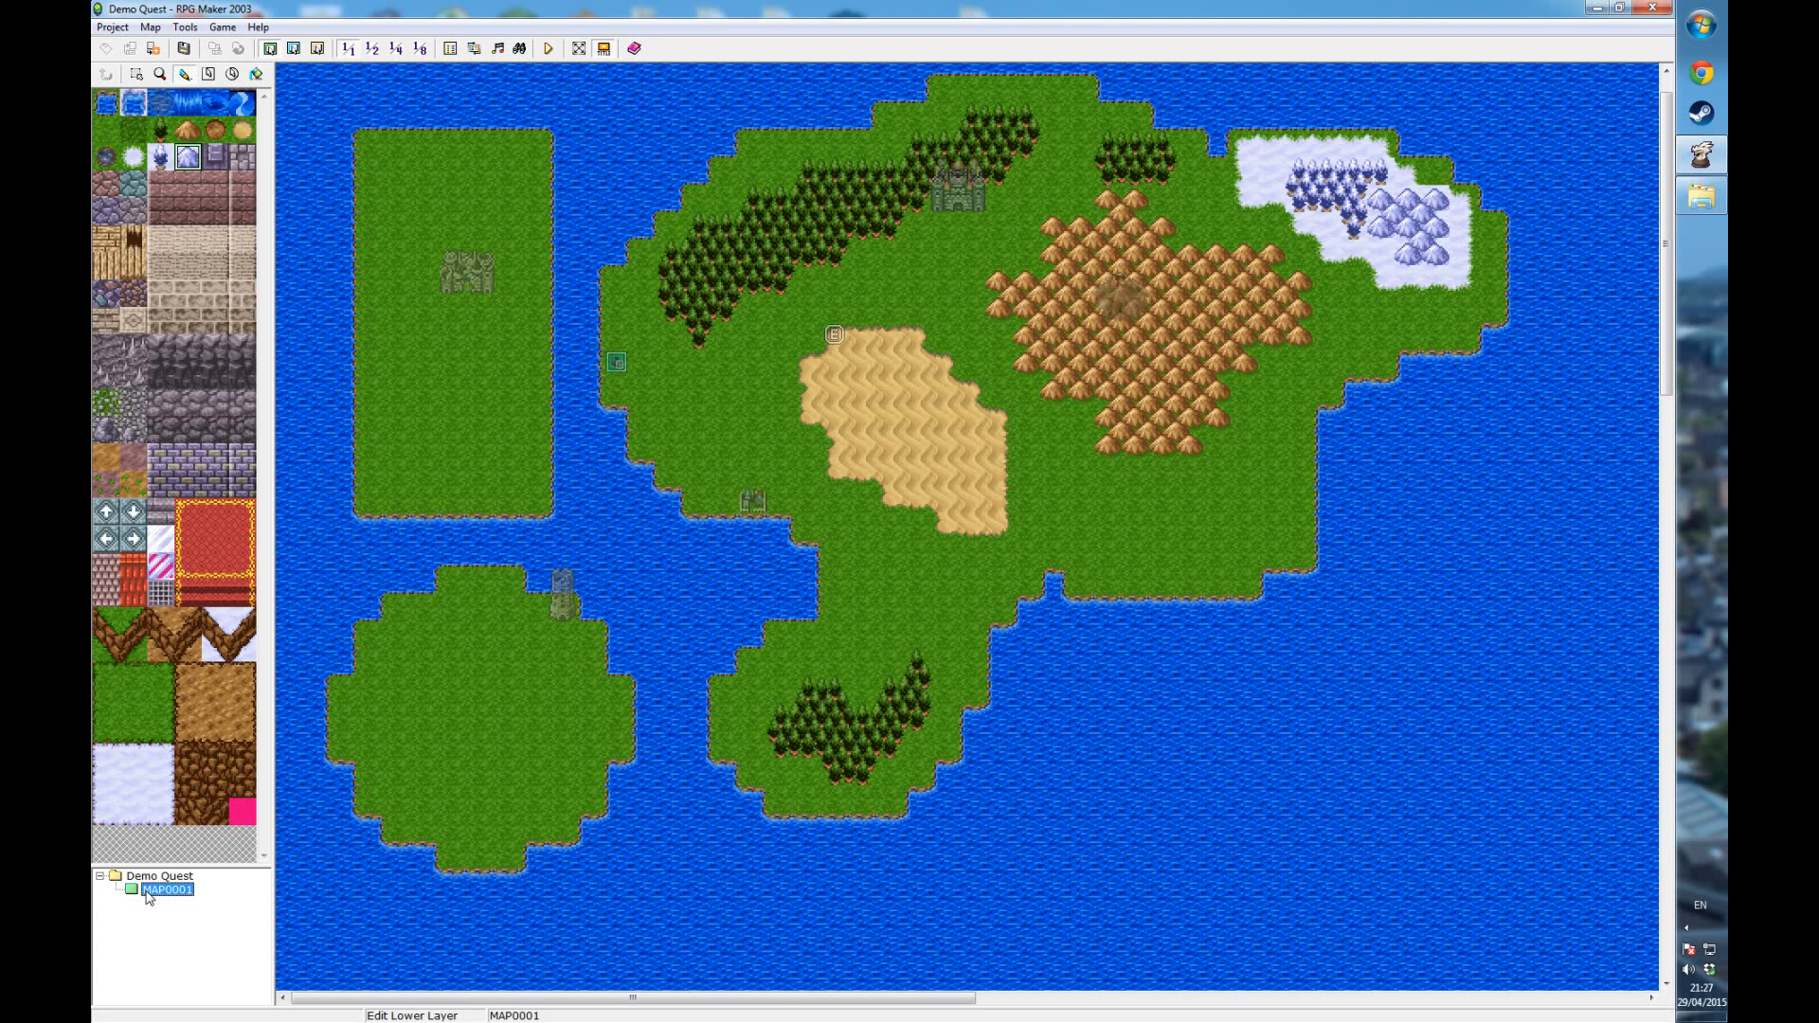
right_click(151, 893)
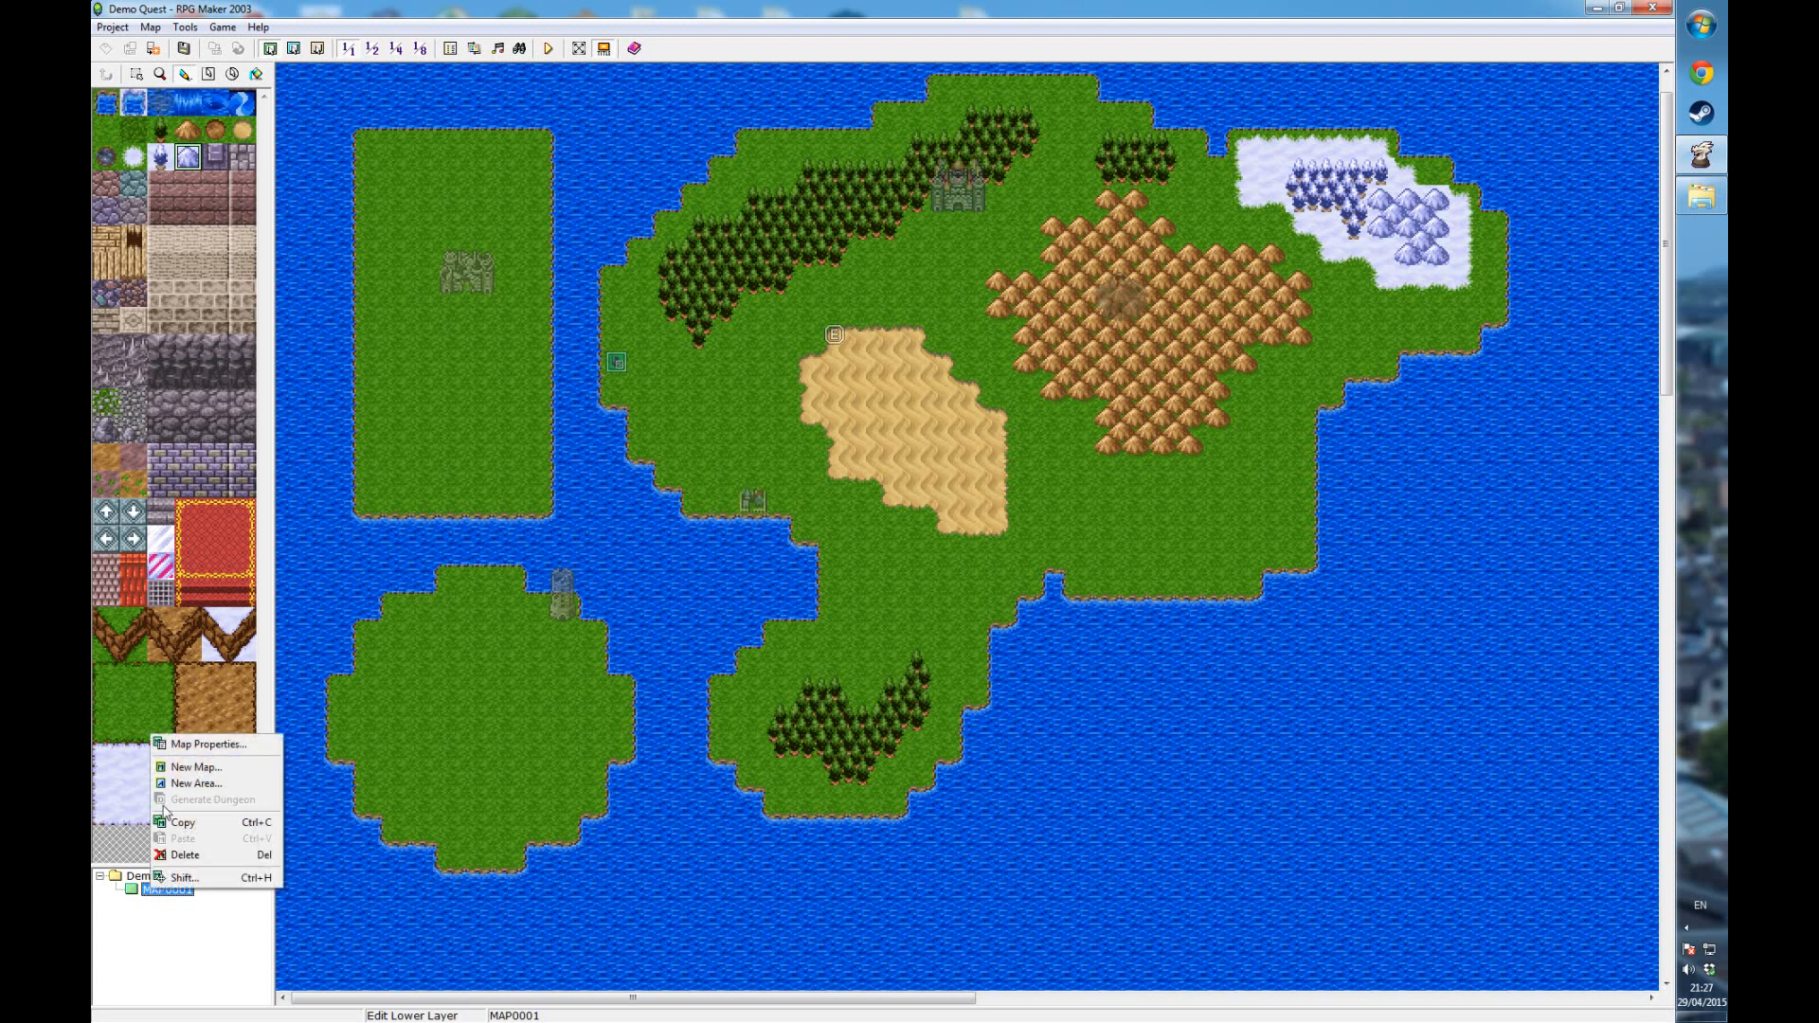
click(199, 748)
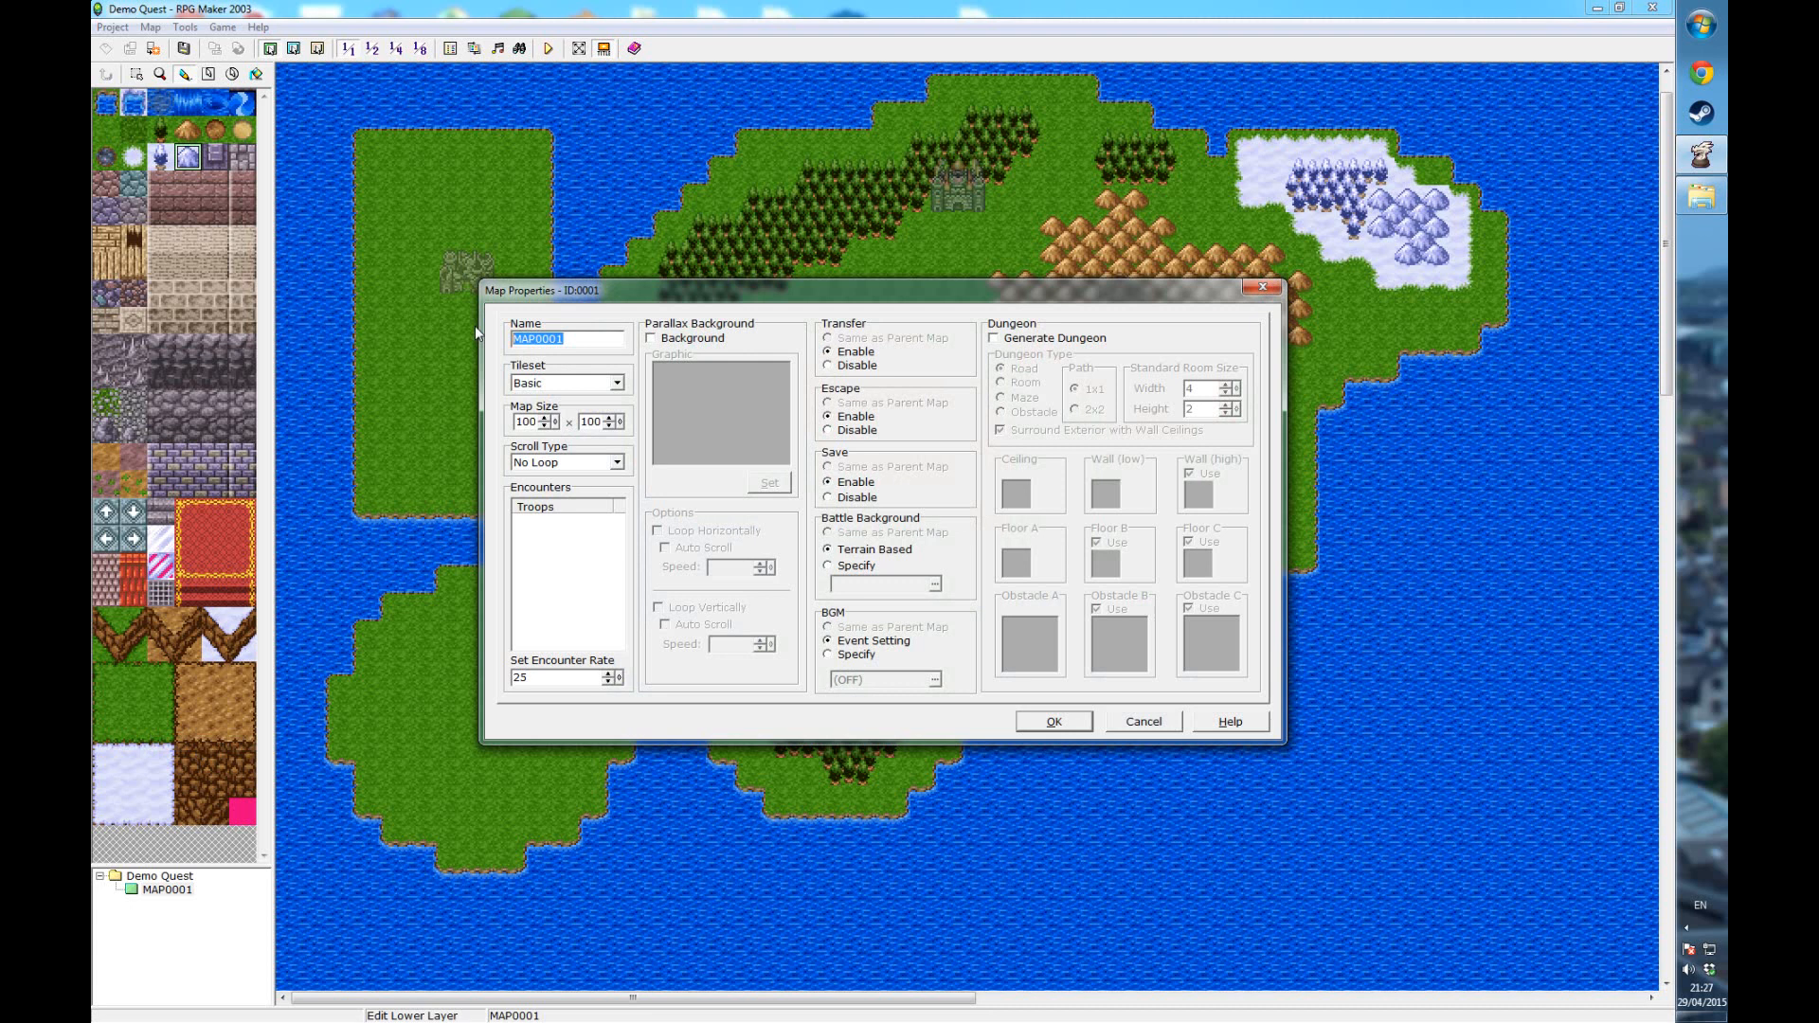
text(World Ma)
click(1042, 725)
- Open the World Map's properties and set its map size to 50 × 30
click(371, 48)
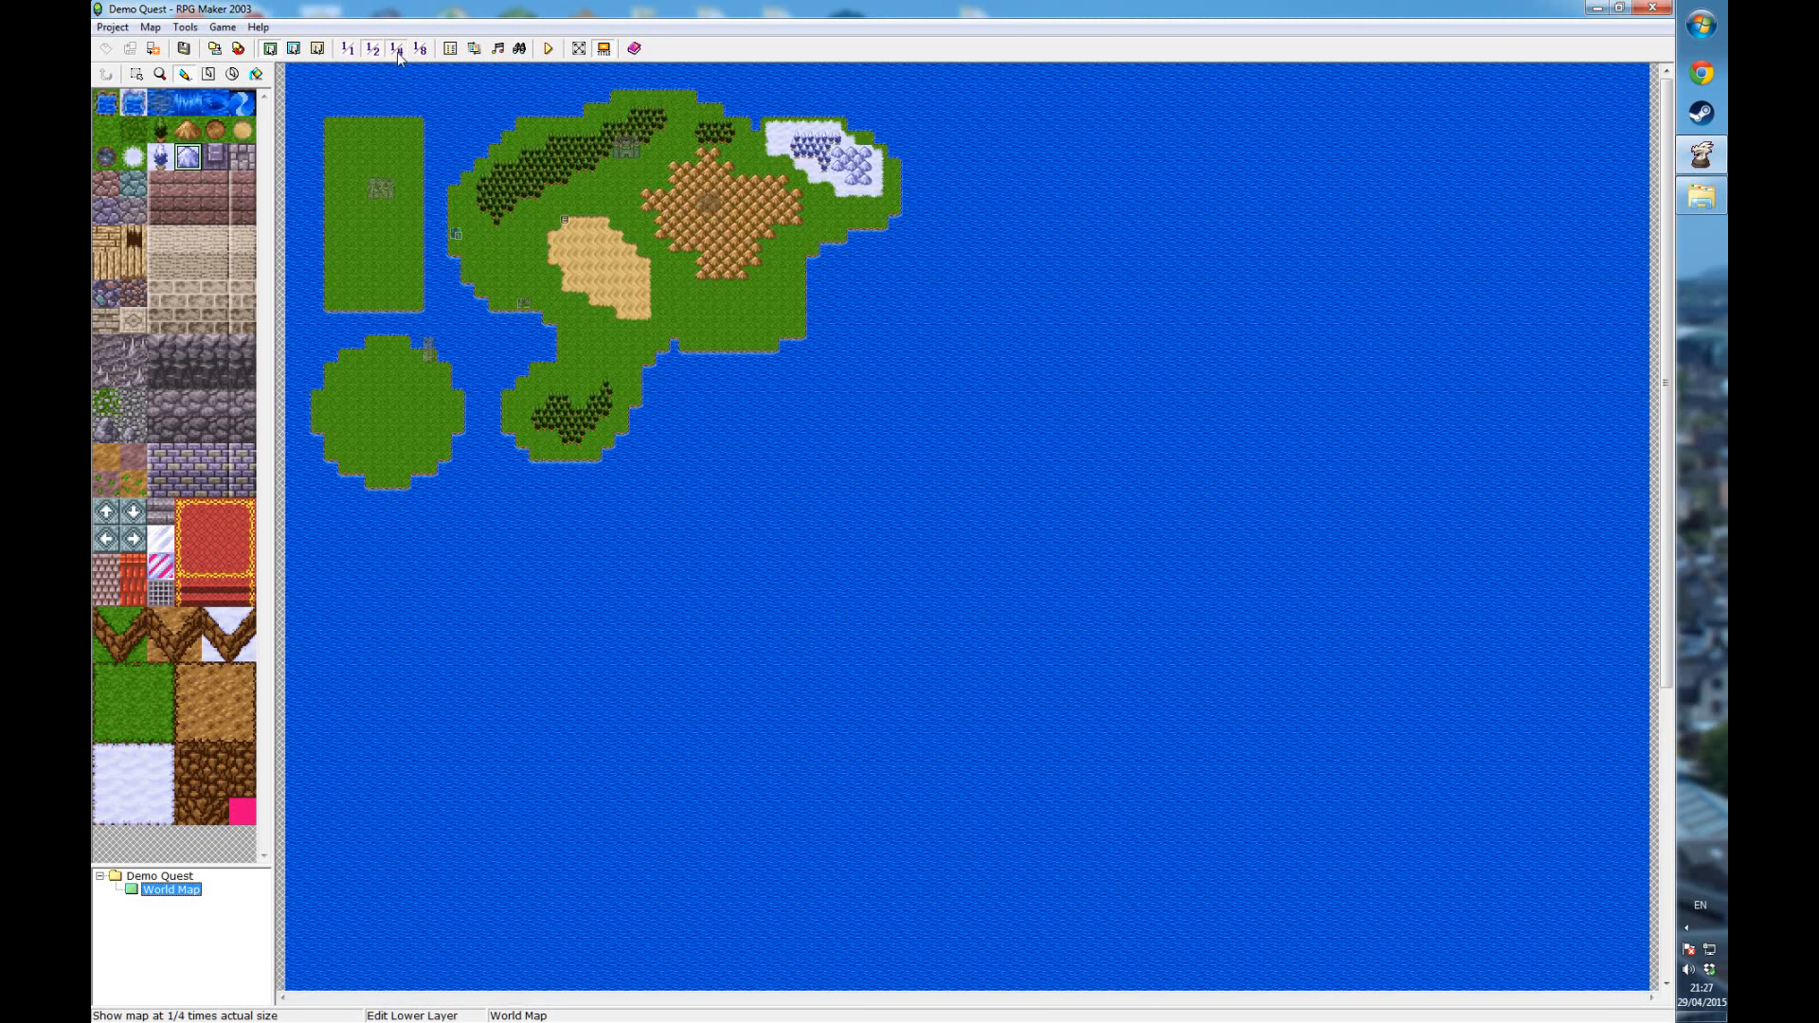
click(396, 49)
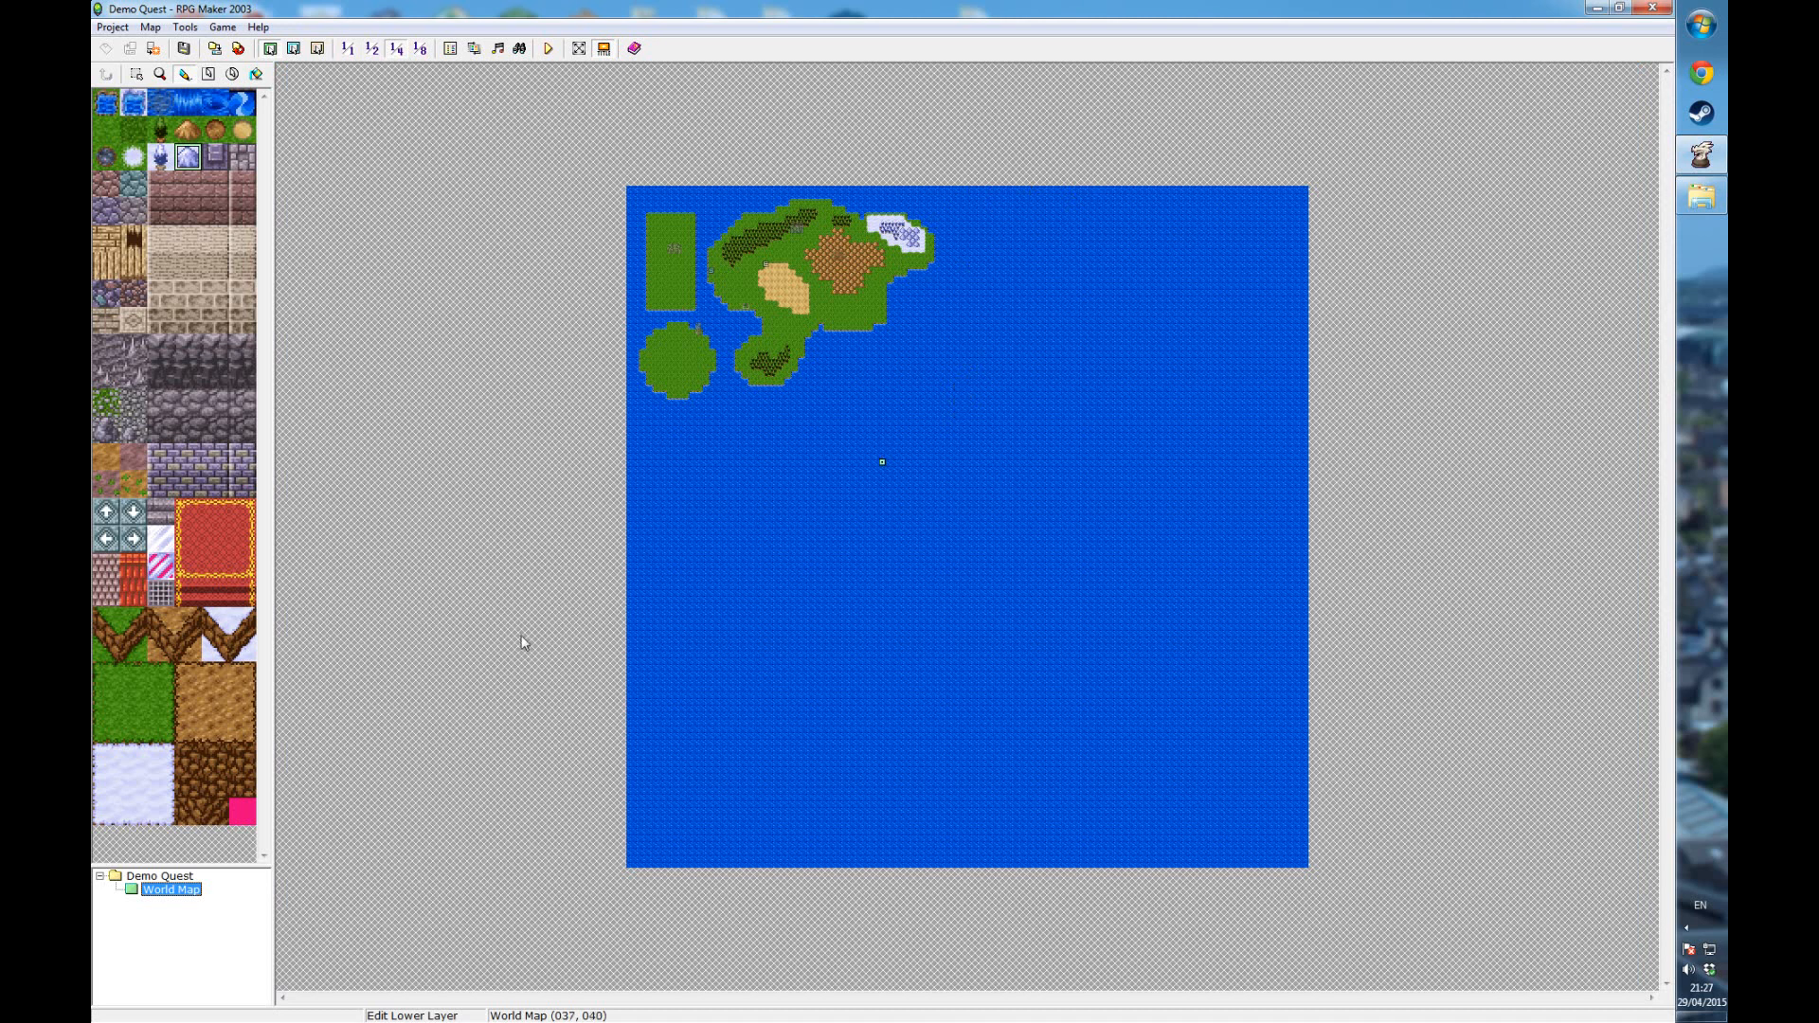
right_click(185, 894)
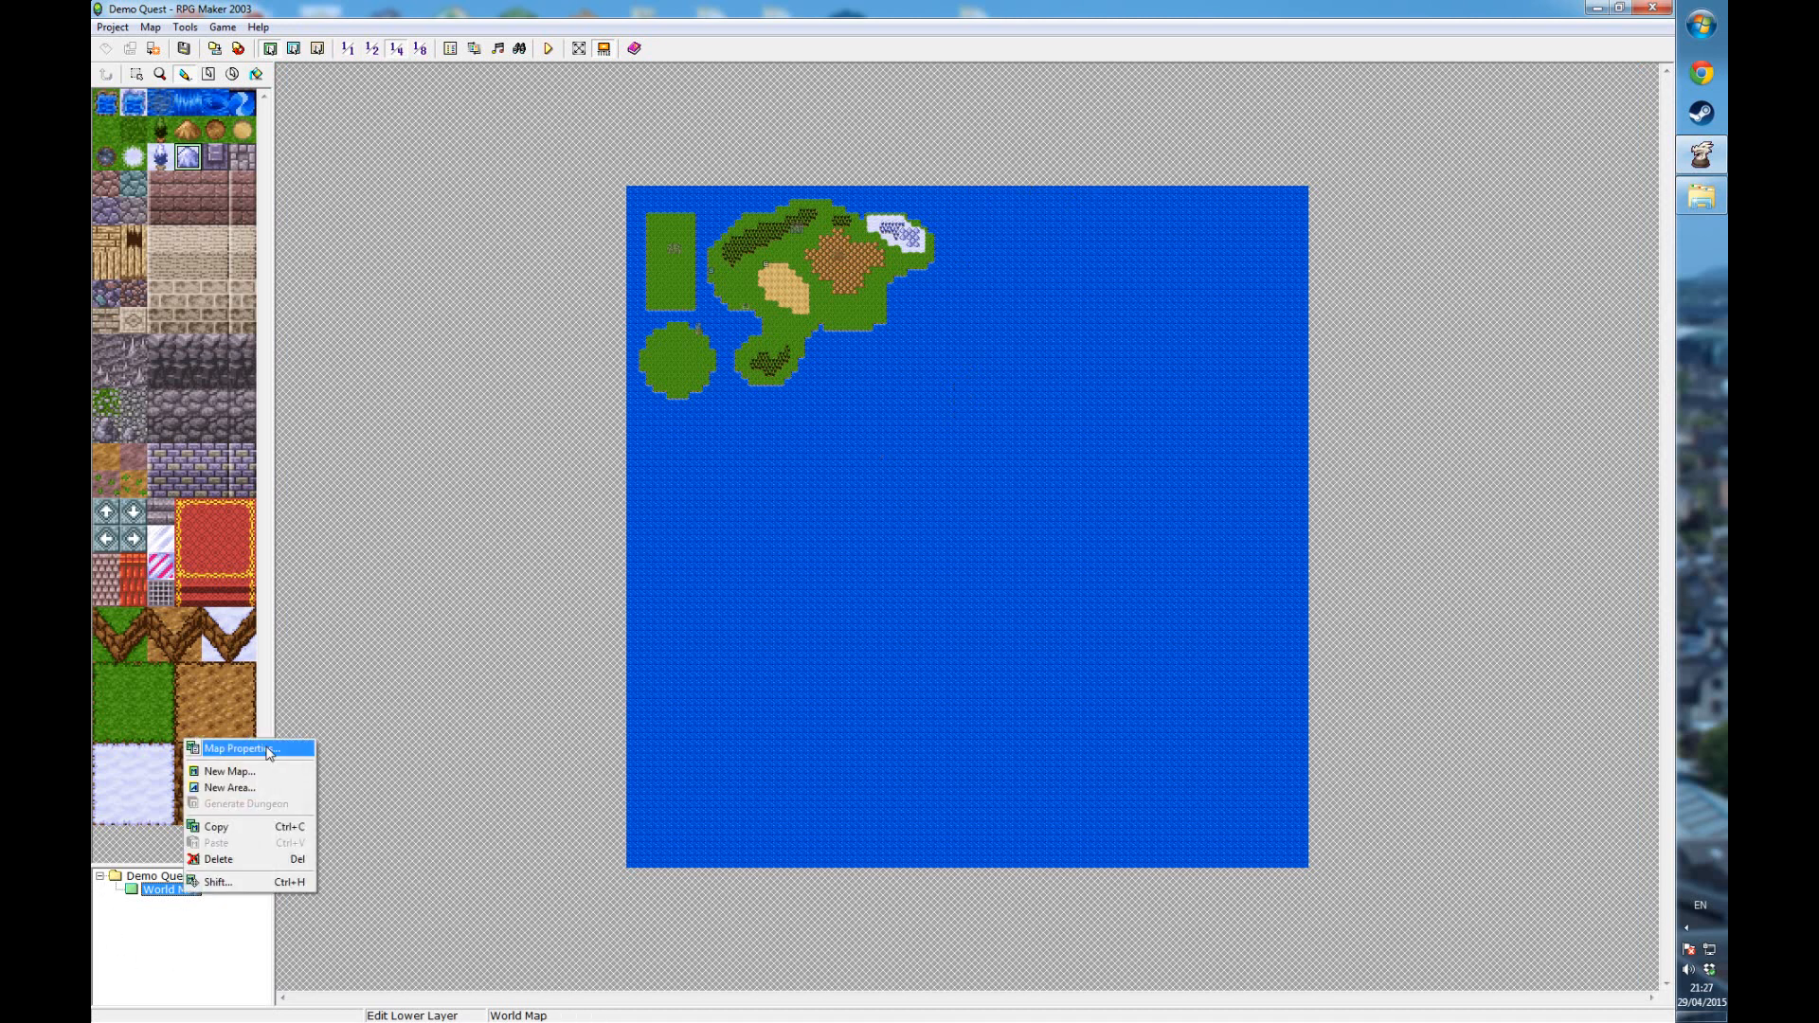
click(227, 751)
click(542, 418)
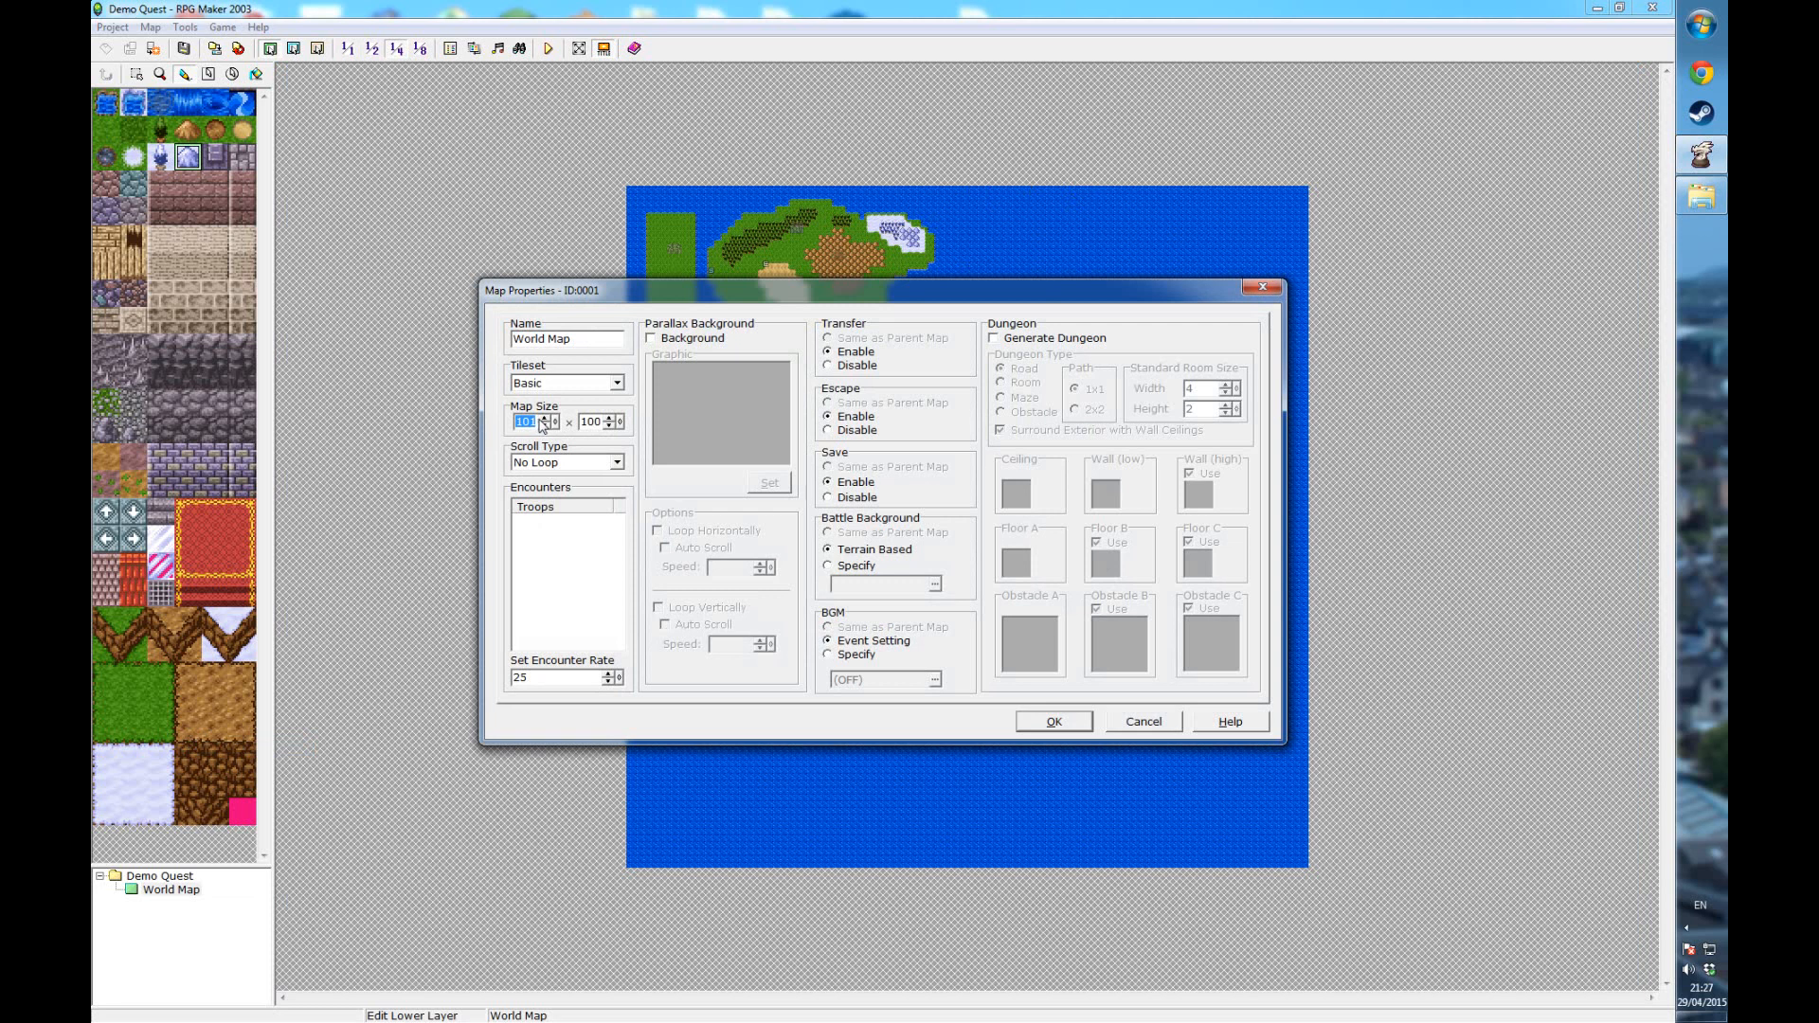
text(50)
key(Tab)
text(3)
- Set the World Map's scroll type to Both Loop and apply the map properties
click(617, 462)
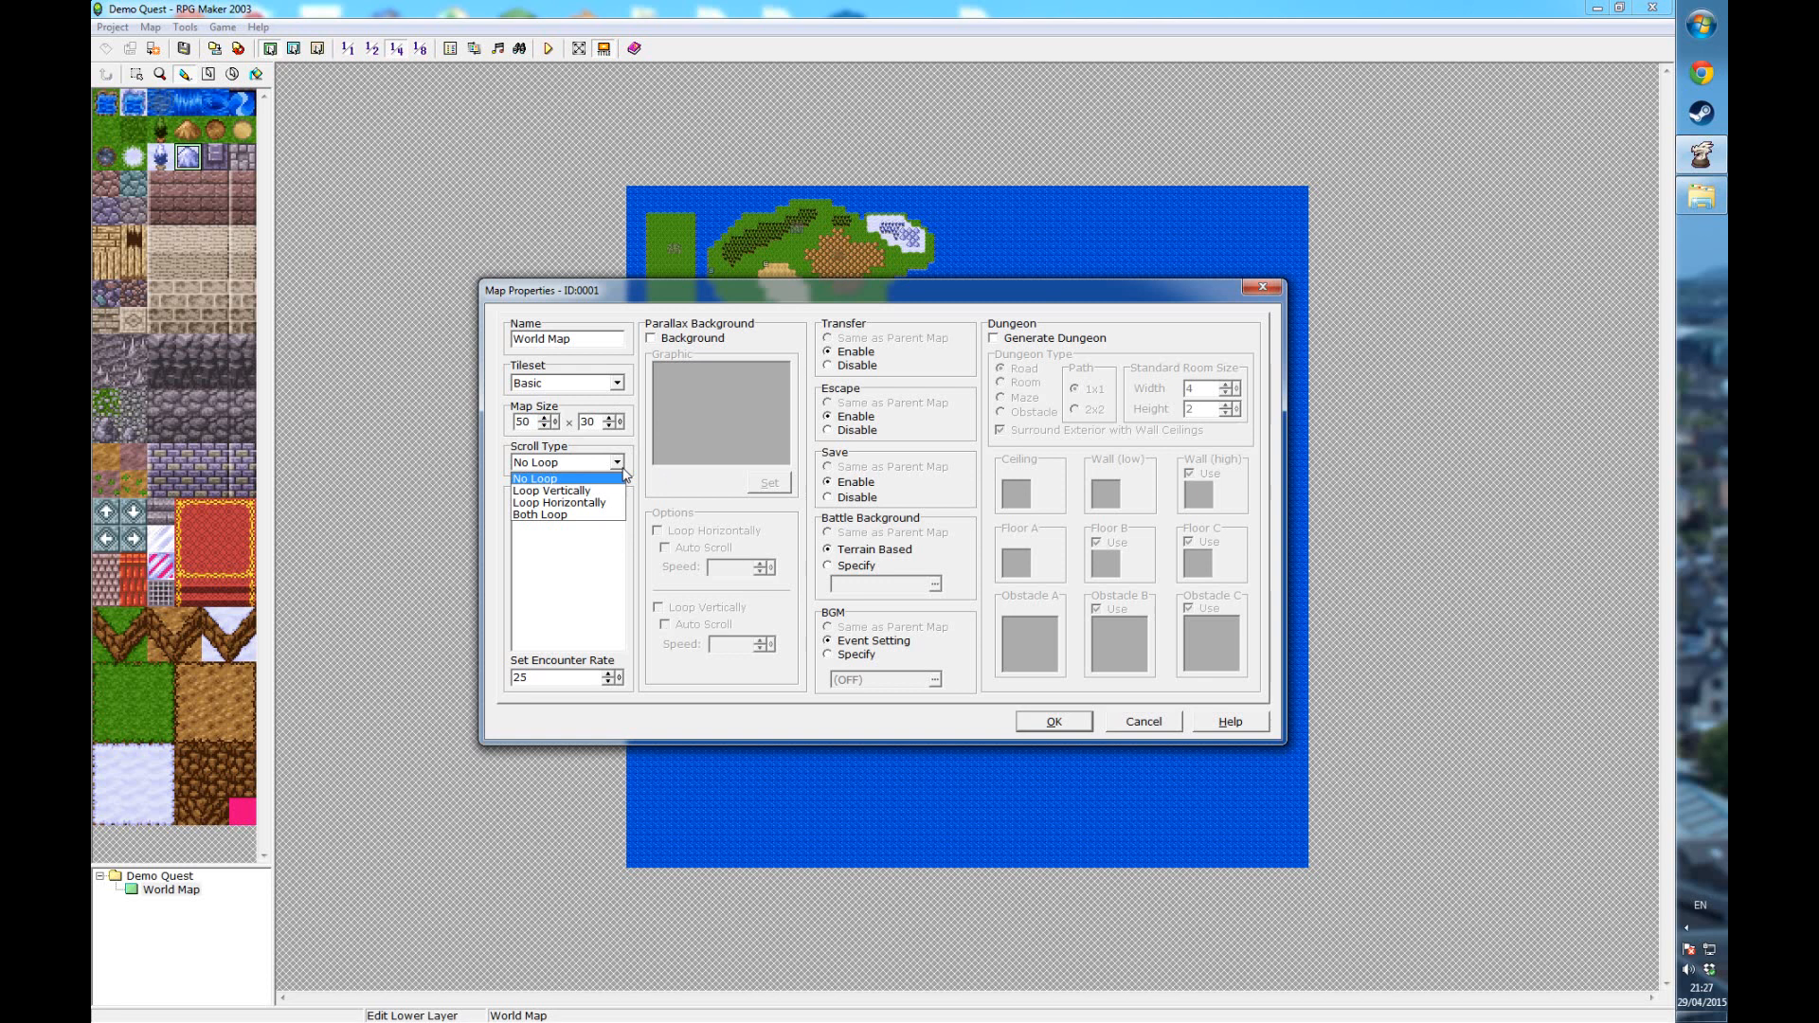
click(616, 475)
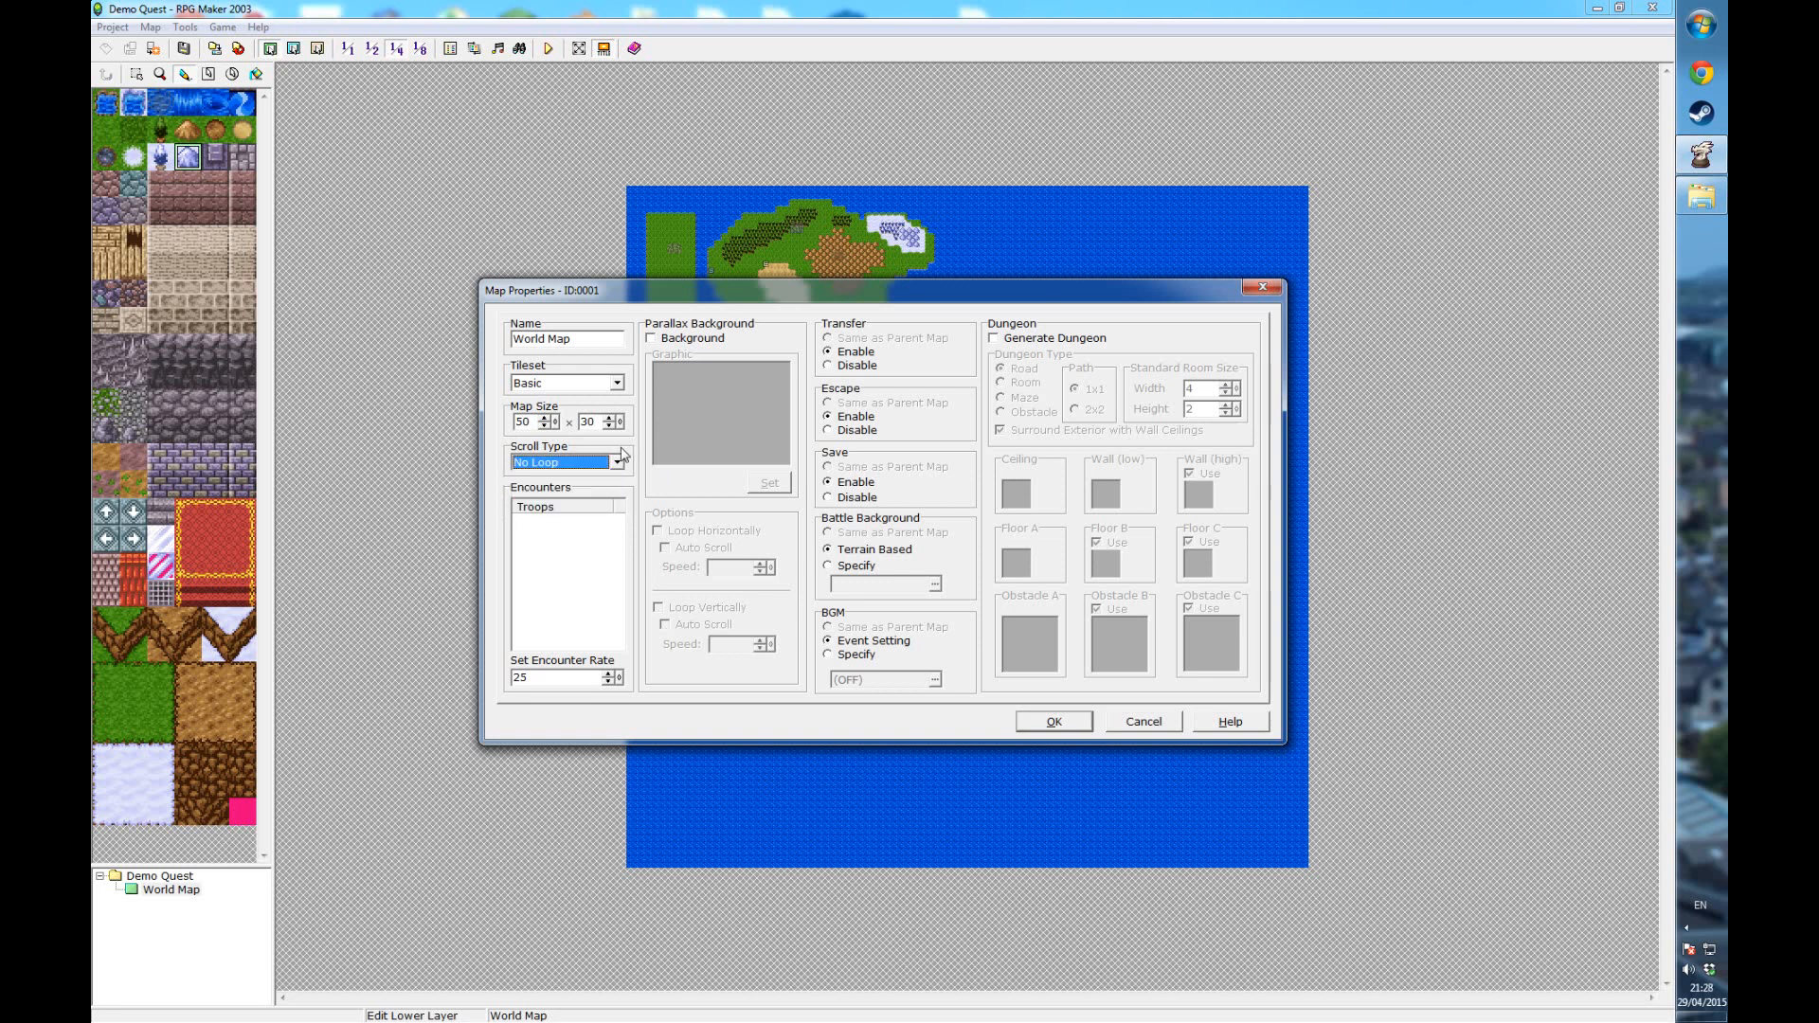
click(616, 463)
click(579, 515)
click(1052, 722)
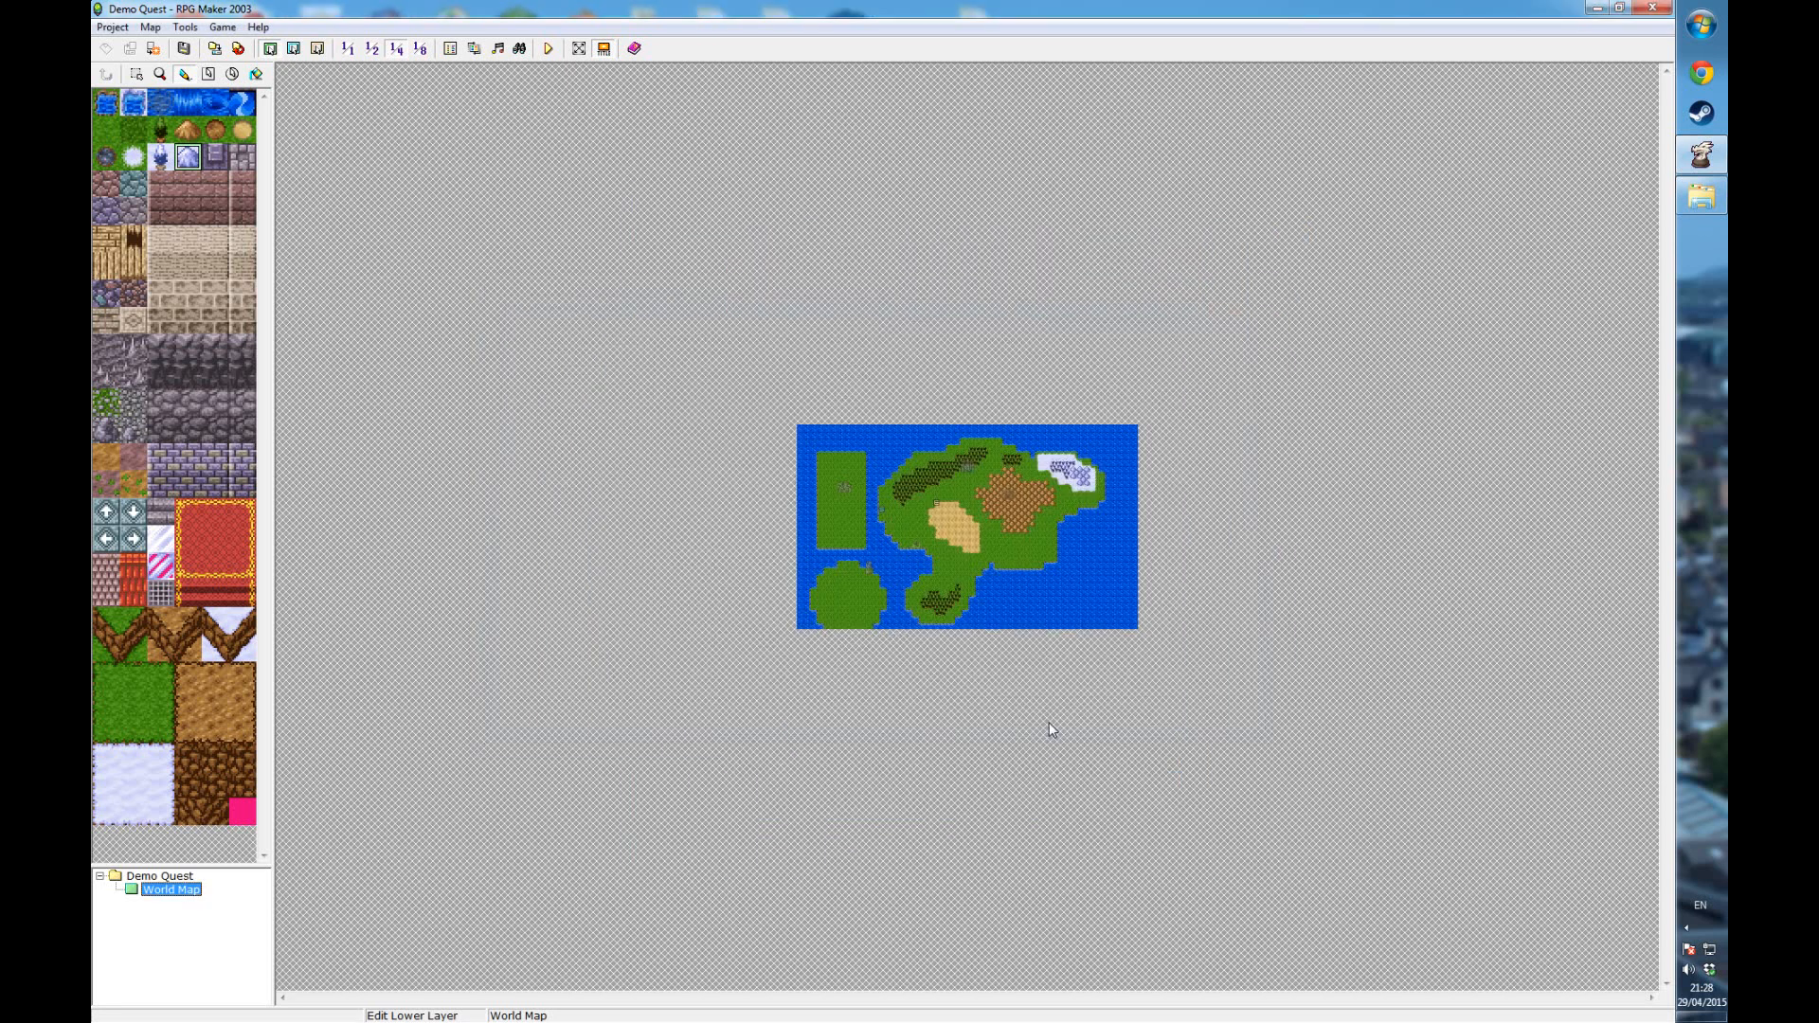
- Show the World Map at actual size, save the project and start a playtest
click(350, 48)
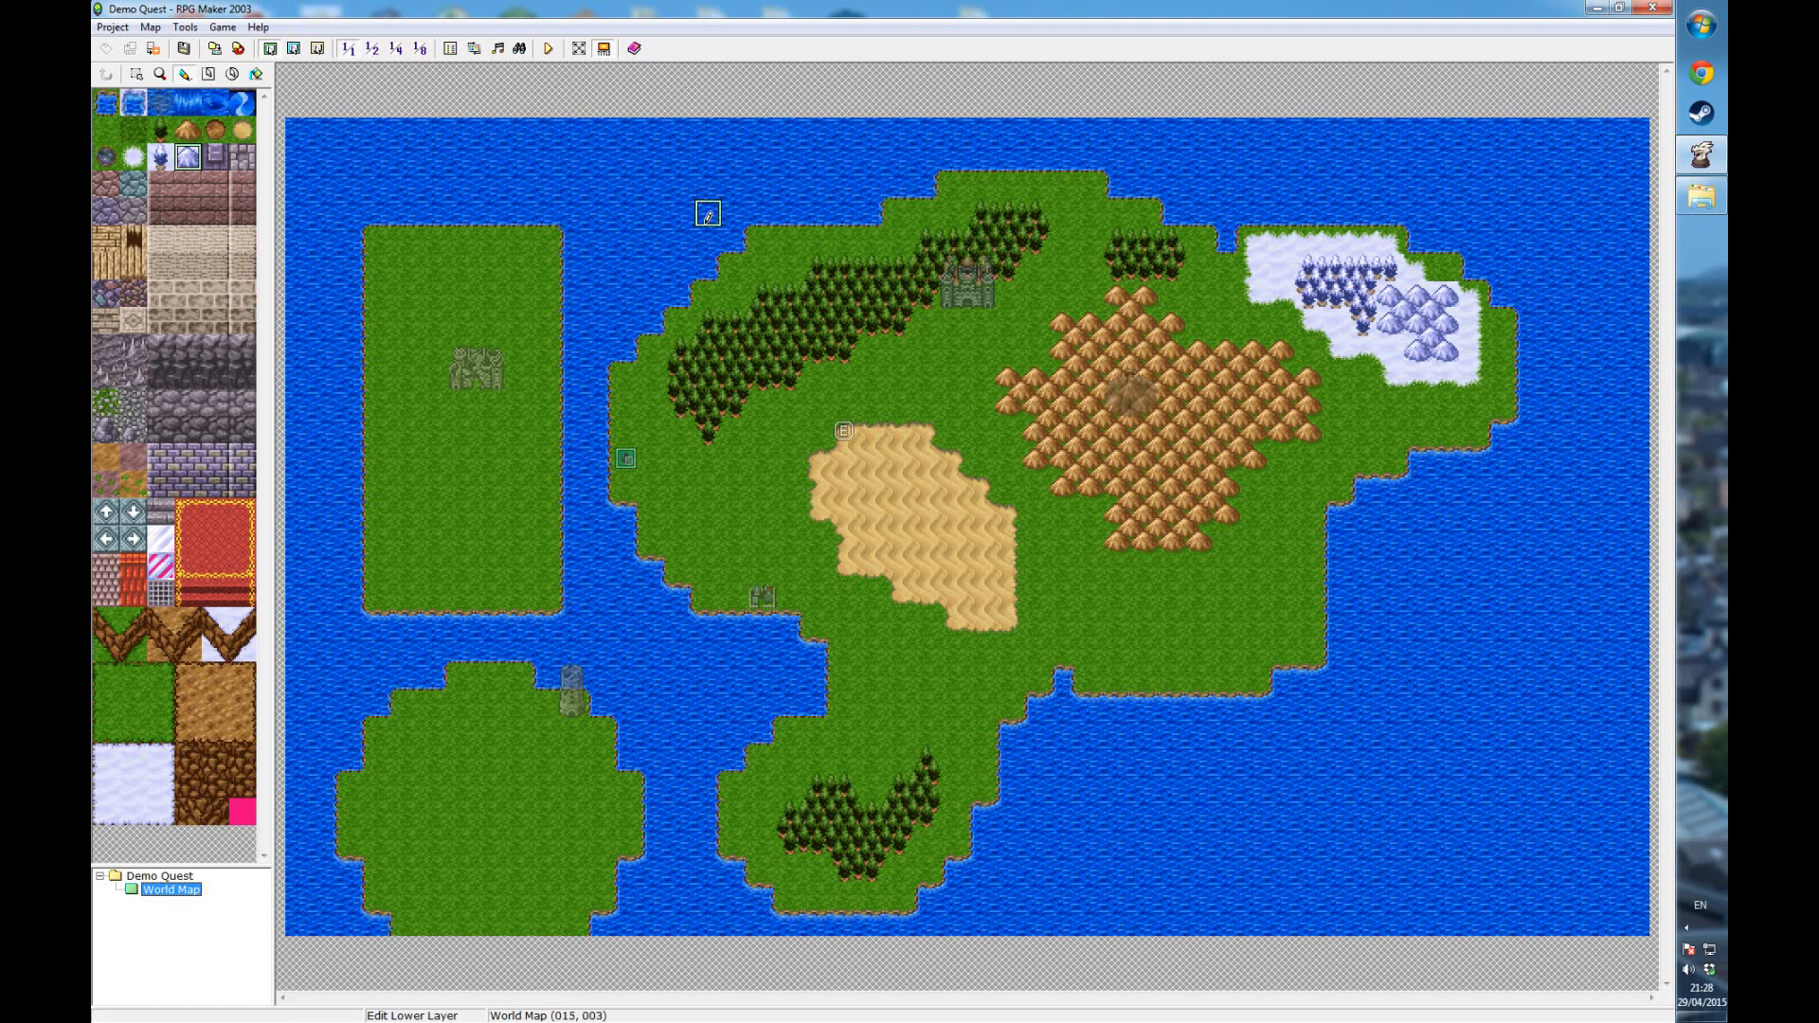
click(550, 48)
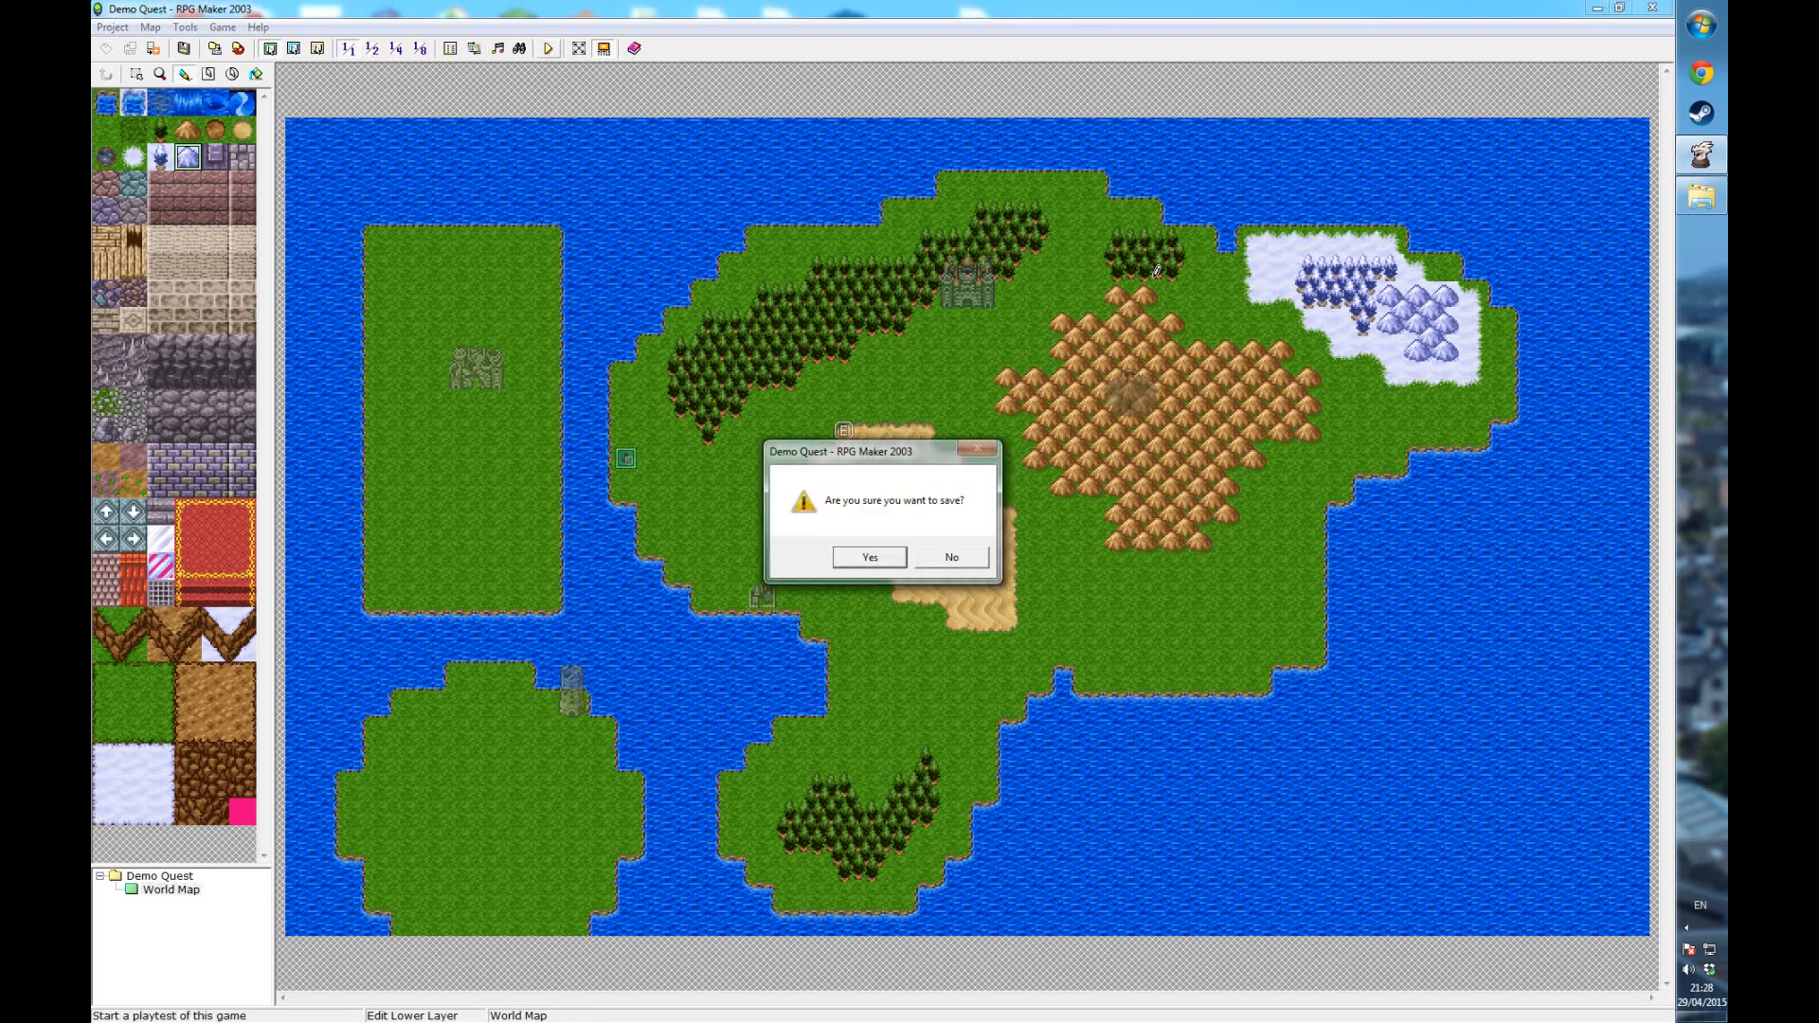
key(Return)
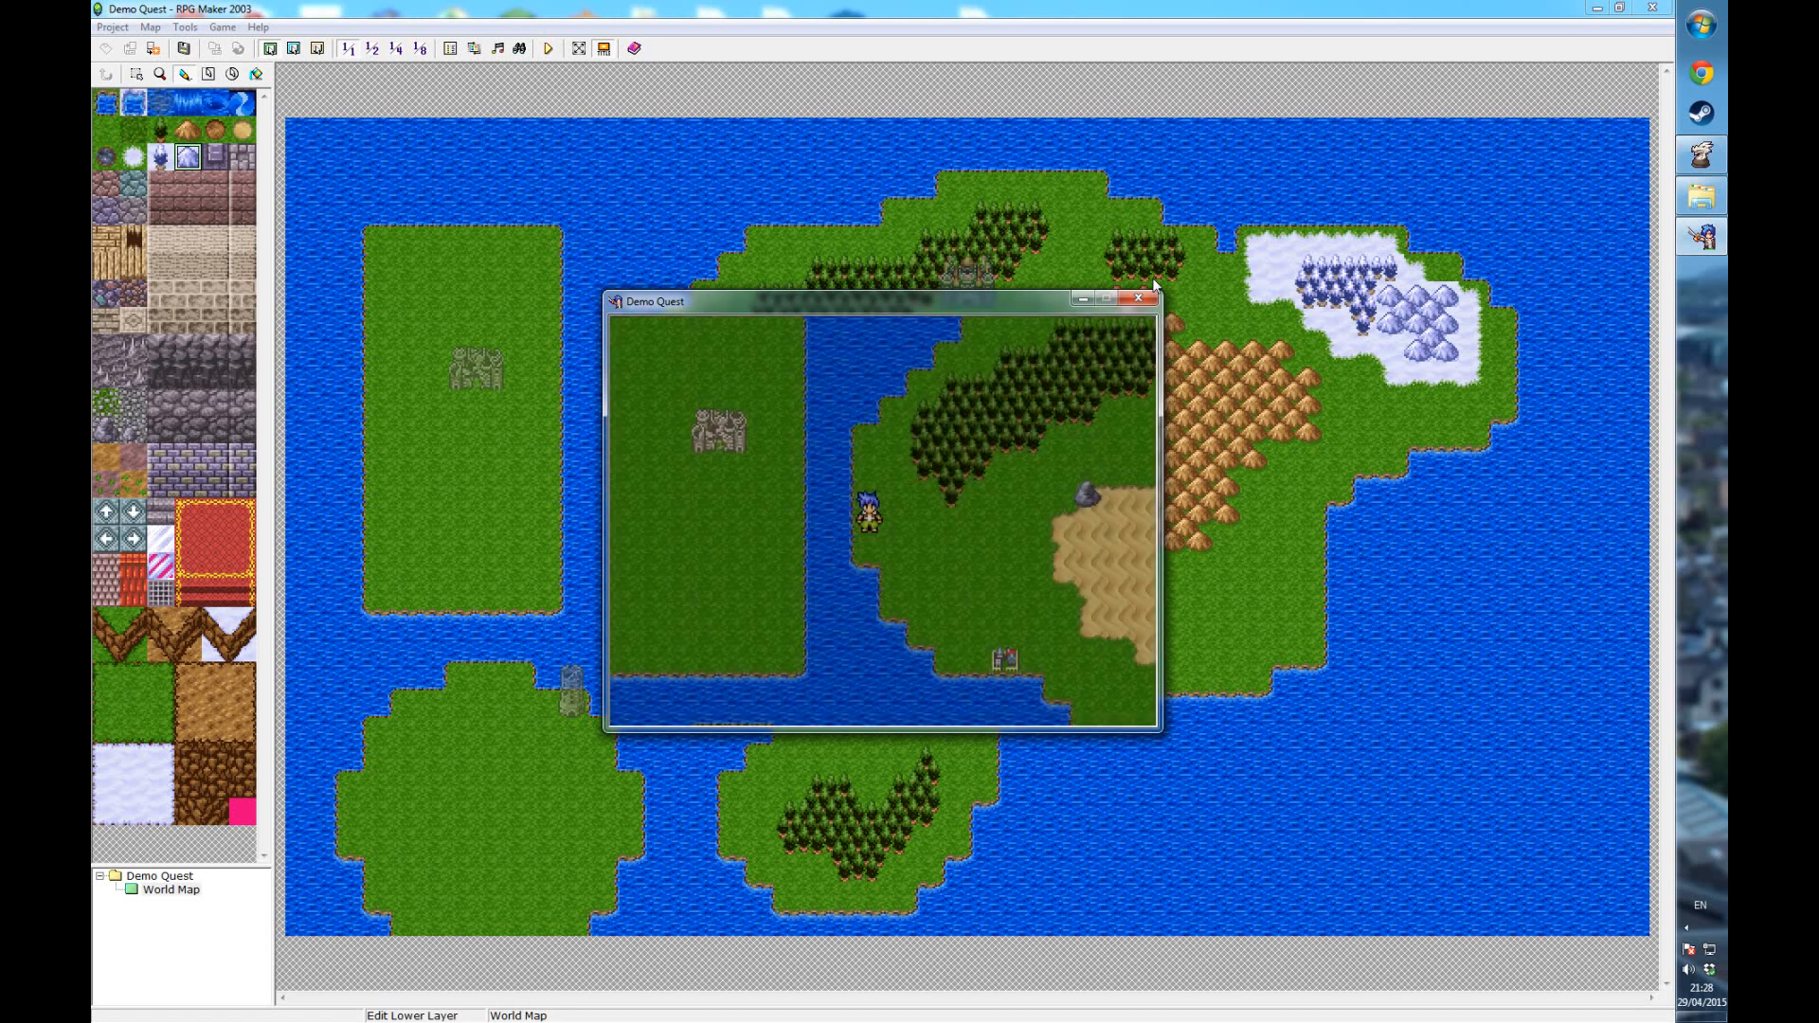
- Walk the hero southeast past the desert and through the southern forest, then return to the grass north of the desert
key(Right)
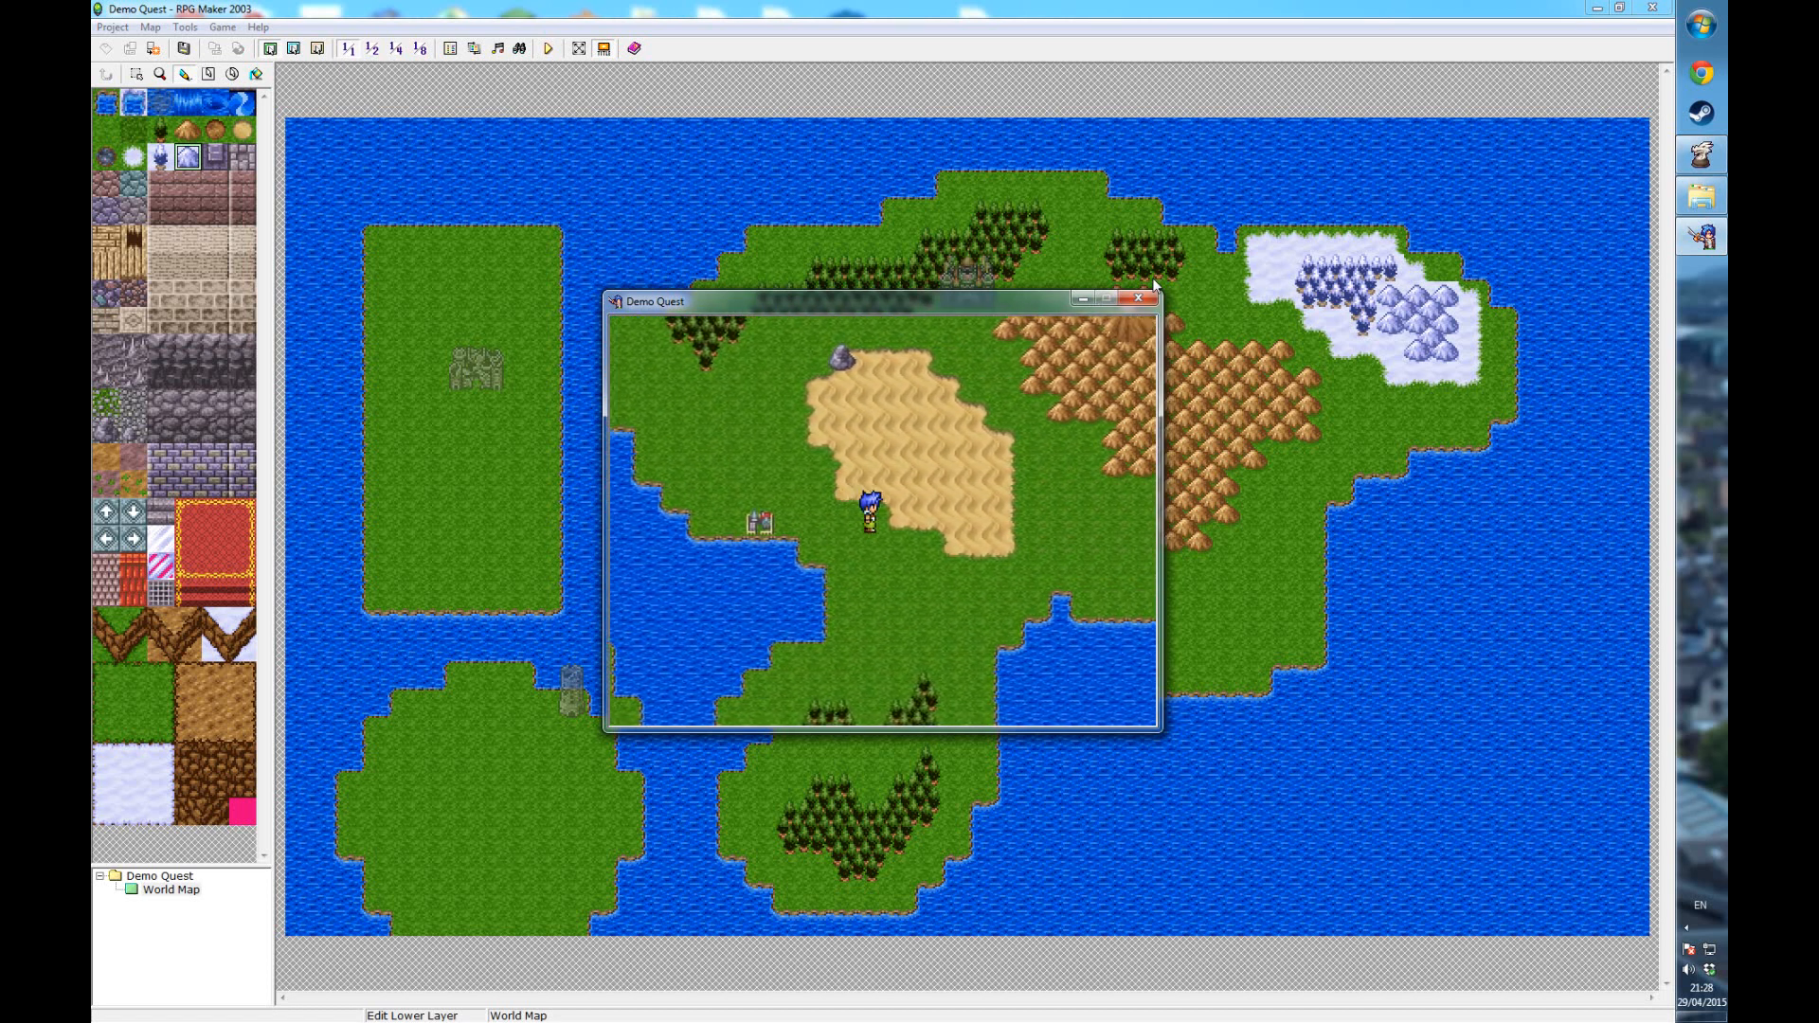
key(Down)
key(Down)
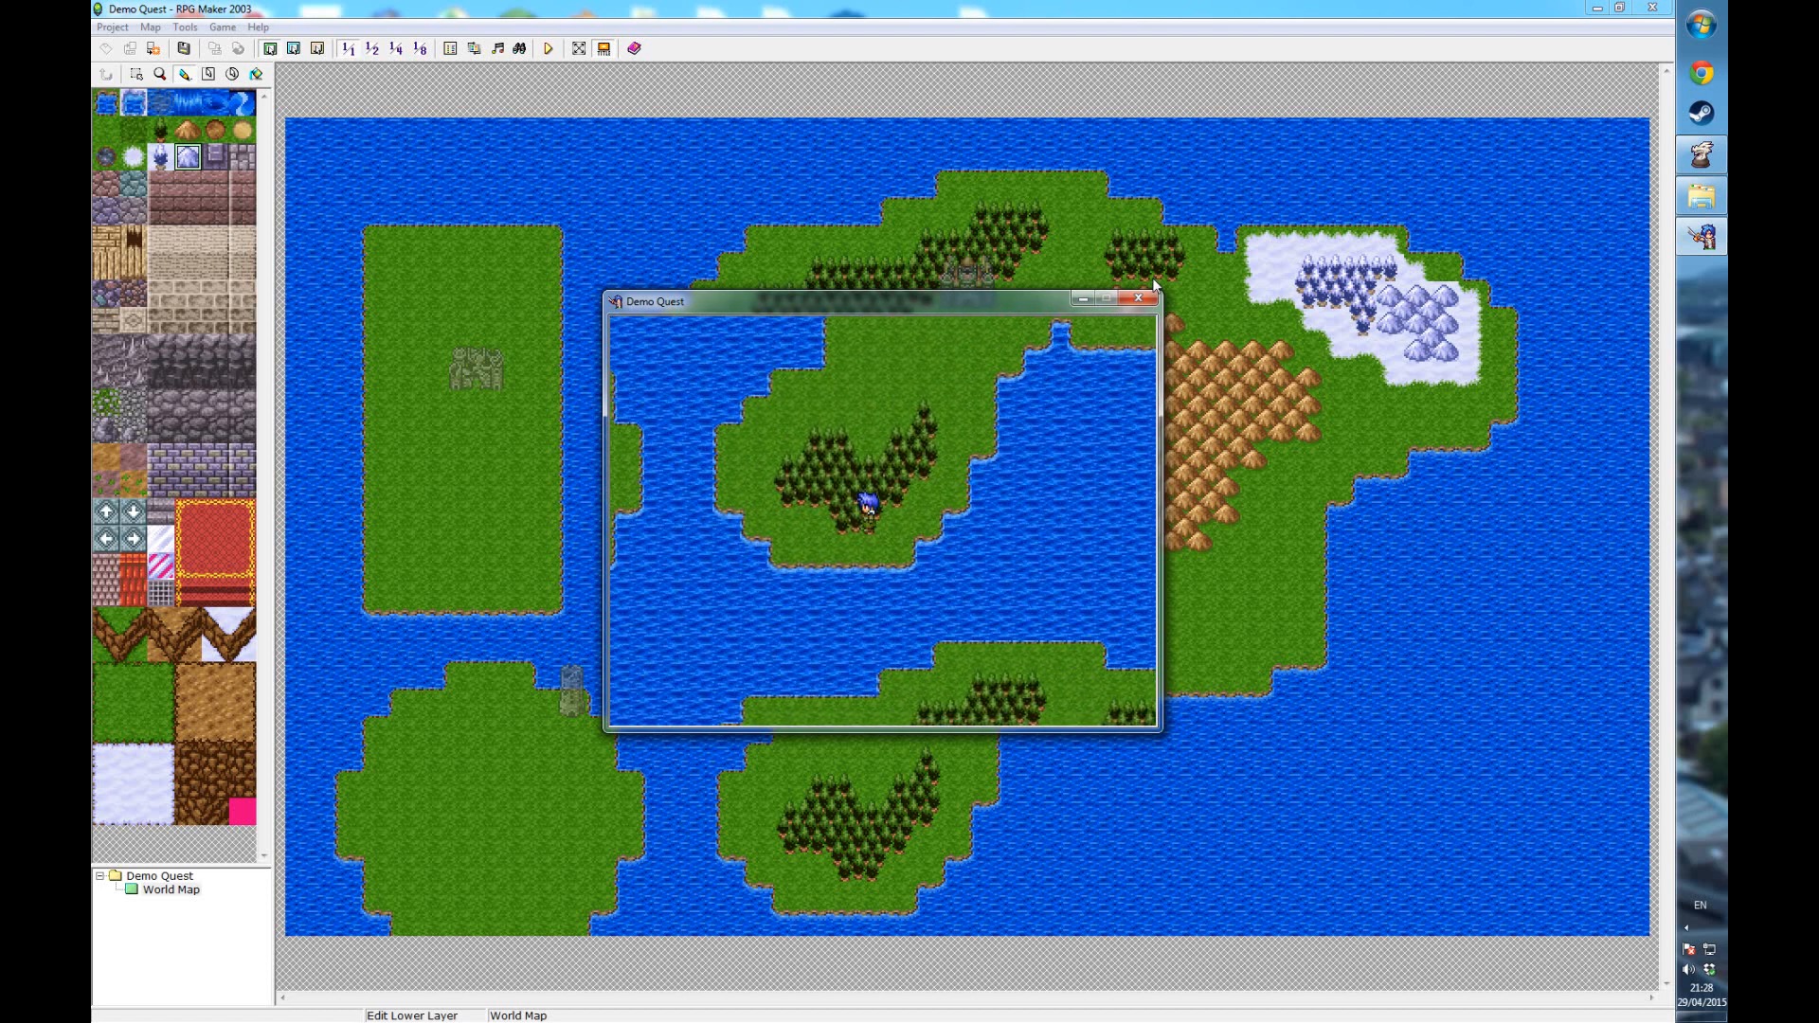
key(Down)
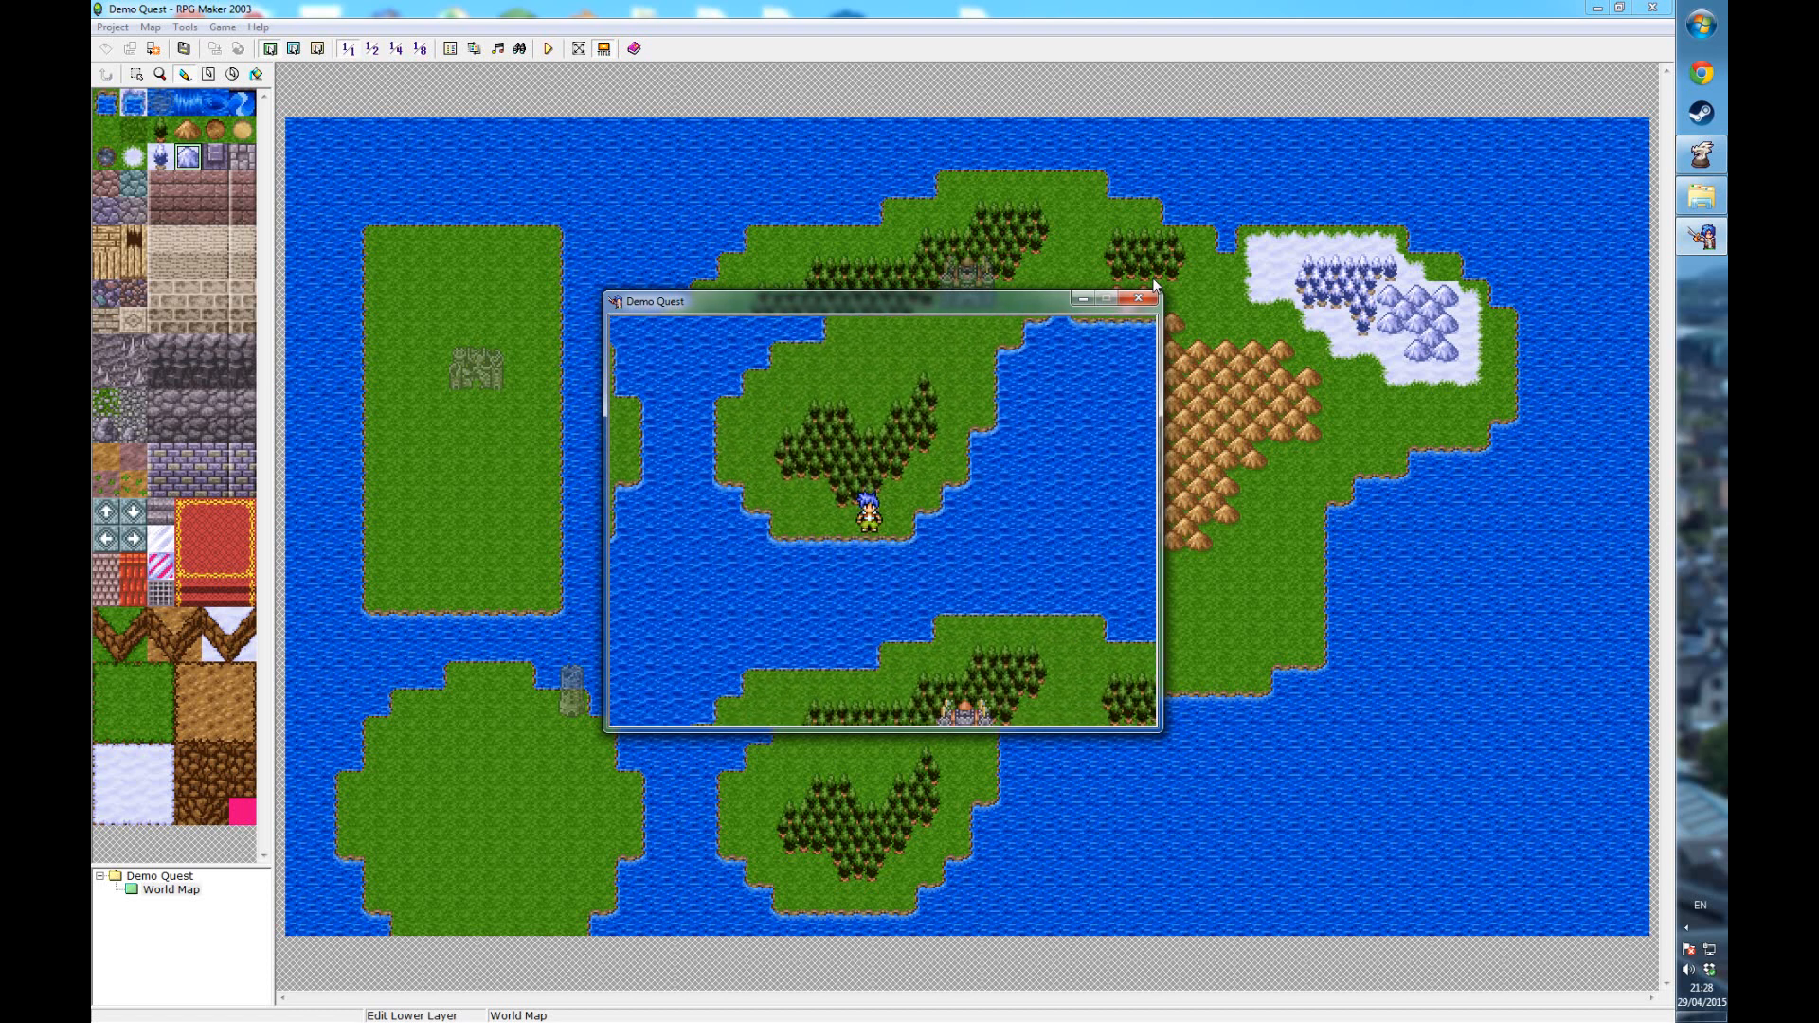
key(Right)
key(Up)
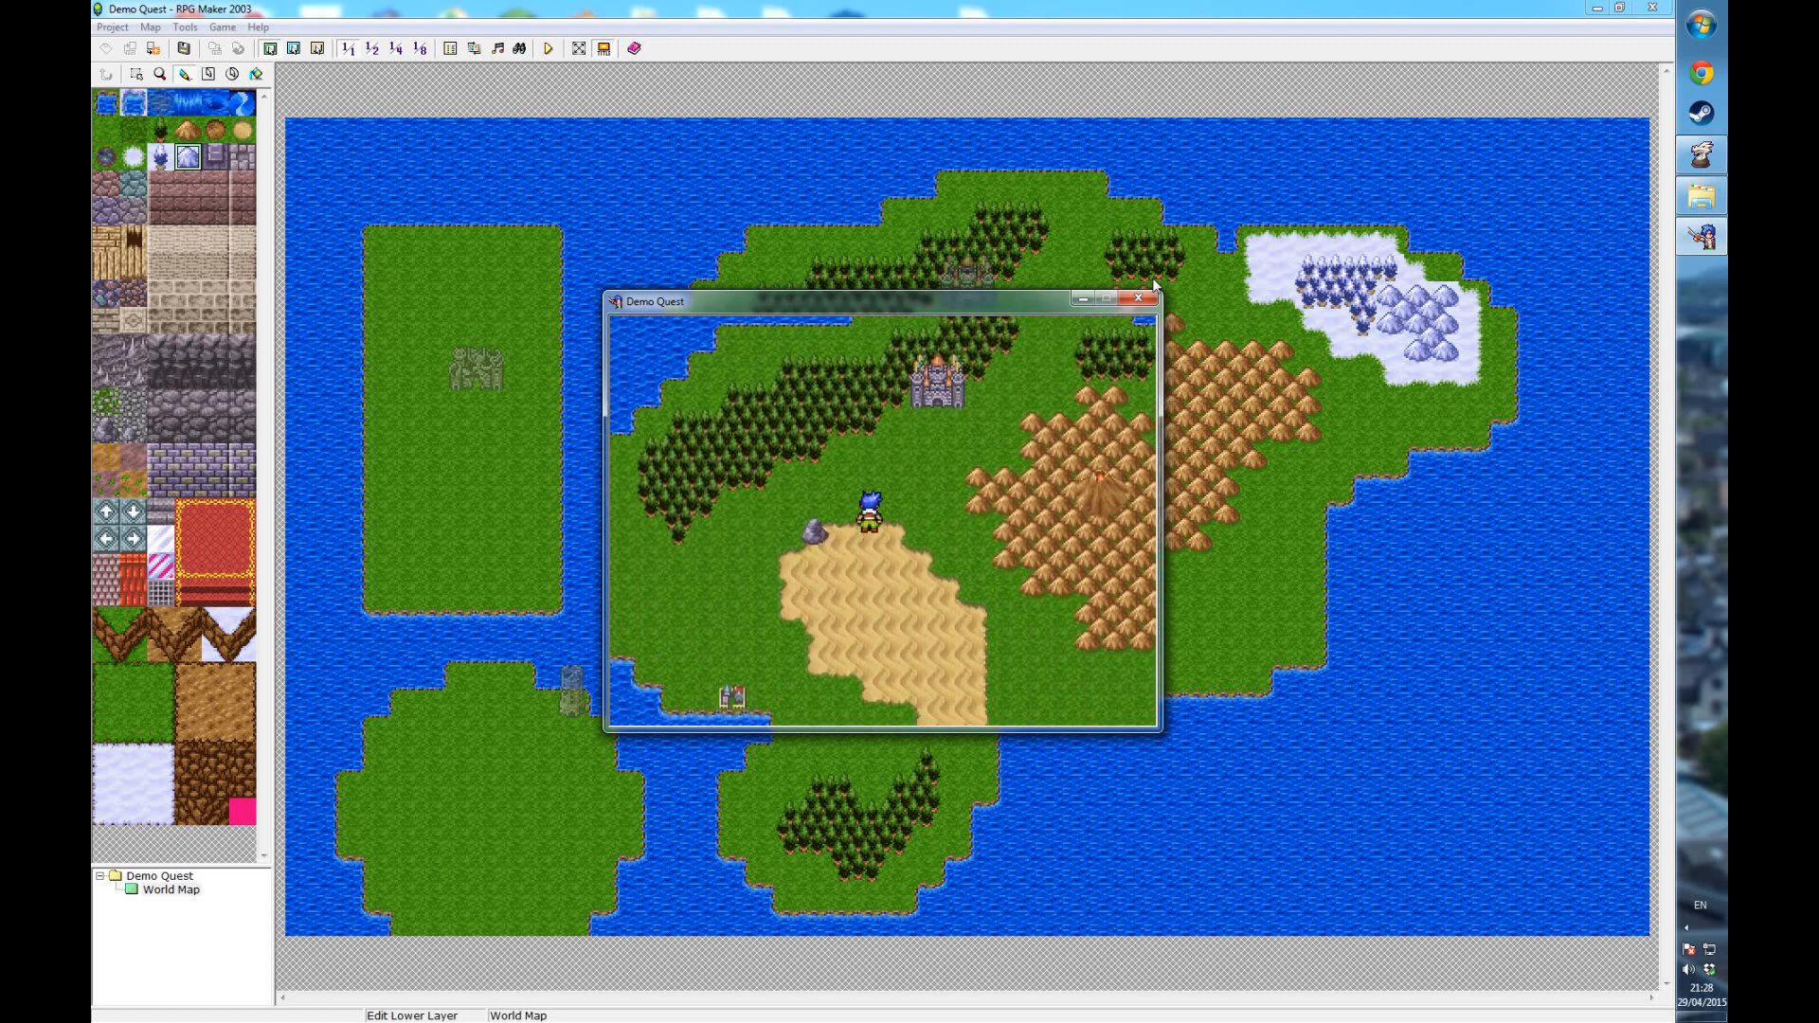
- Interact with the rock from its northern side, dismiss its message and close the playtest
key(Left)
key(Down)
key(Return)
key(Return)
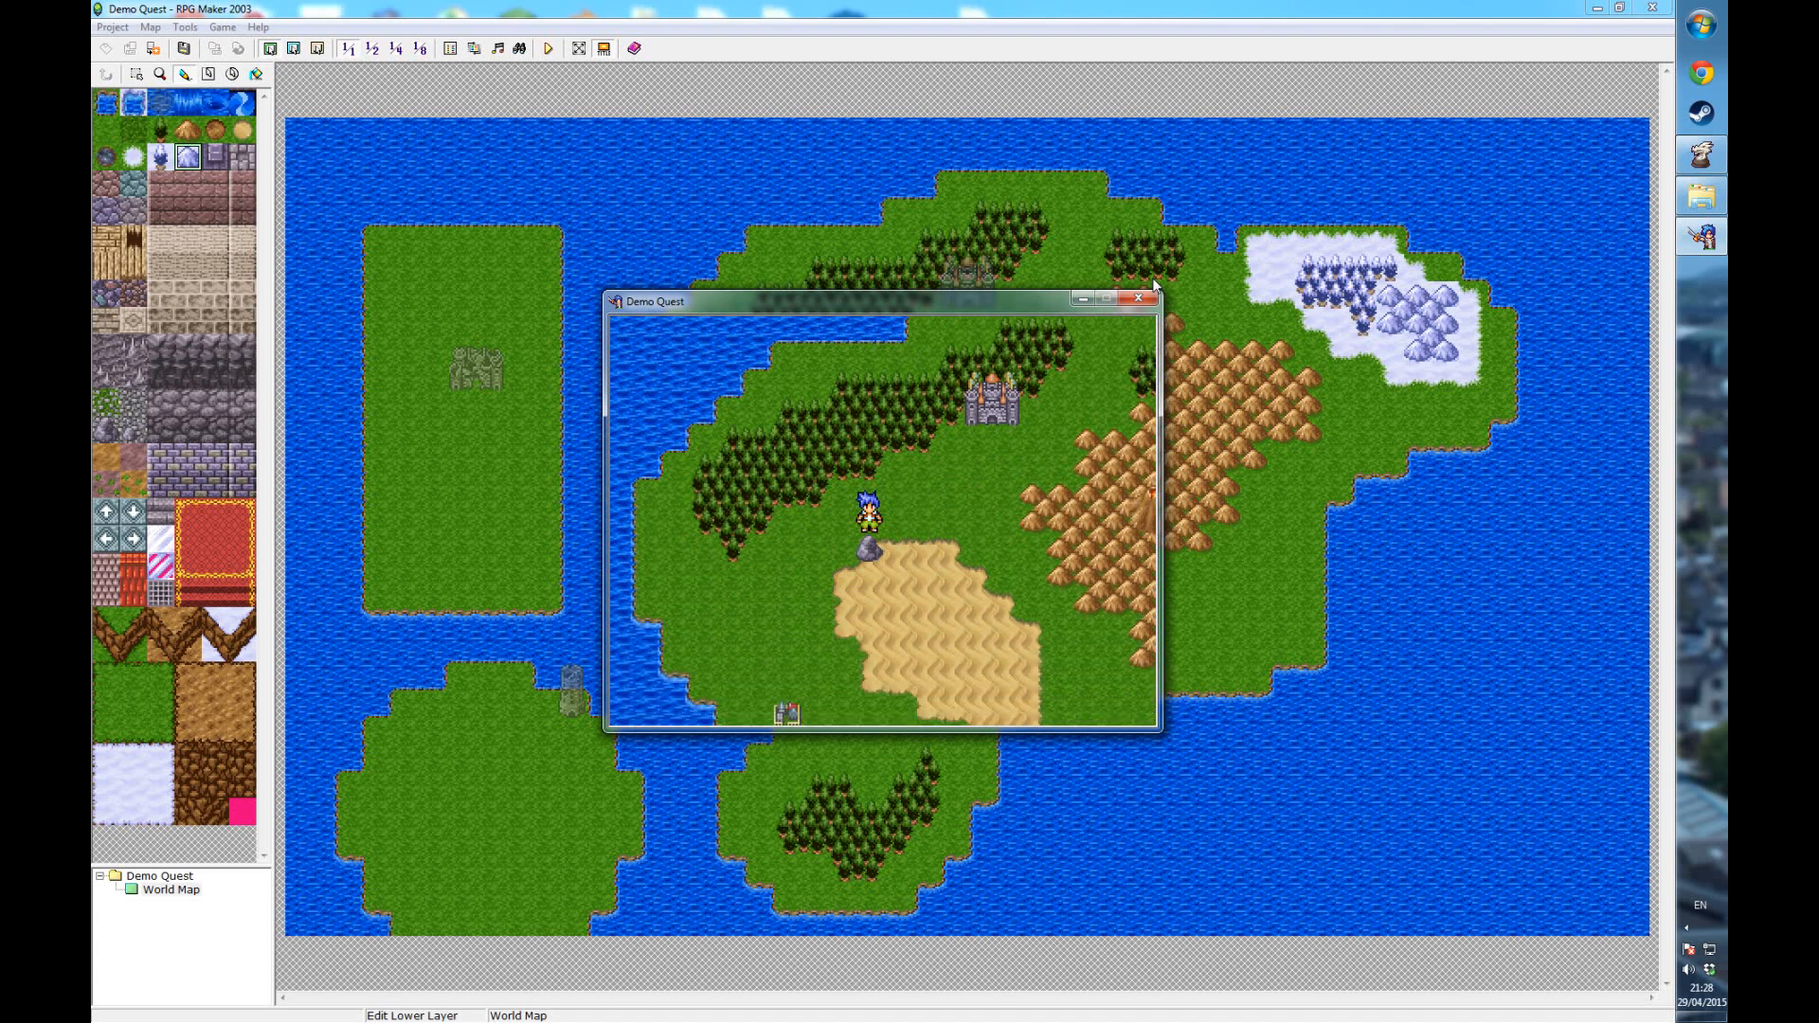
key(Down)
key(Right)
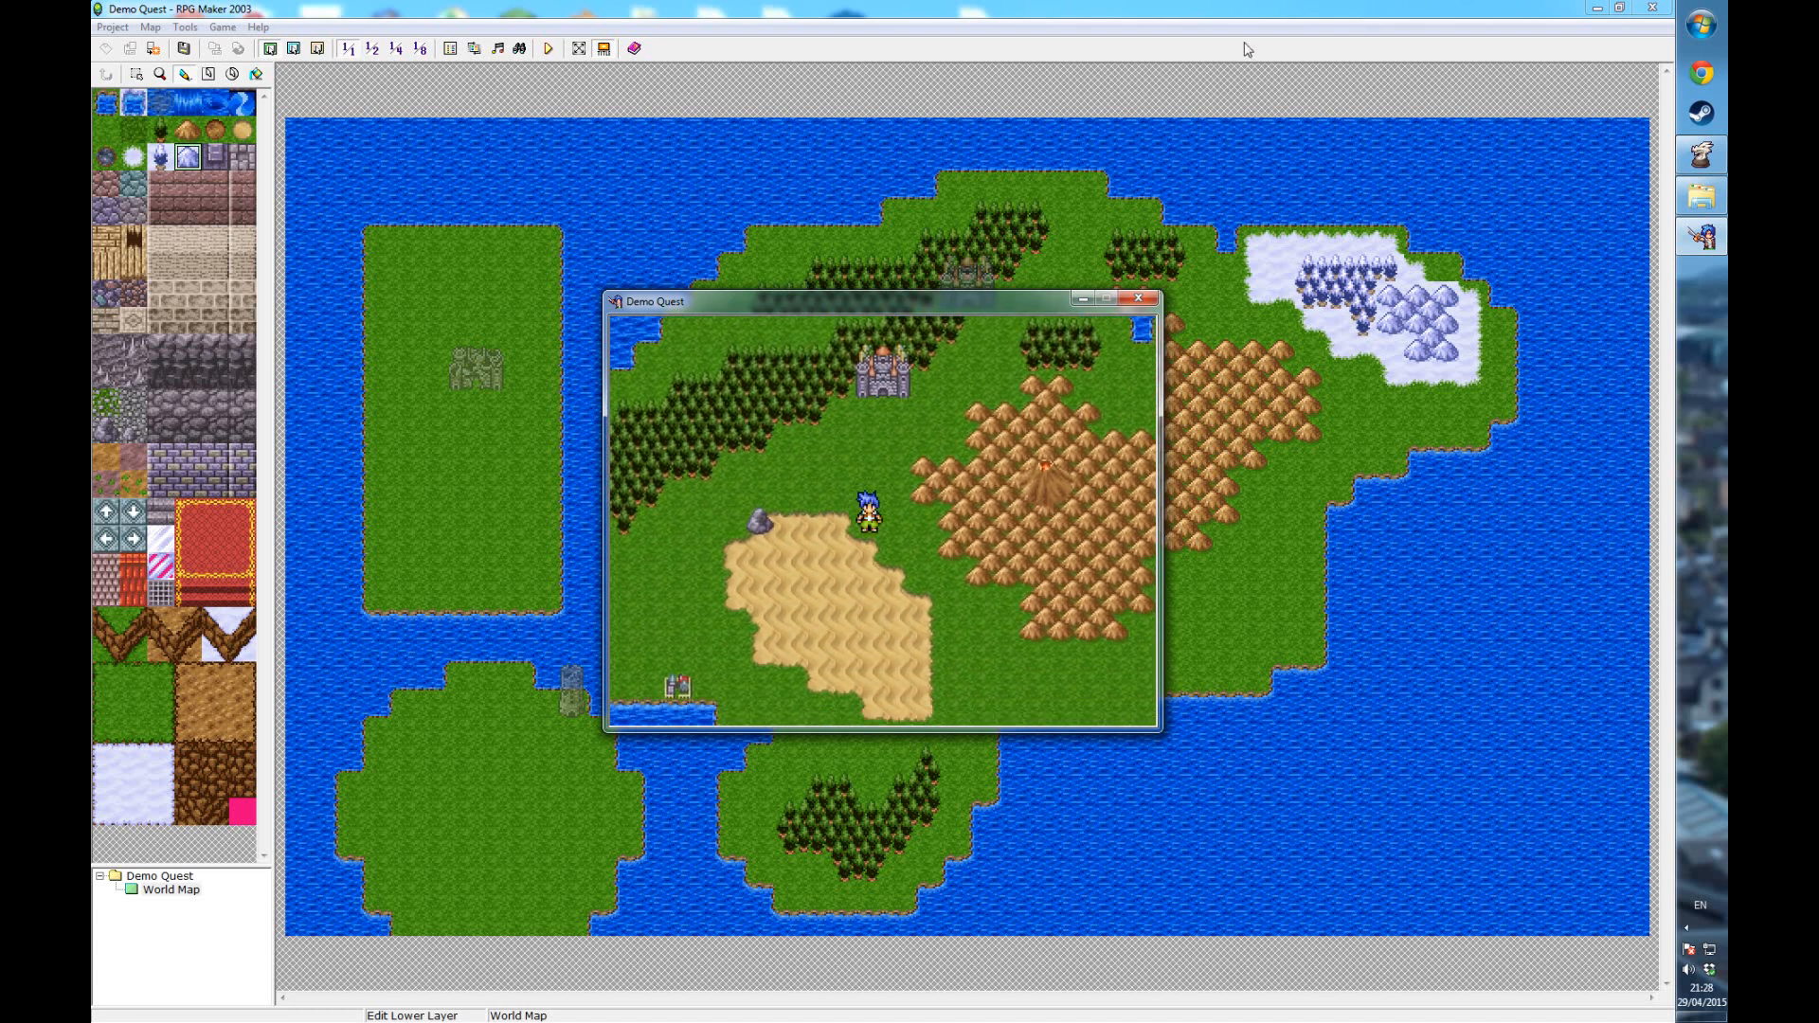
click(1138, 299)
- Start a new map under World Map, name it "Town" and choose the Exterior tileset
right_click(190, 888)
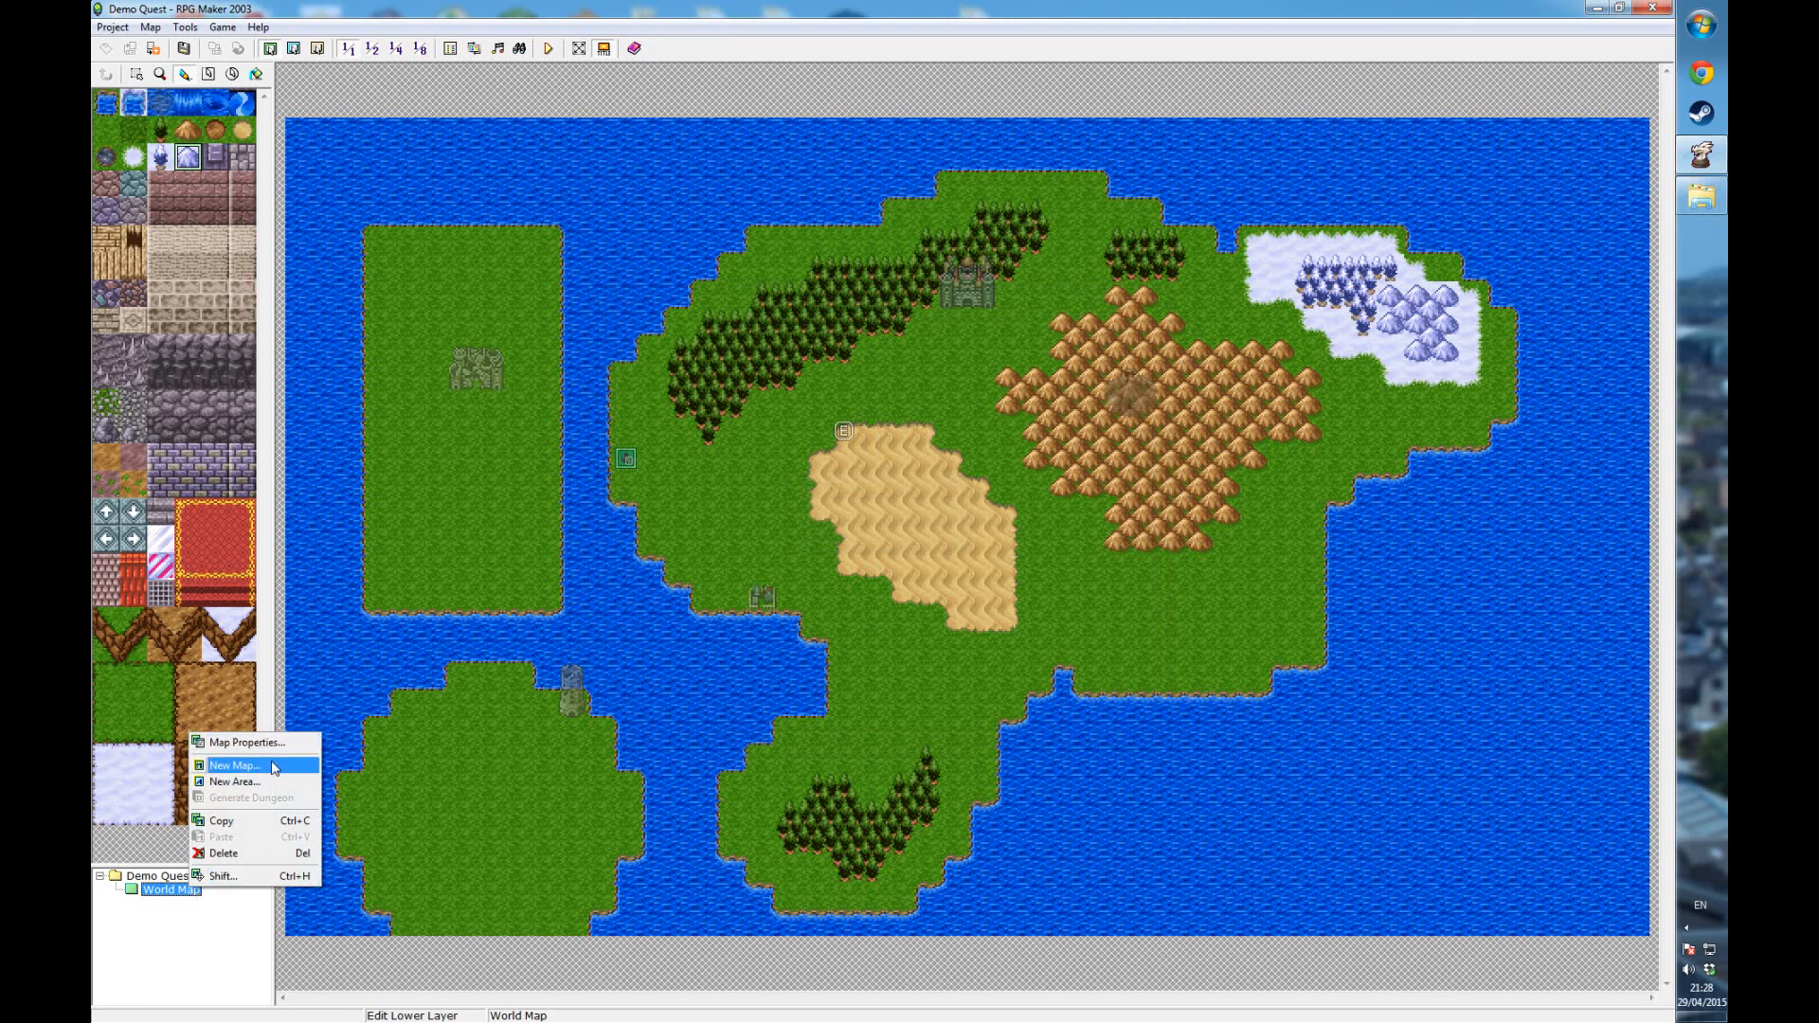
click(274, 767)
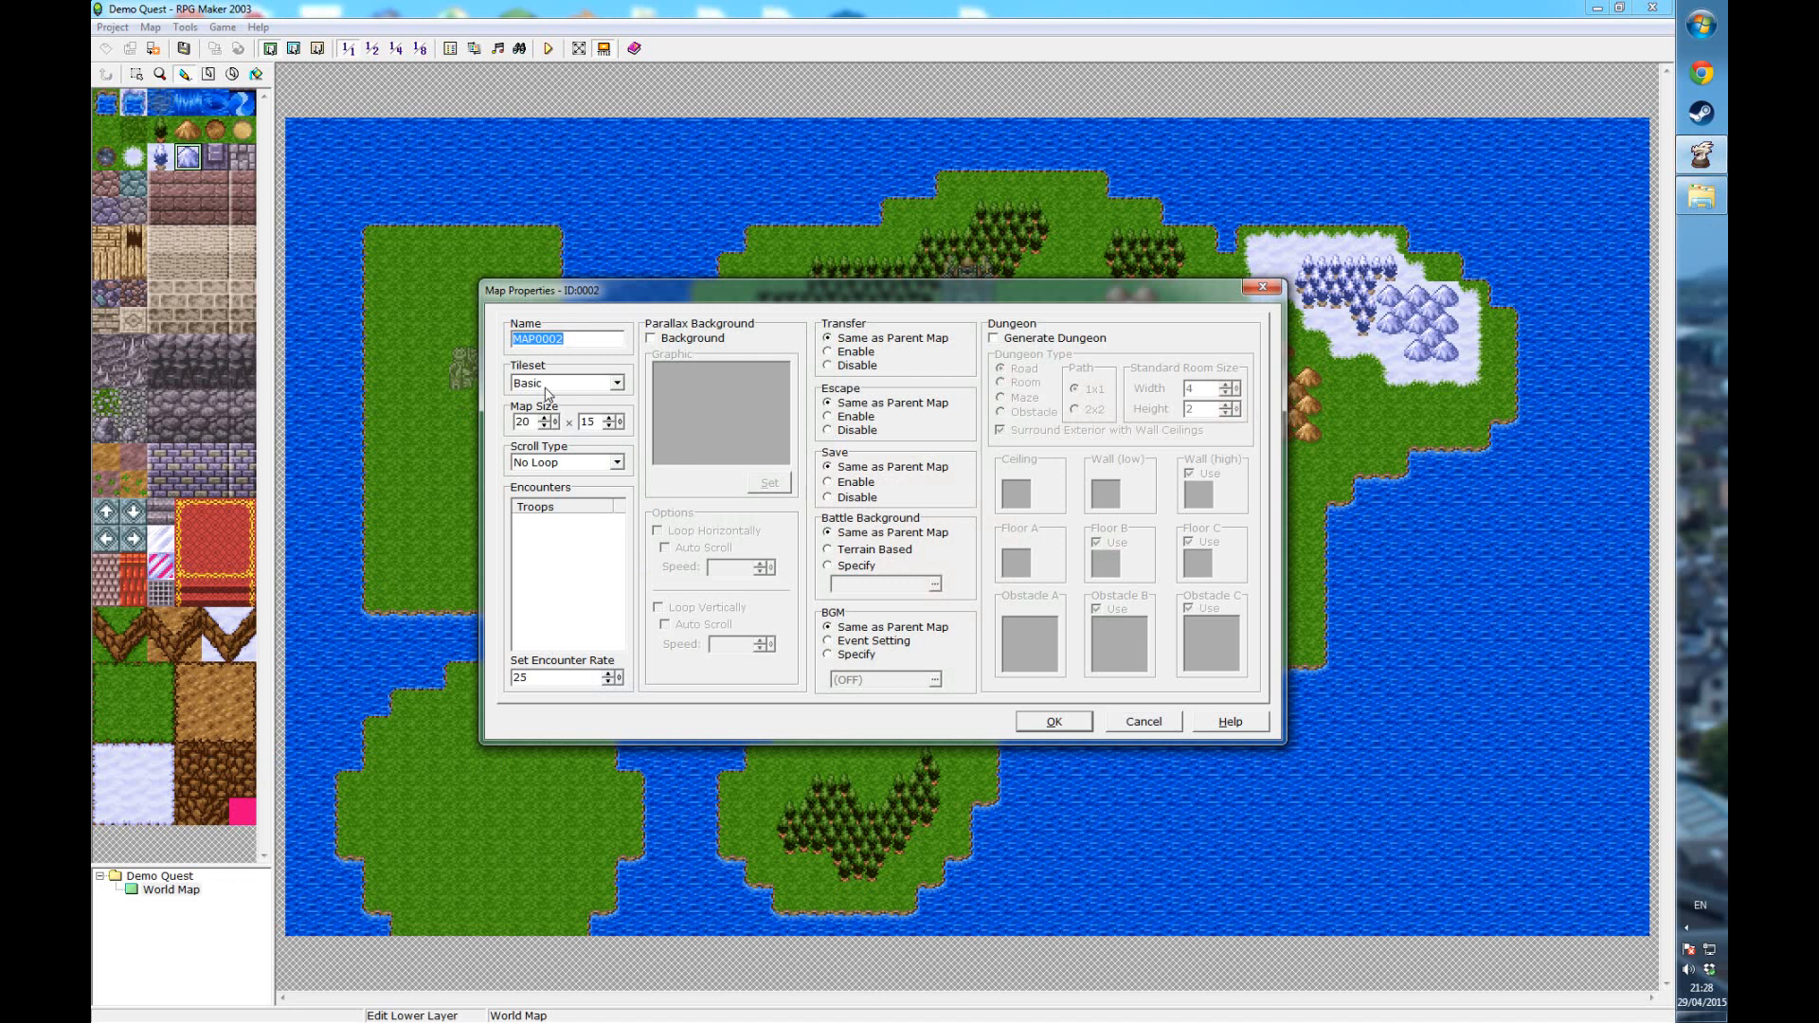
text(Town)
click(616, 384)
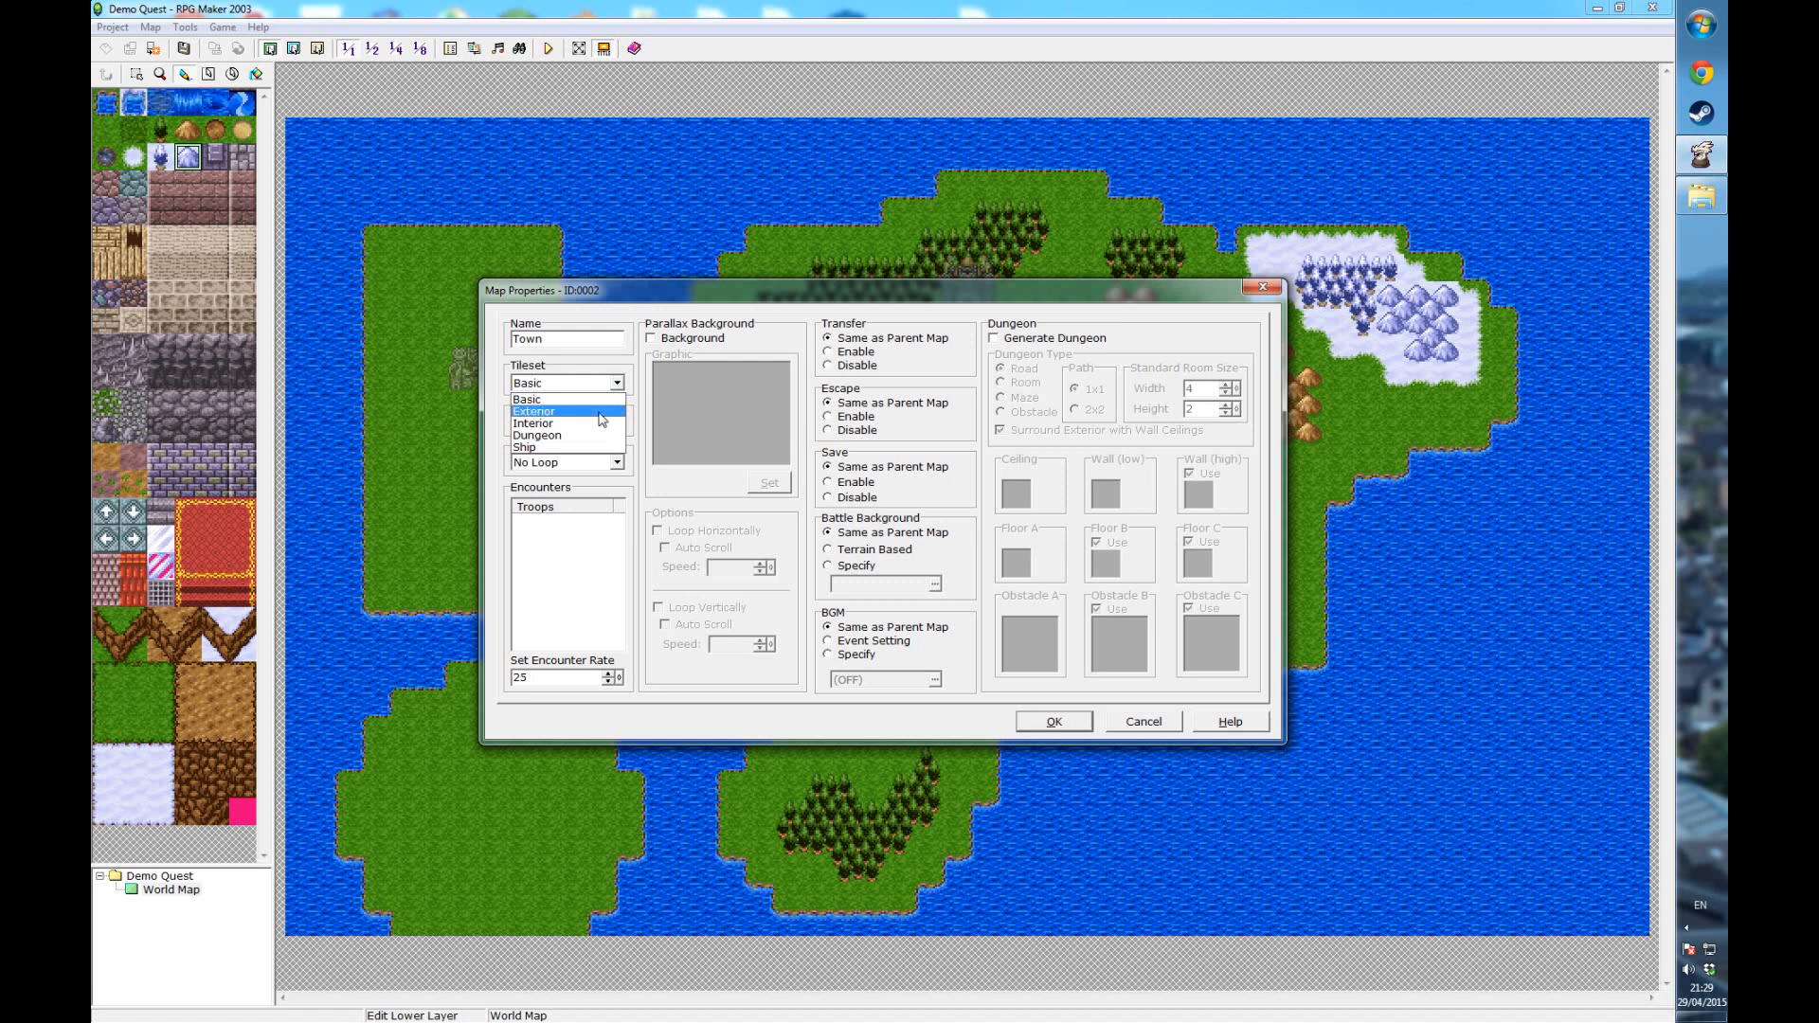
click(600, 414)
click(612, 385)
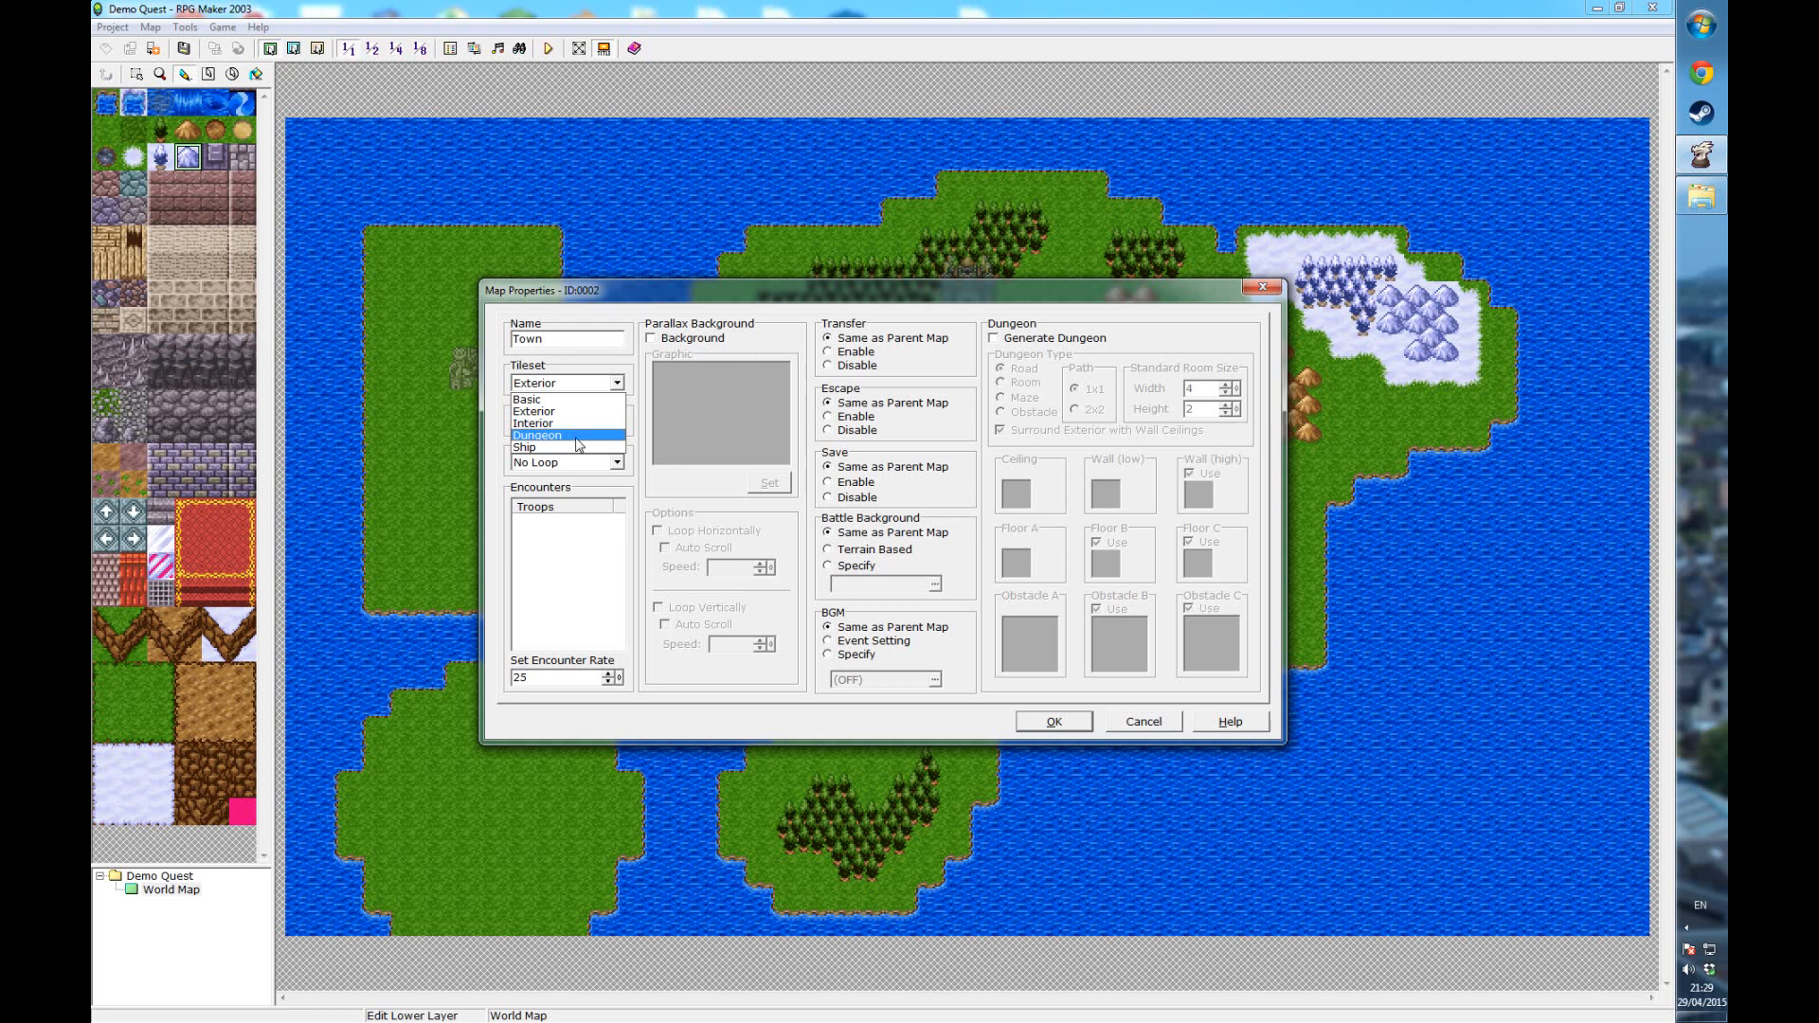
key(Down)
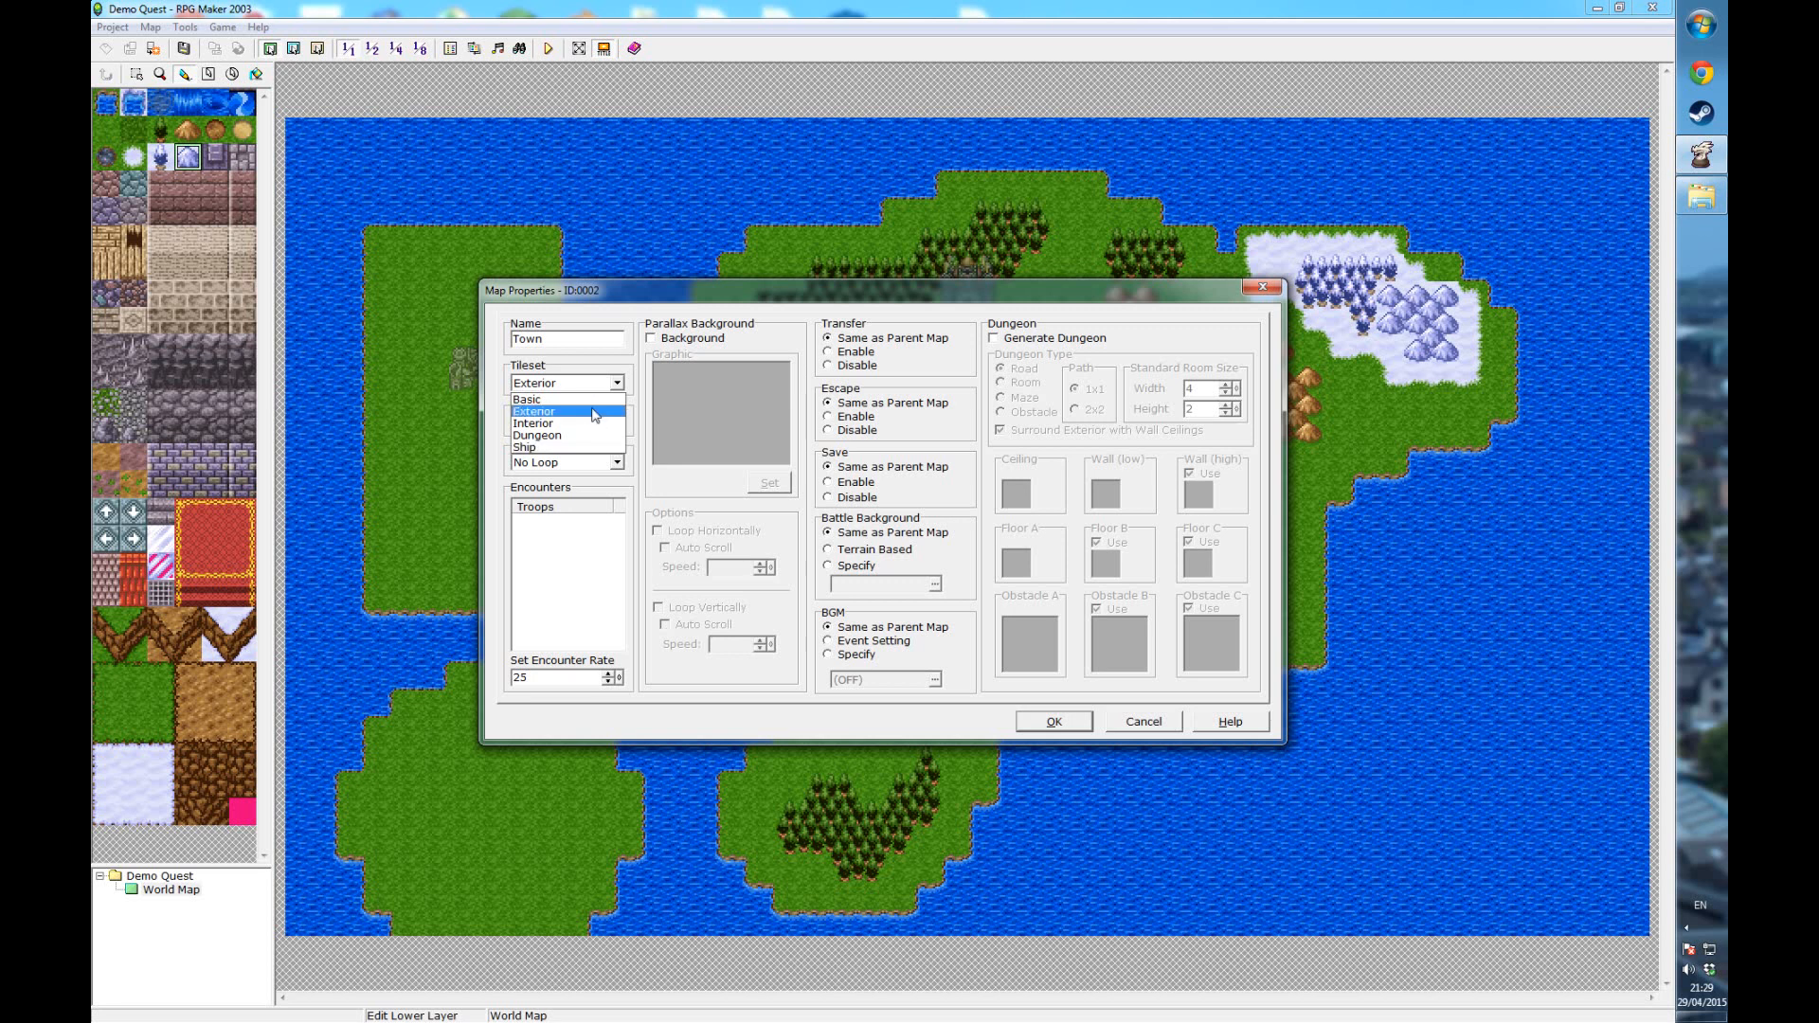
click(592, 411)
- Set the new map's size to 40 × 40 and create it
double_click(523, 421)
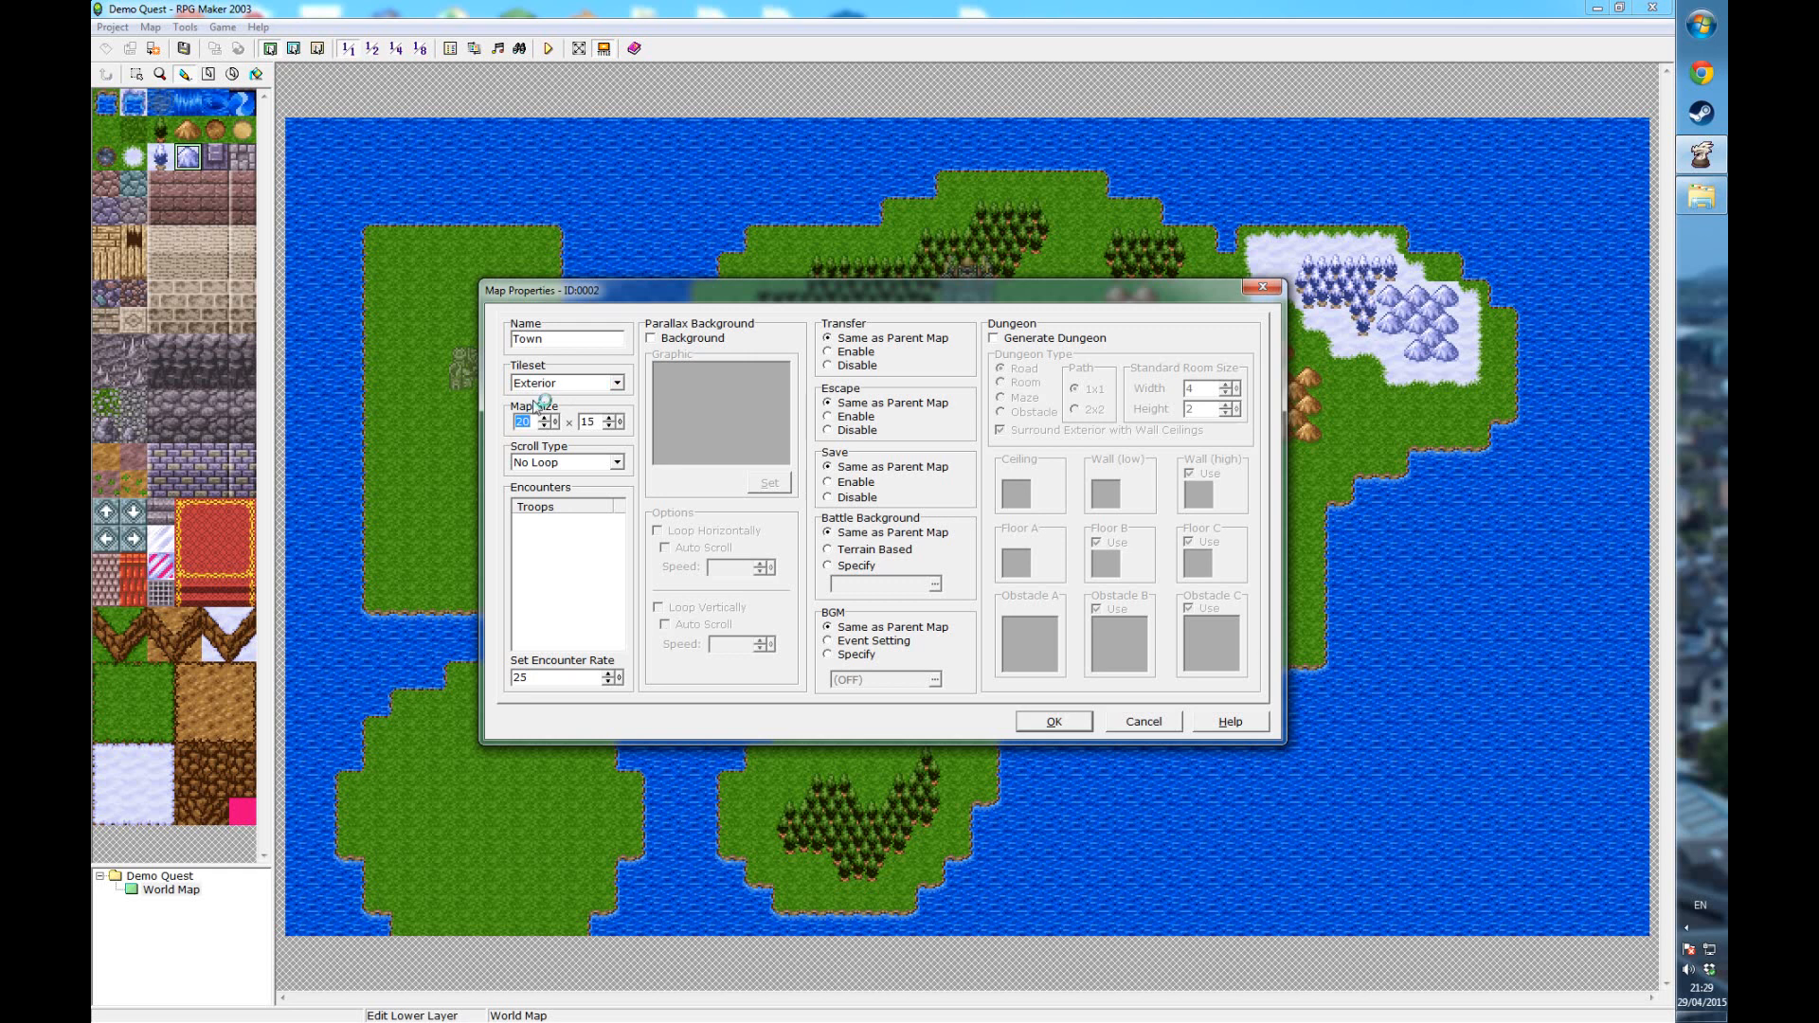
text(4040)
click(1054, 721)
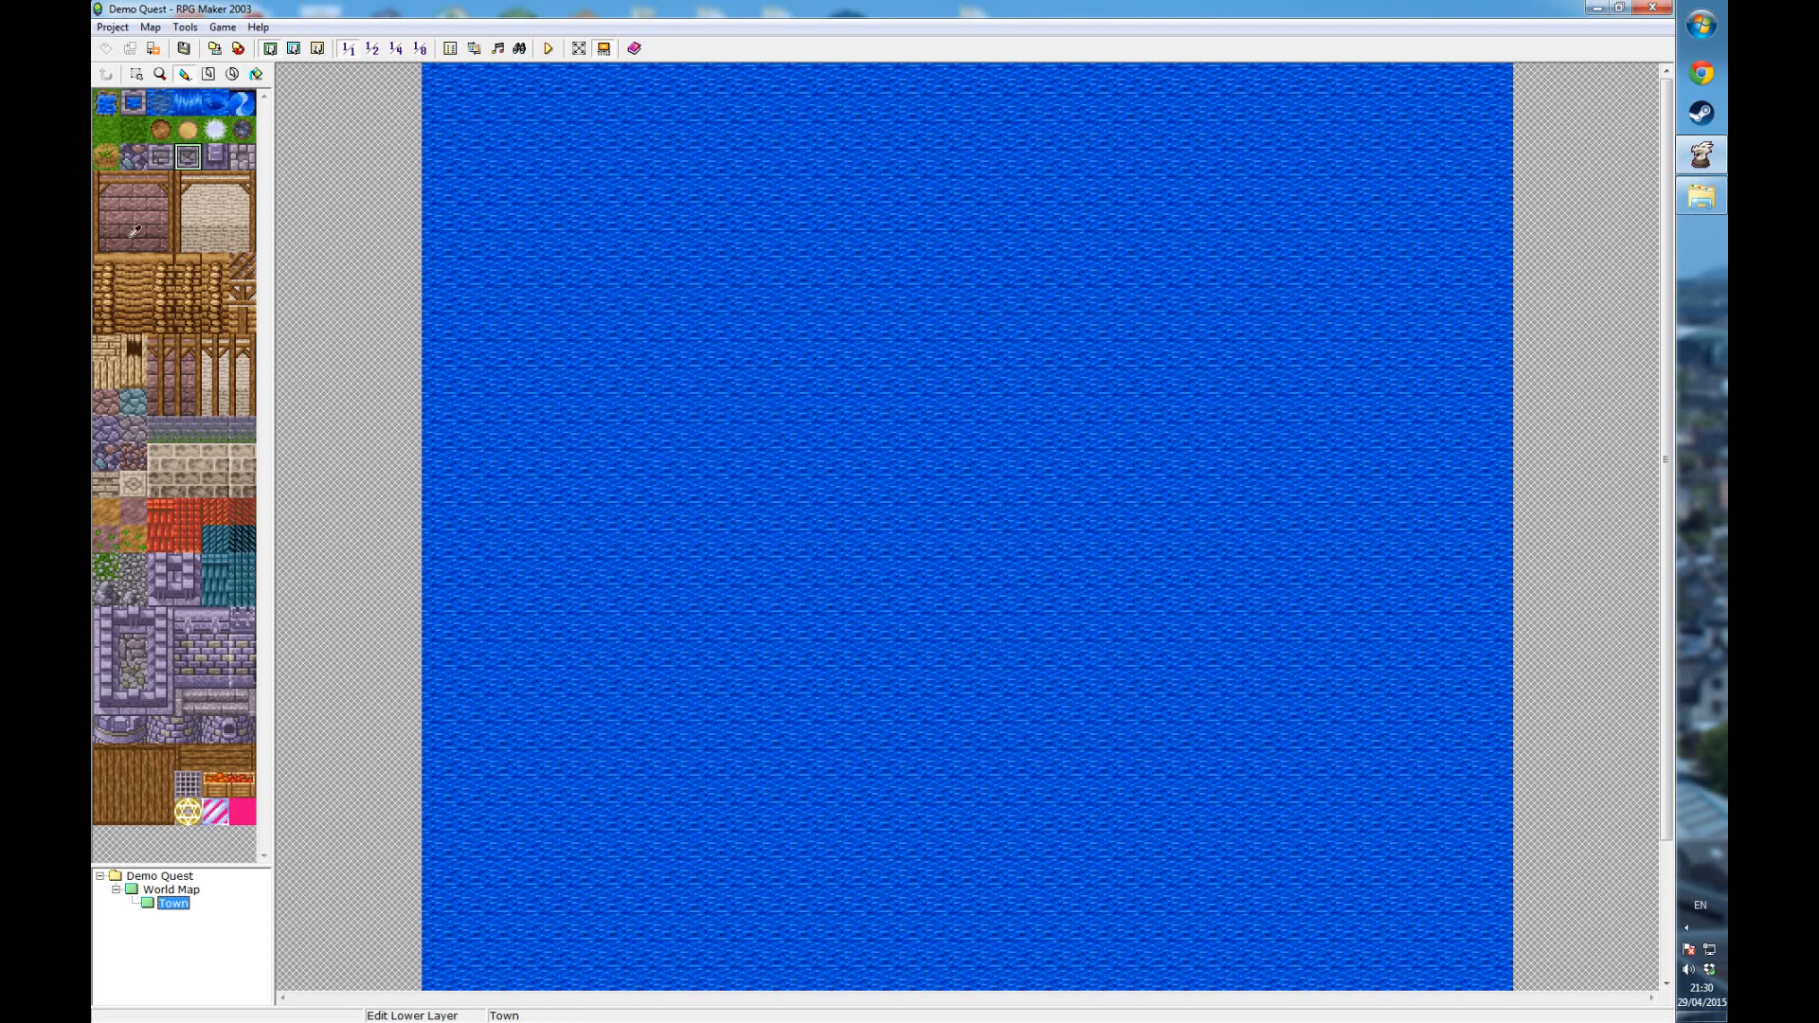
- Fill the whole Town map with the plain grass tile
click(189, 889)
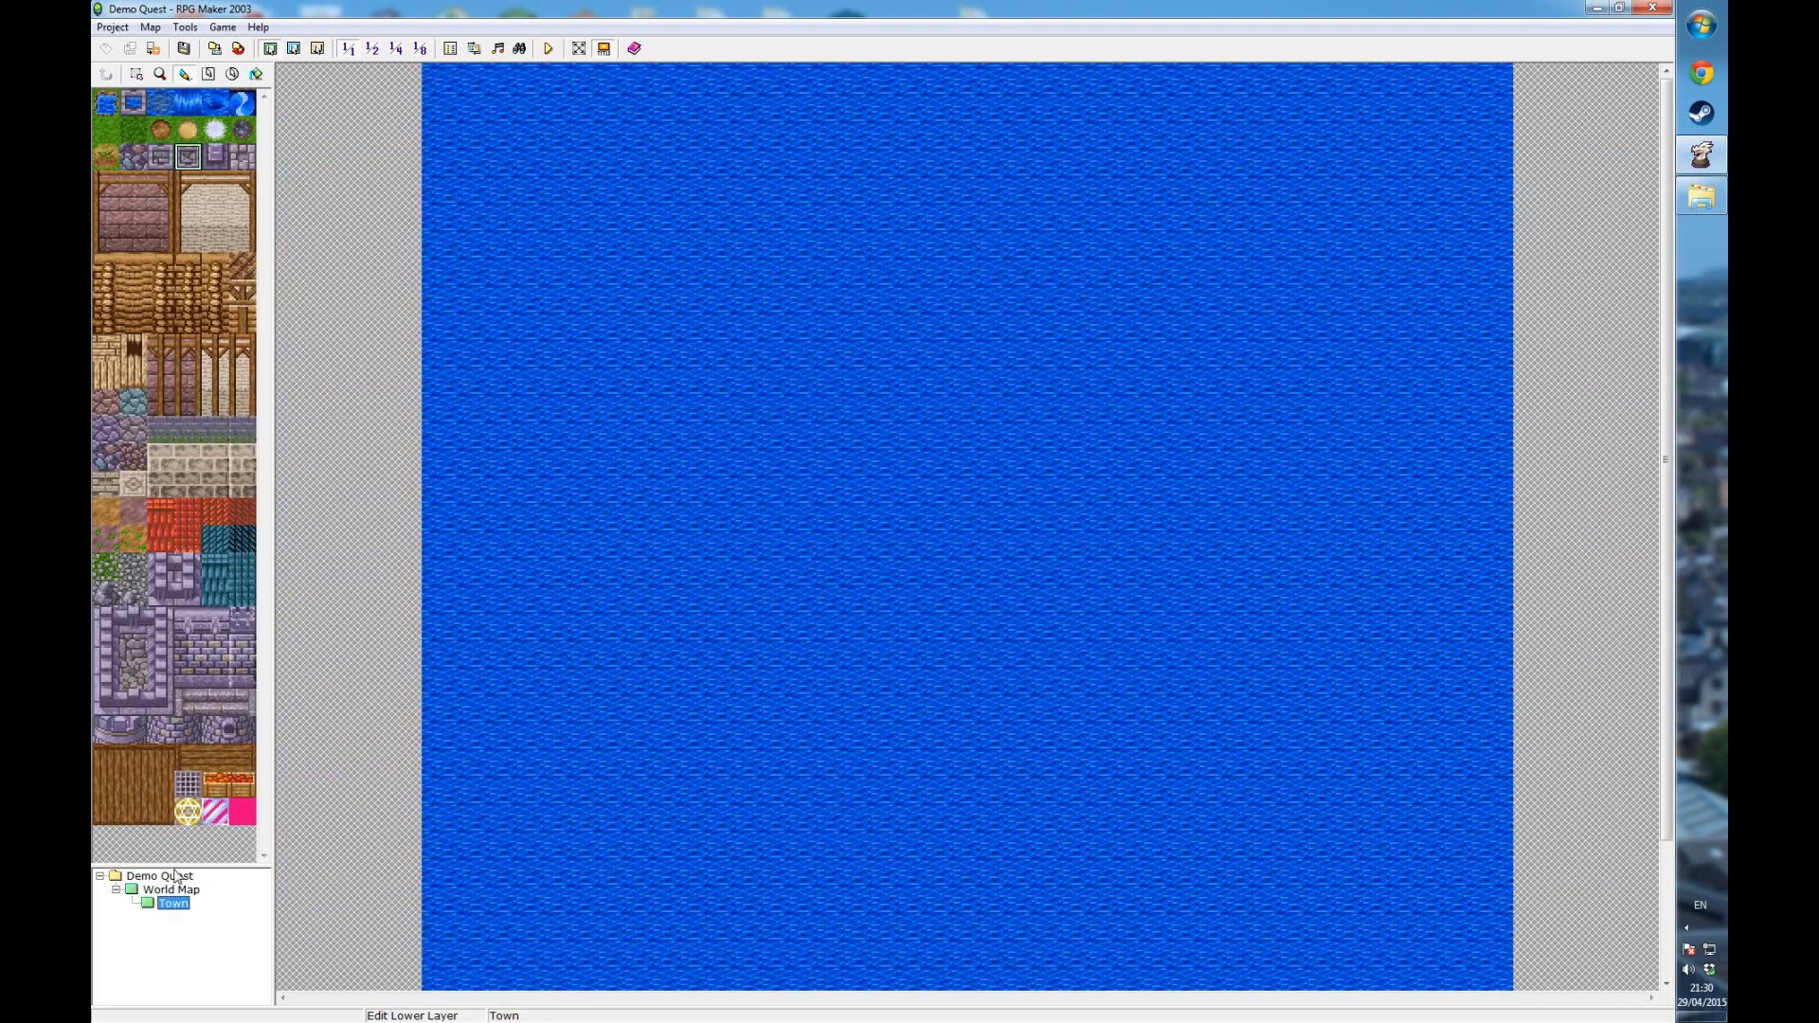
click(173, 903)
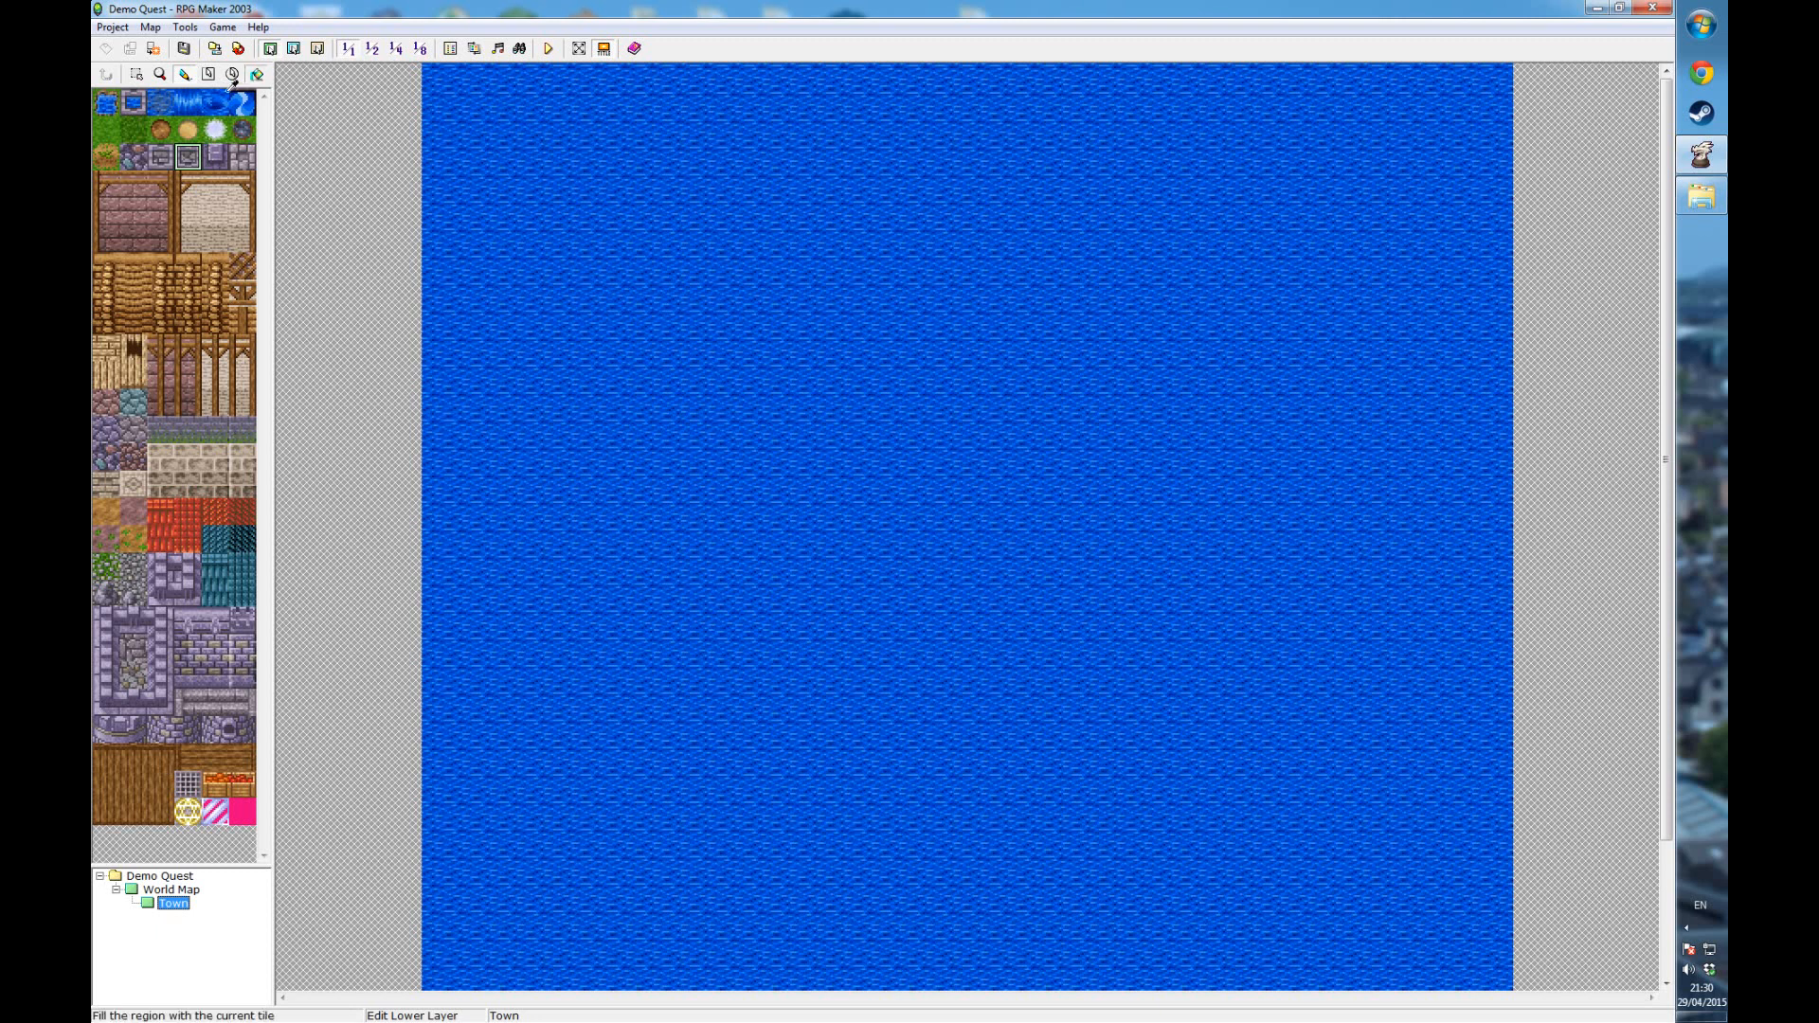
click(106, 130)
click(818, 186)
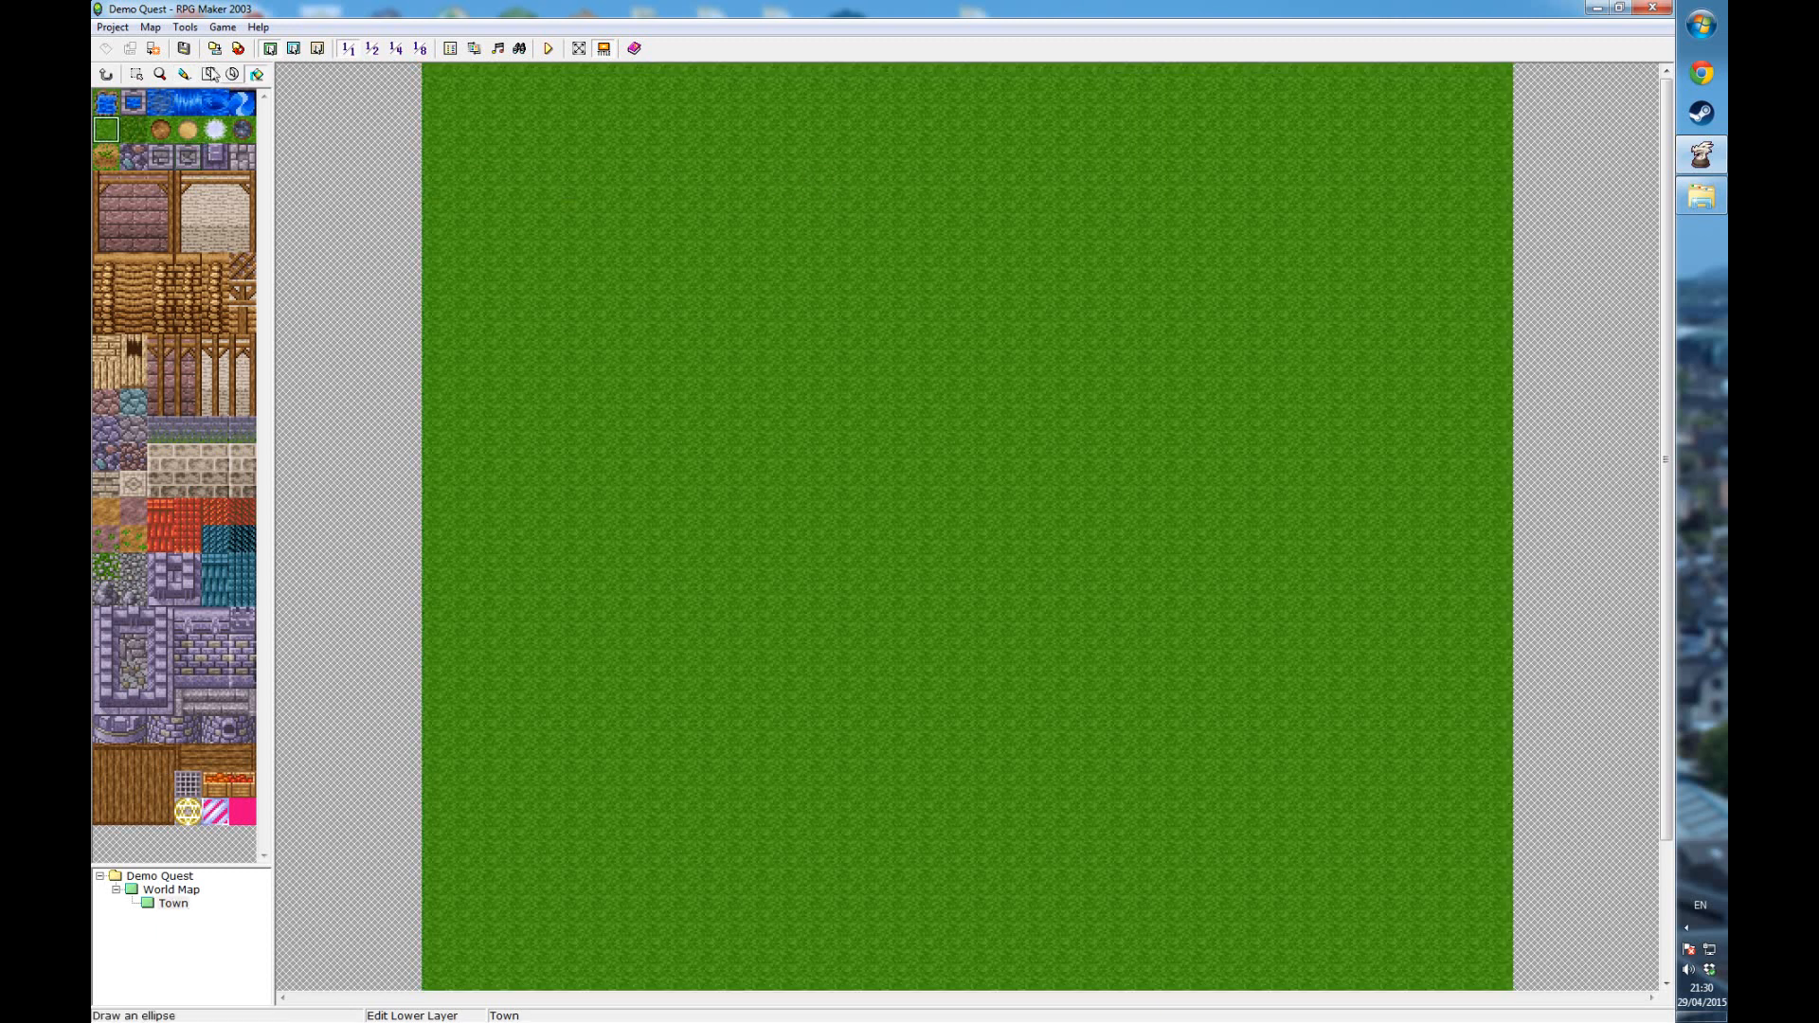
- Draw a straight sand path from the map's northern edge southward, about three tiles wide, with a round sand plaza at its end
click(208, 76)
click(188, 130)
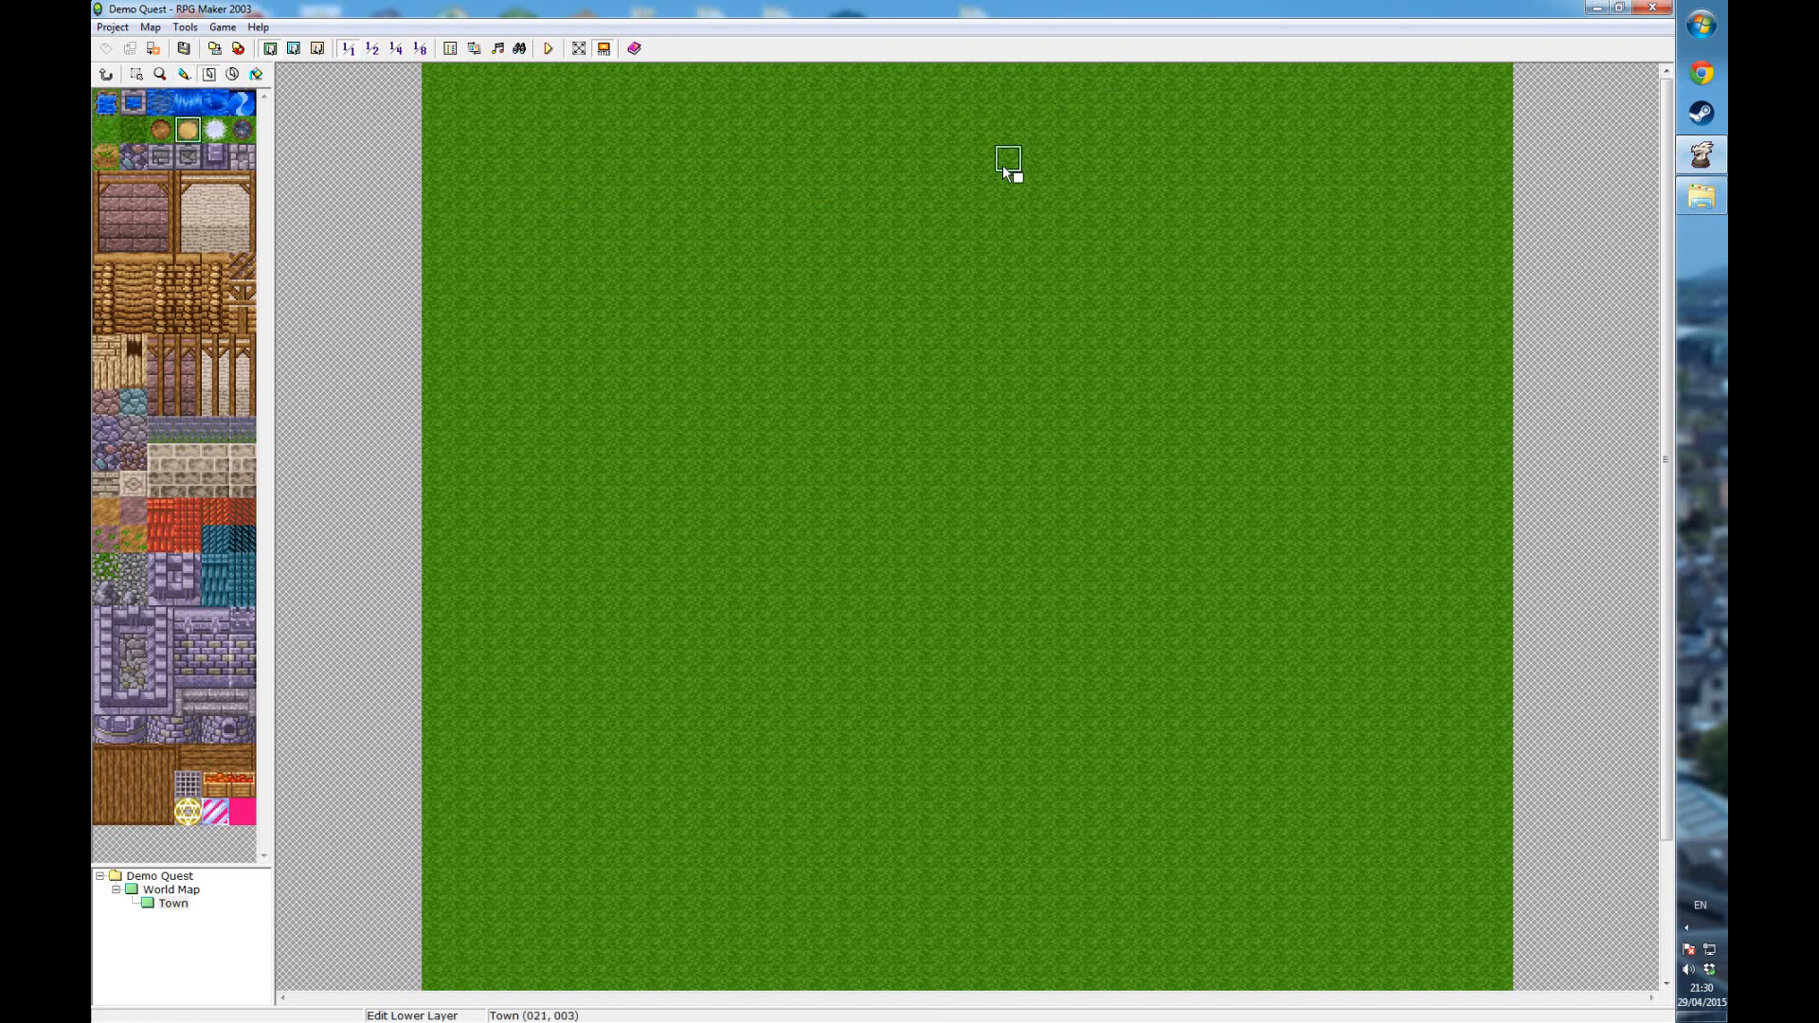
mouse_move(923, 81)
mouse_down()
mouse_move(983, 199)
mouse_move(1008, 337)
mouse_move(978, 637)
mouse_up()
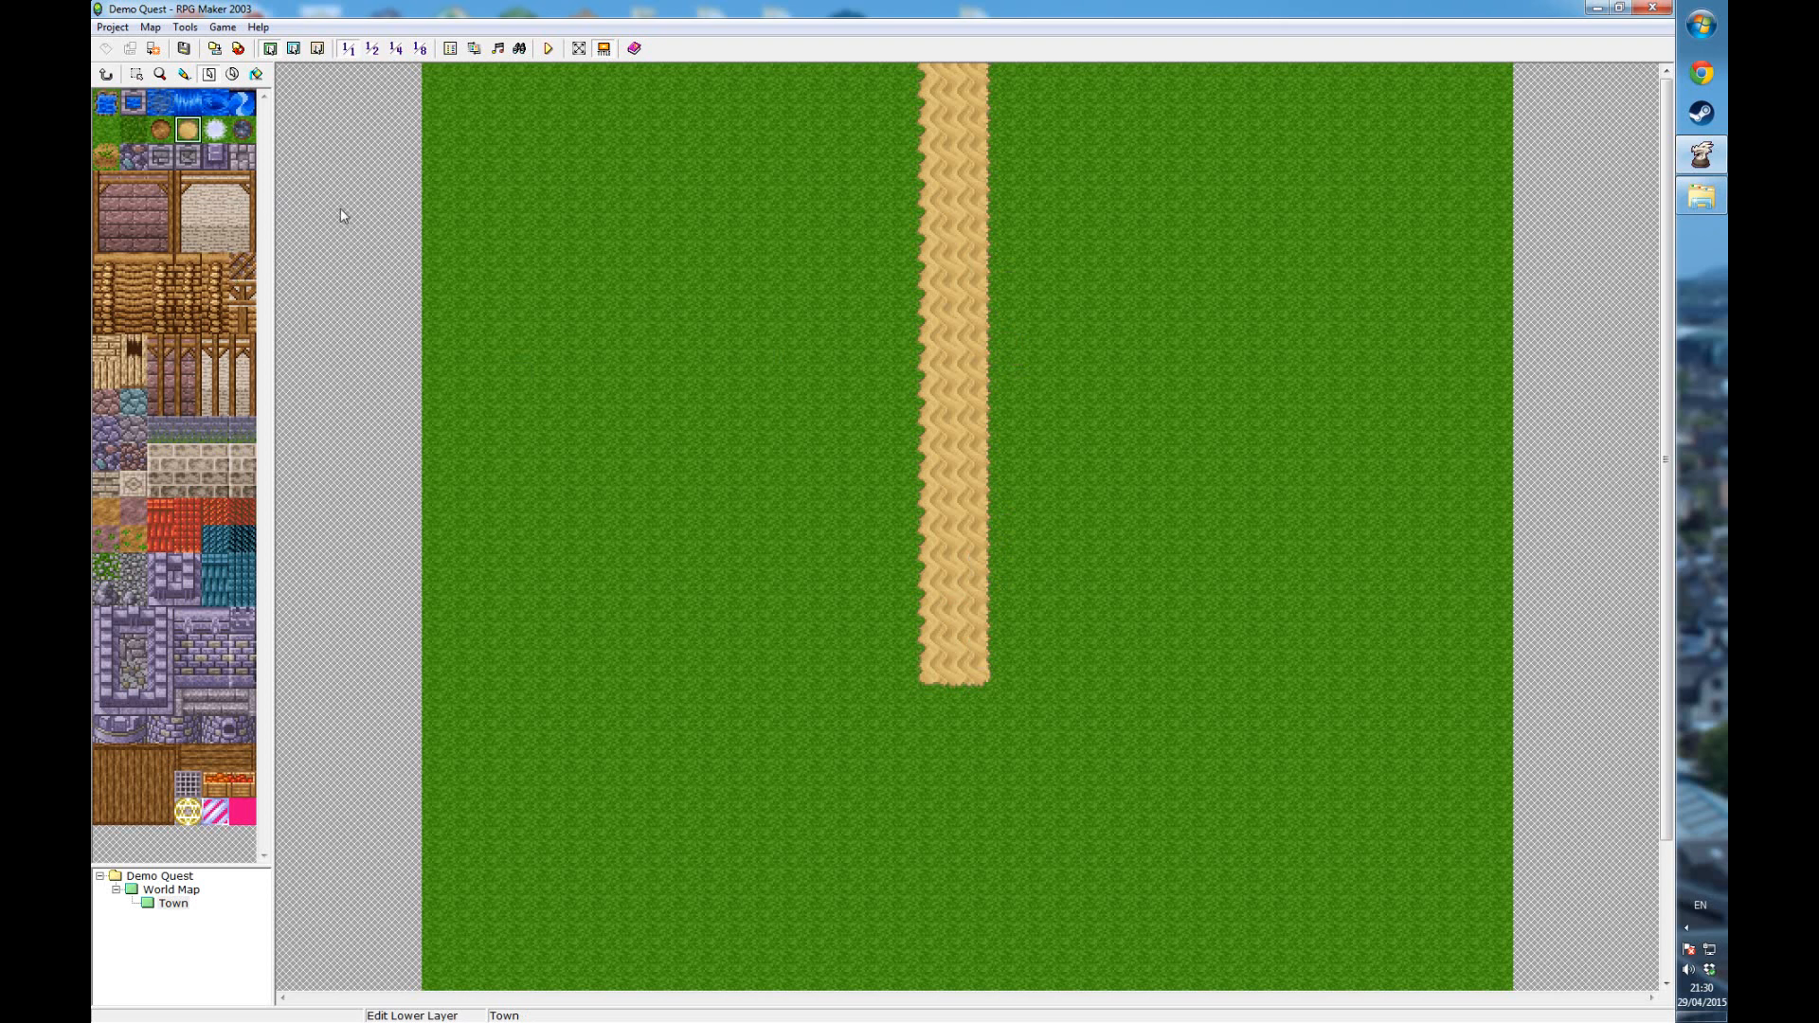
click(820, 519)
drag(900, 600, 1124, 817)
- Place the western end of a framed reddish-brown house wall, two tiles wide and three high, west of the sand path
click(184, 74)
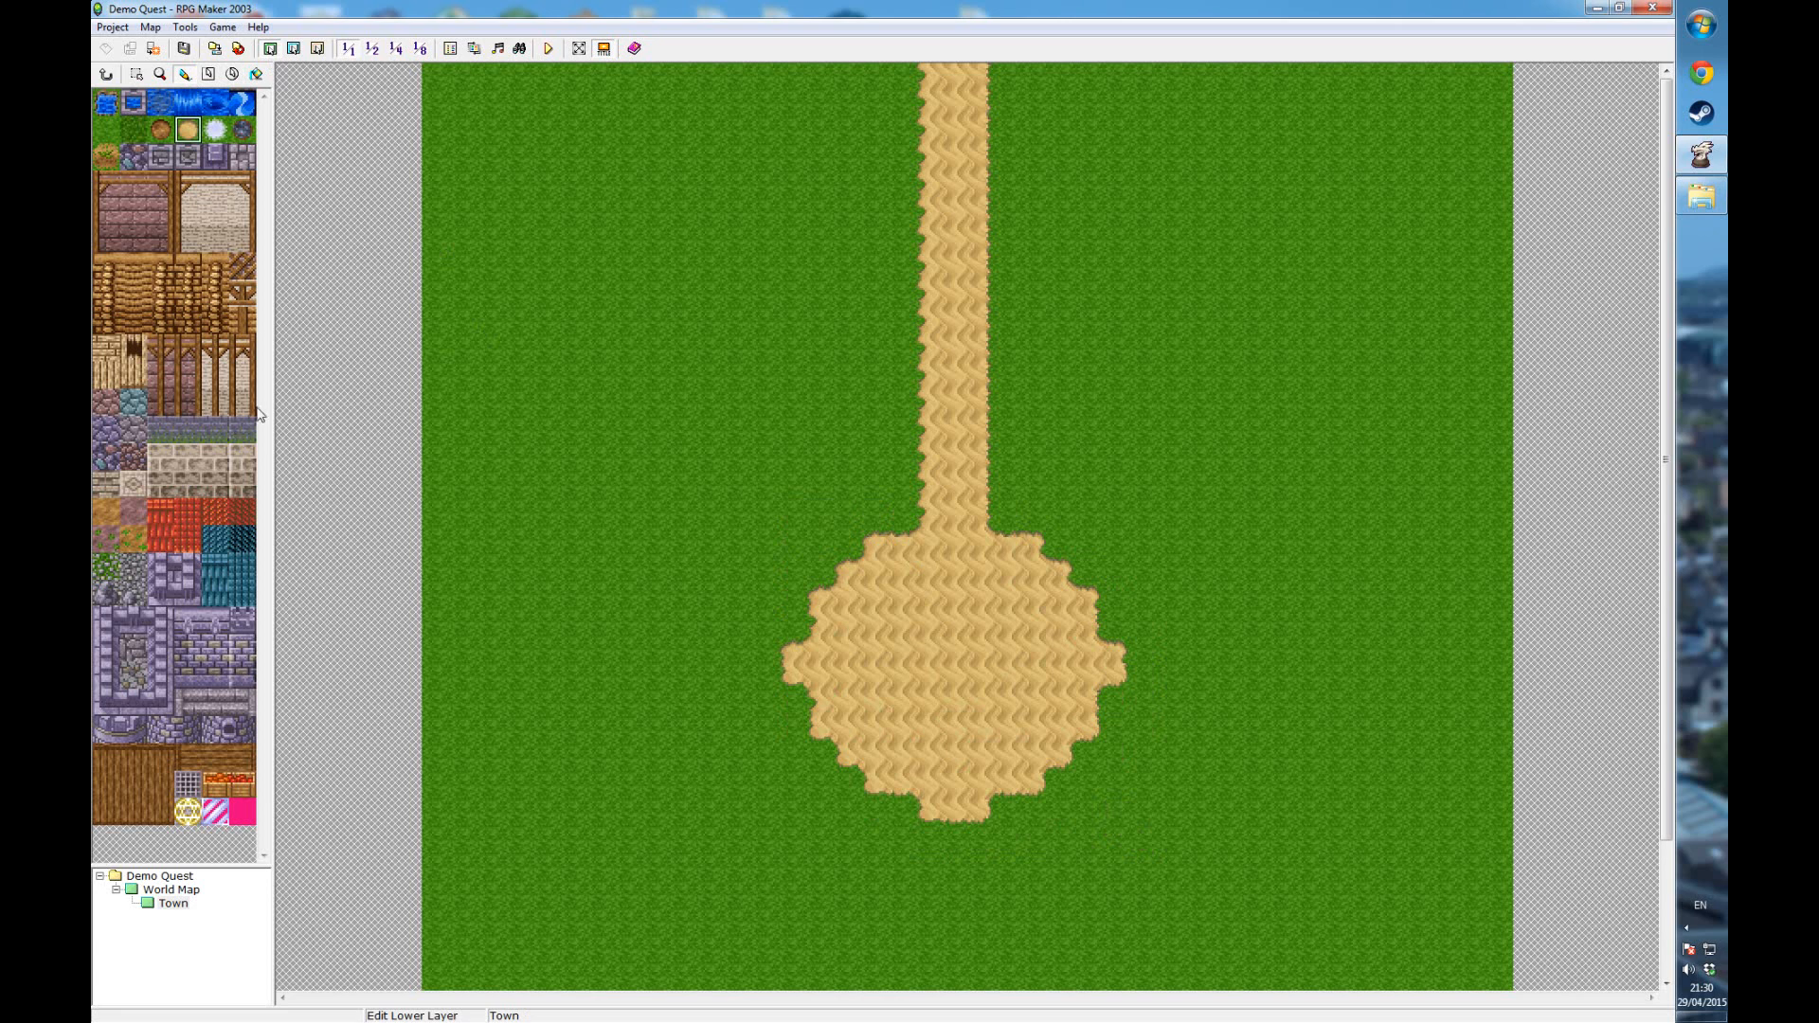
drag(114, 185, 140, 236)
click(585, 377)
drag(107, 213, 139, 184)
click(585, 350)
click(585, 317)
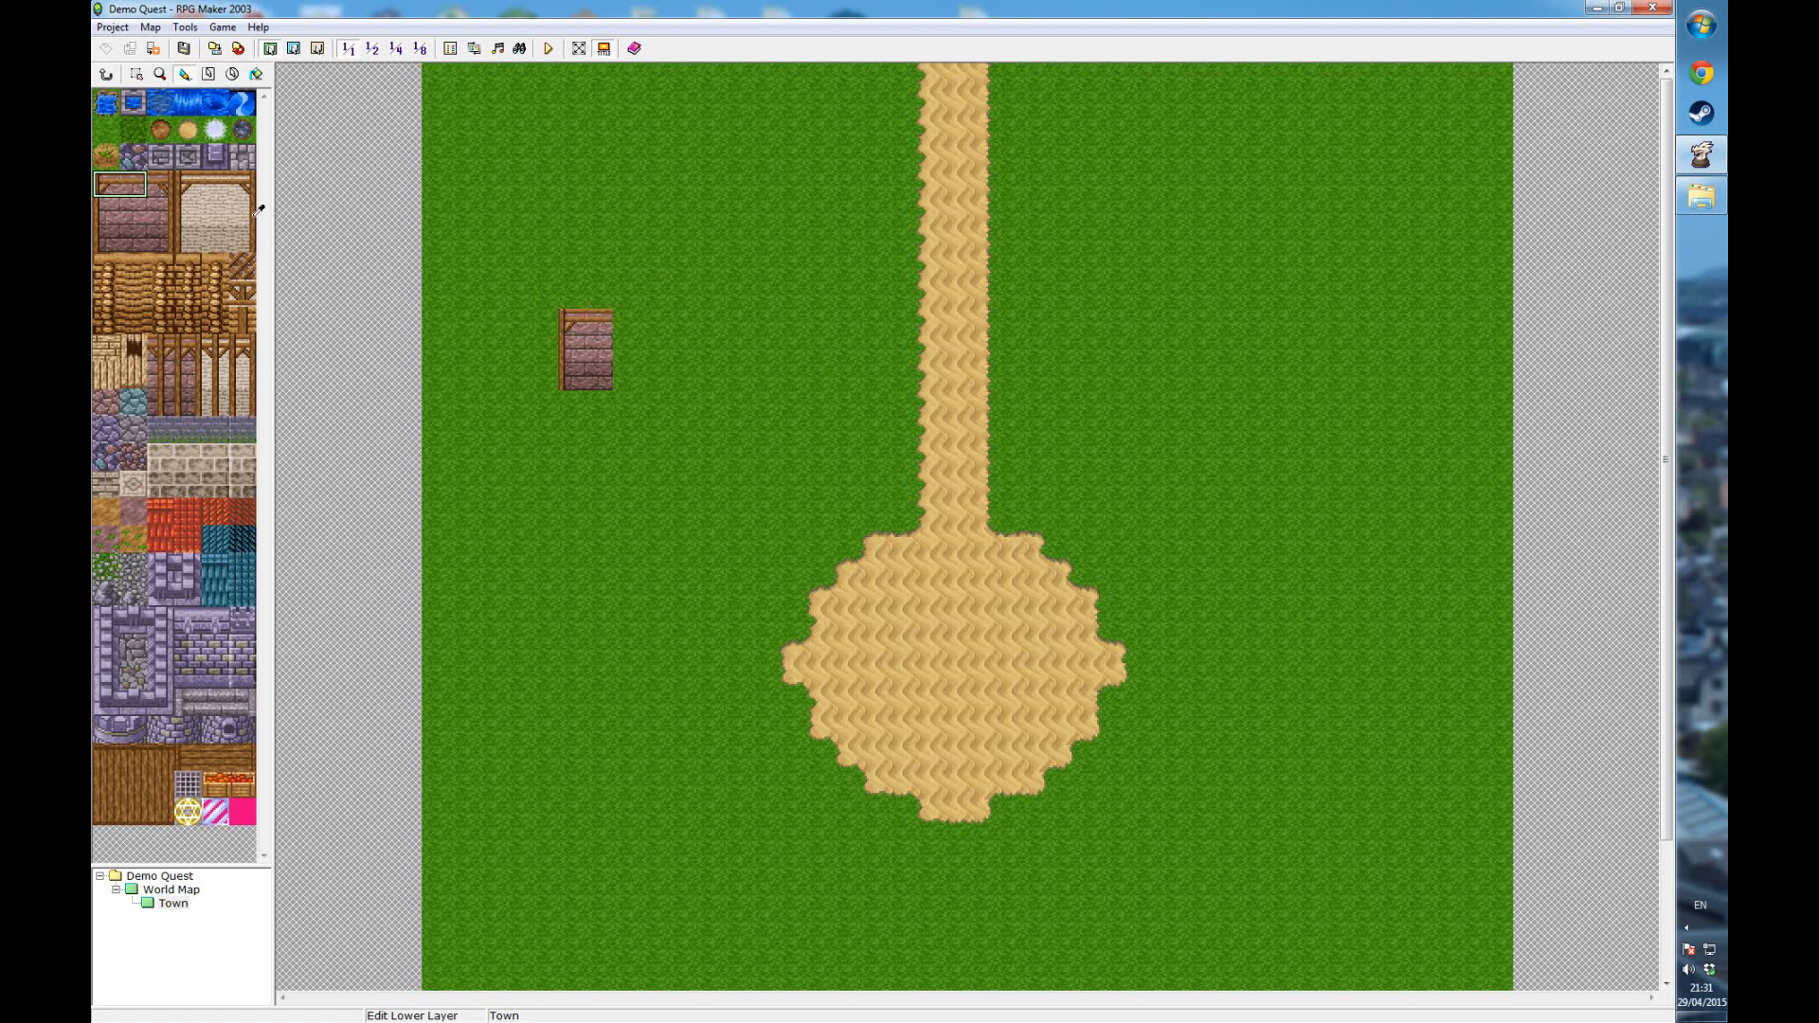
- Extend the house wall eastward to nine tiles wide and add the framed eastern end to its upper two rows
drag(115, 235, 138, 238)
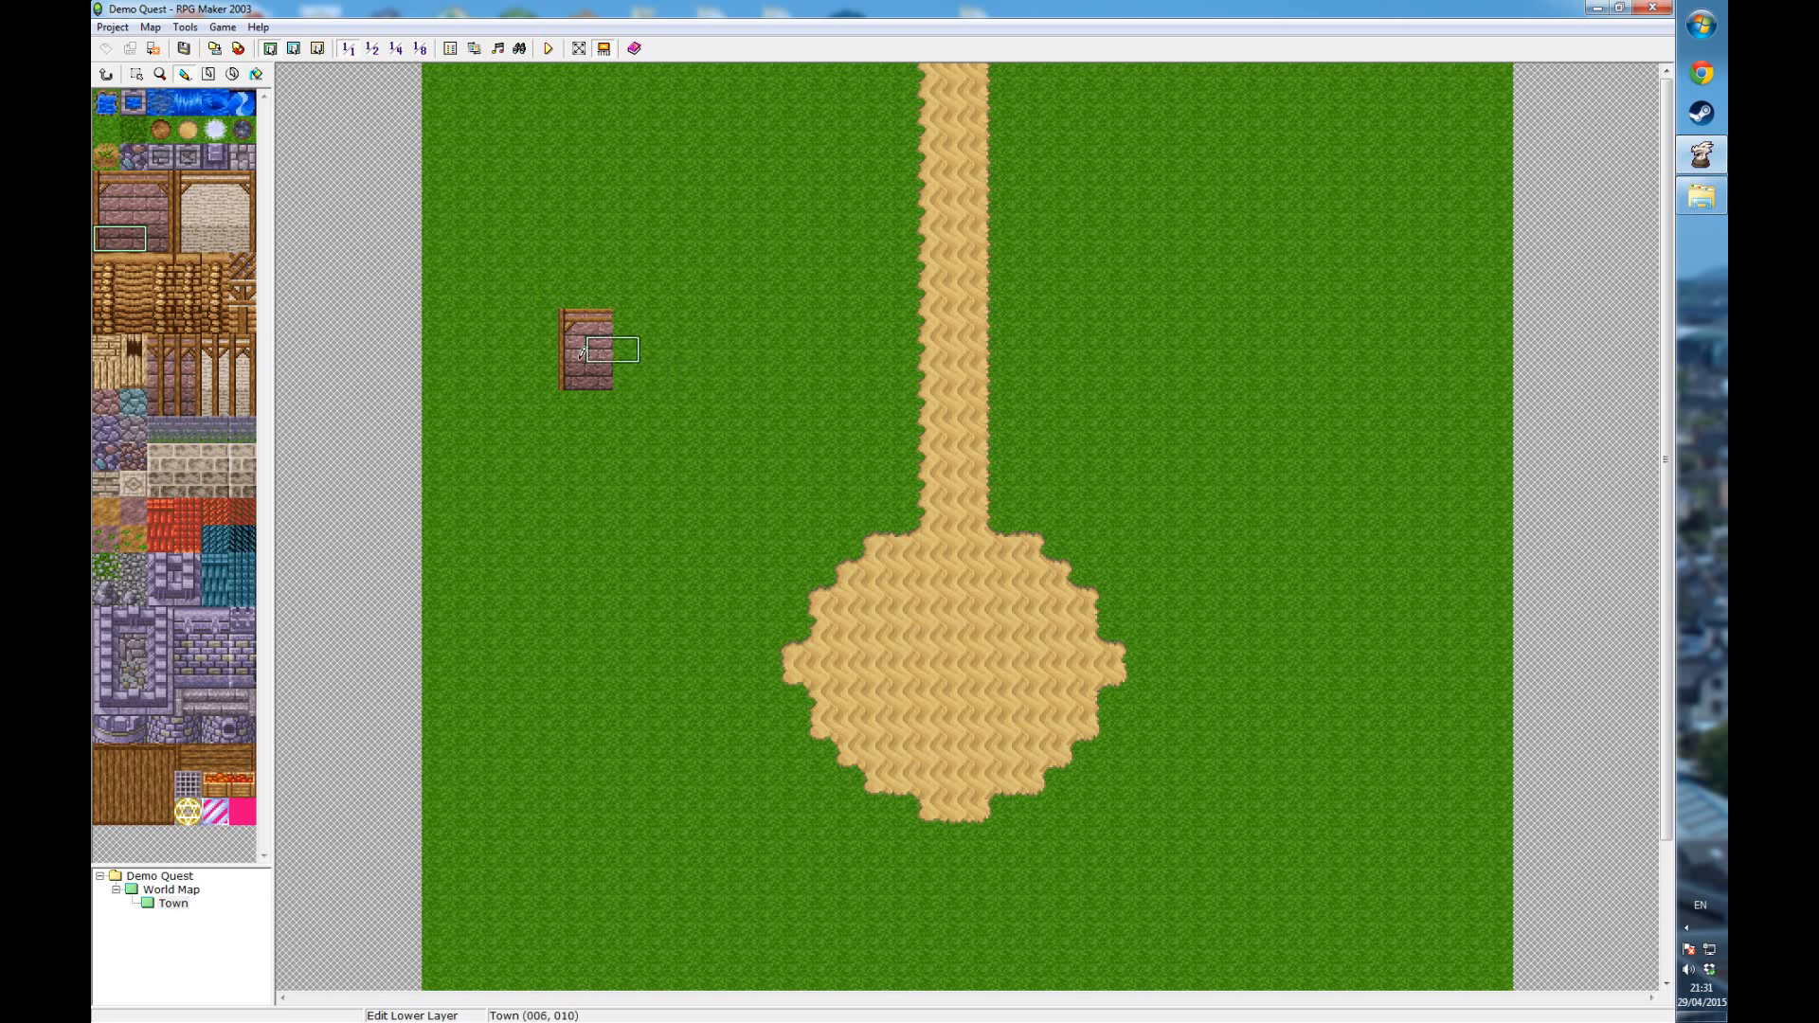
right_drag(570, 350, 601, 352)
click(600, 379)
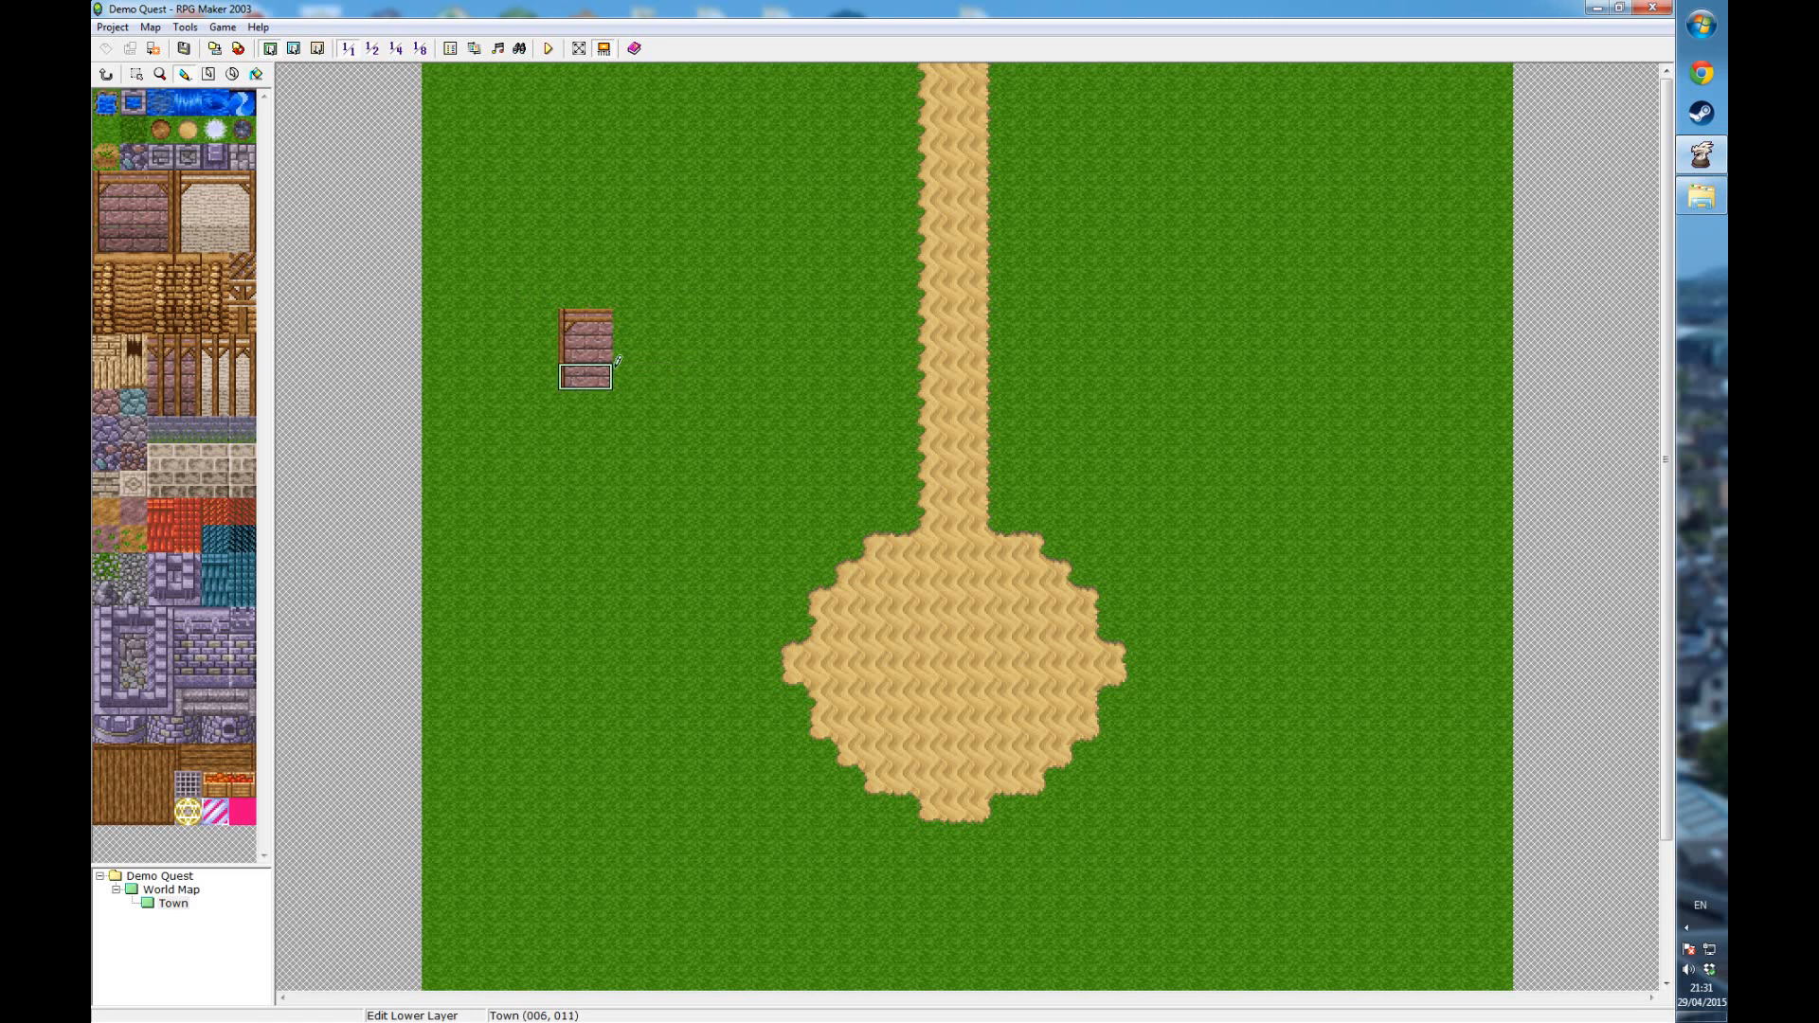
right_drag(603, 321, 608, 377)
drag(616, 372, 743, 372)
click(761, 372)
mouse_move(162, 182)
mouse_down()
mouse_move(162, 237)
mouse_move(161, 214)
mouse_up()
click(791, 322)
- Overpaint the wall's lowest row with grass and add a blue tiled roof four tiles high above the wall
right_click(837, 398)
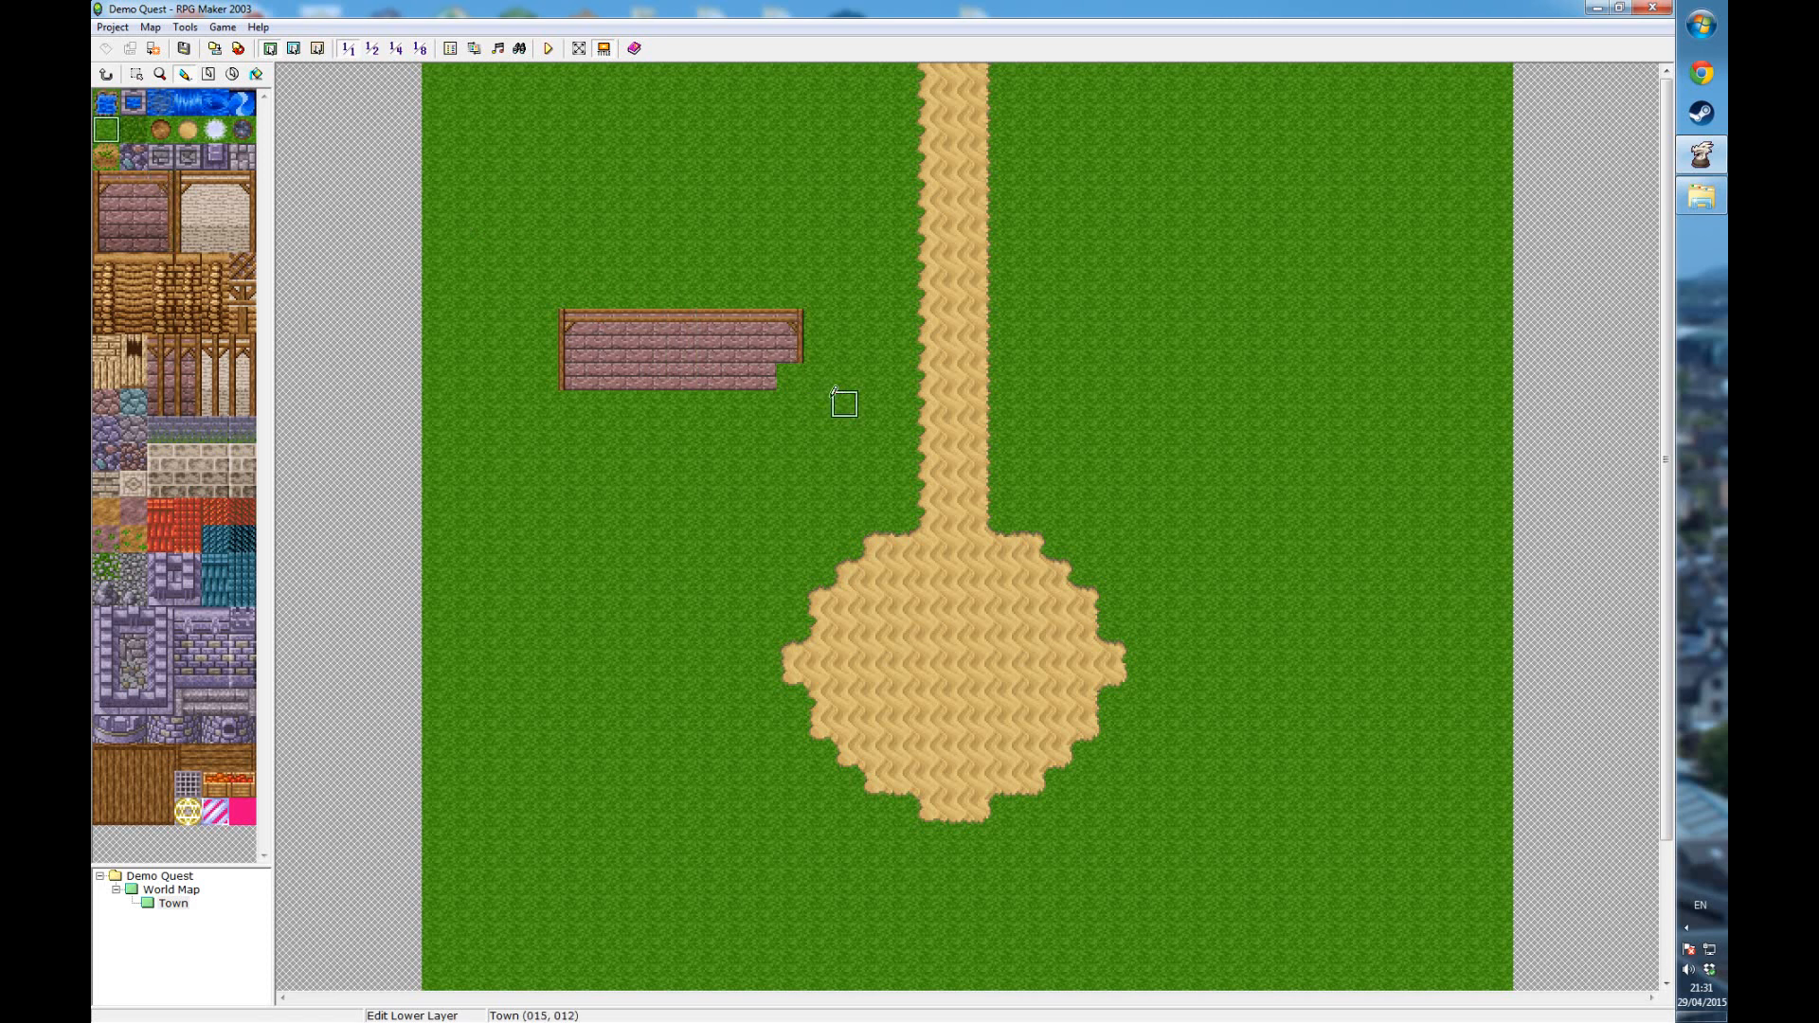
drag(796, 375, 544, 373)
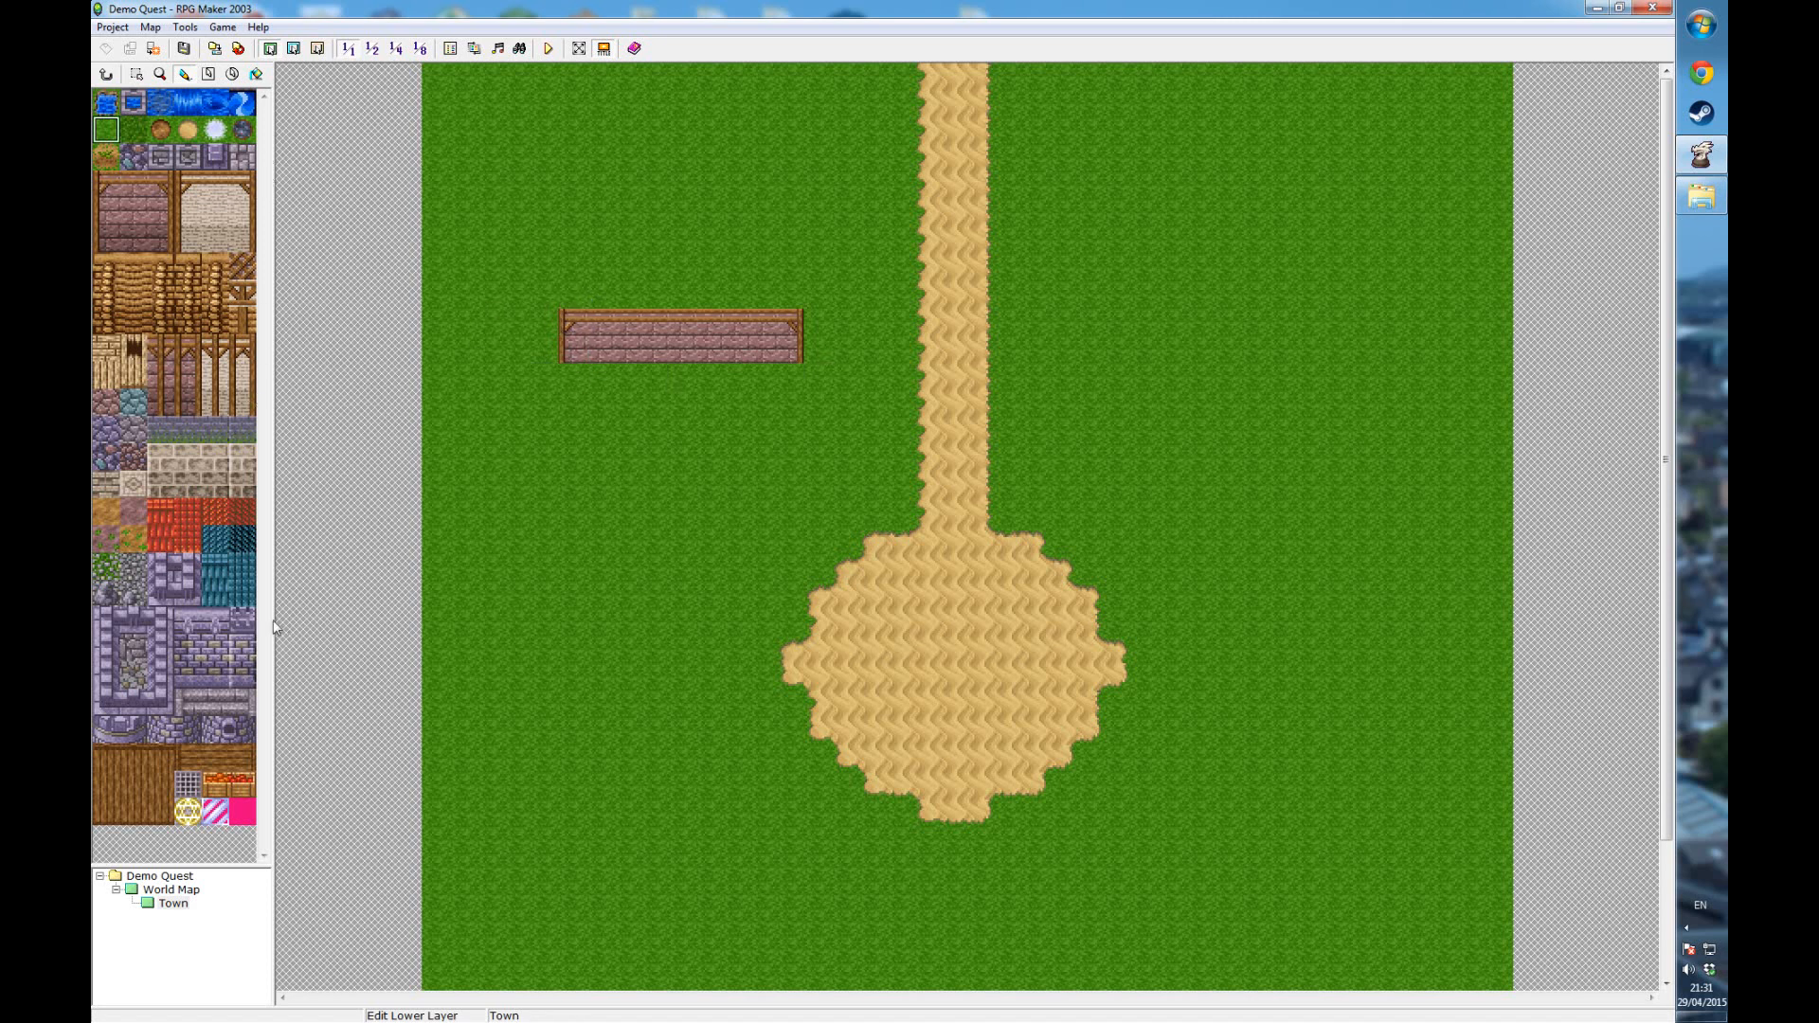
drag(215, 566, 216, 592)
mouse_move(568, 263)
mouse_down()
mouse_move(796, 256)
mouse_move(568, 239)
mouse_move(628, 213)
mouse_move(796, 210)
mouse_up()
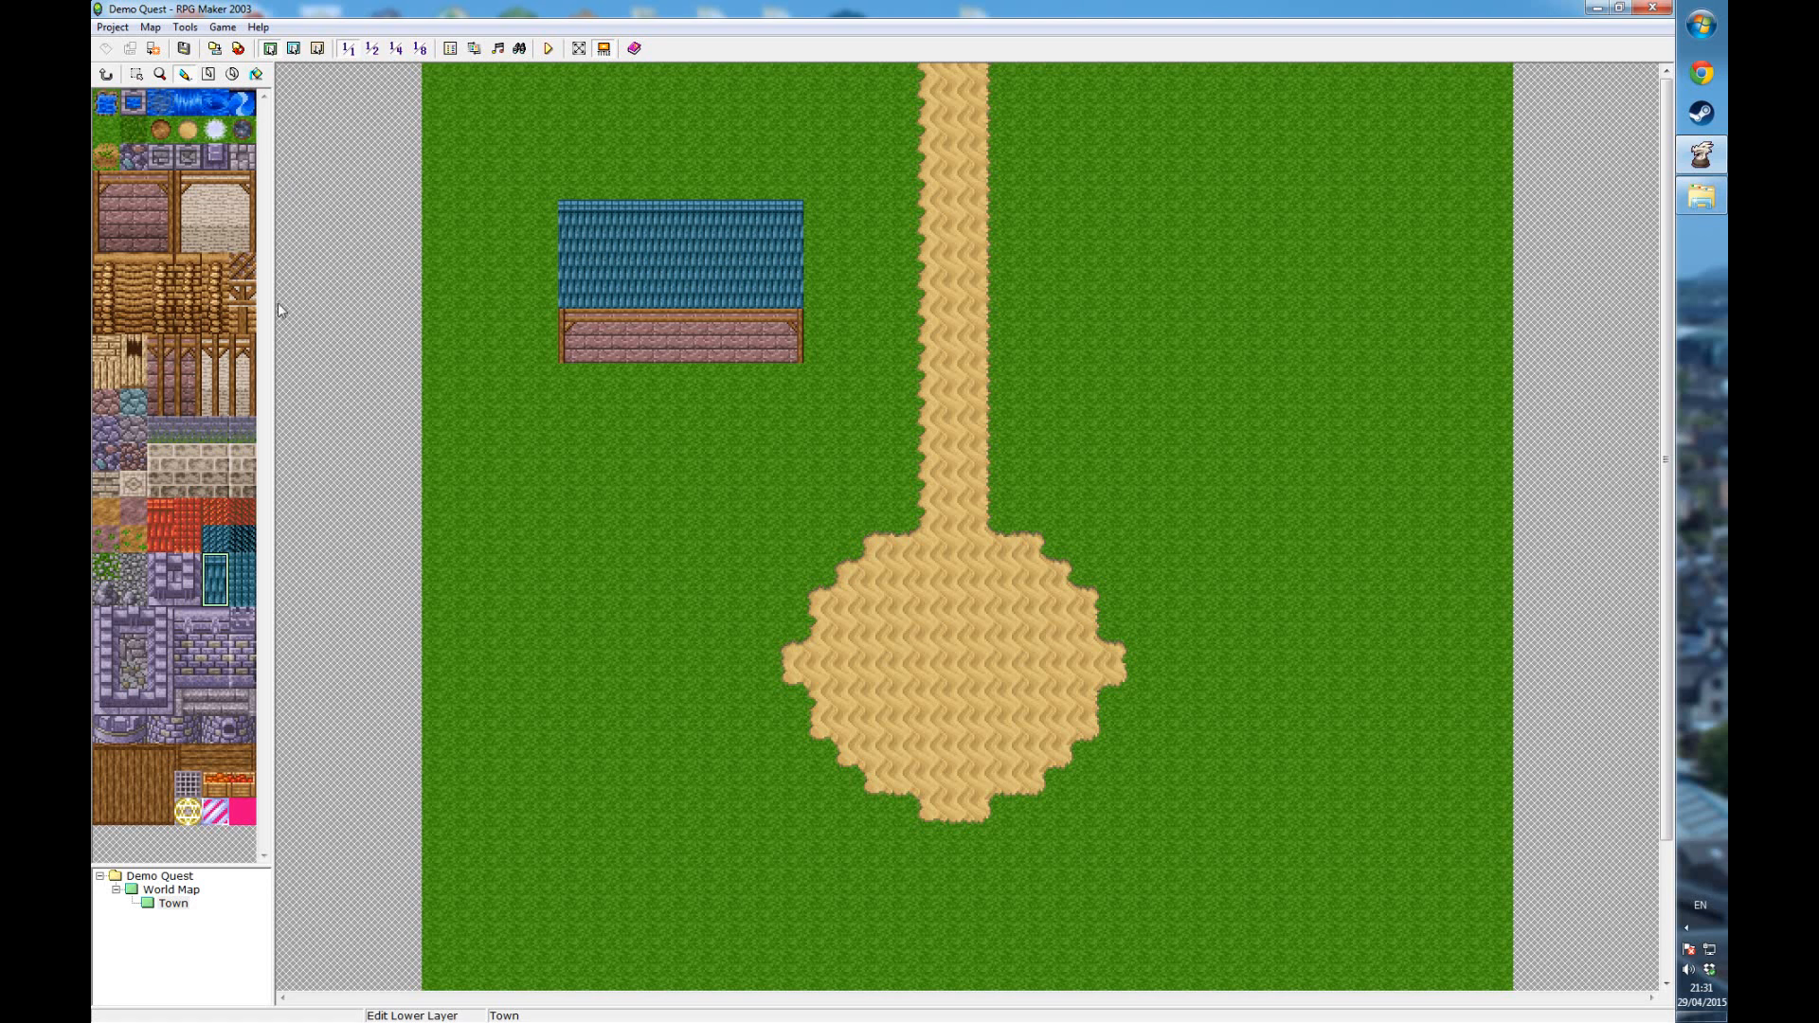
- Place two open-shuttered windows and a dark two-tile-high doorway between them on the front wall of the blue-roofed house
click(295, 48)
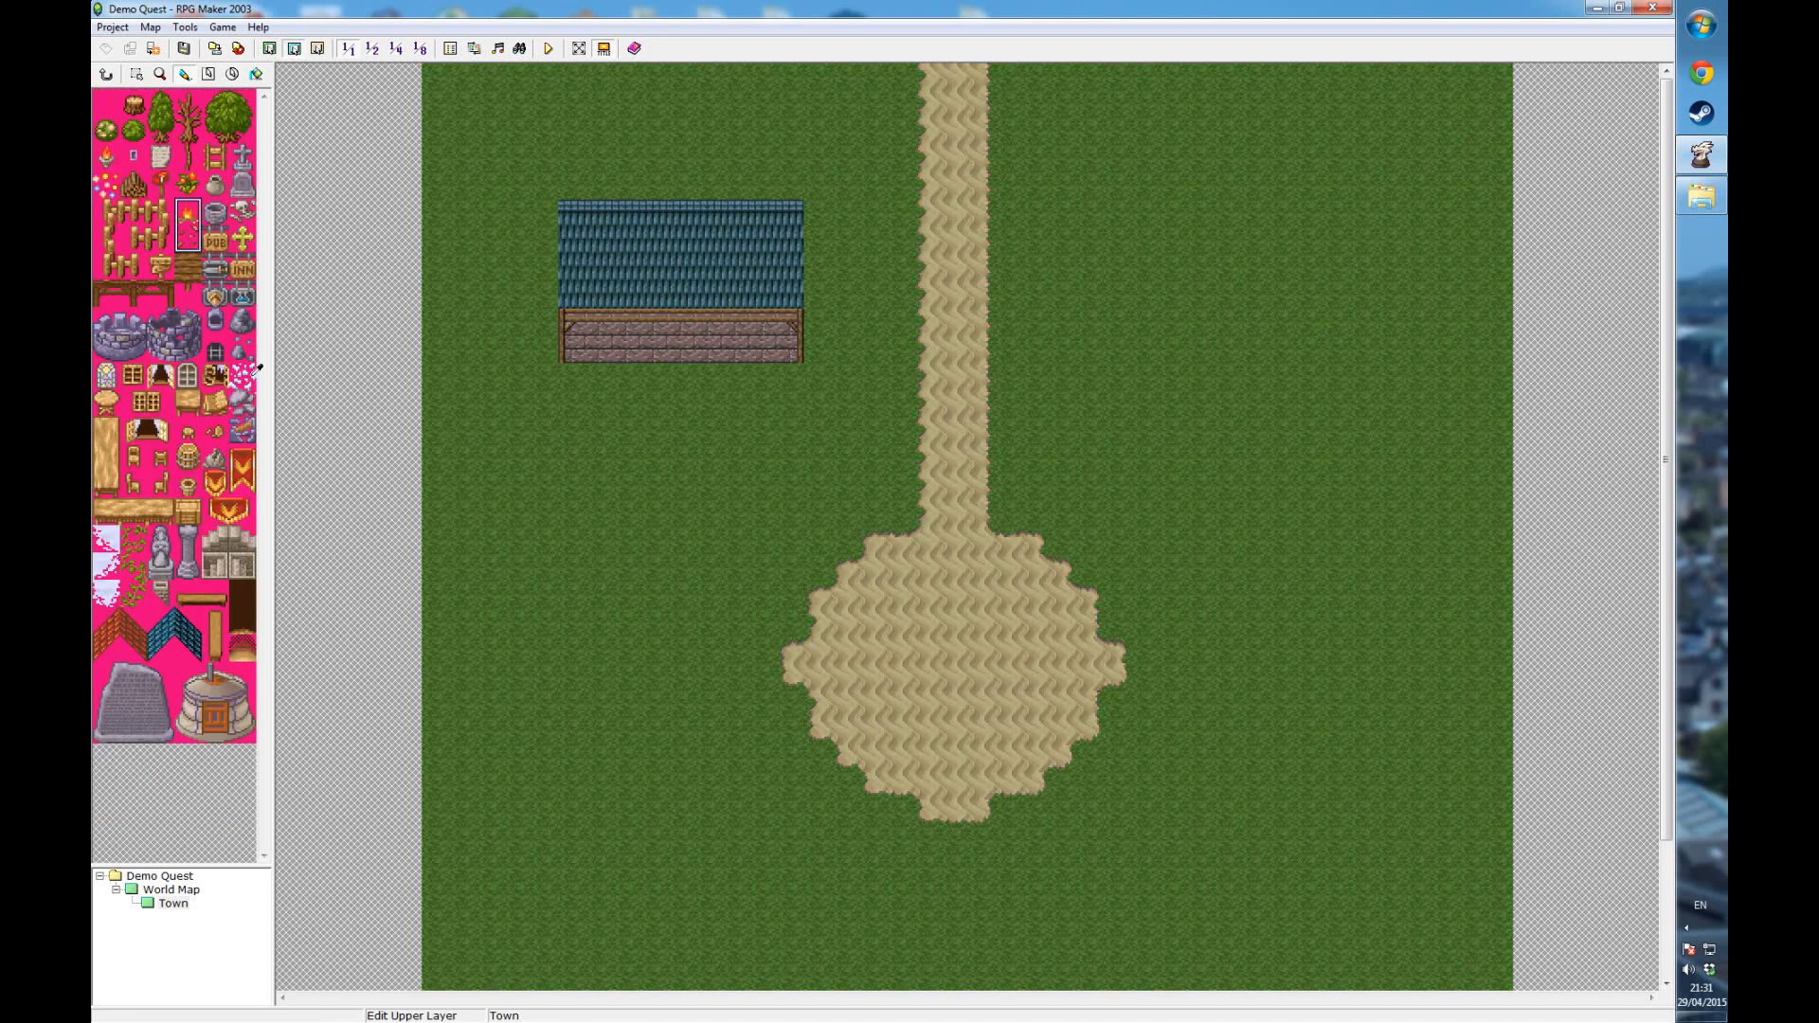
click(160, 375)
click(625, 323)
click(736, 322)
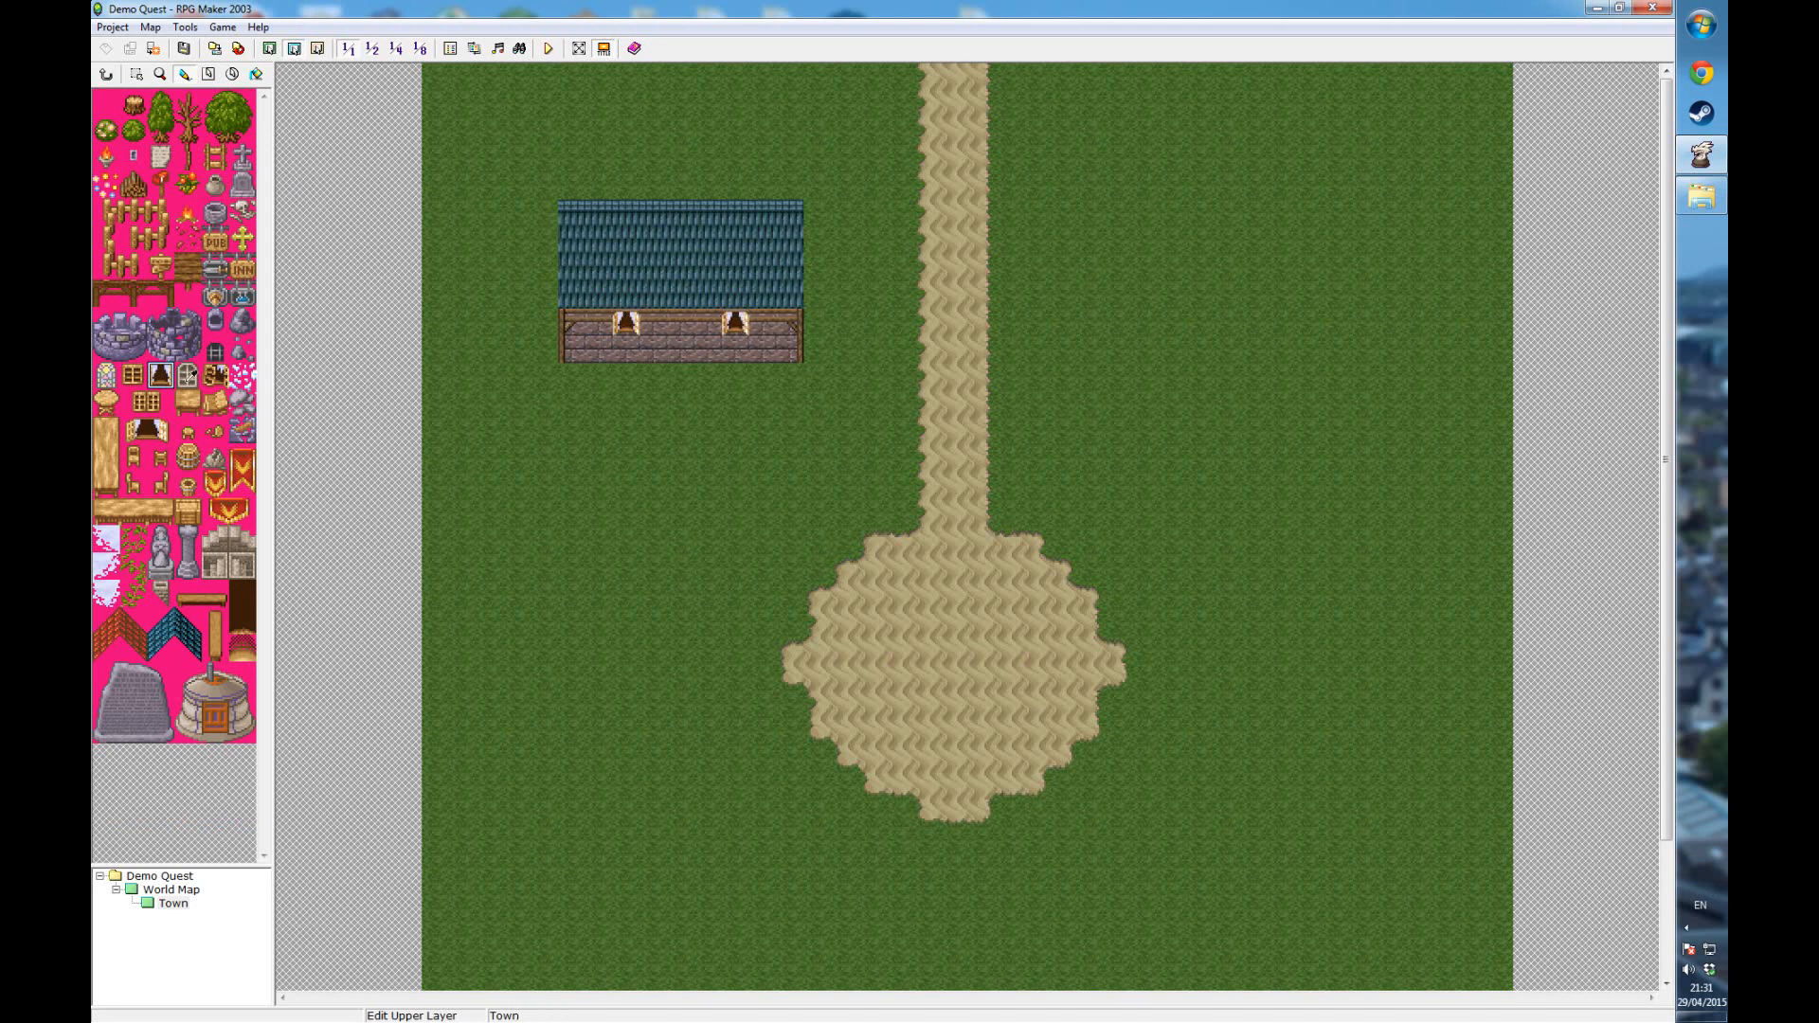
drag(242, 593, 247, 607)
click(680, 322)
- Copy the whole house, roof and wall included, and paste a duplicate on the grass east of the sand path
click(271, 49)
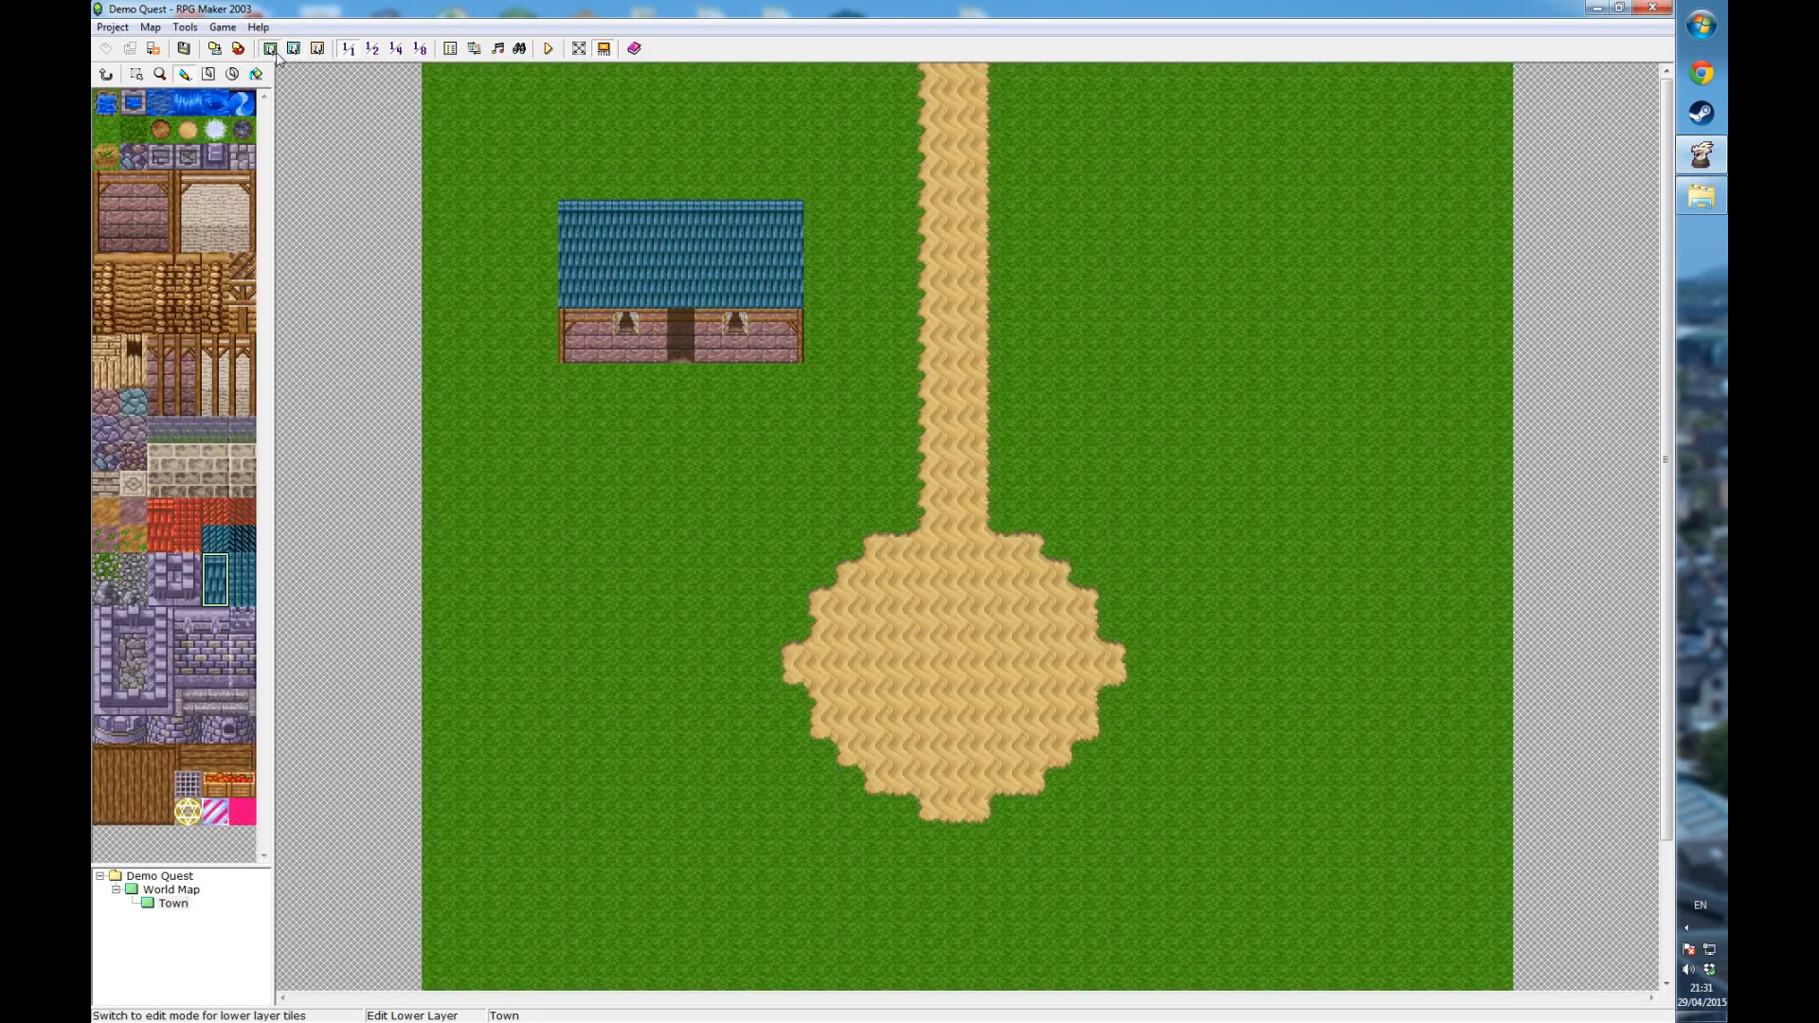
click(136, 76)
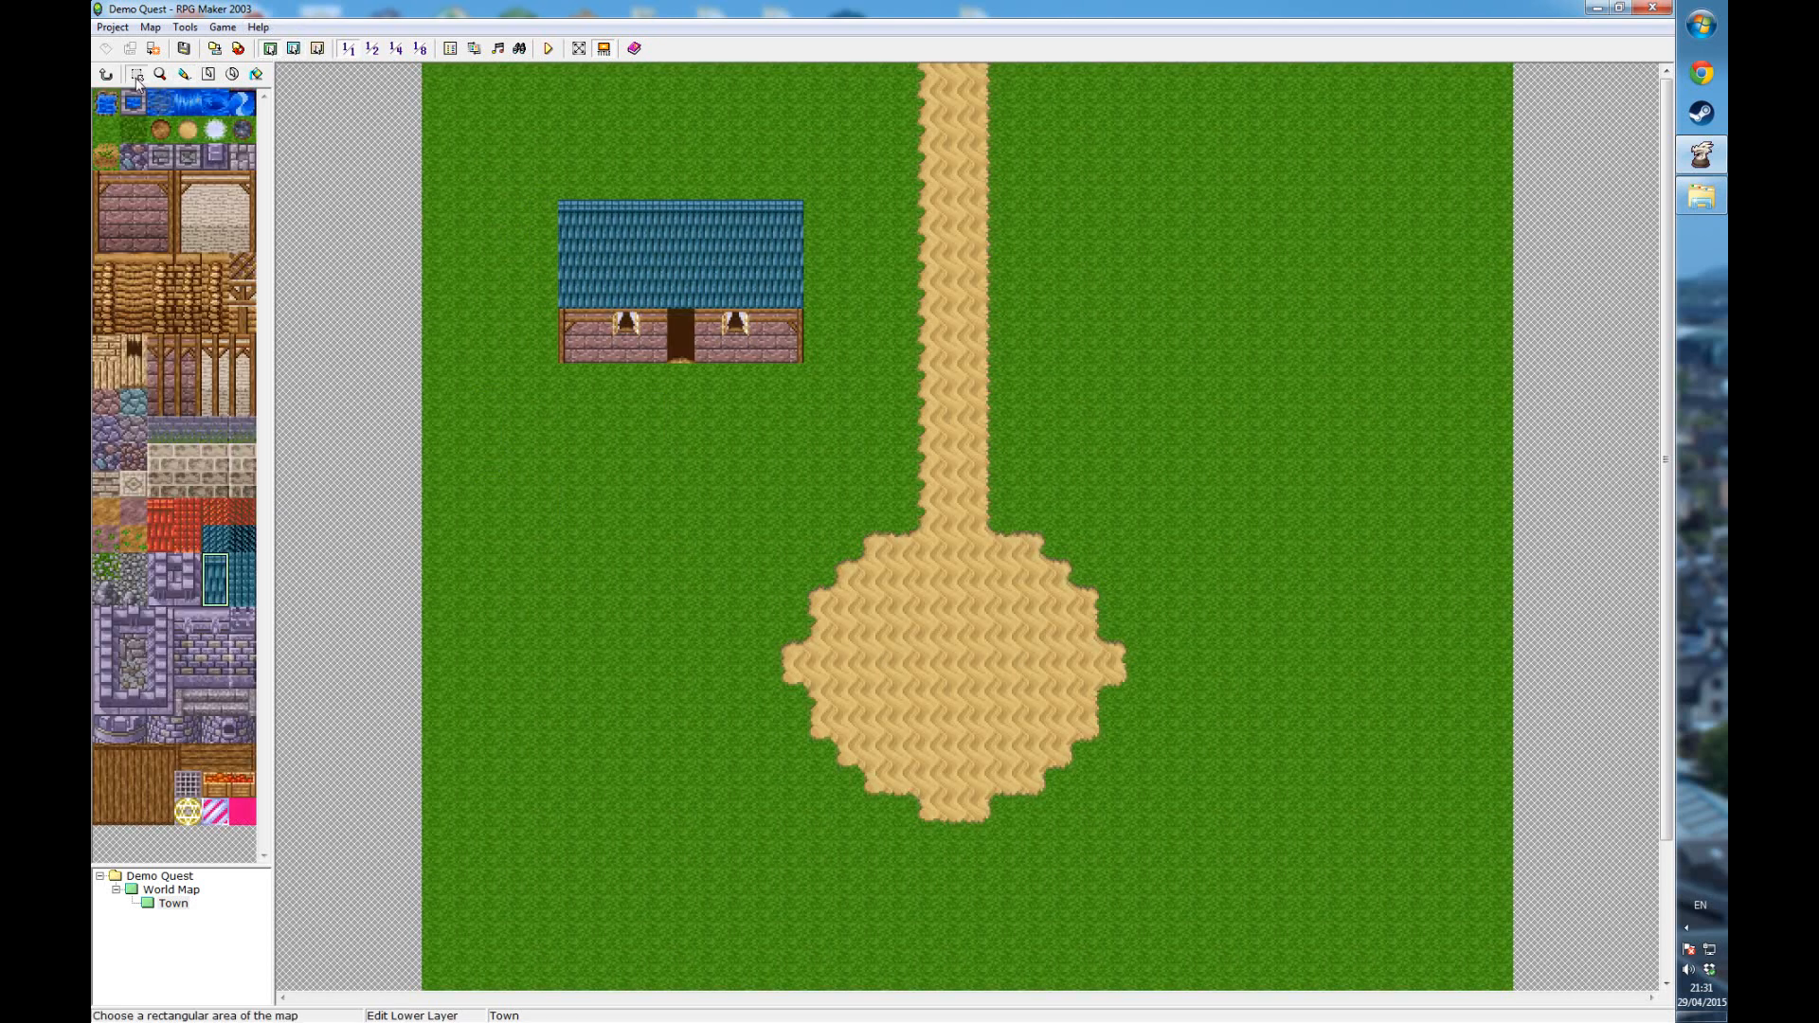
drag(580, 216, 792, 363)
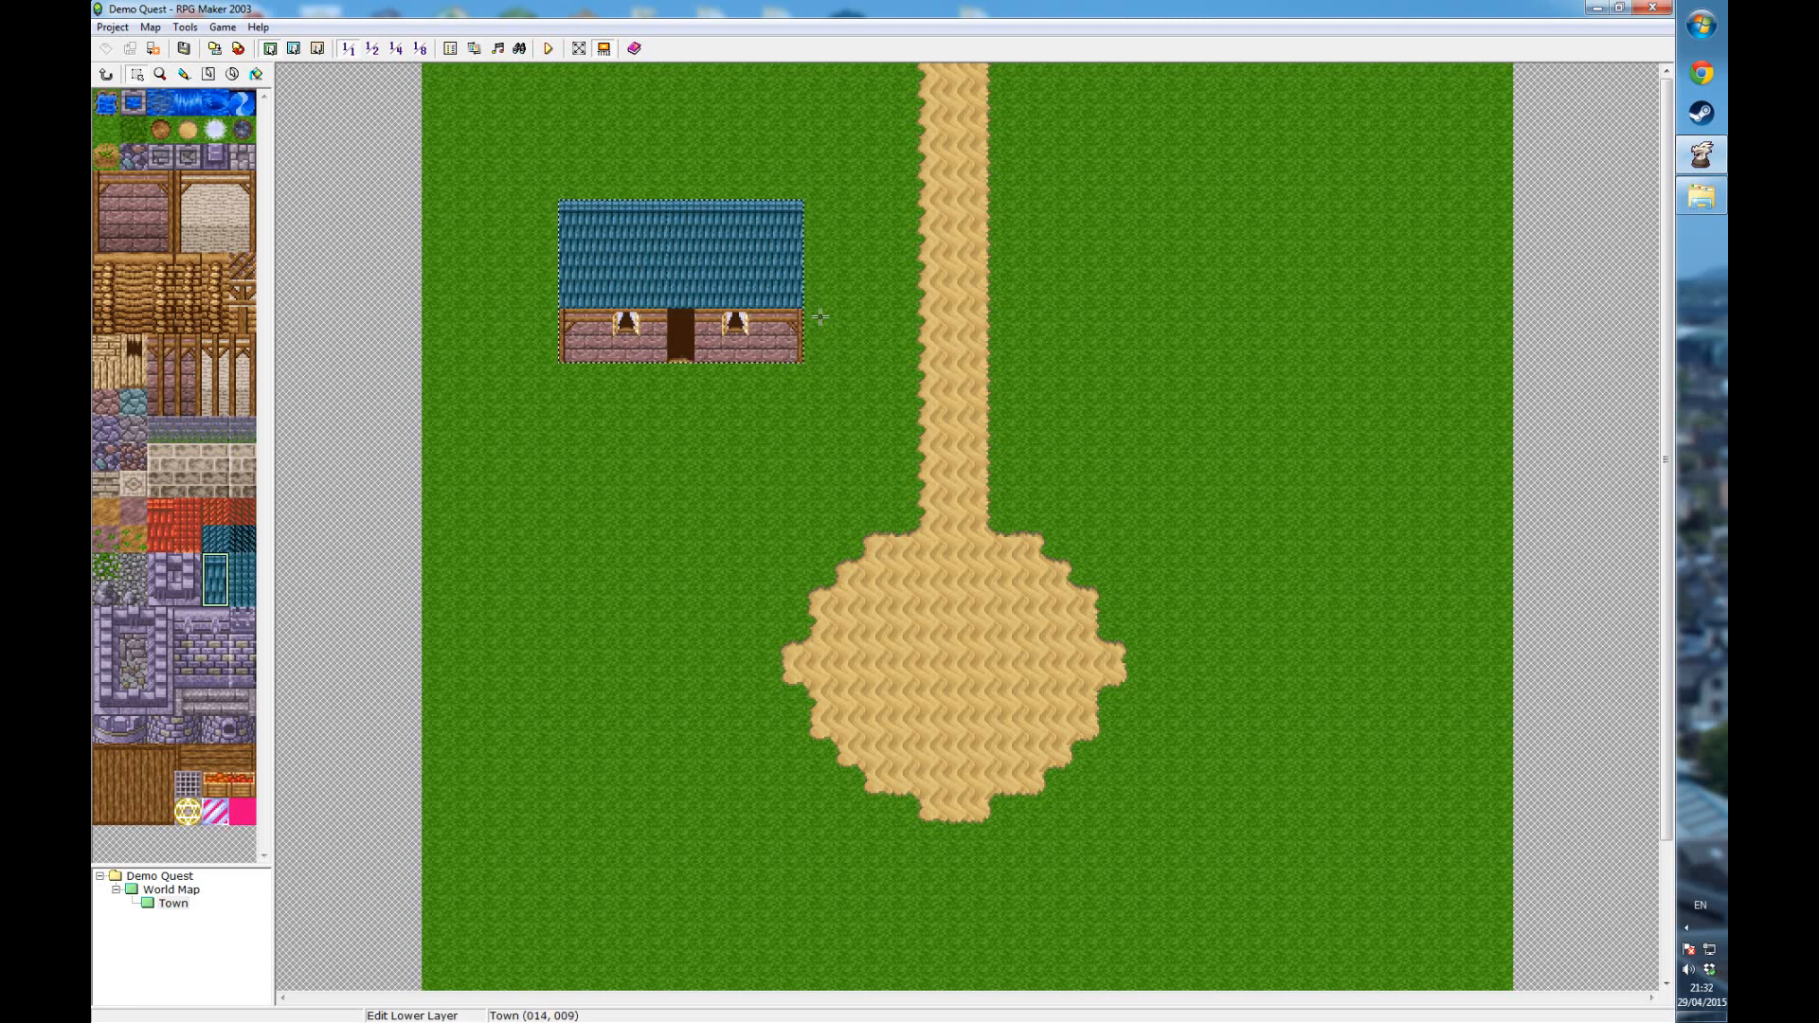
key(ctrl+c)
key(ctrl+v)
drag(970, 551, 1241, 331)
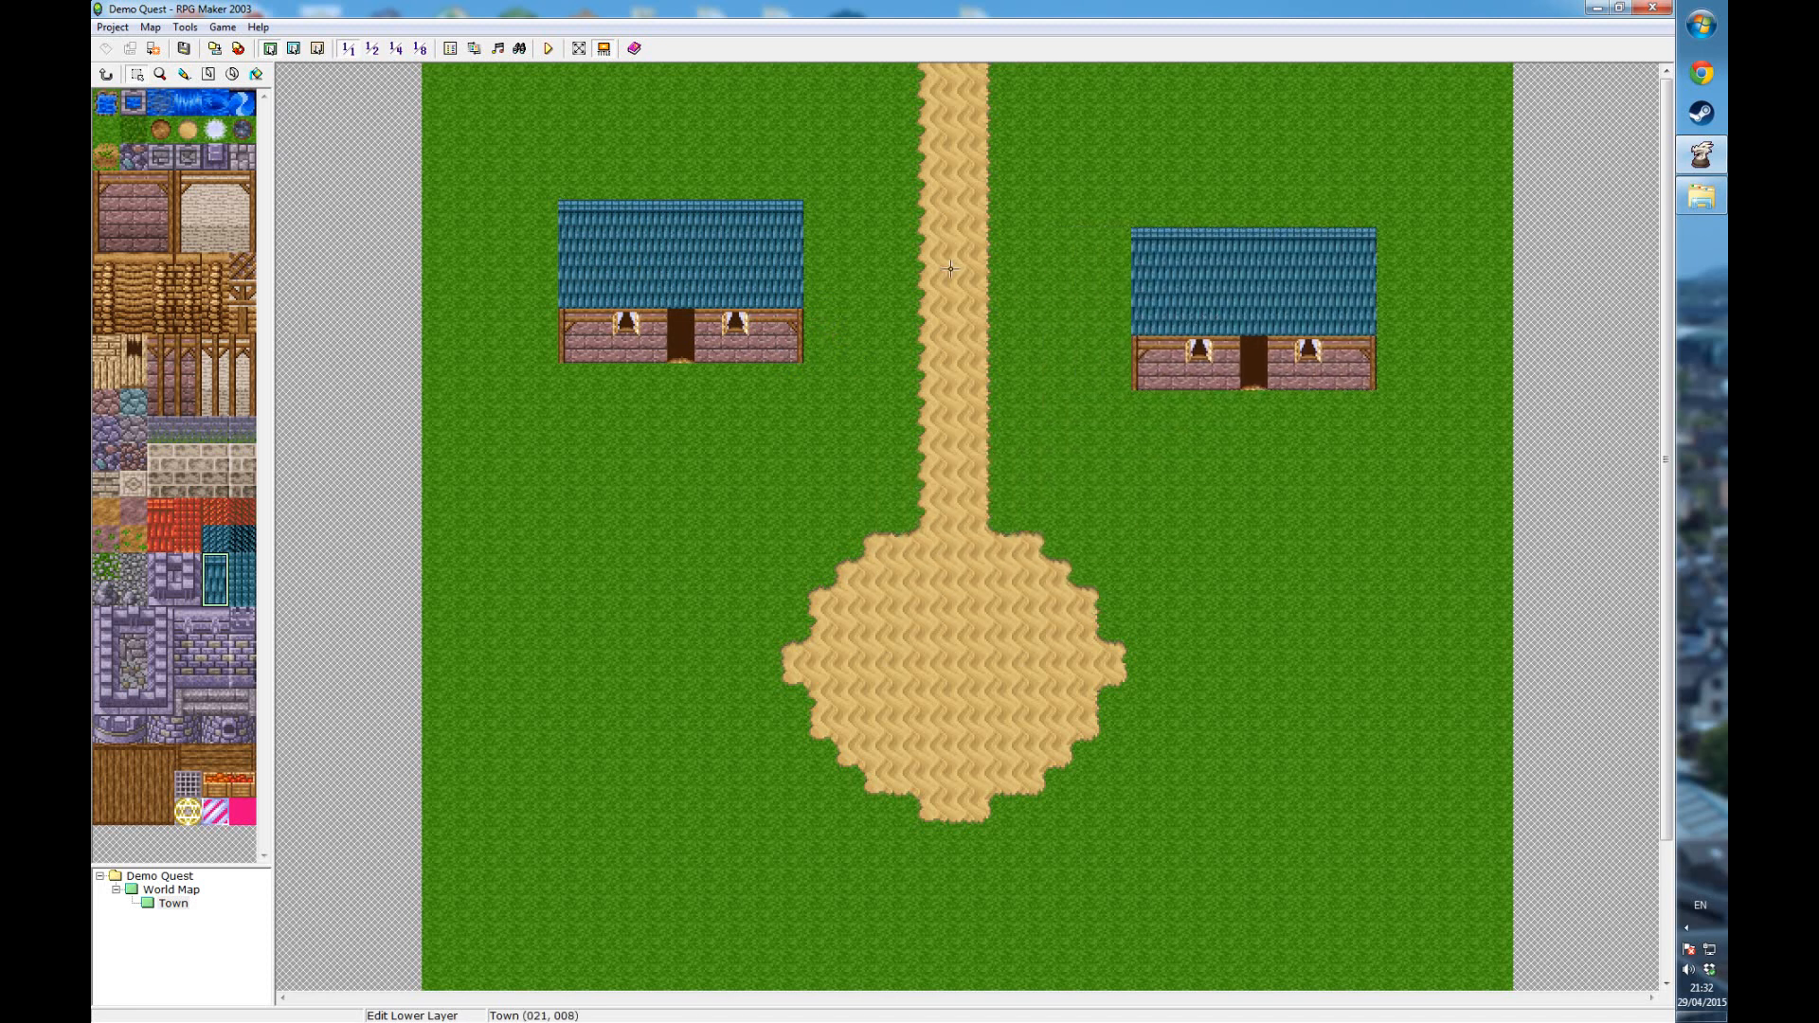
- Paste two more copies of the house, one west and one east of the round sand plaza
key(ctrl+v)
drag(961, 464, 606, 655)
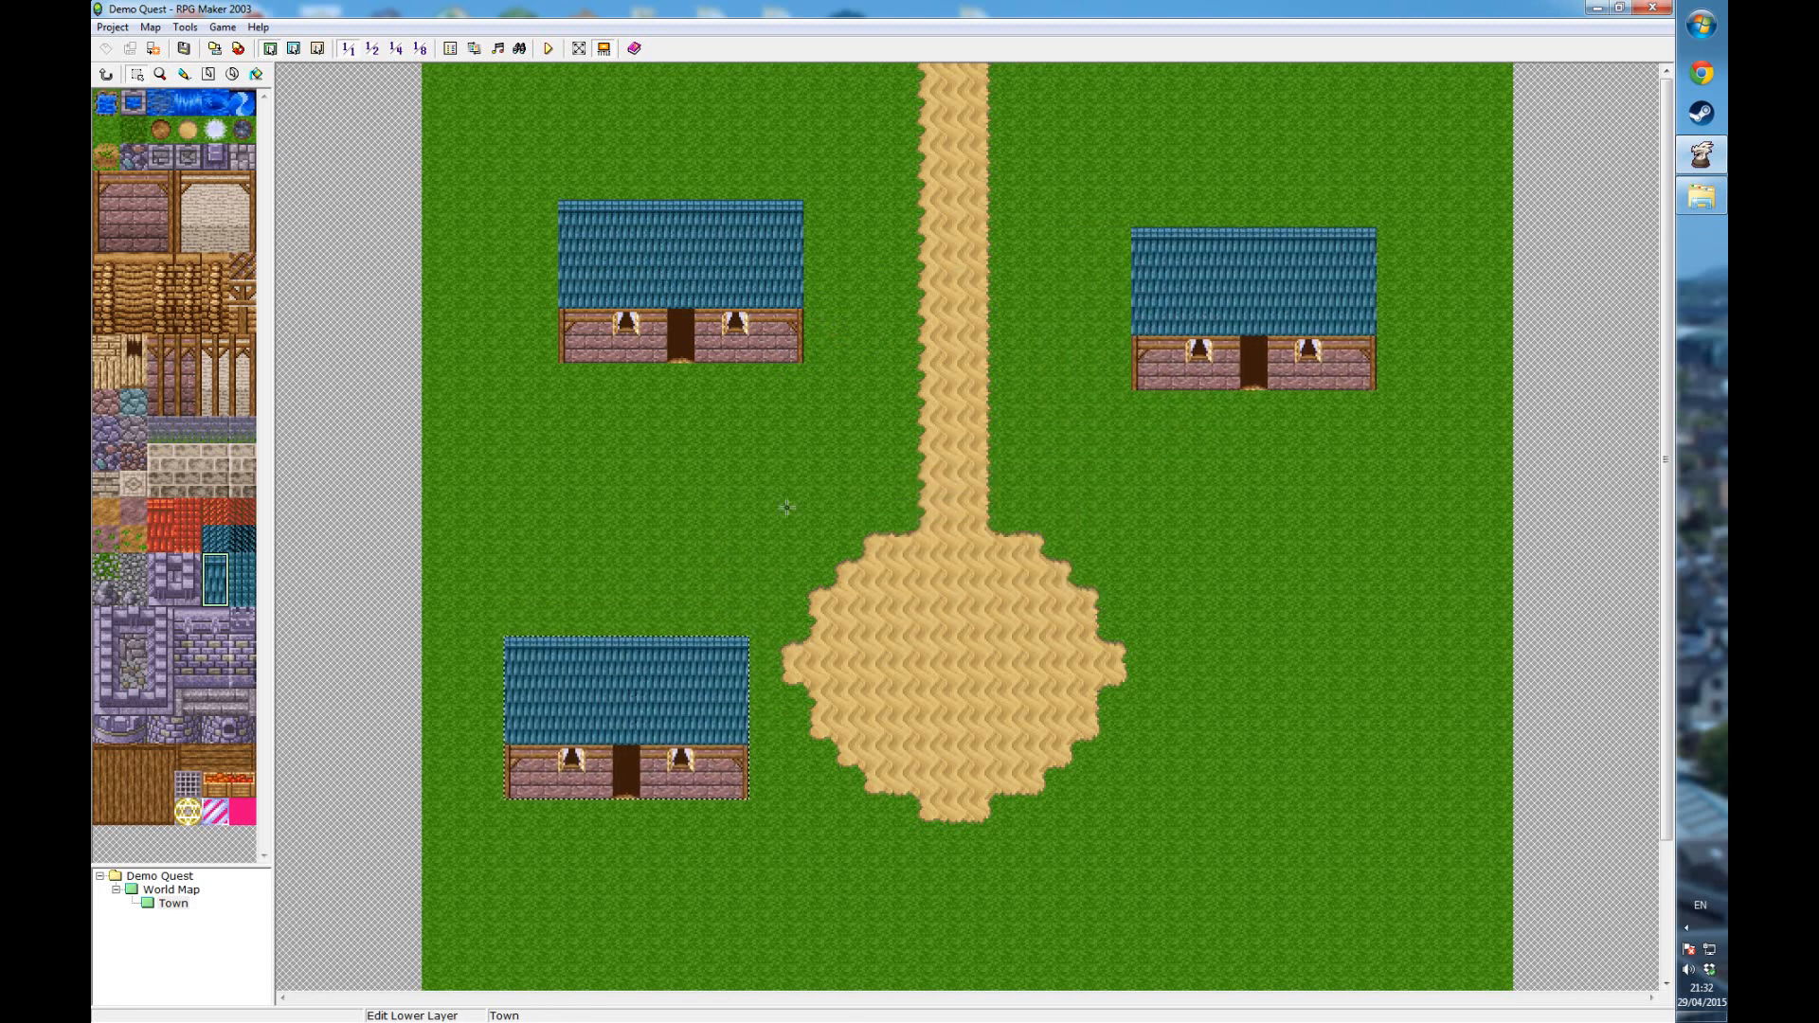
key(ctrl+v)
drag(987, 461, 1289, 572)
click(970, 441)
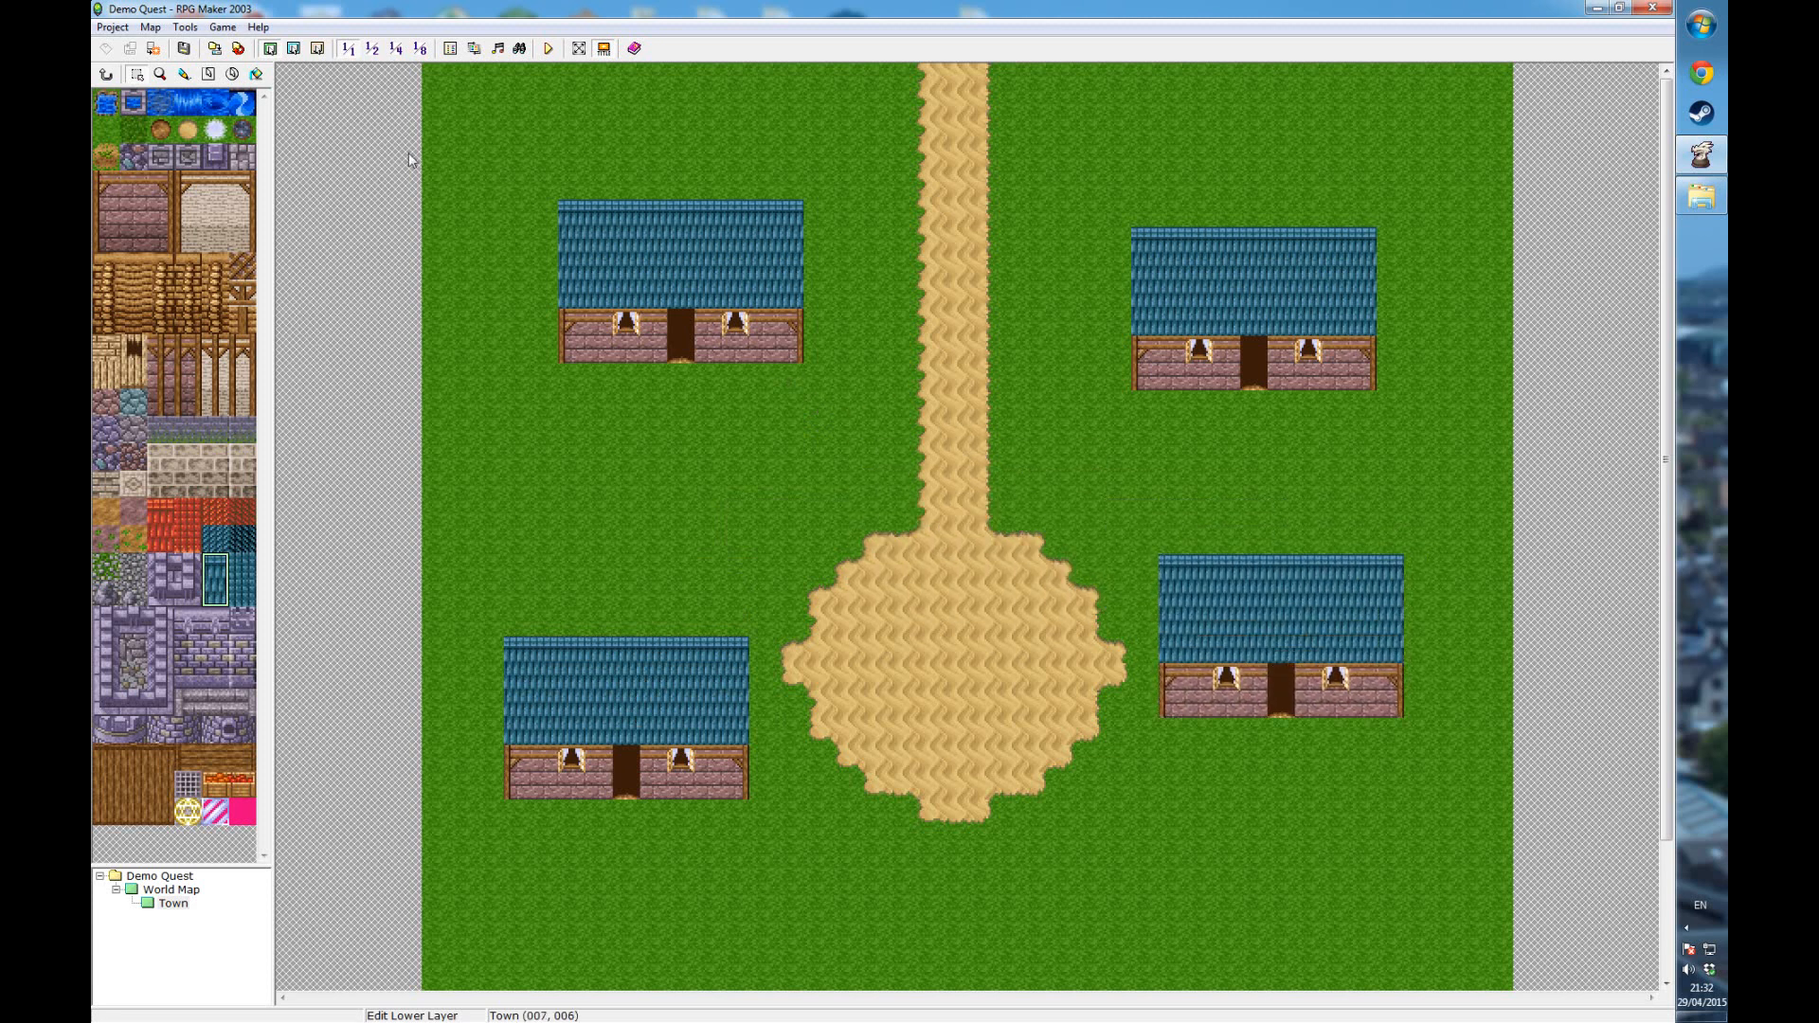
- Place three large round trees: in the map's northwest corner, northeast of the plaza, and just southwest of the plaza
click(185, 75)
click(107, 102)
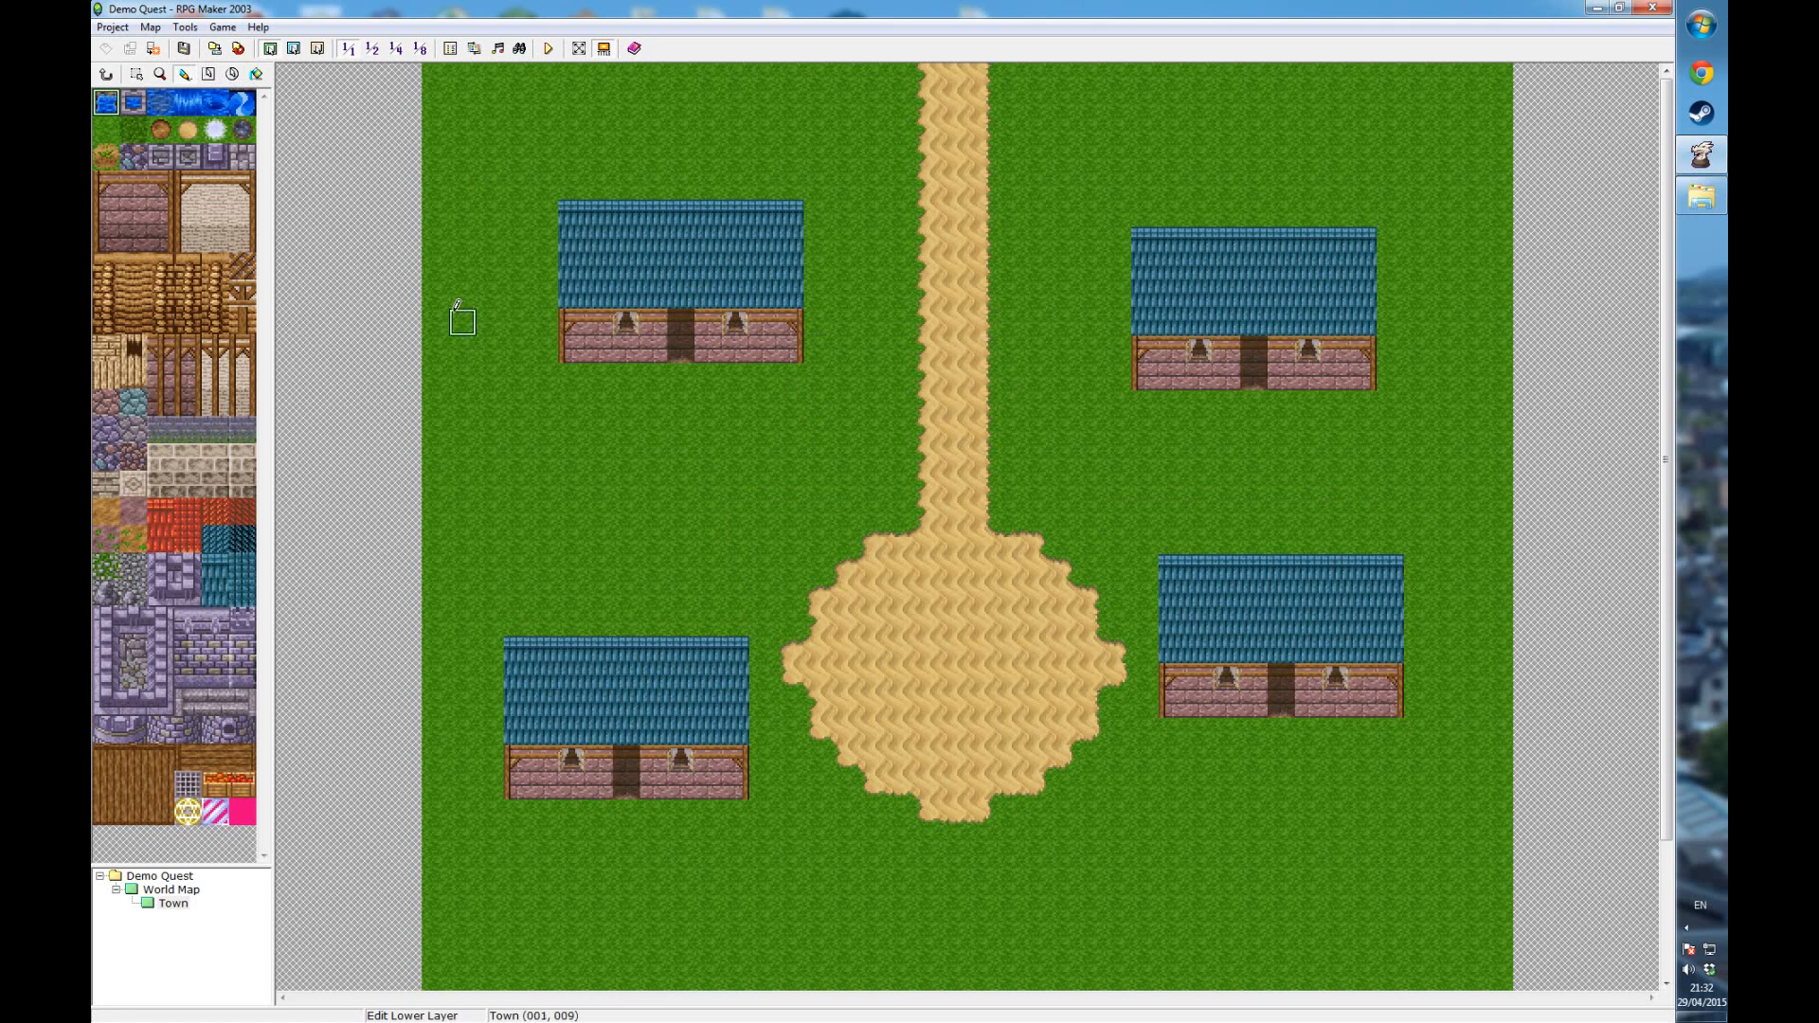
click(294, 49)
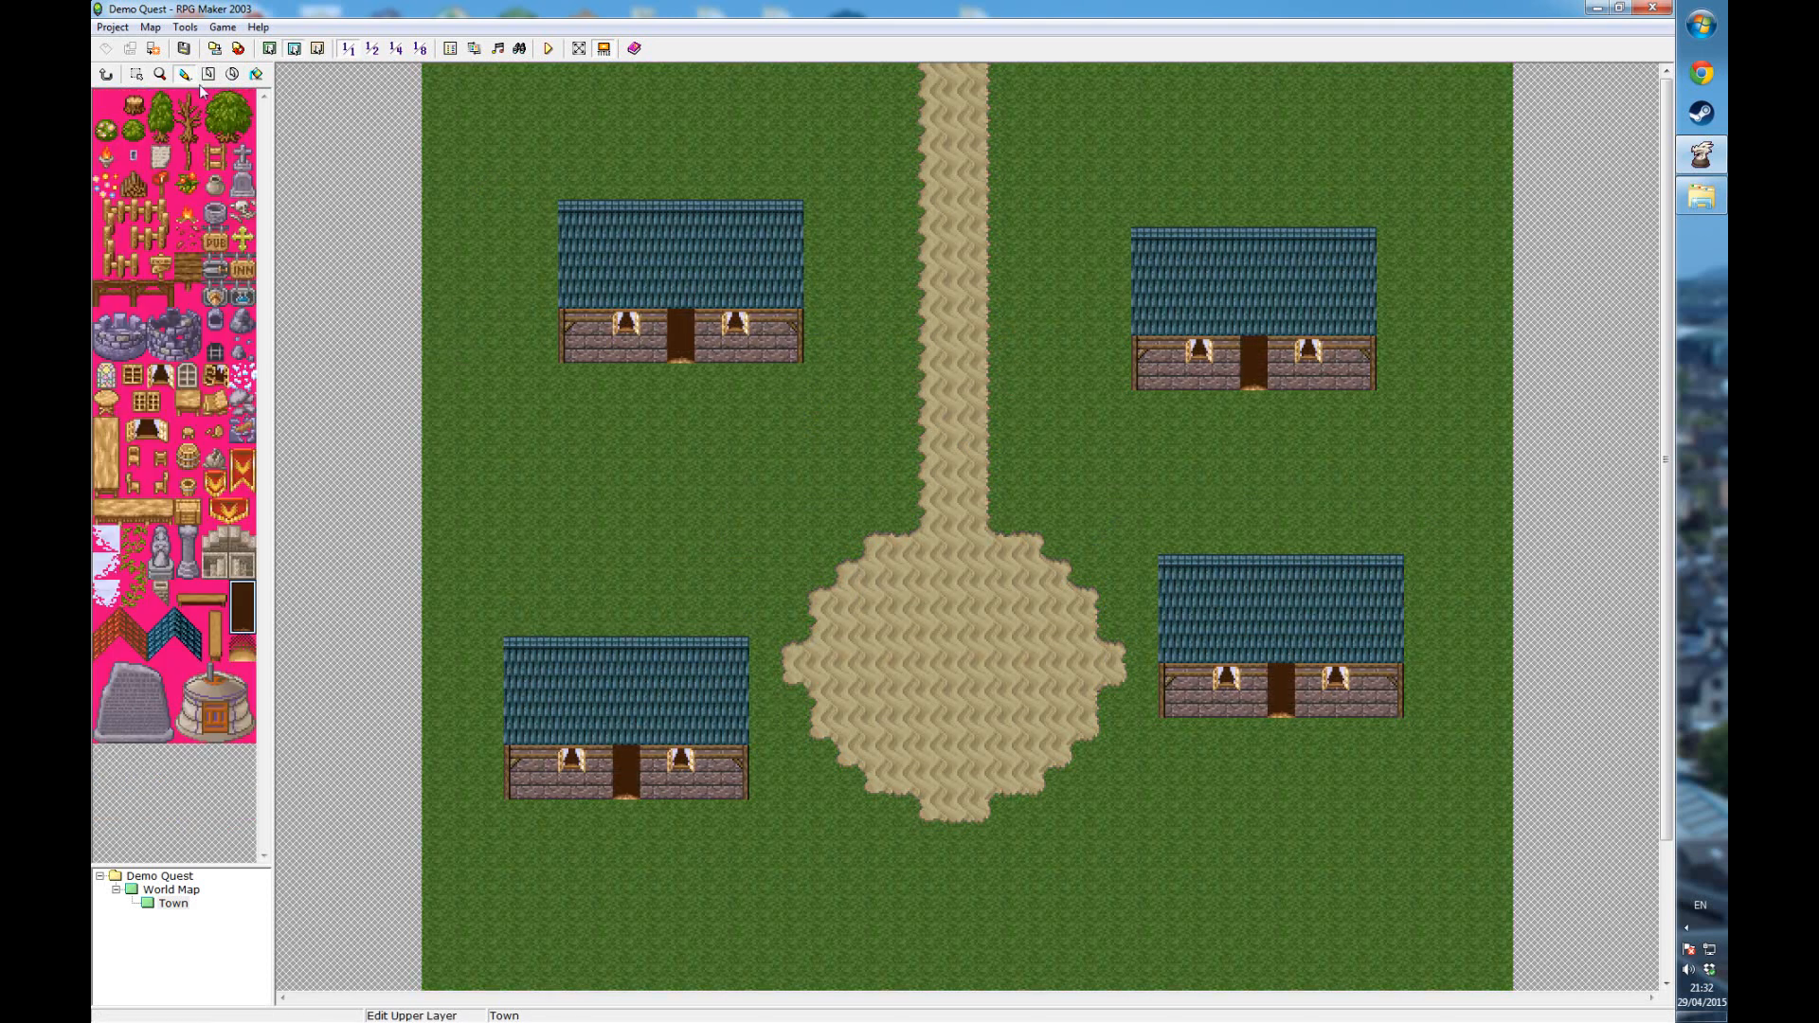
click(229, 115)
click(502, 146)
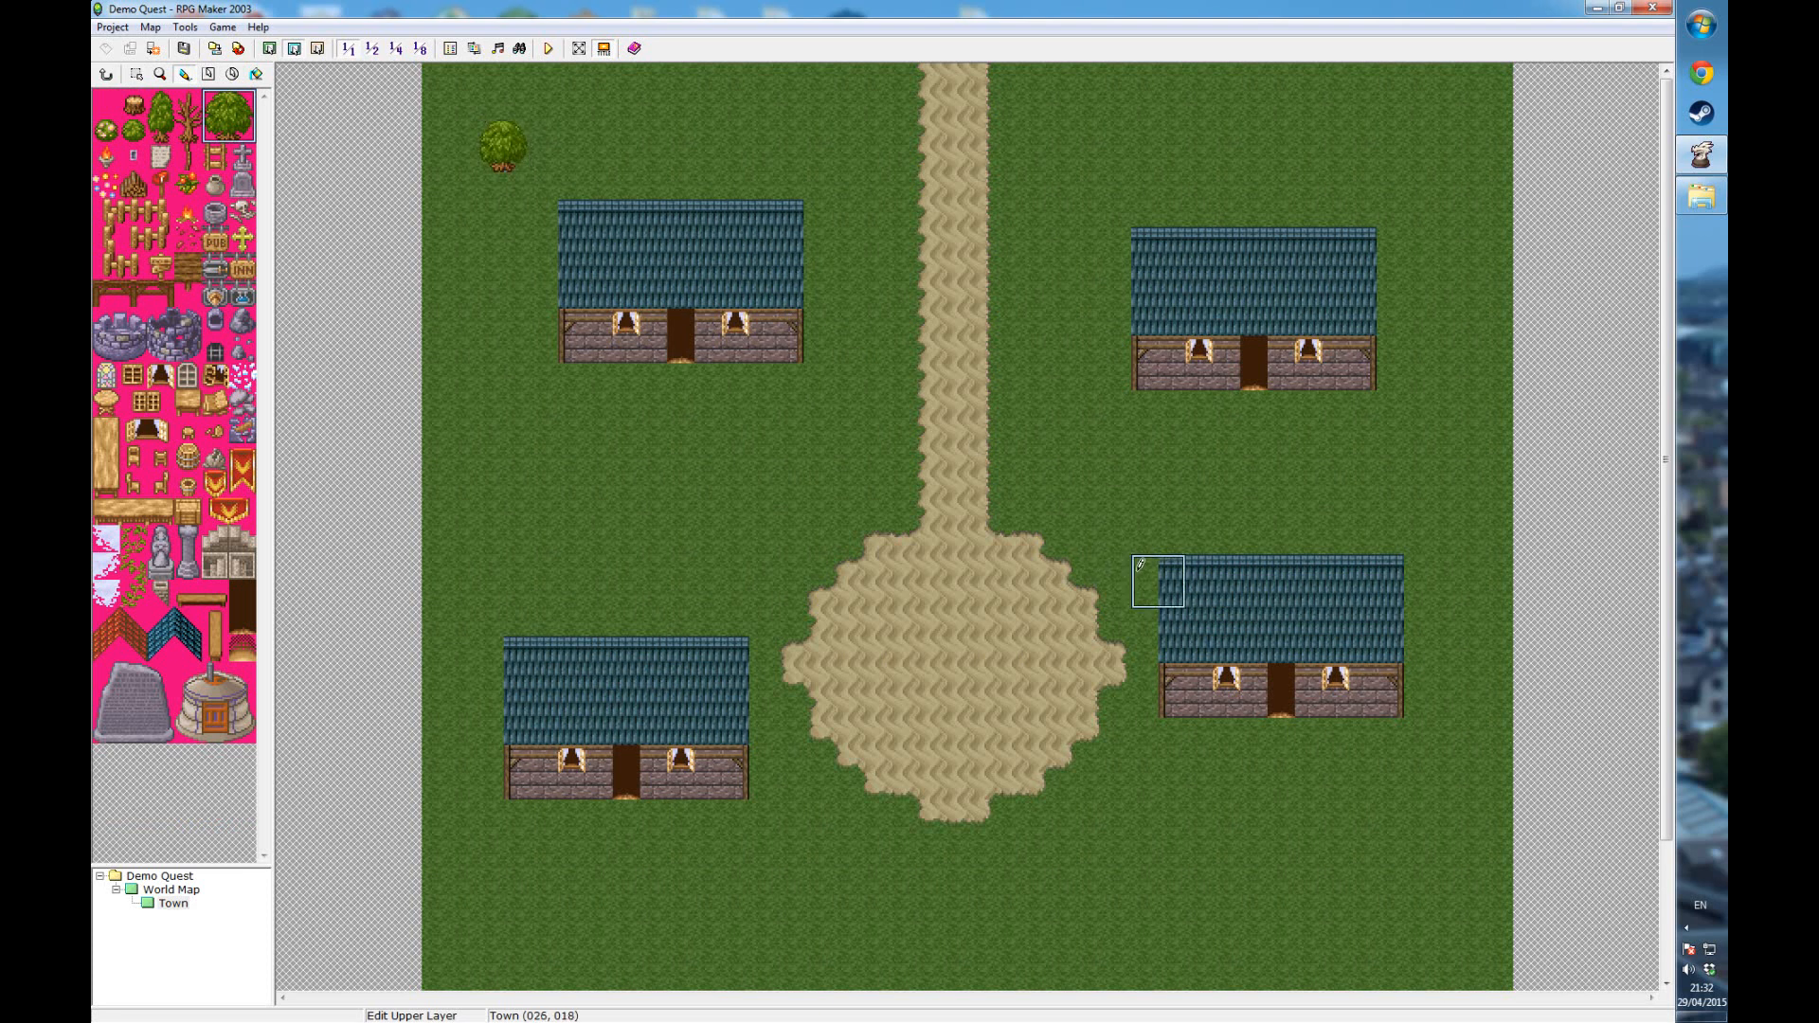
click(1103, 474)
click(858, 857)
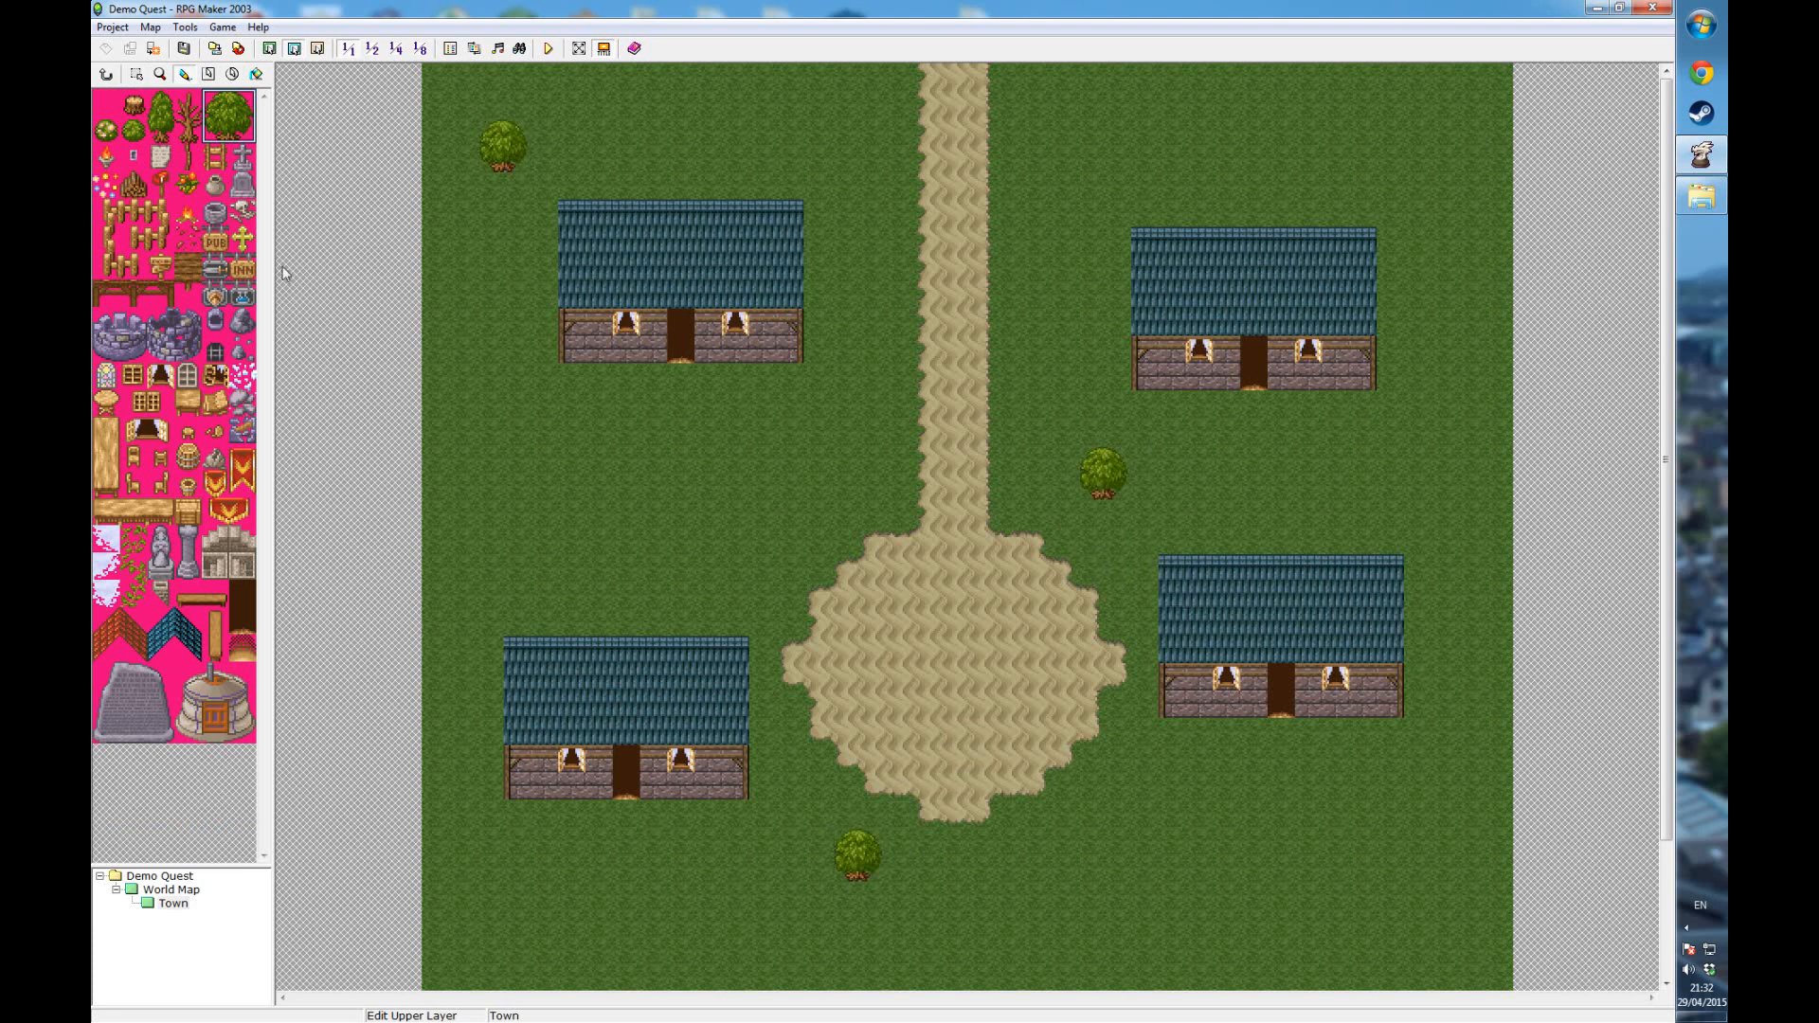
- Add three narrow green trees near the northeastern house and the plaza's edges, plus a bare tree by the western edge
click(162, 123)
click(1090, 174)
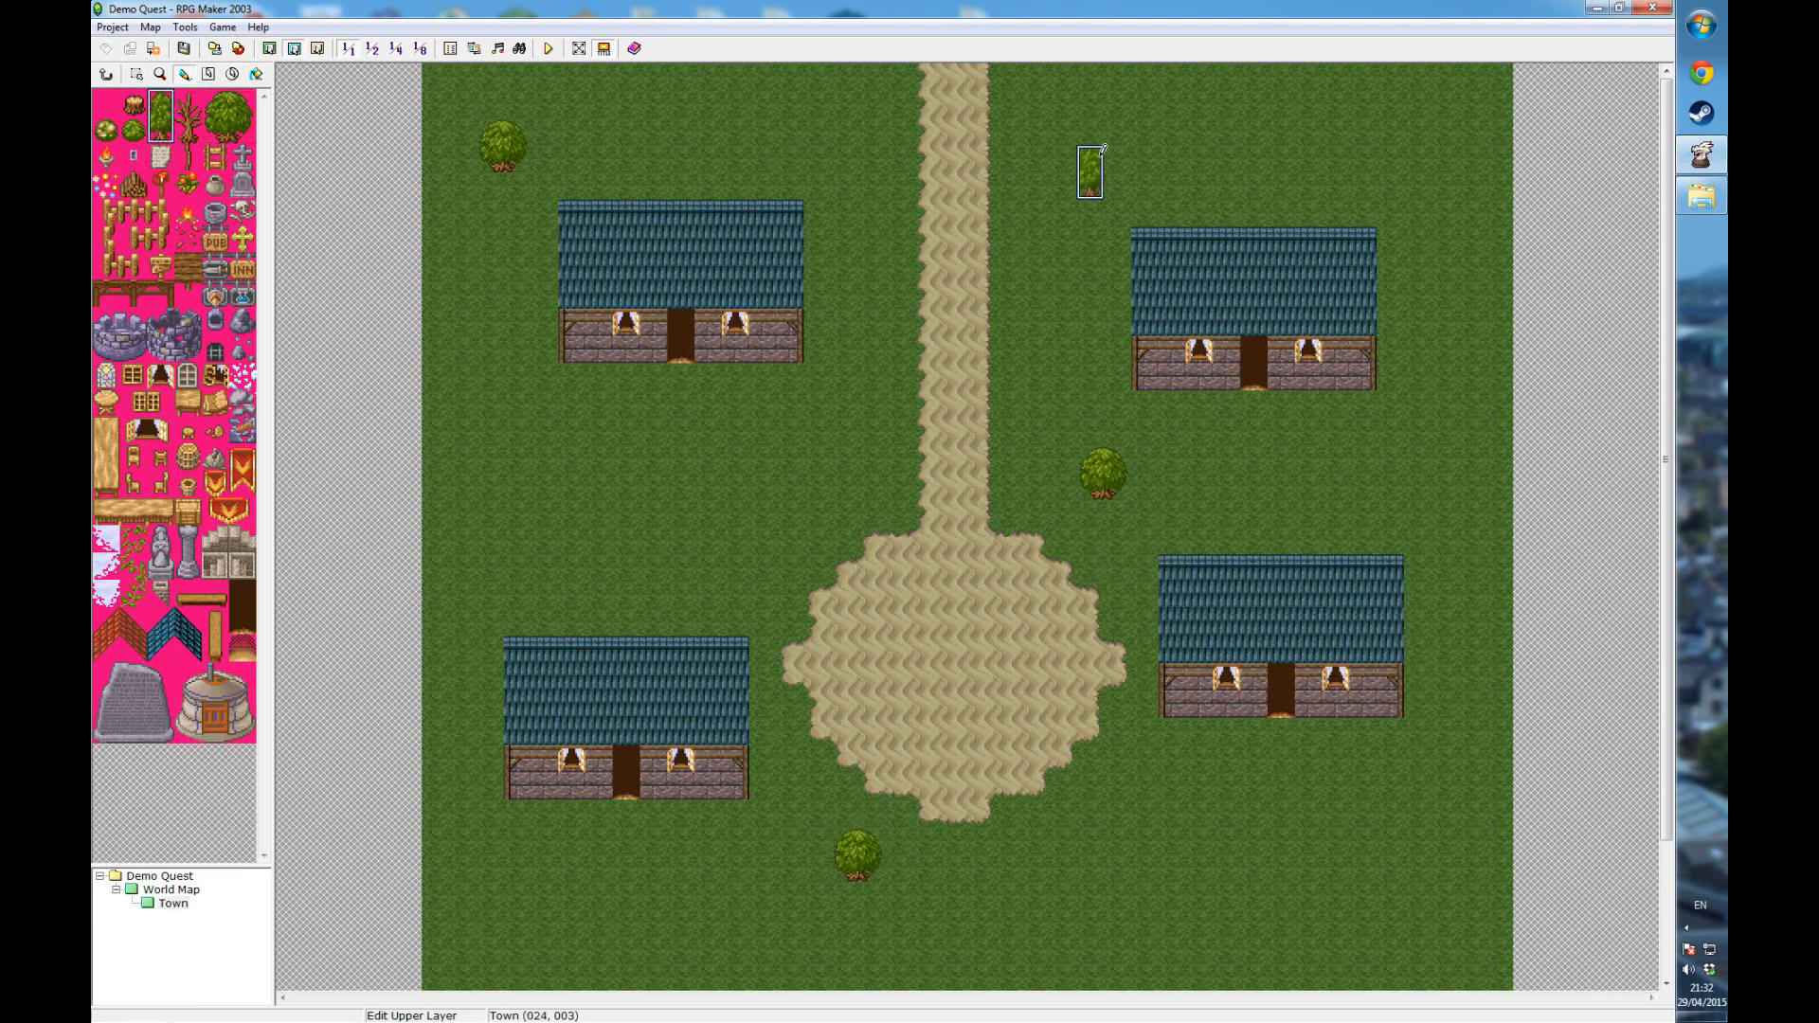
click(790, 500)
click(1118, 692)
click(200, 120)
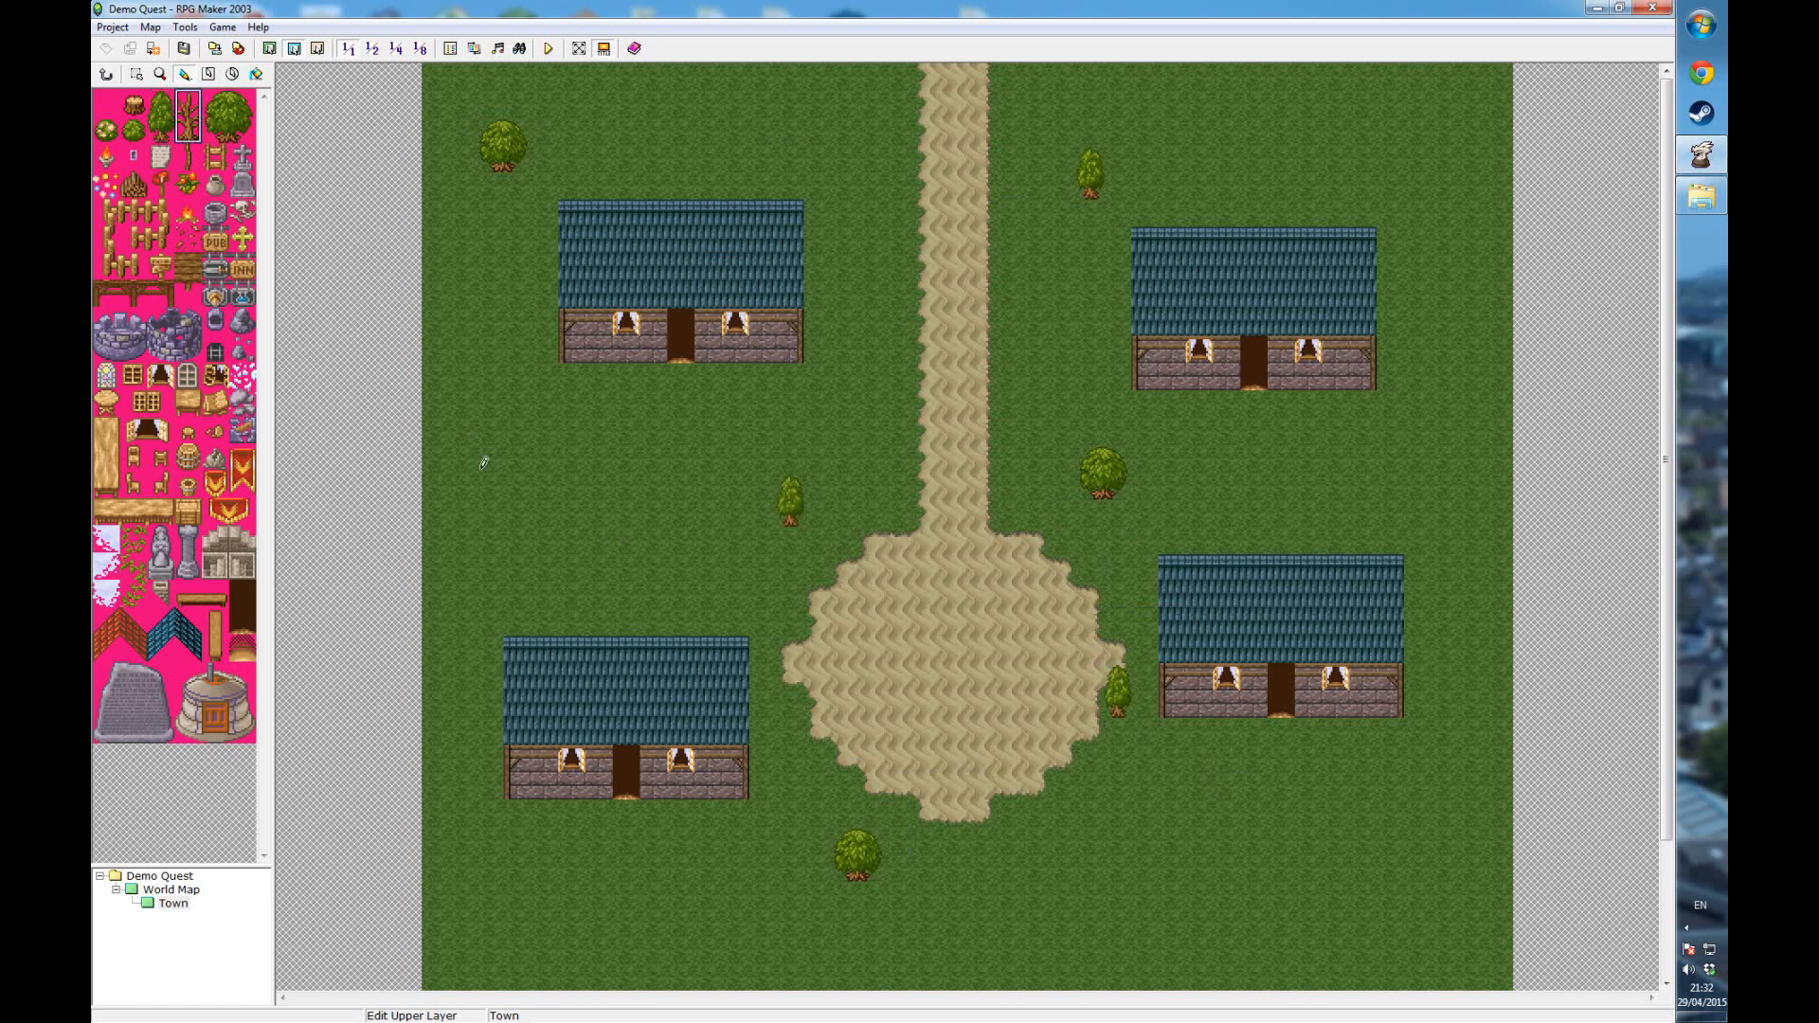
click(492, 379)
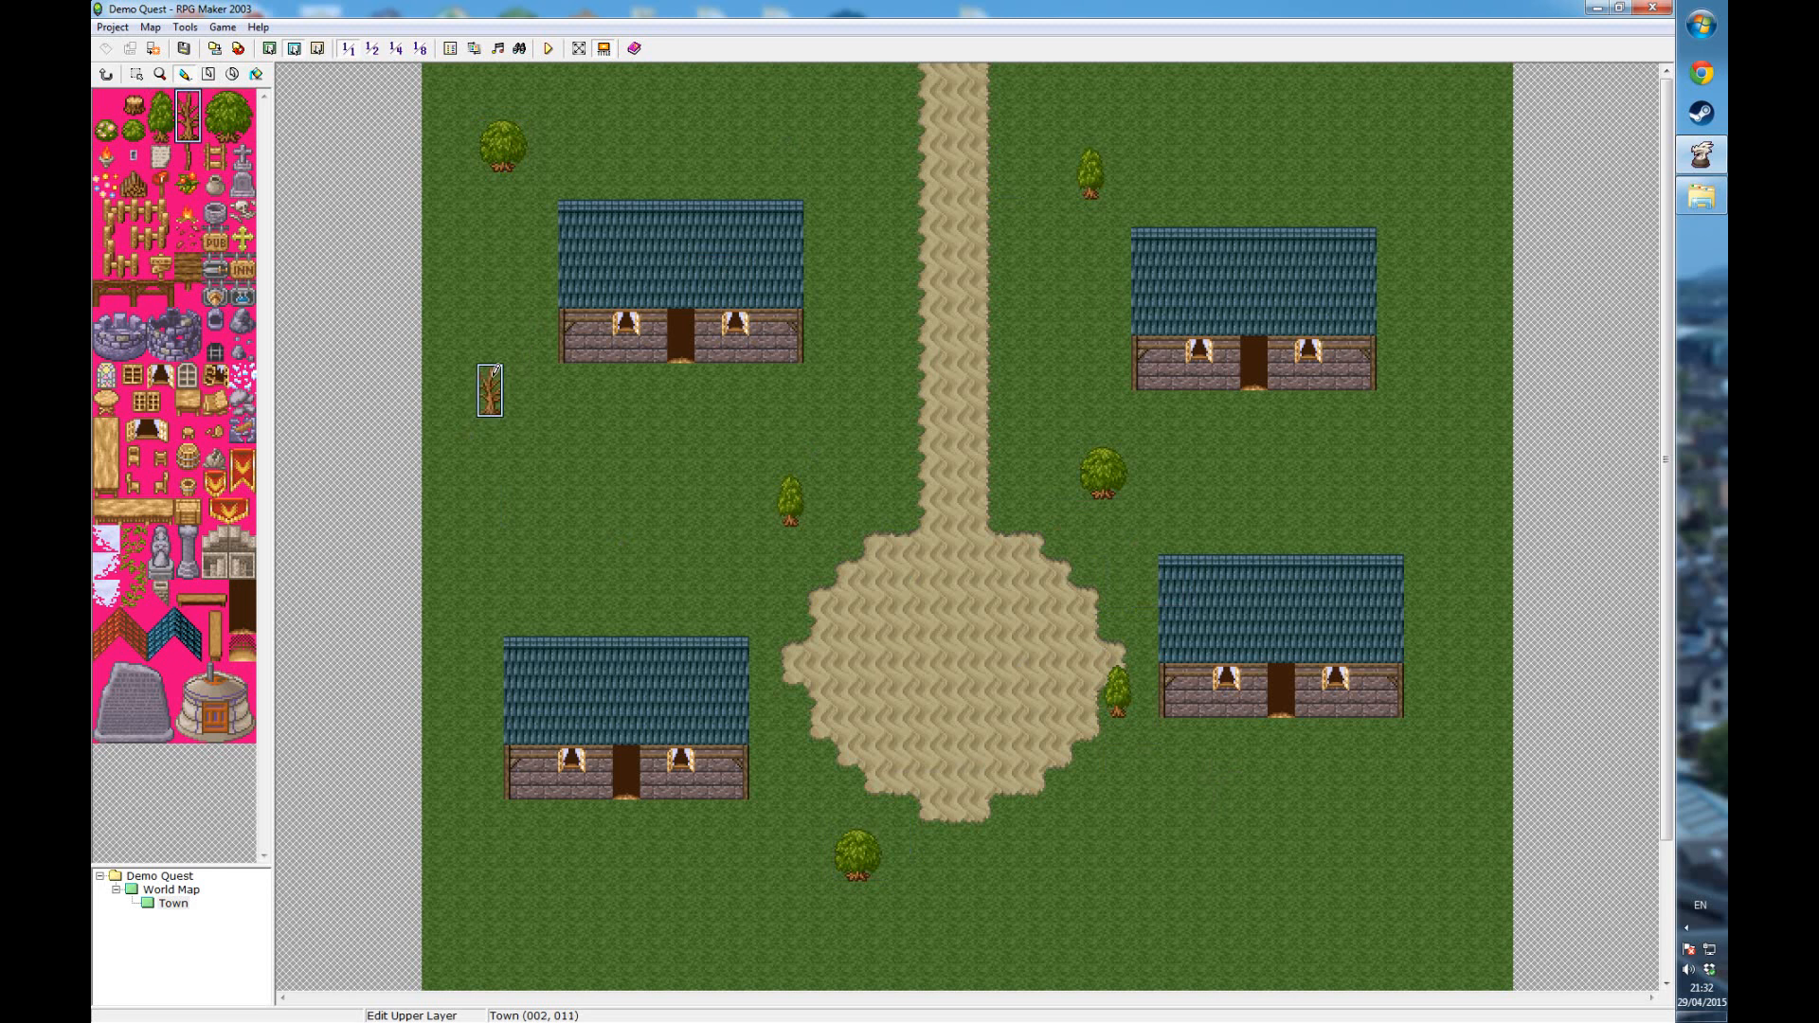
- Place the large stone monument in the centre of the sand plaza with a small statue directly east of it
drag(107, 675, 161, 731)
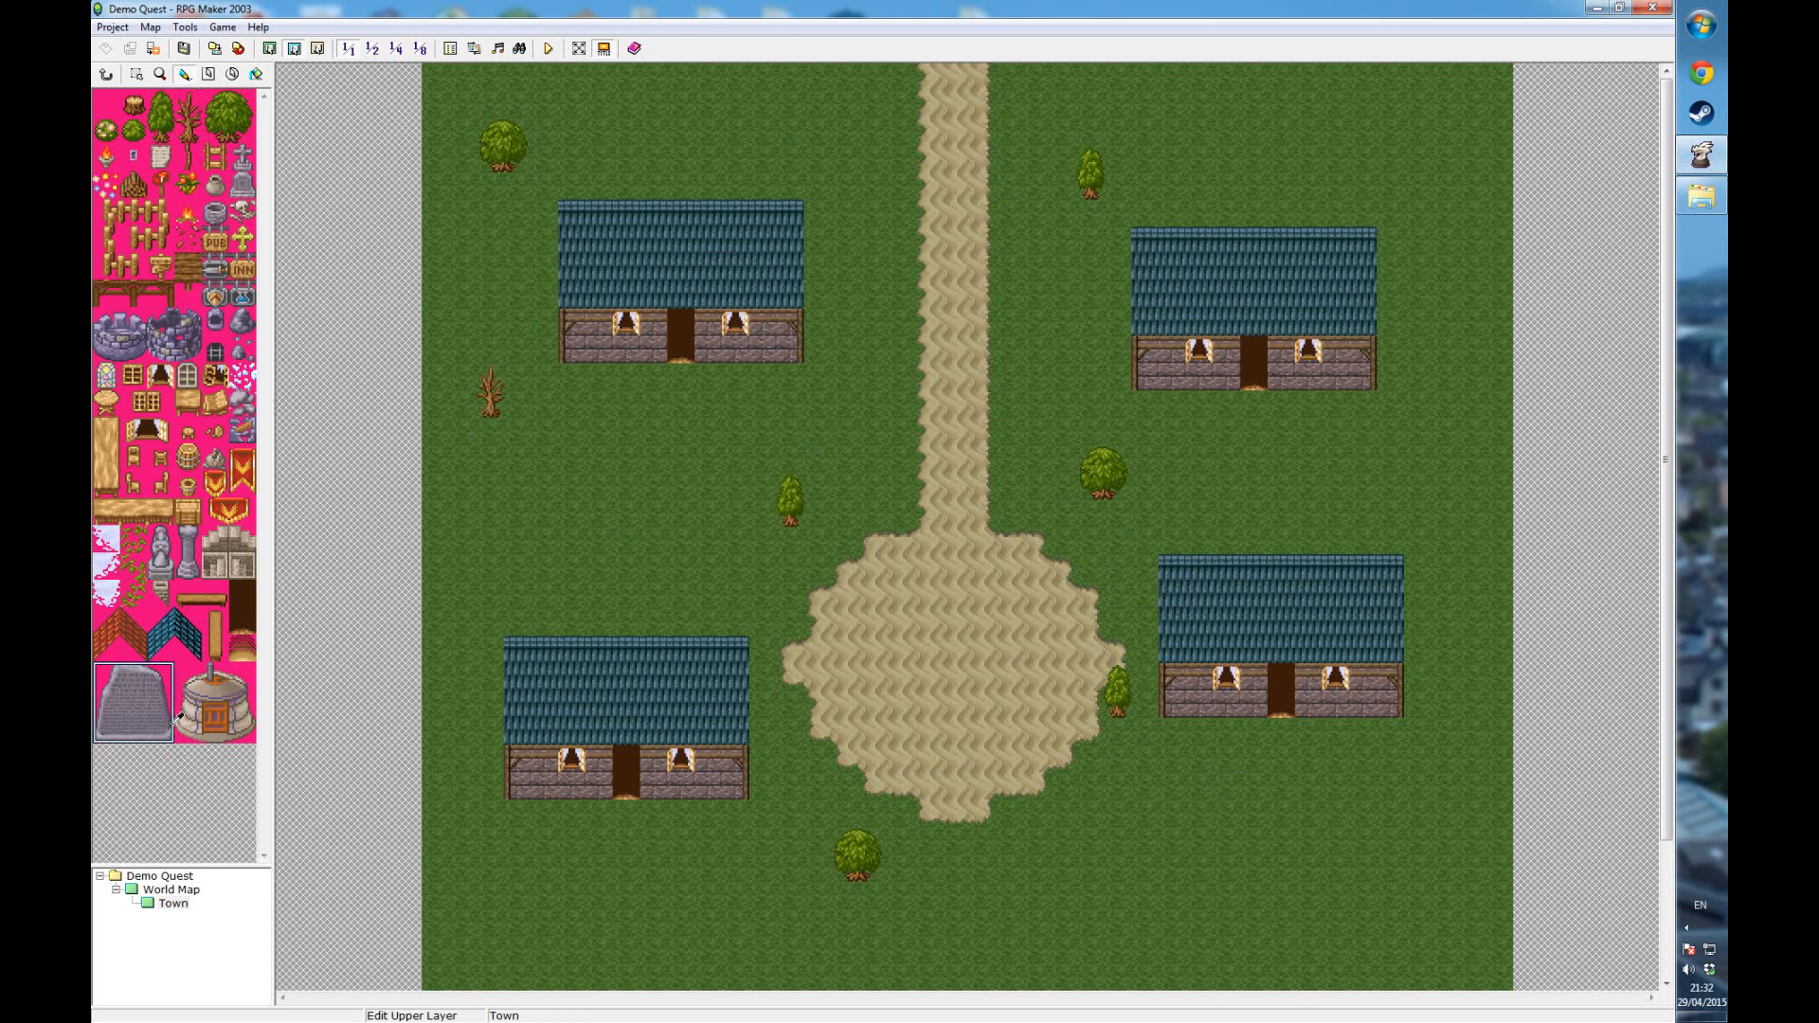
click(952, 633)
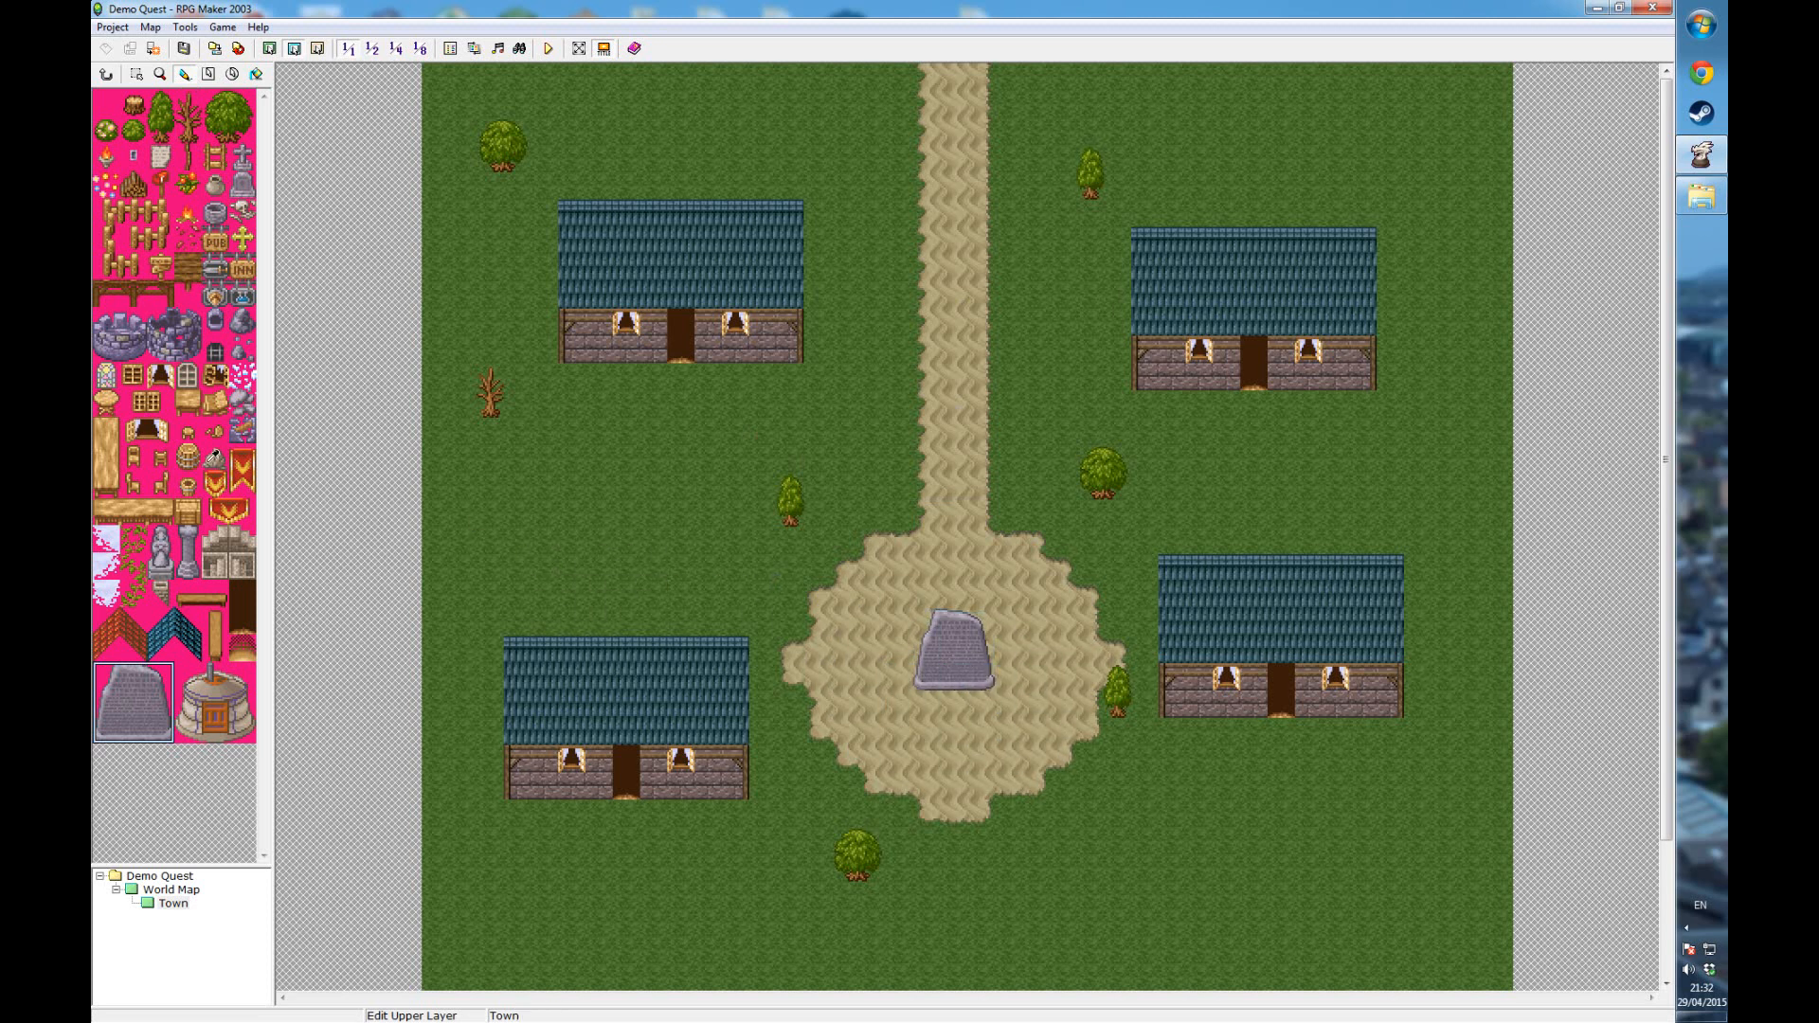
drag(163, 539, 162, 565)
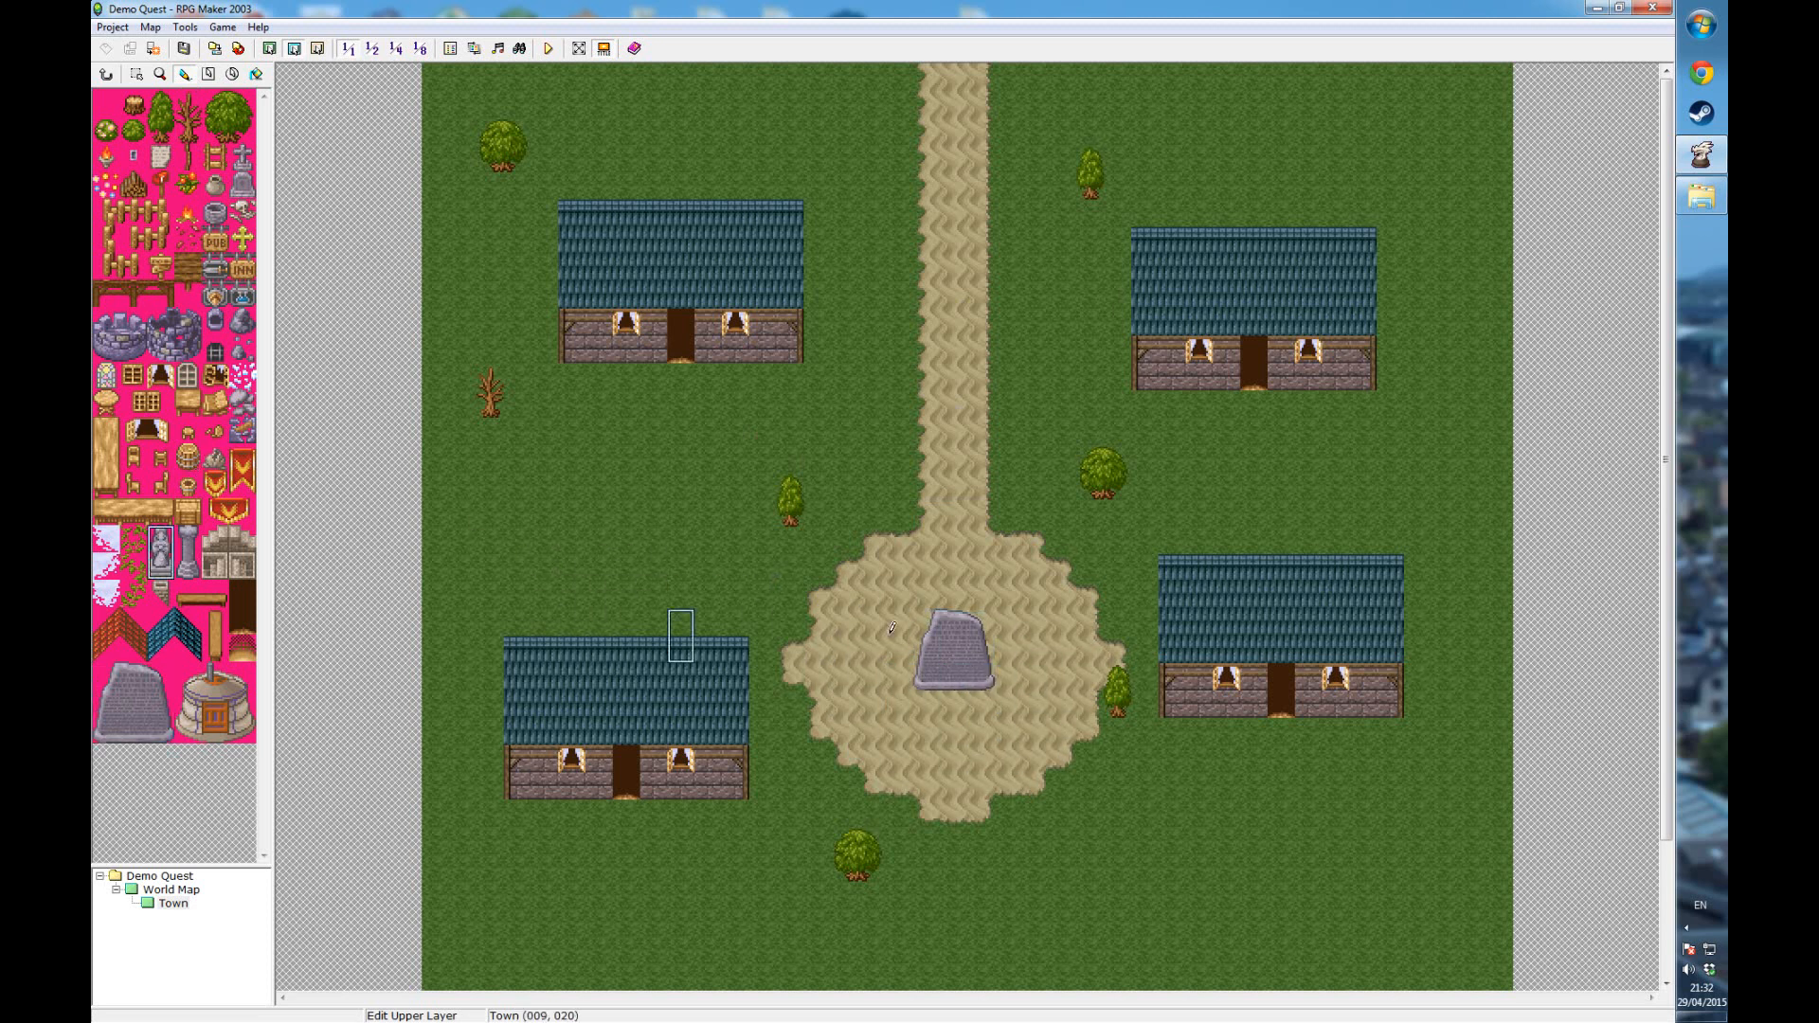
click(1009, 666)
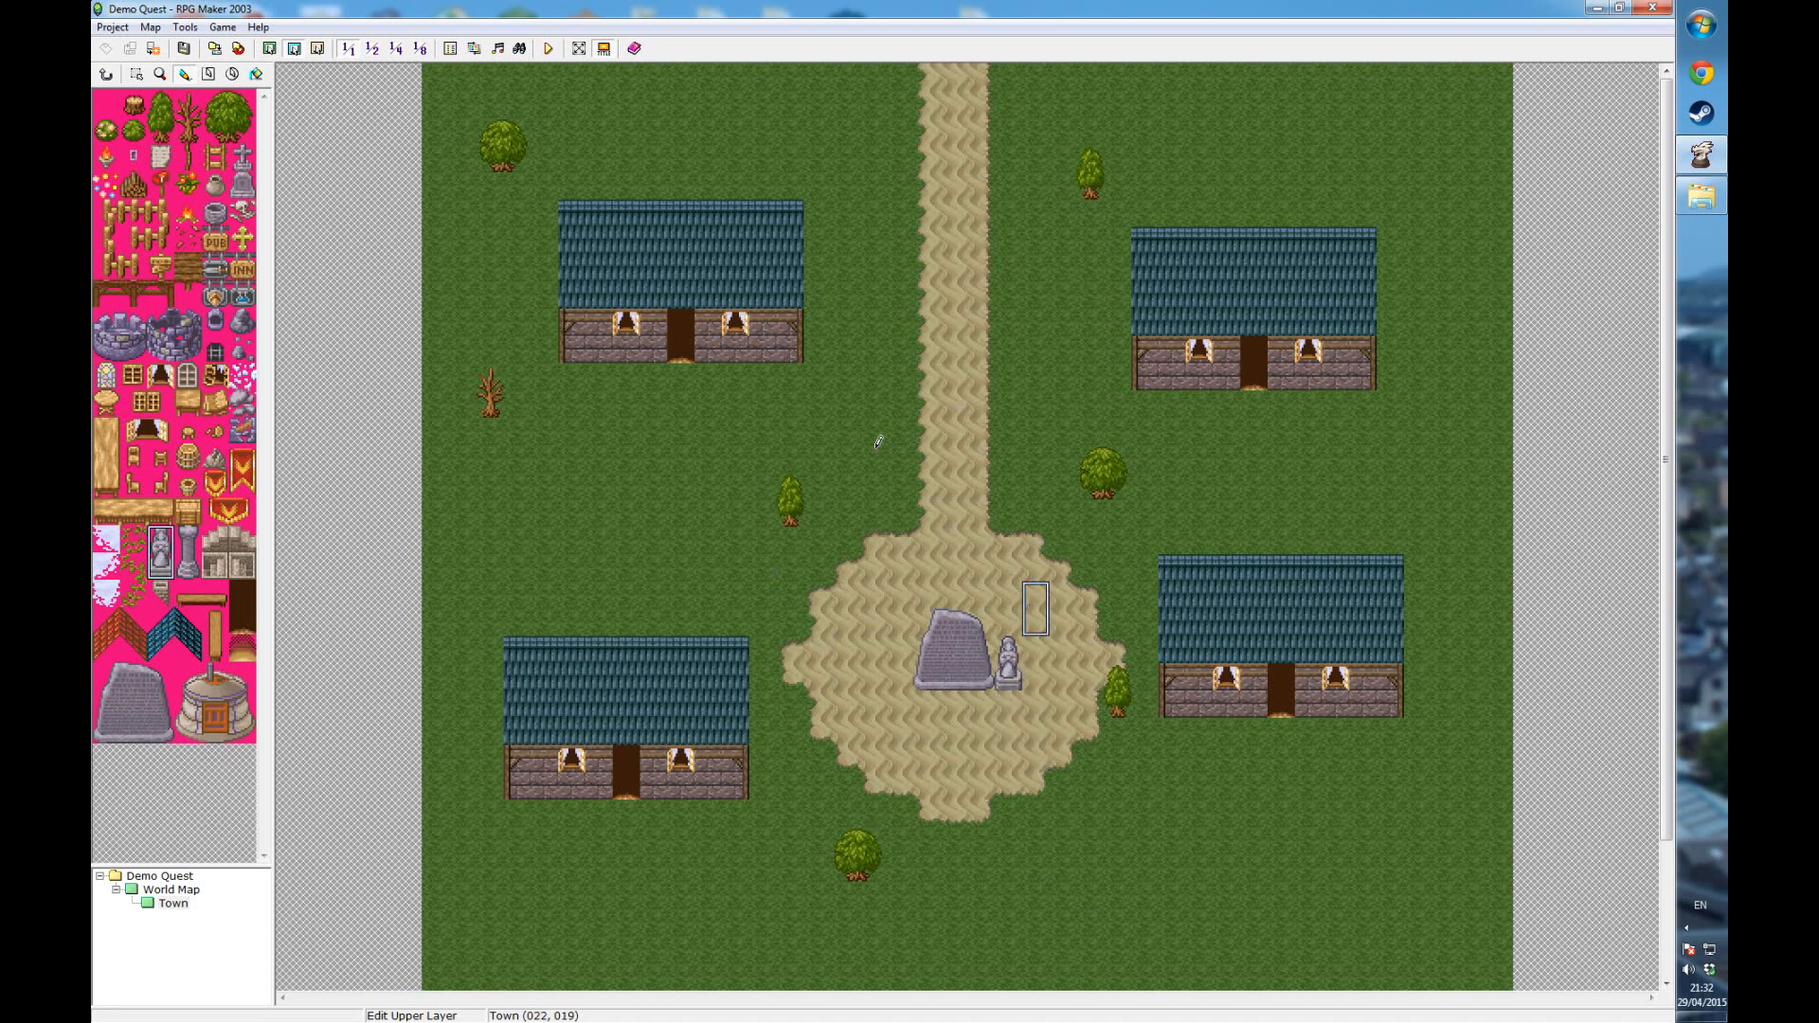
- Return to the World Map and create a new event on the small town tile southwest of the desert
click(270, 49)
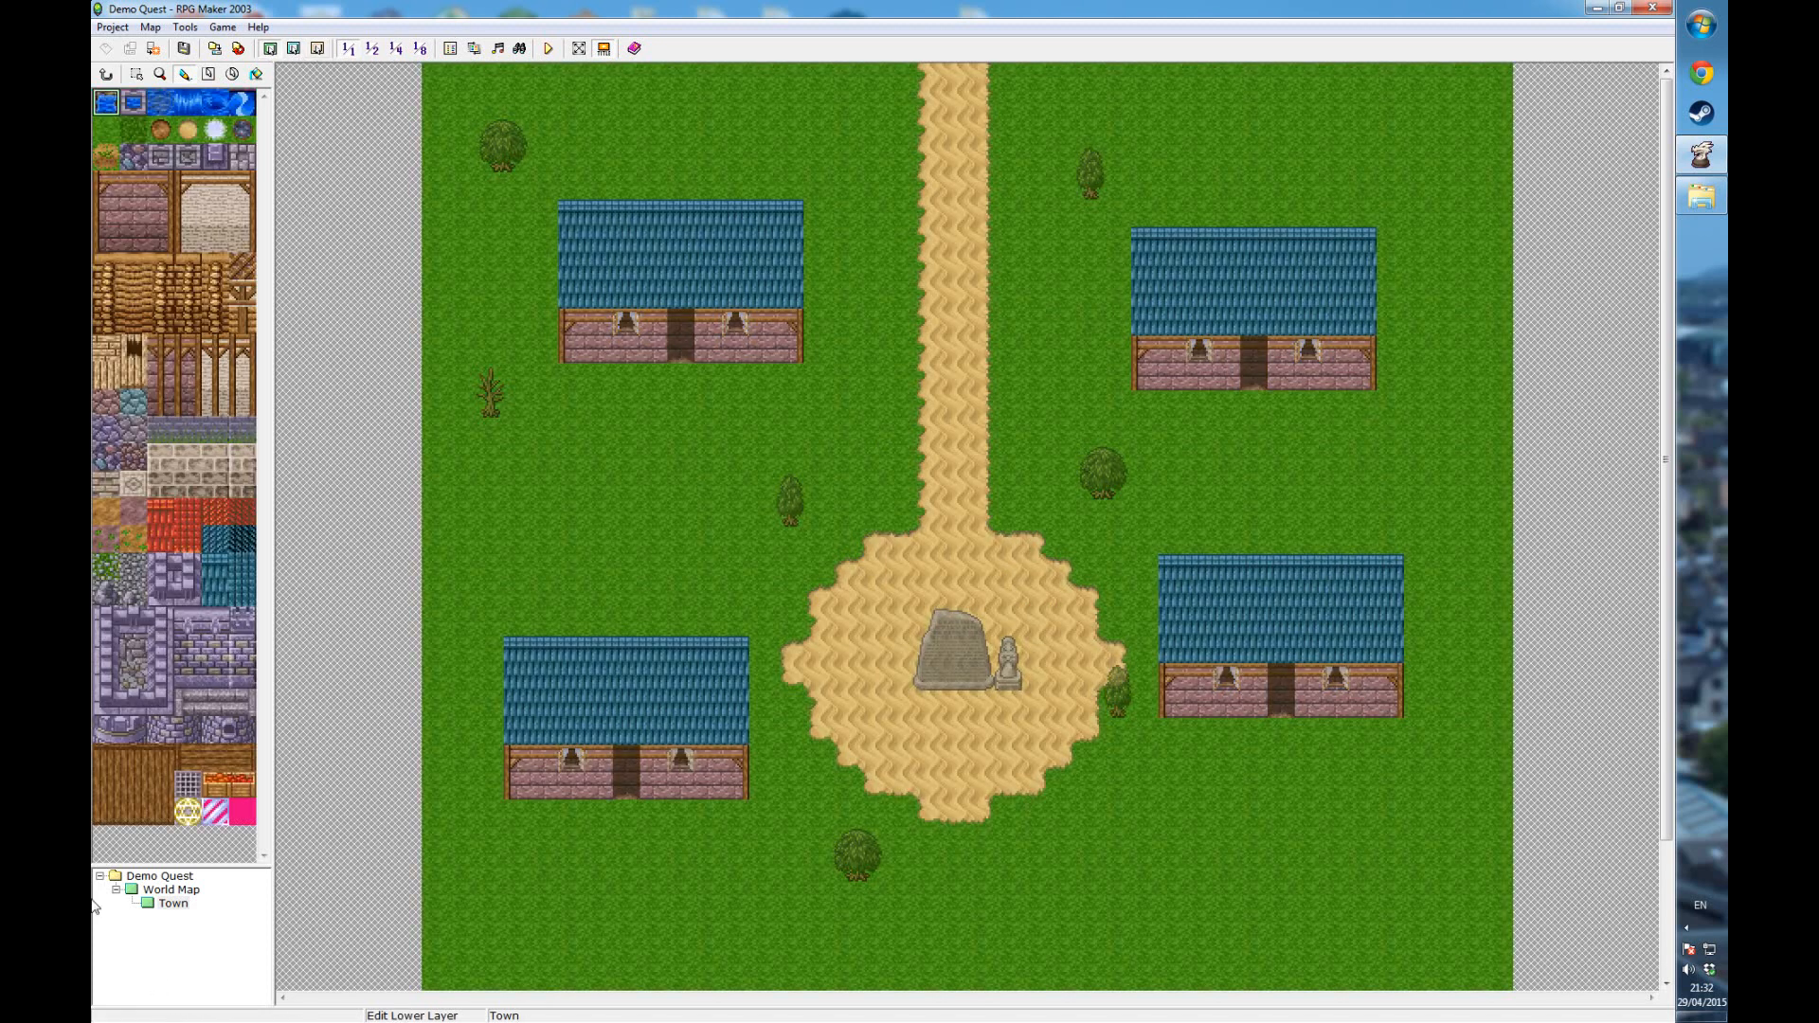
click(180, 904)
click(175, 889)
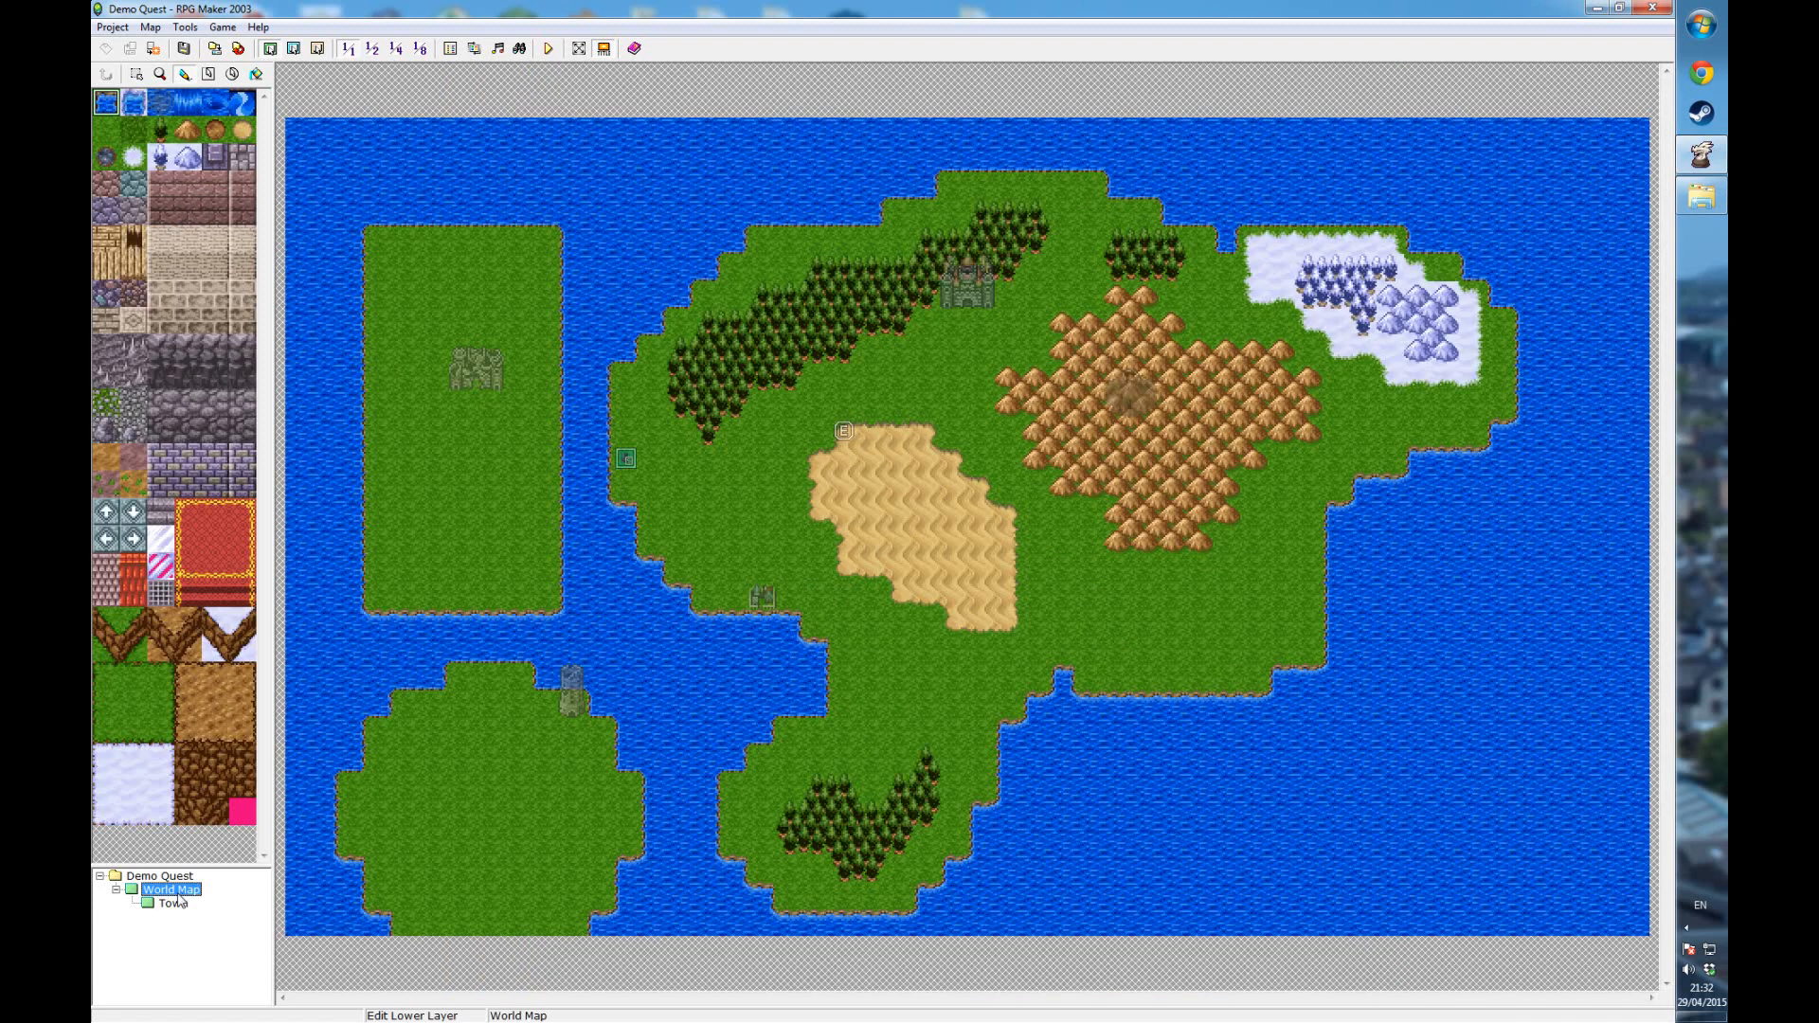
click(180, 905)
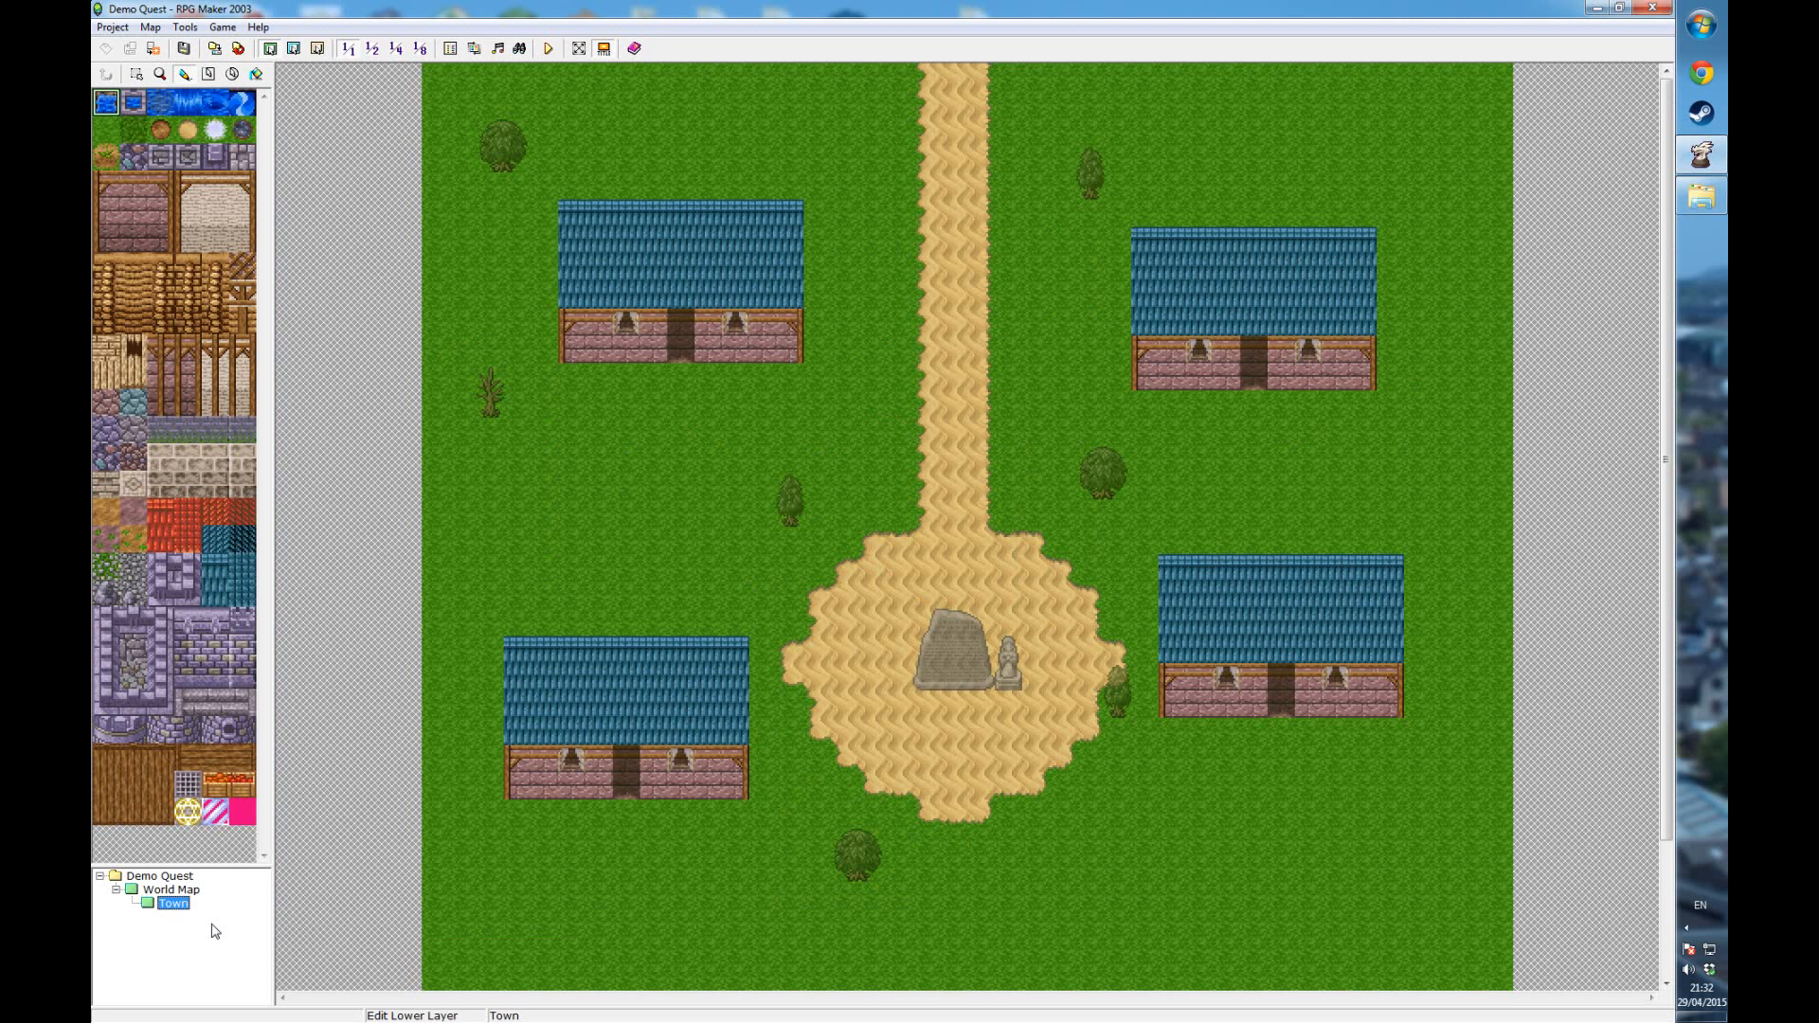
click(170, 890)
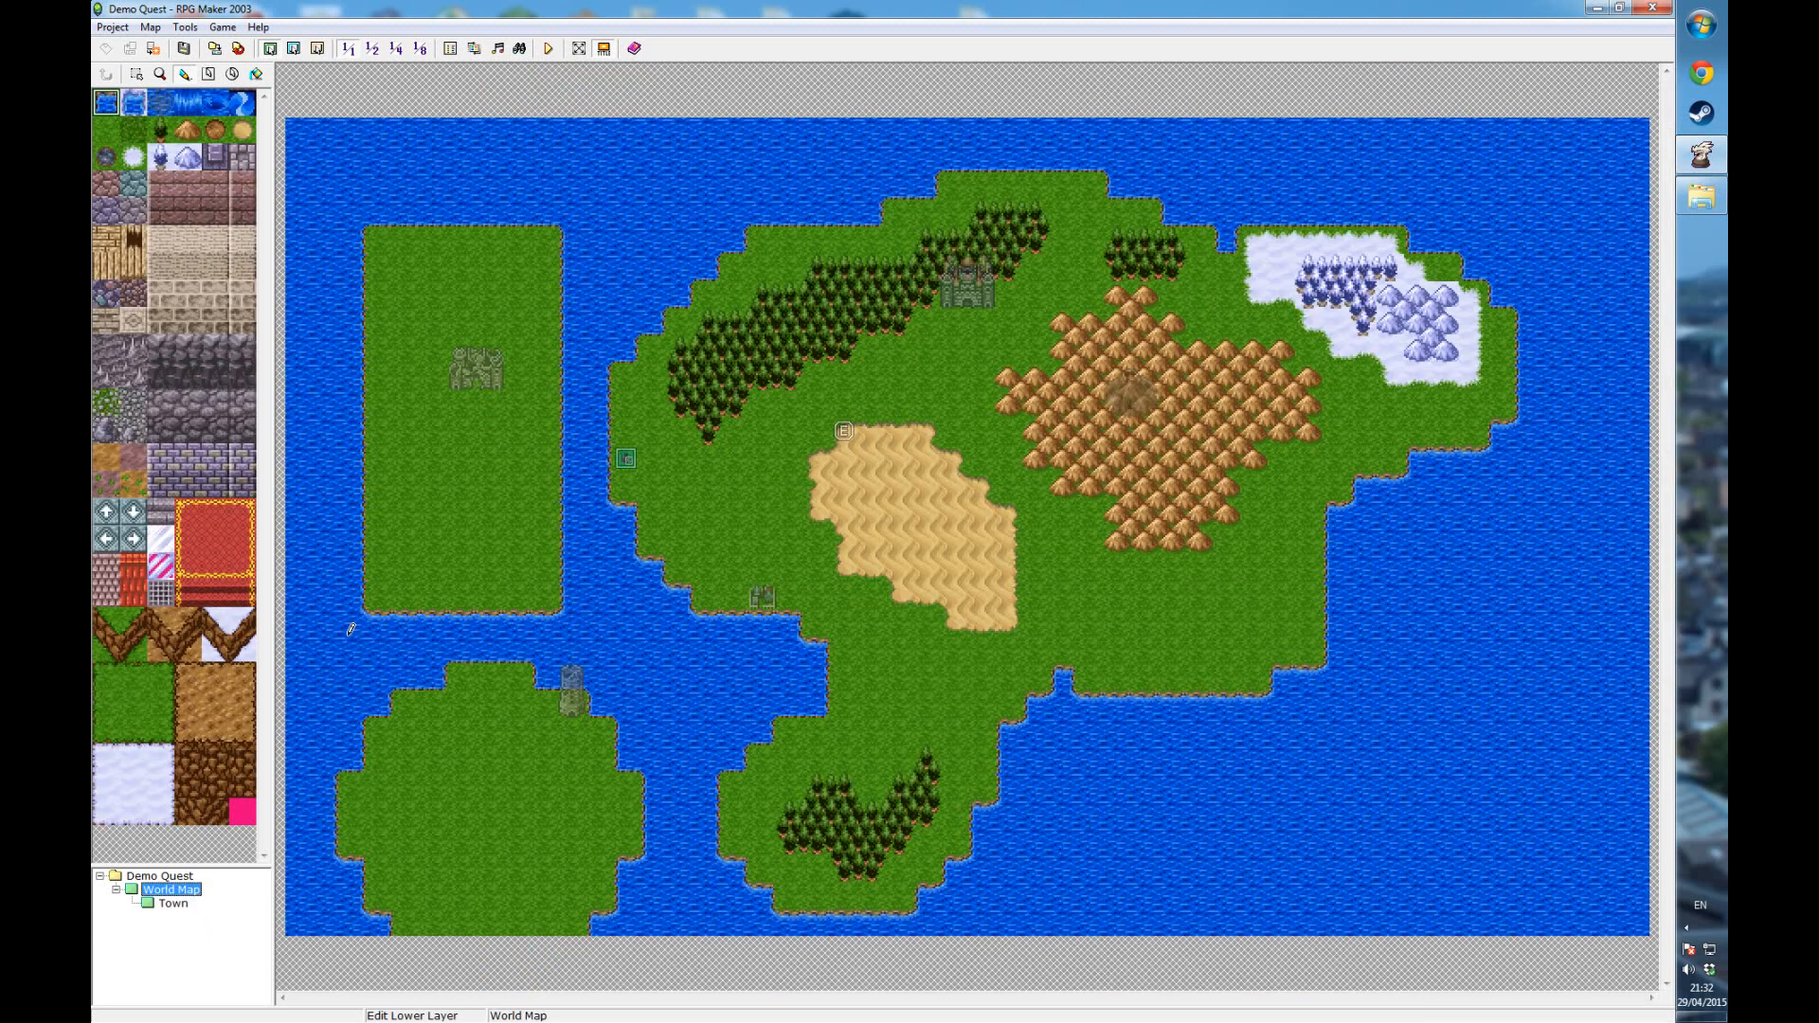
click(318, 49)
click(108, 99)
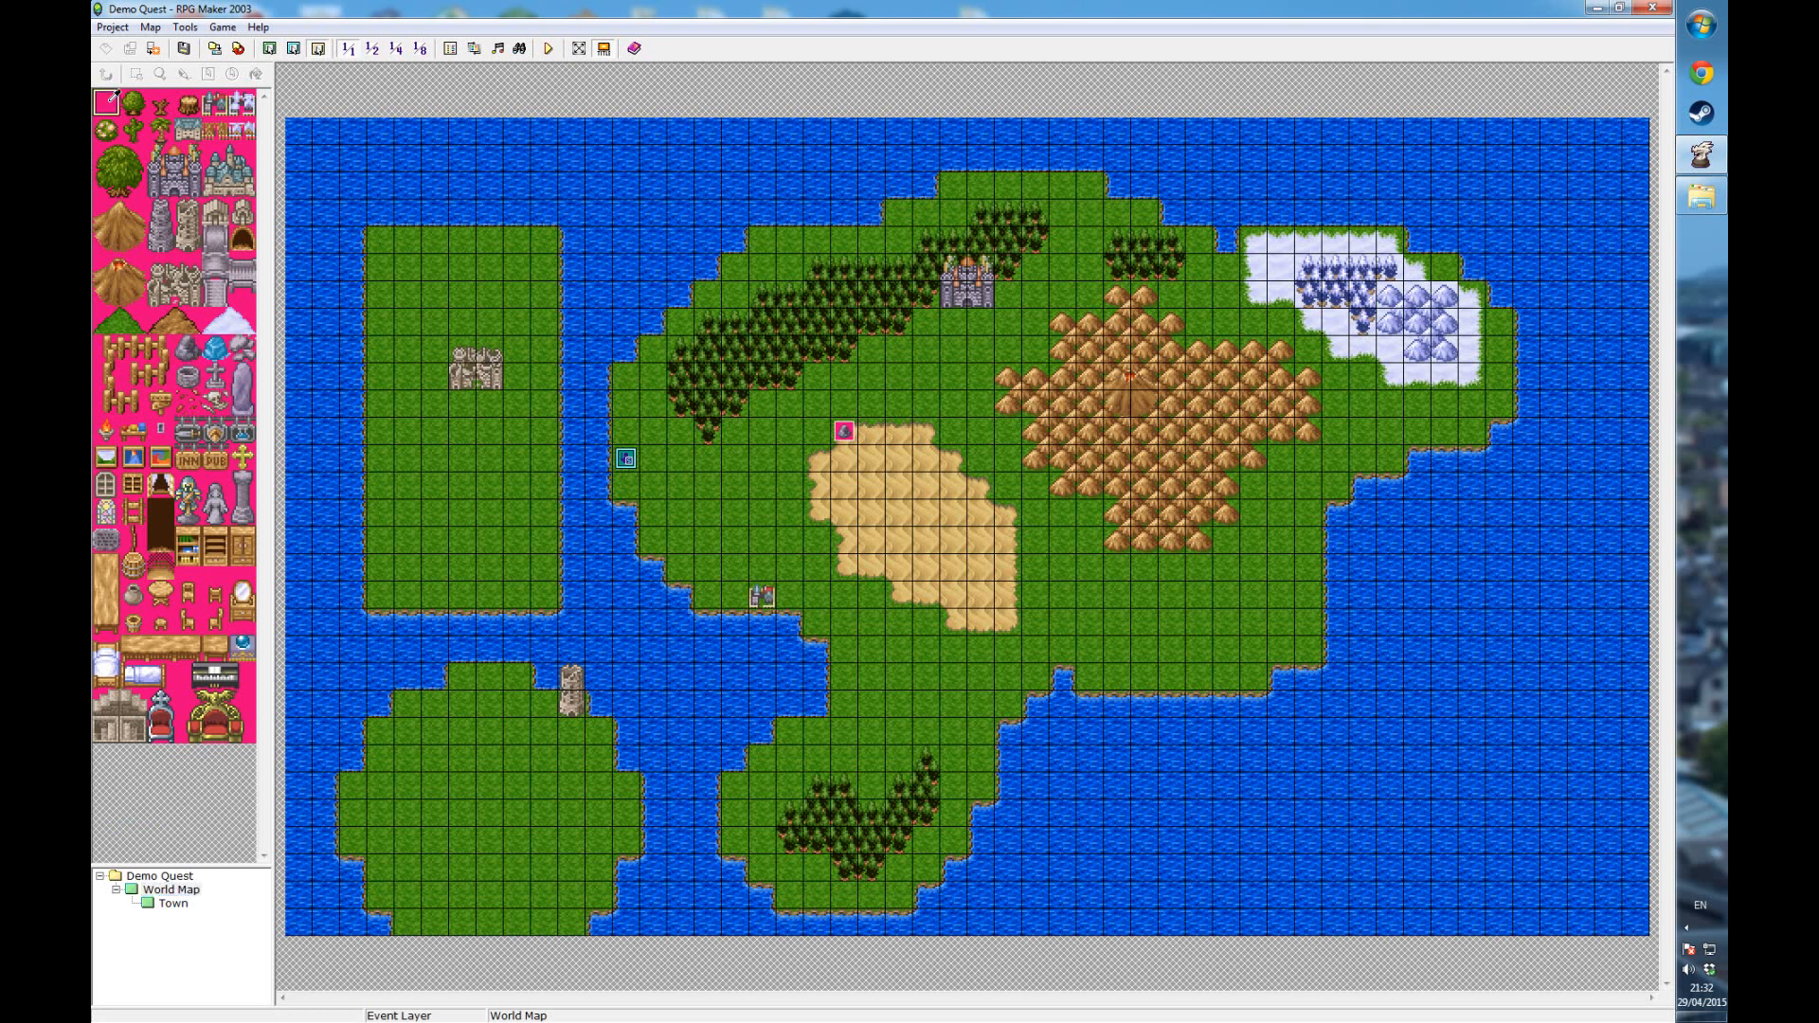
double_click(765, 598)
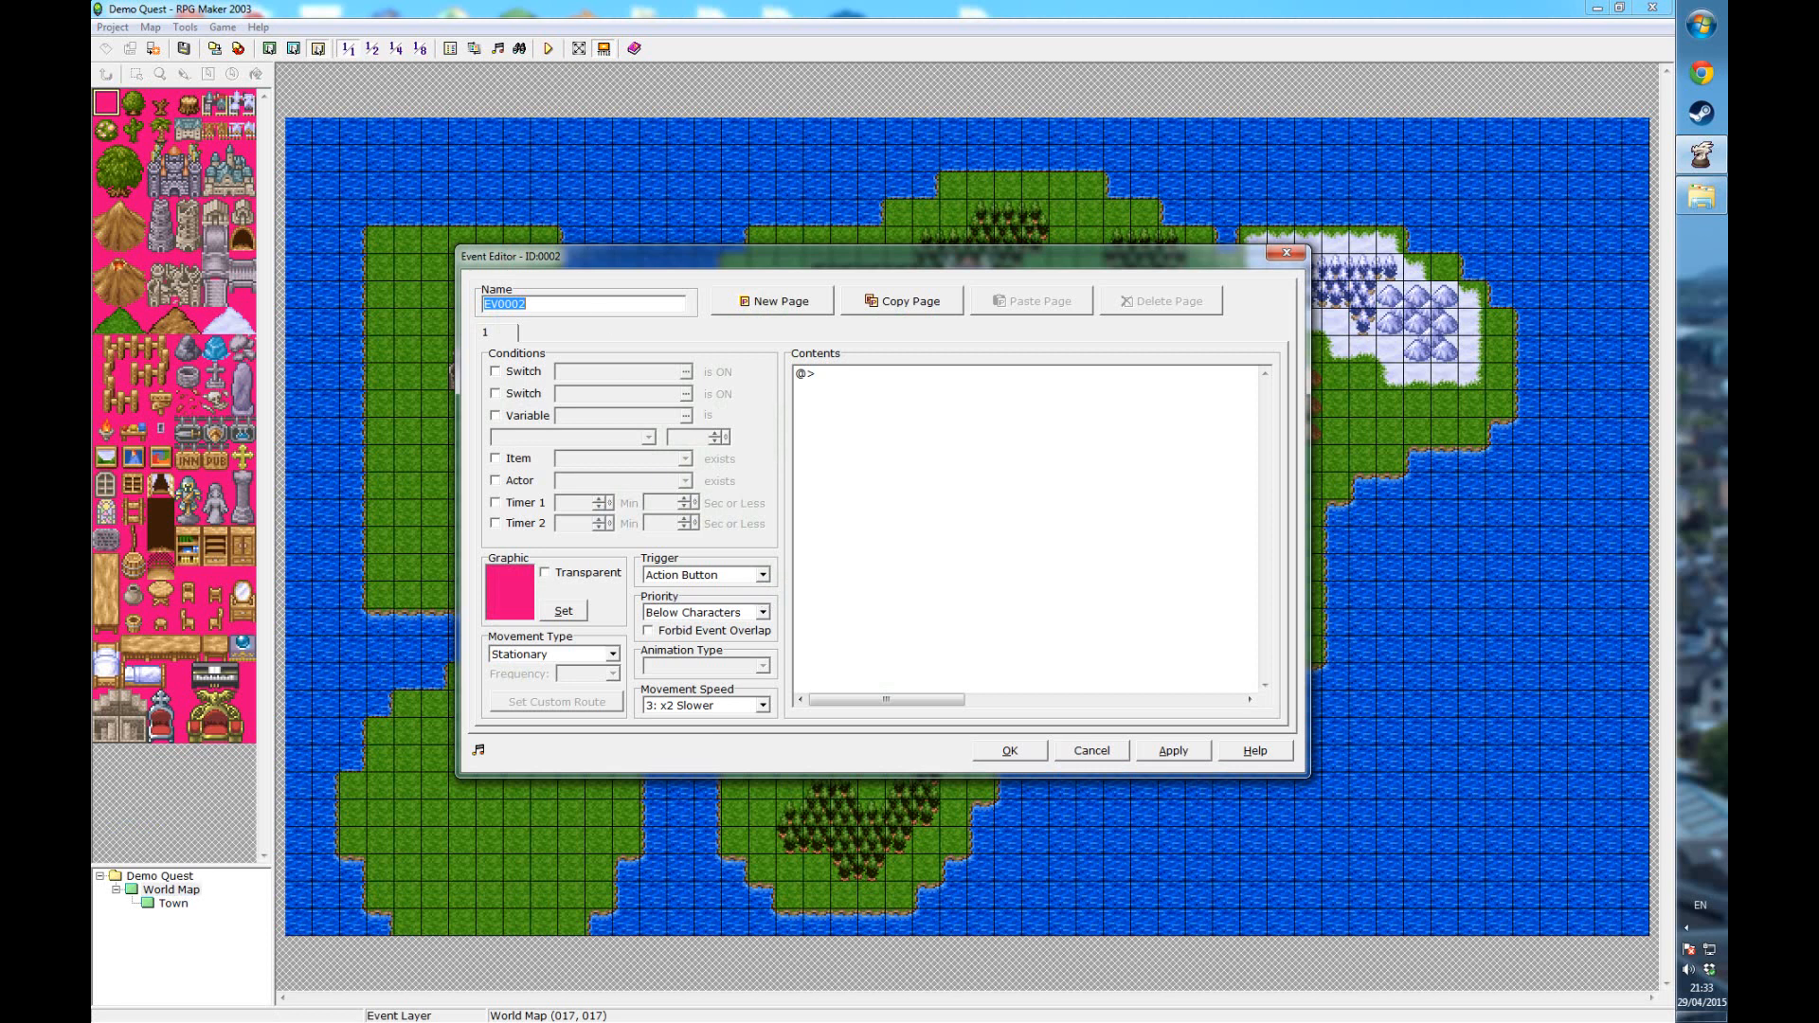
- Name the event "teleport to town" and set its trigger to Player Touch
text(teleport to town)
click(763, 575)
click(753, 604)
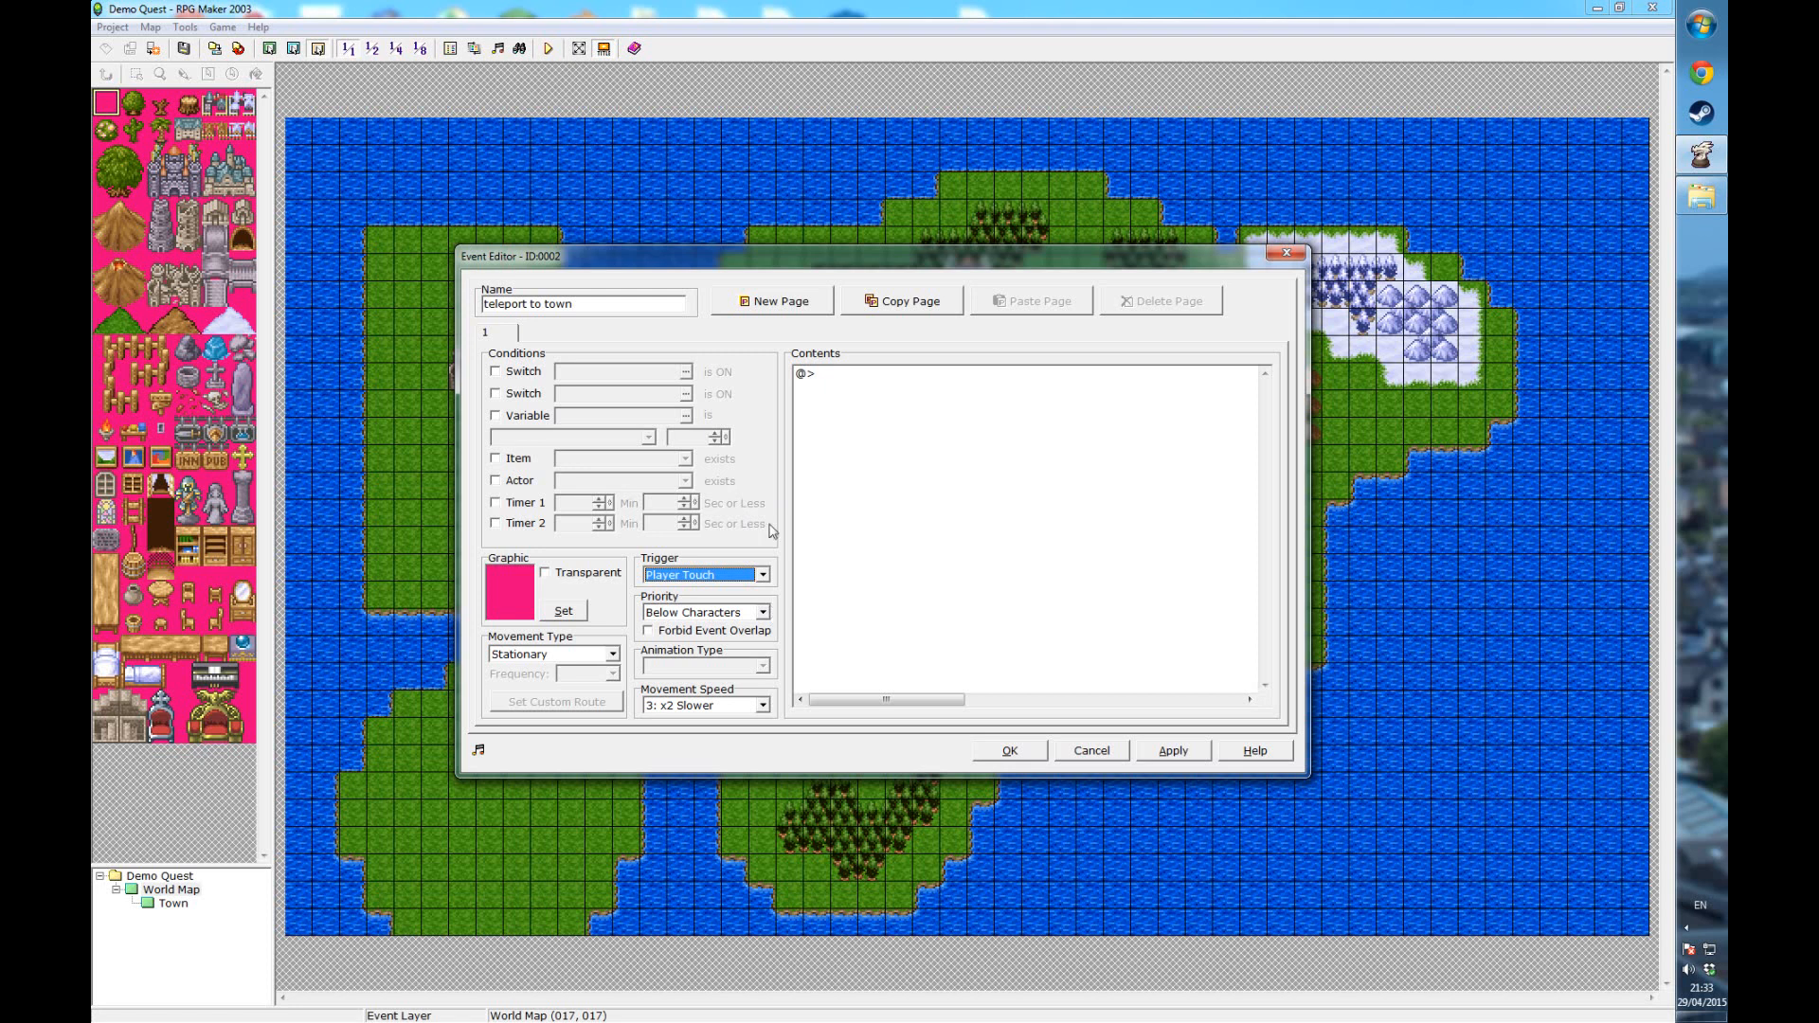
- Insert a Transfer Player command into the event's contents
double_click(853, 376)
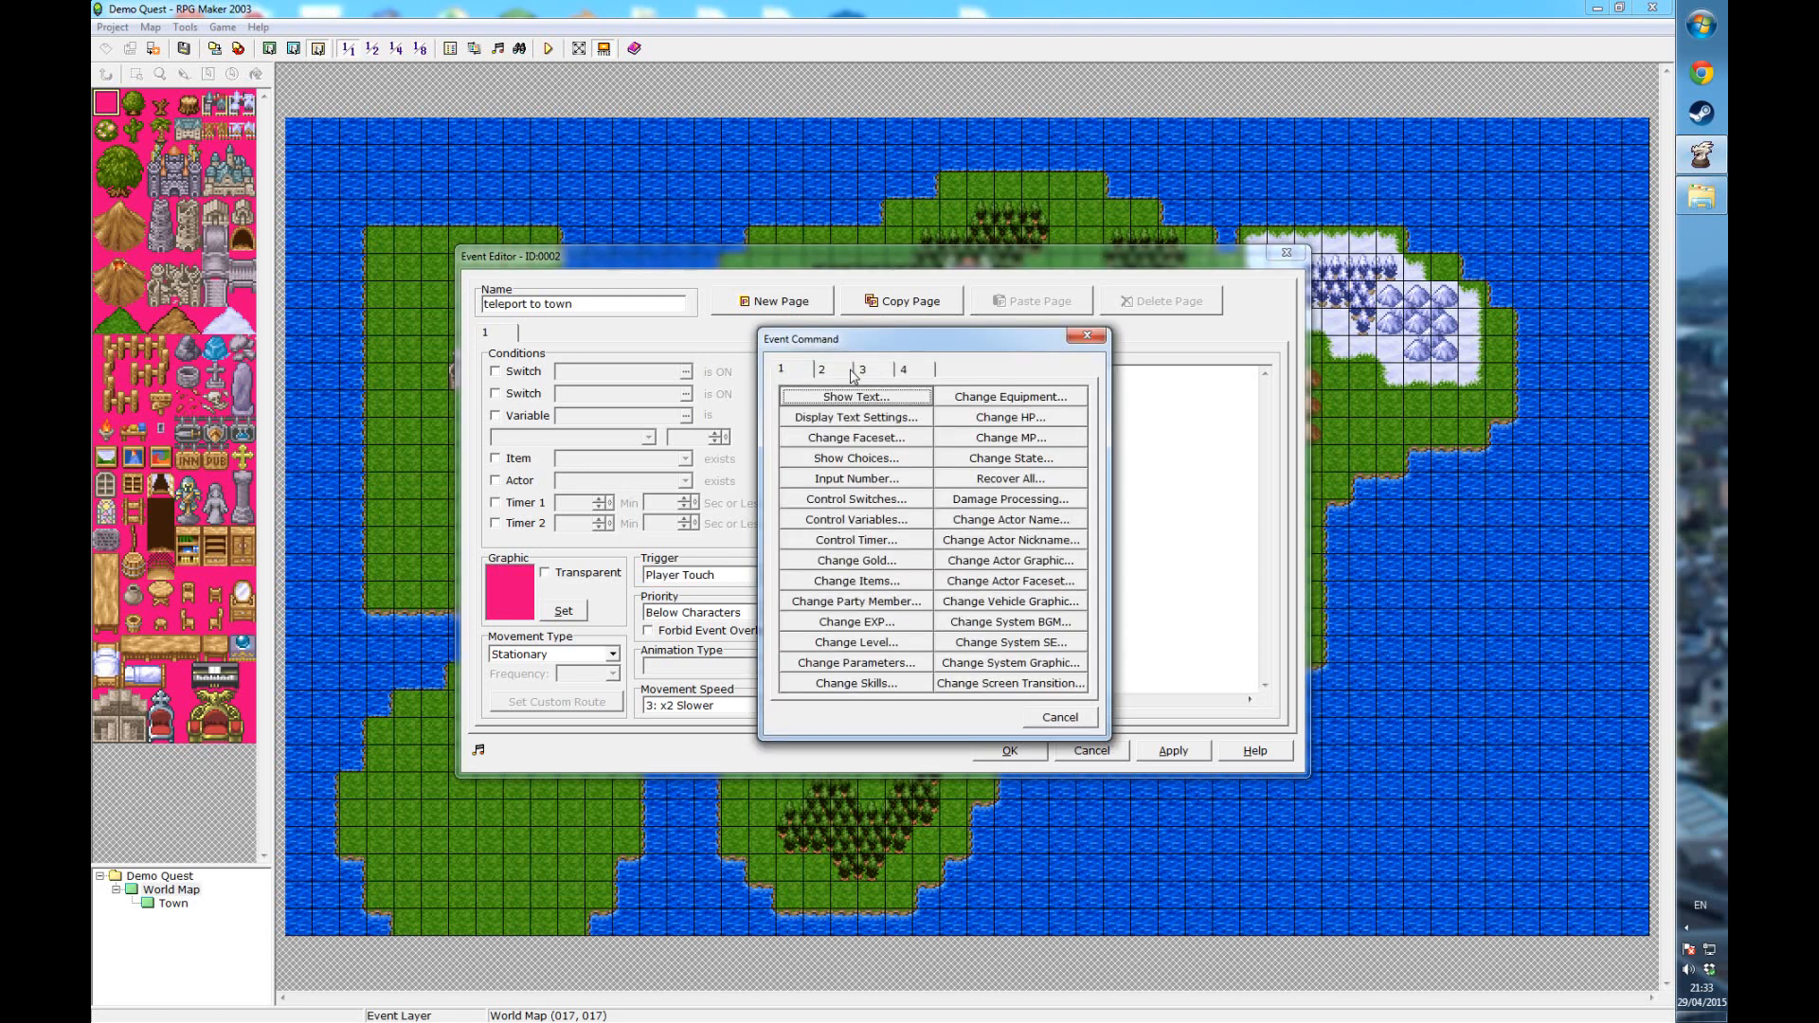
click(821, 369)
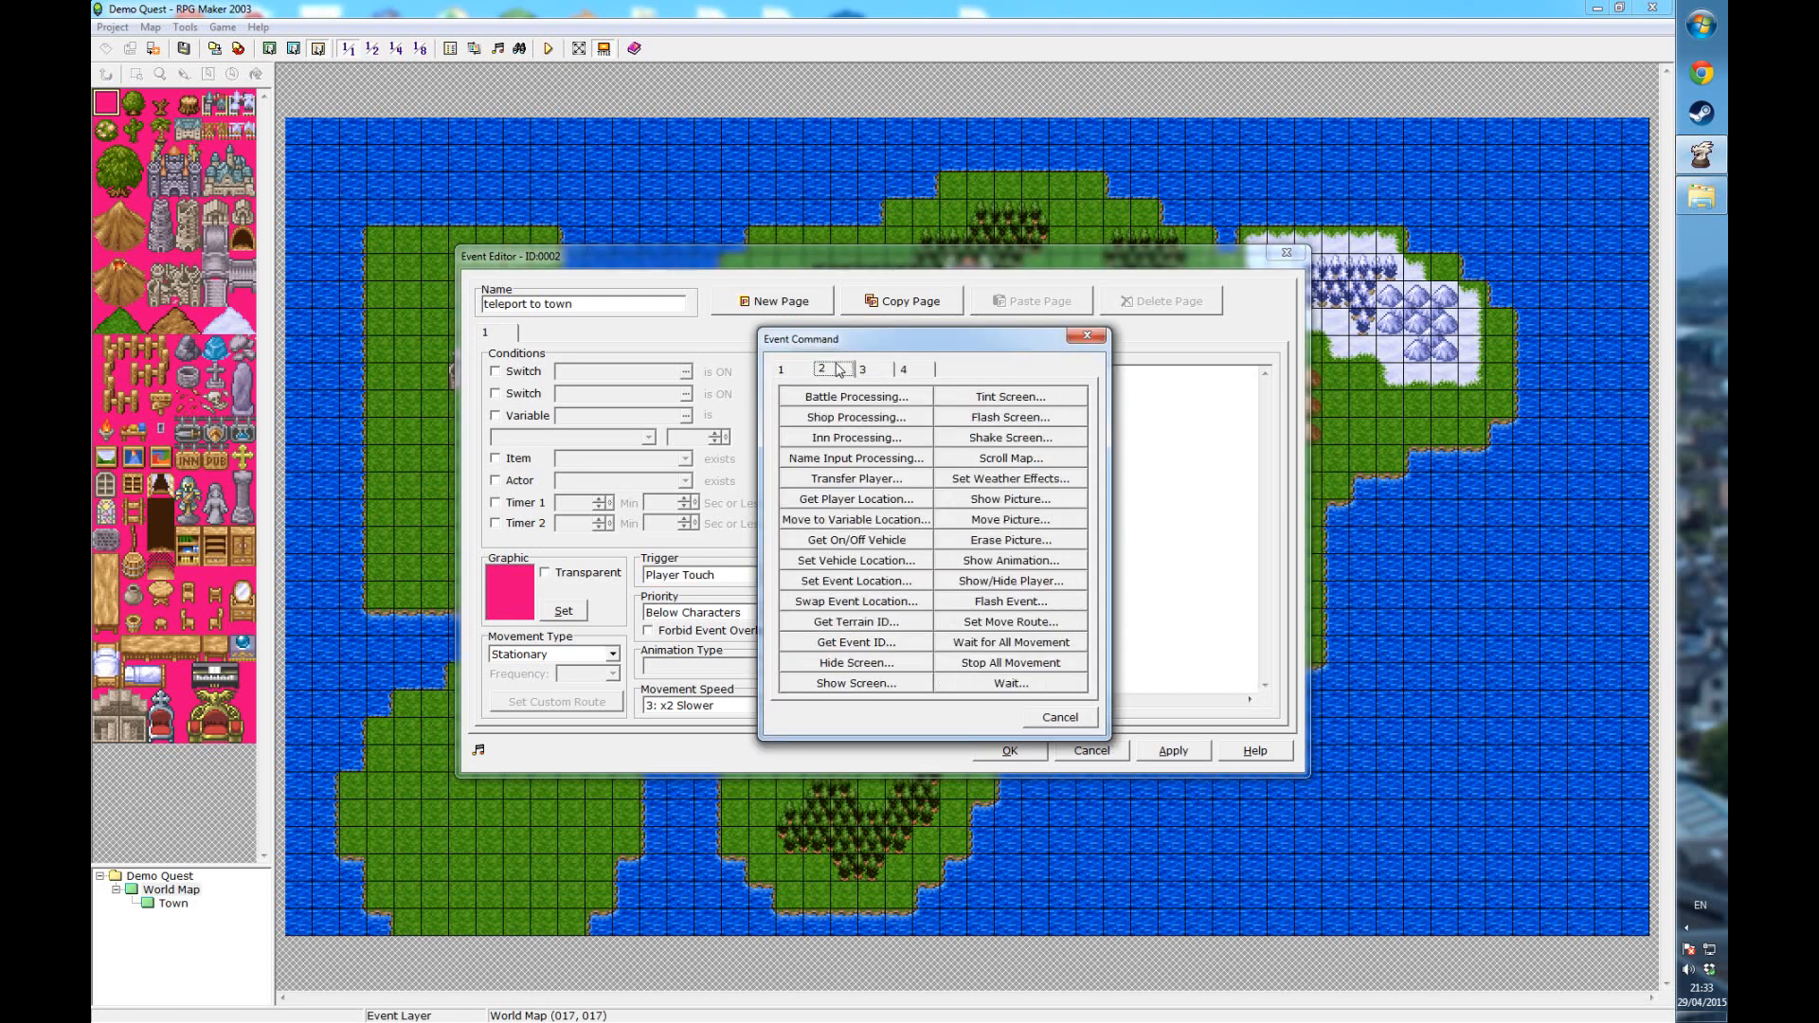
click(866, 372)
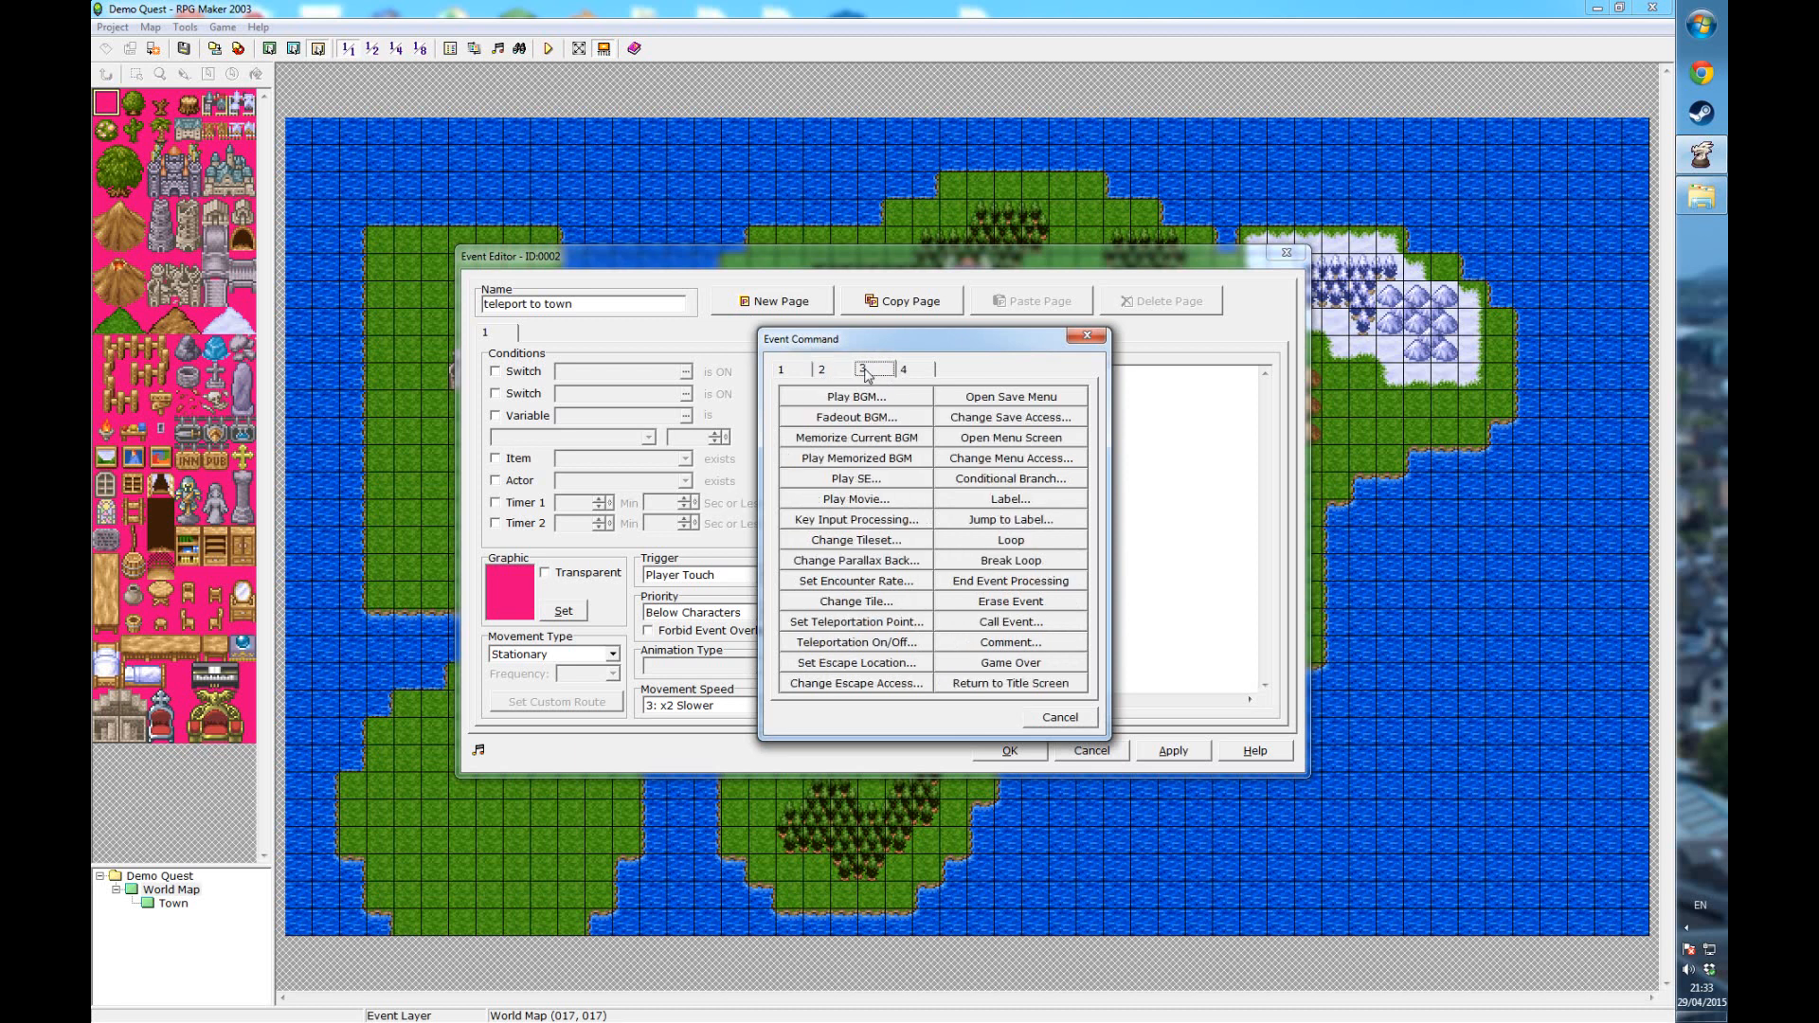
key(Left)
key(Left)
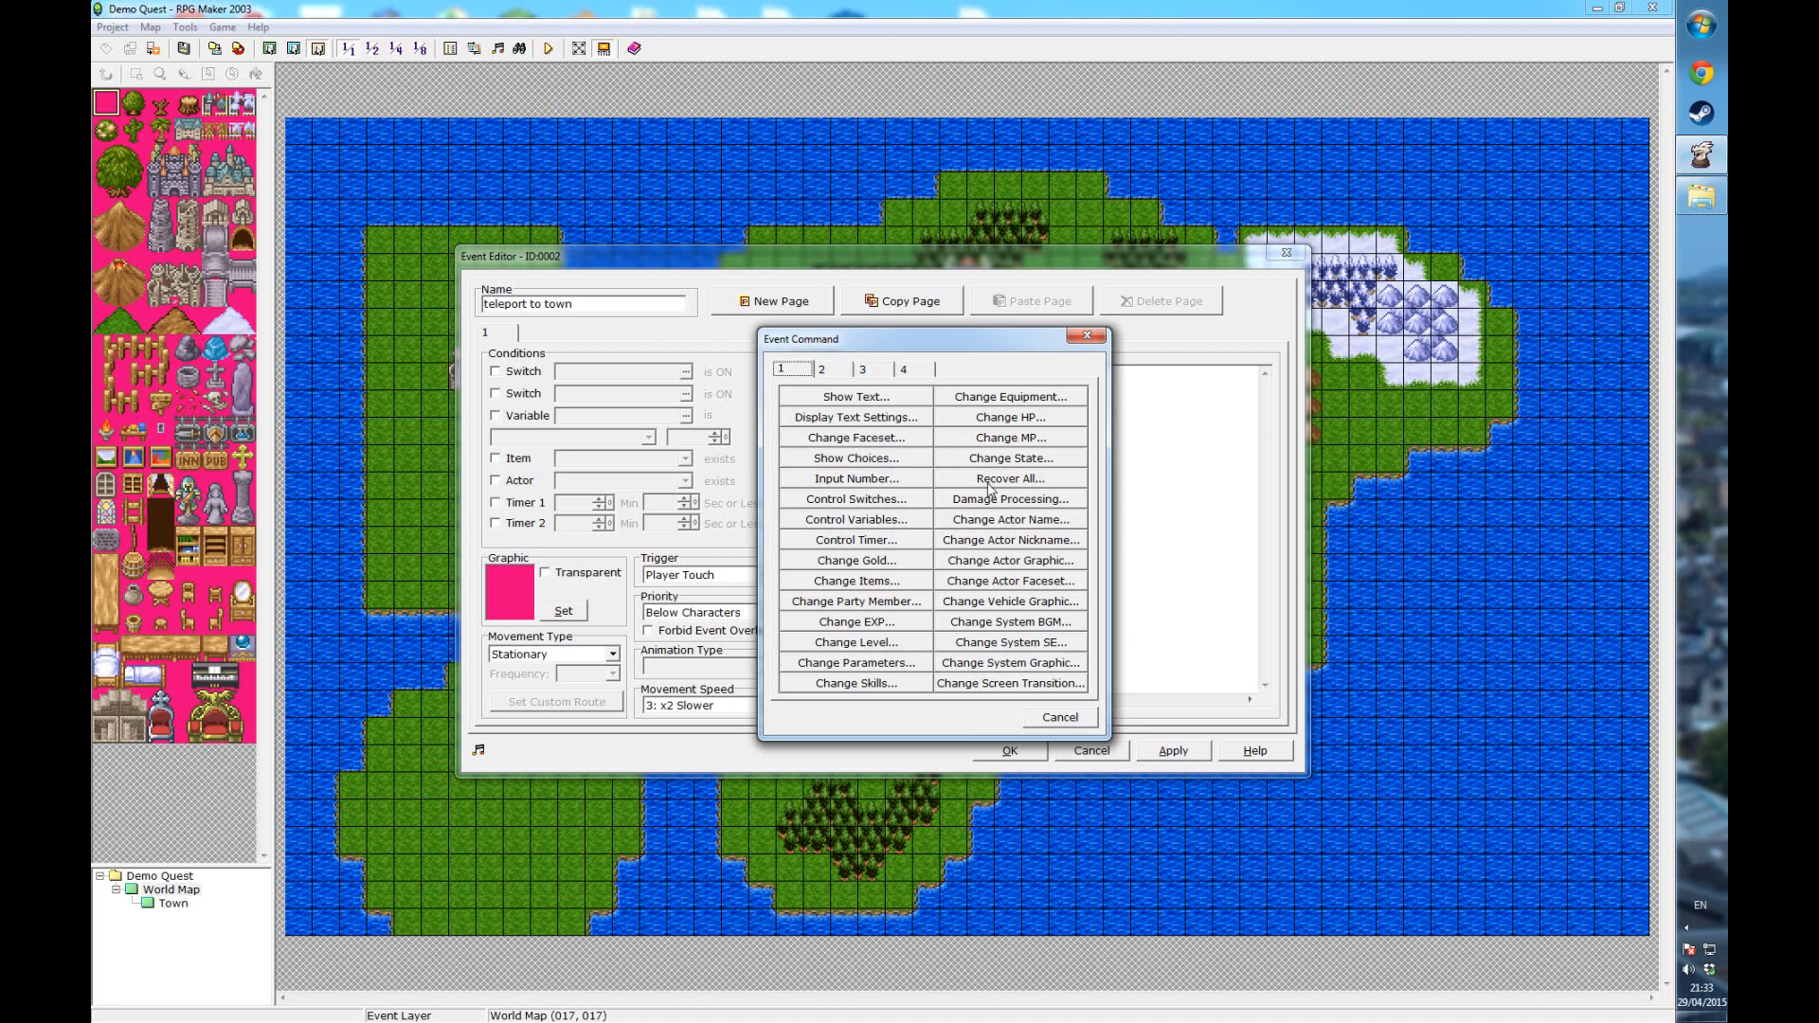
click(838, 370)
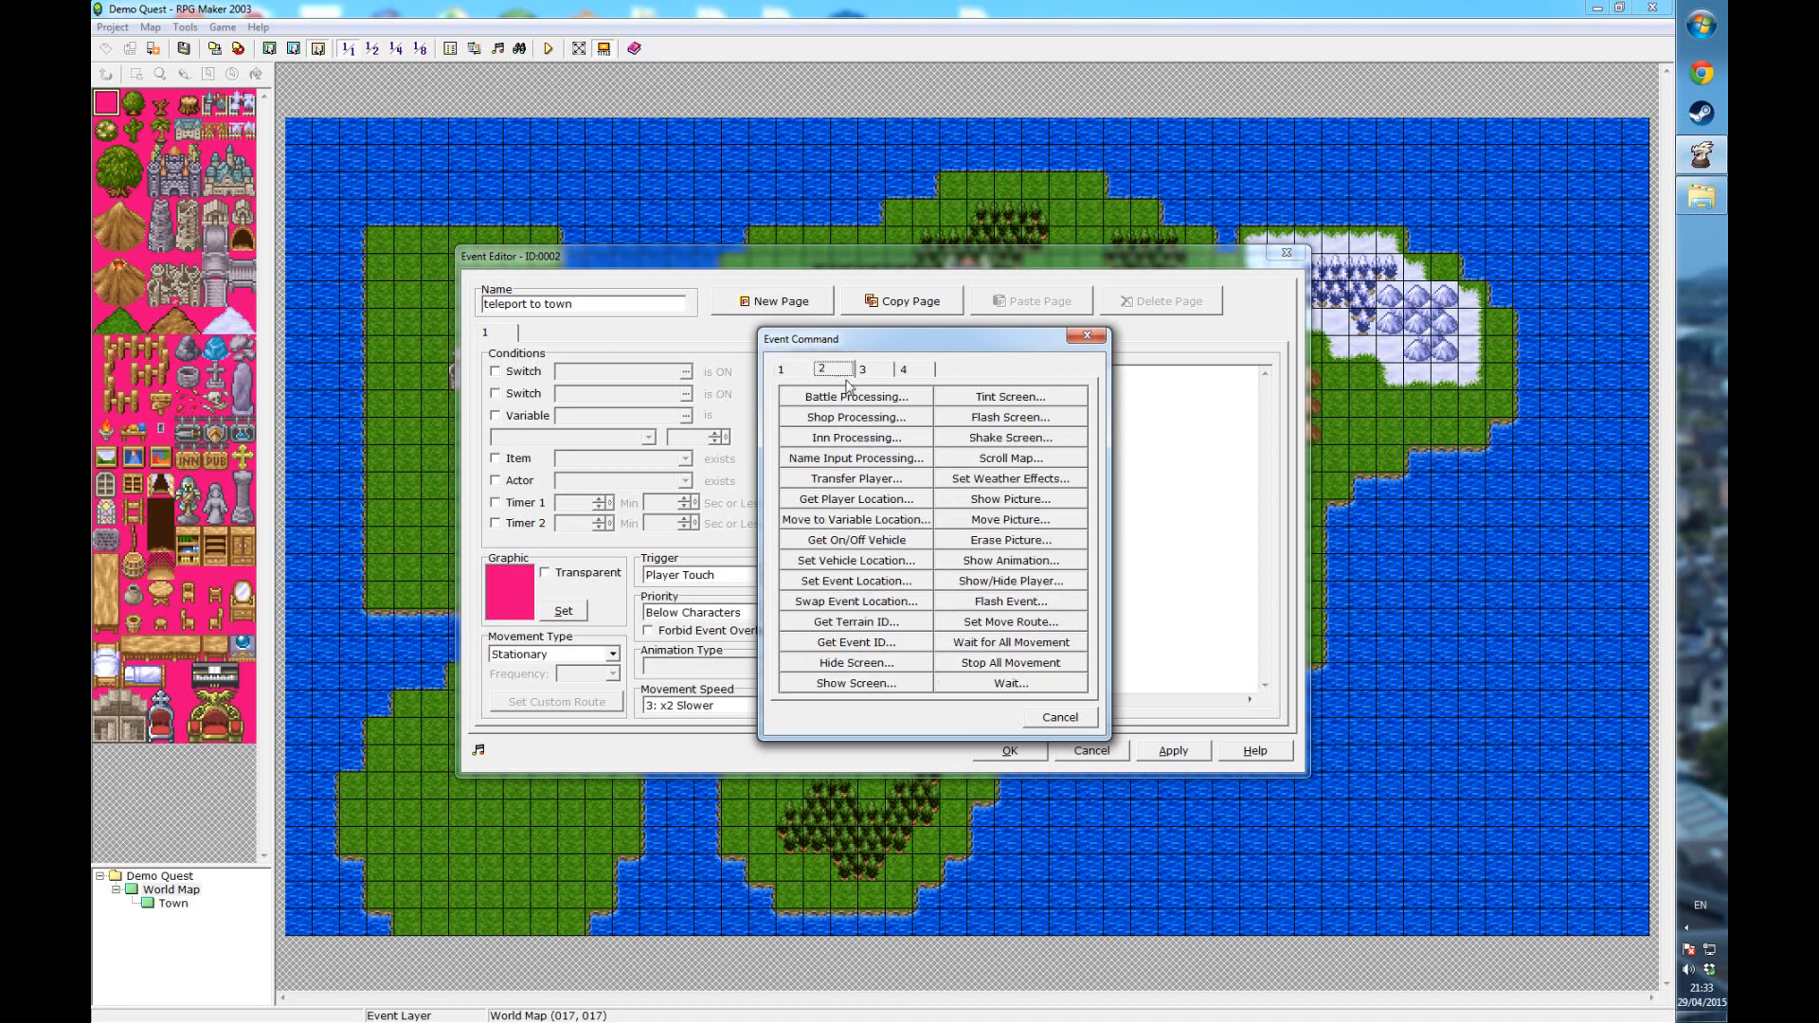
click(857, 479)
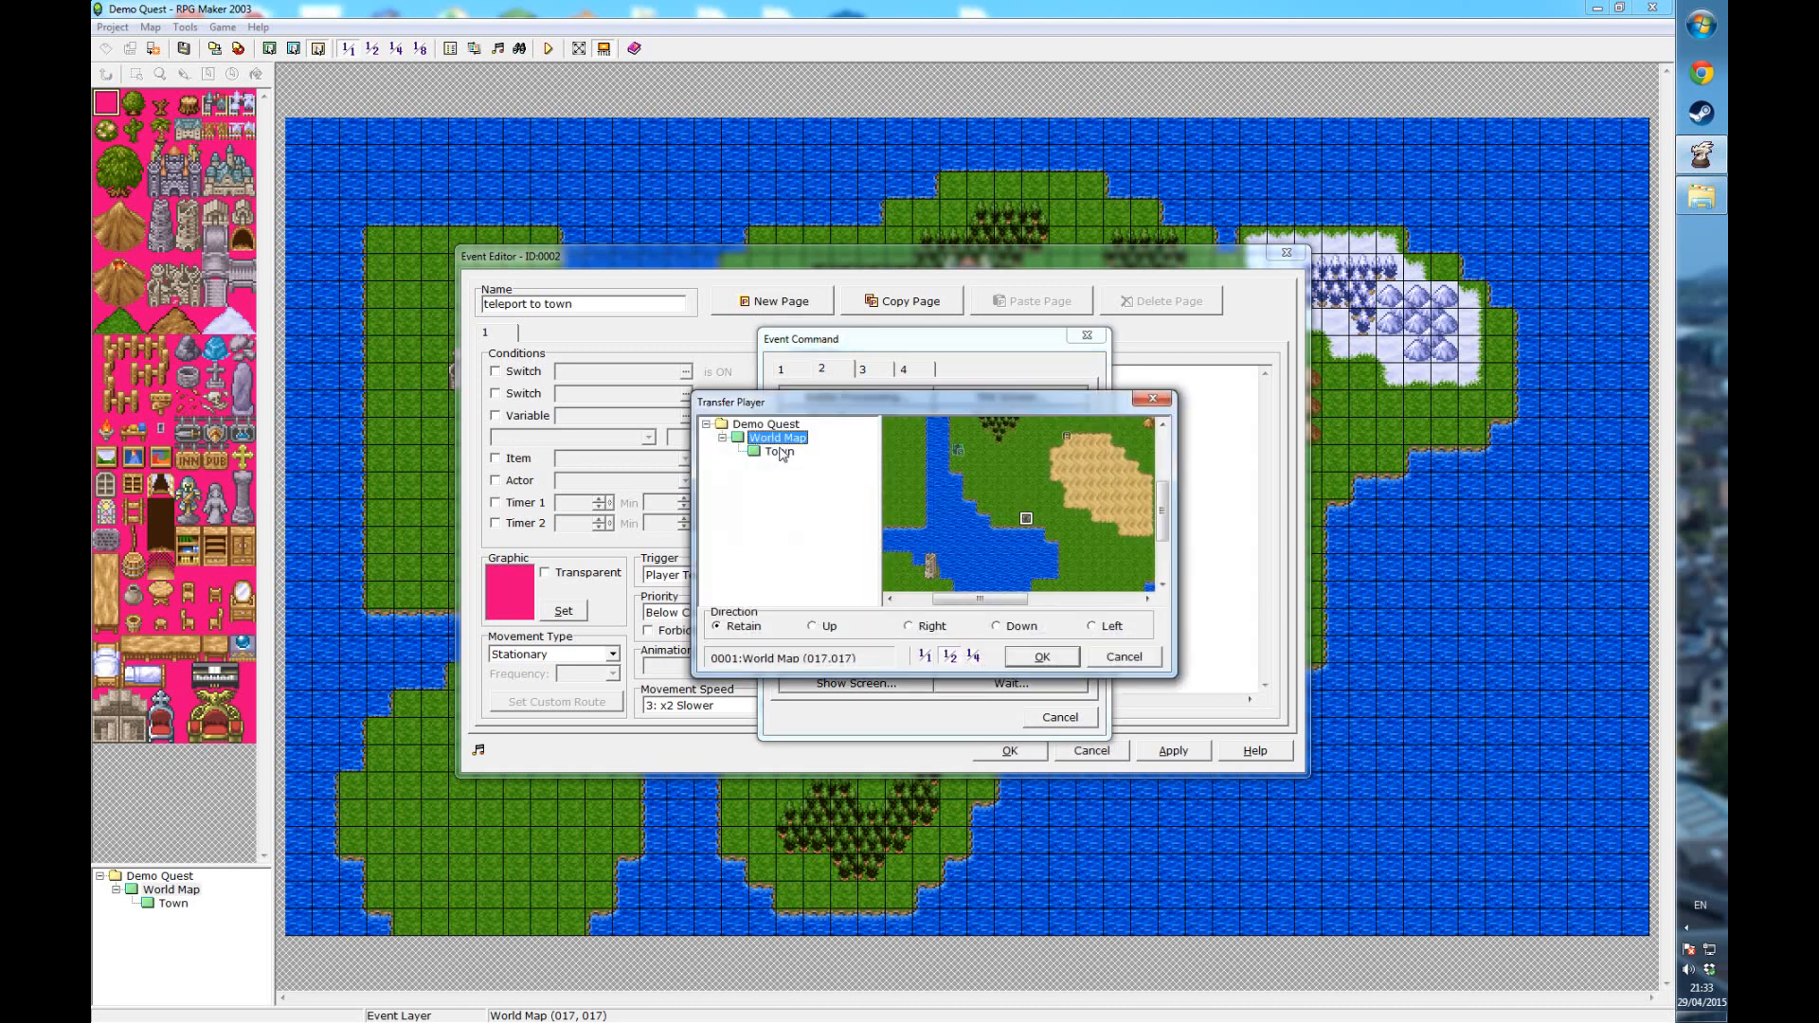
- Set the transfer destination to Town (019,001) on the sand path, facing Down, and save the event
click(780, 451)
drag(988, 599, 1045, 603)
click(1025, 437)
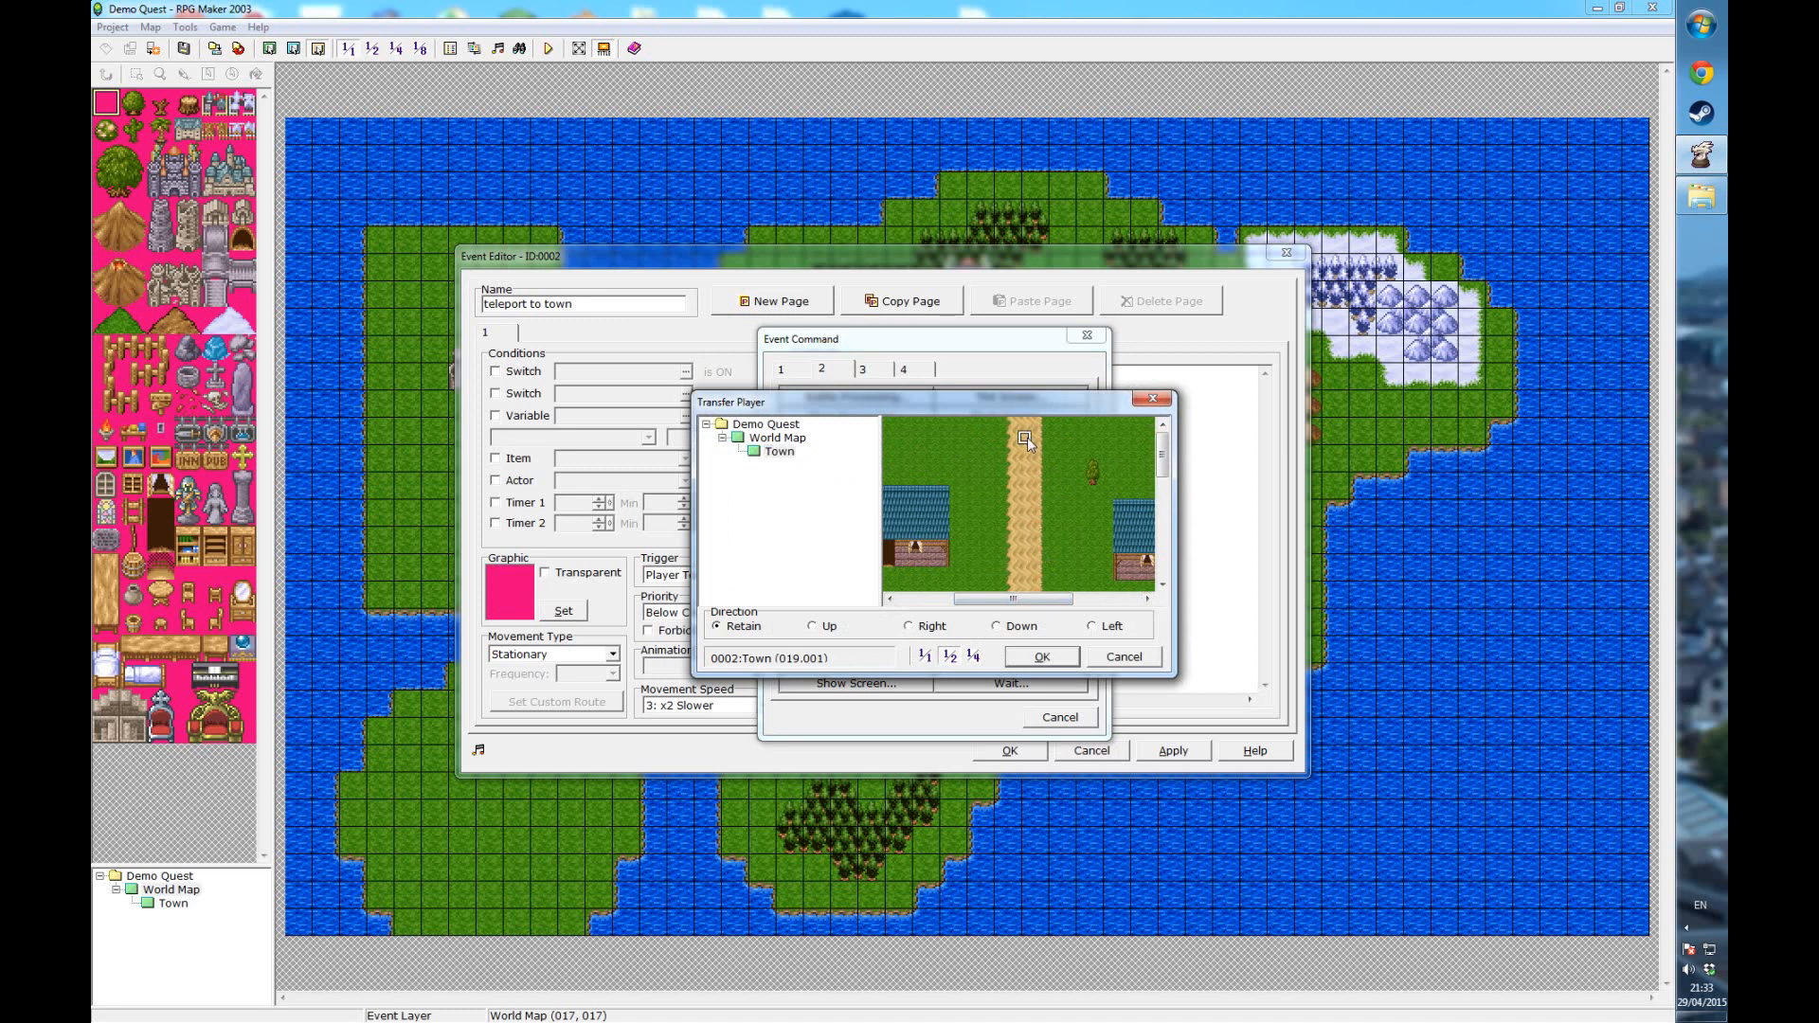
click(999, 627)
click(1042, 657)
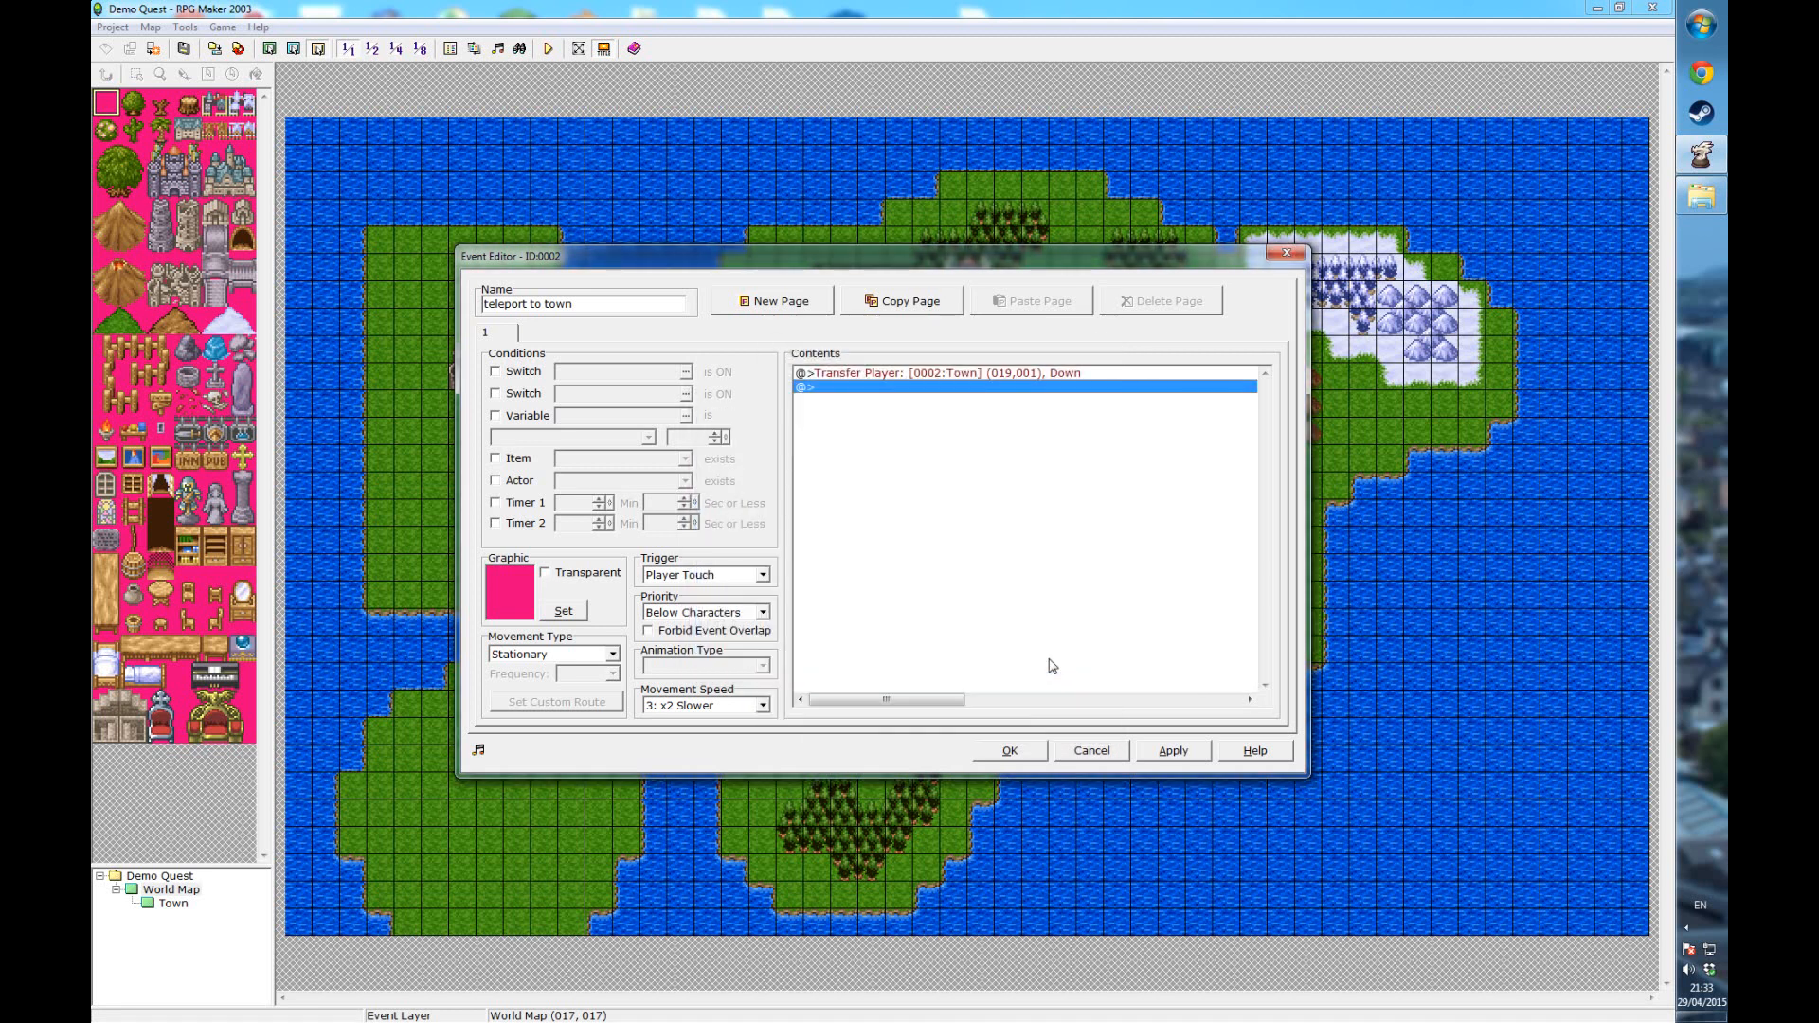
click(1010, 751)
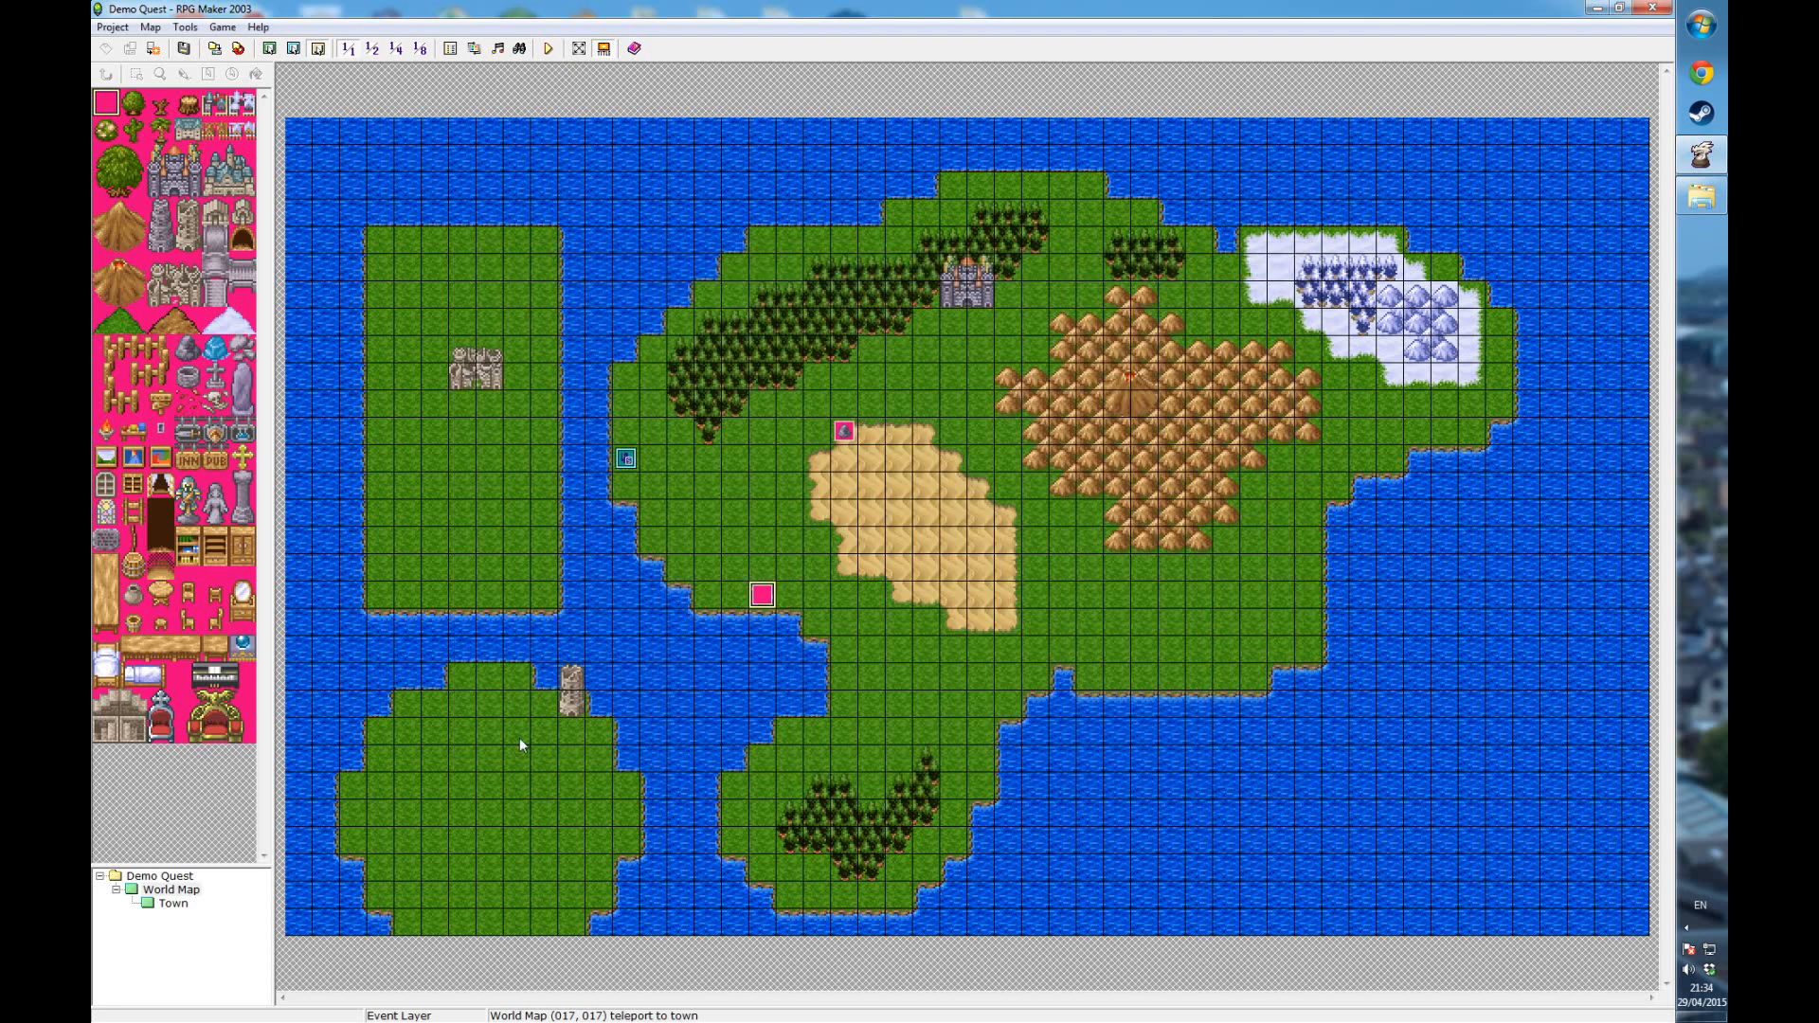
- Open the Town map and create an event on the sand path's top tile (019,000) with a Player Touch trigger
click(173, 907)
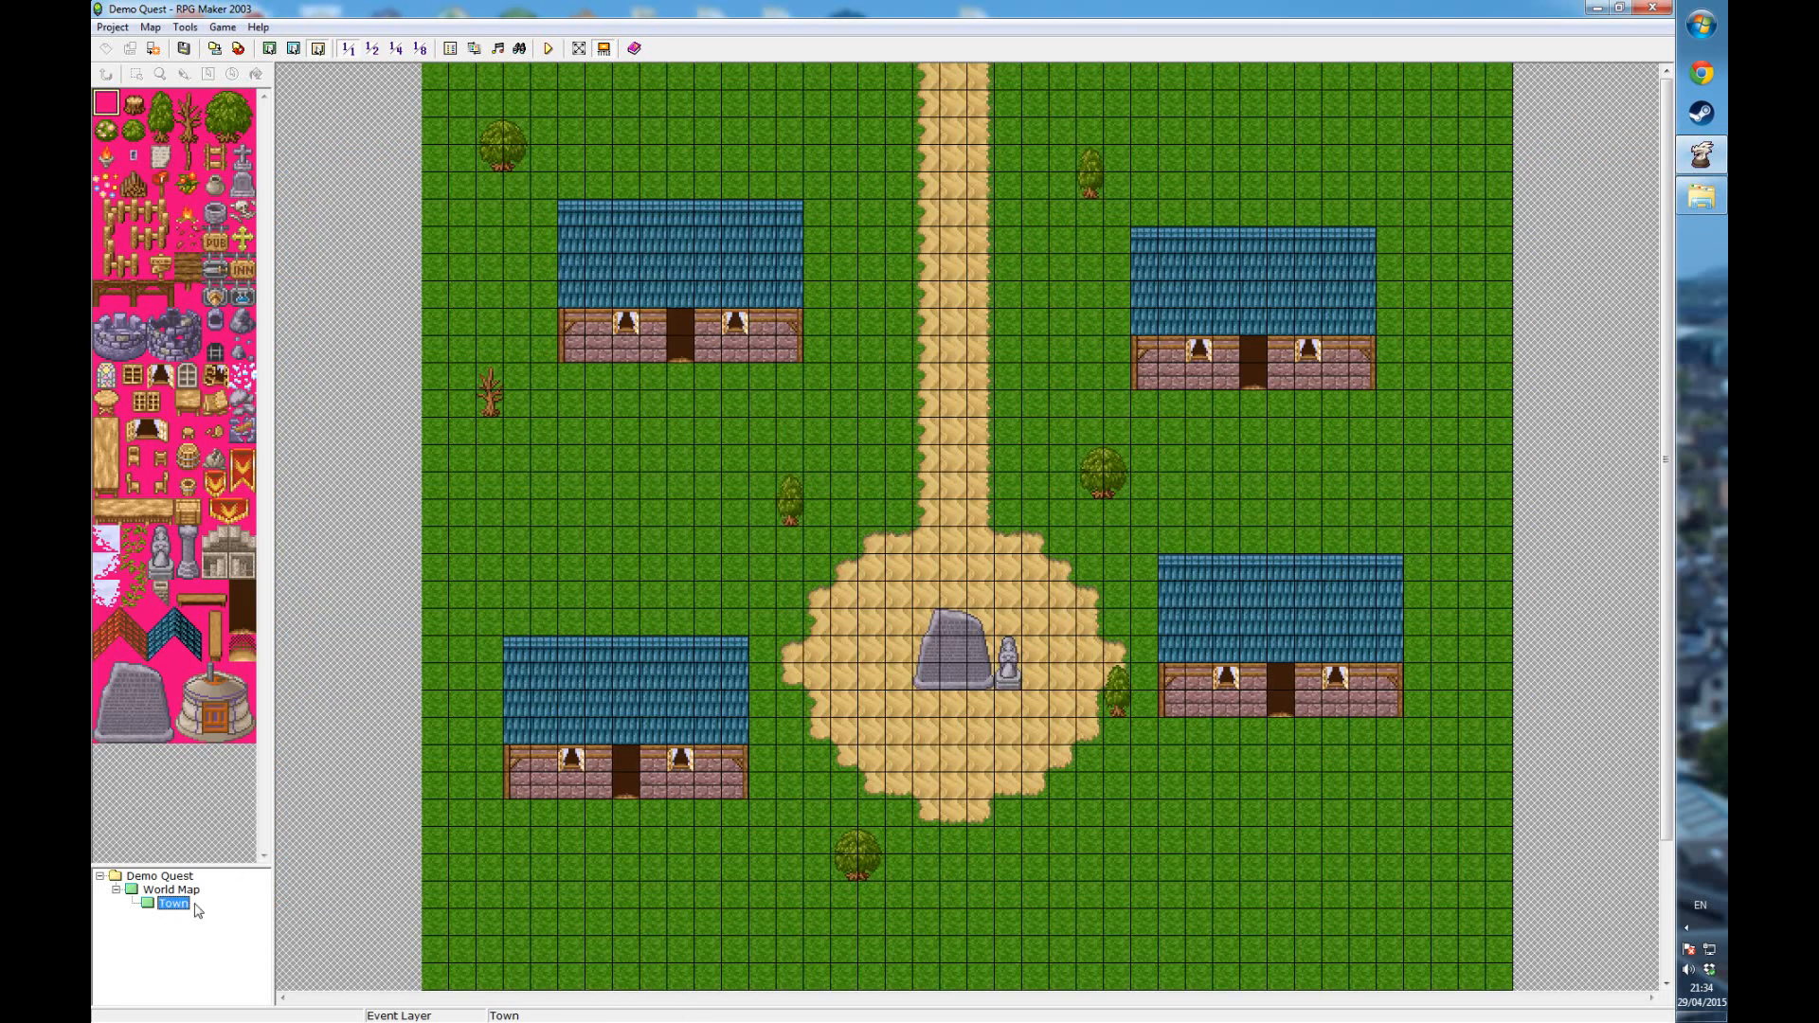
click(957, 110)
click(957, 87)
click(958, 102)
click(958, 88)
double_click(957, 79)
click(760, 576)
click(751, 603)
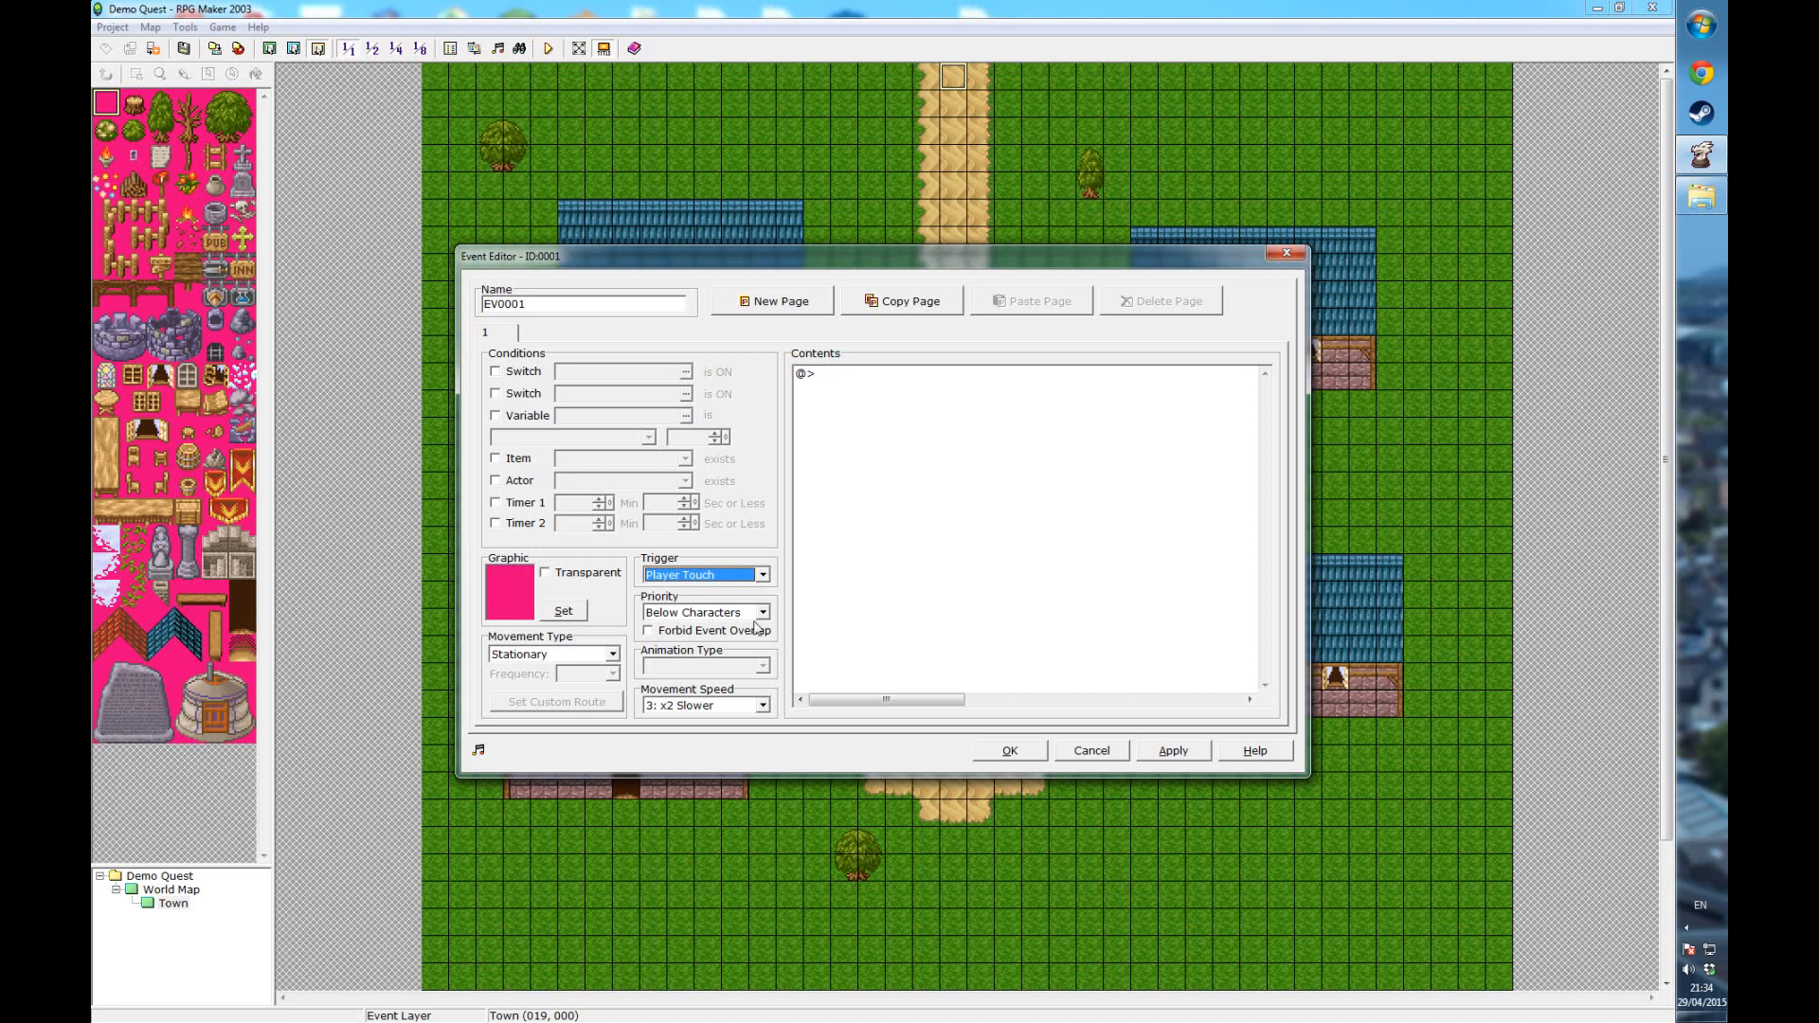
- Add a Transfer Player command to World Map (017,017), the small town tile, with direction Retain, and save the event
click(889, 375)
double_click(889, 375)
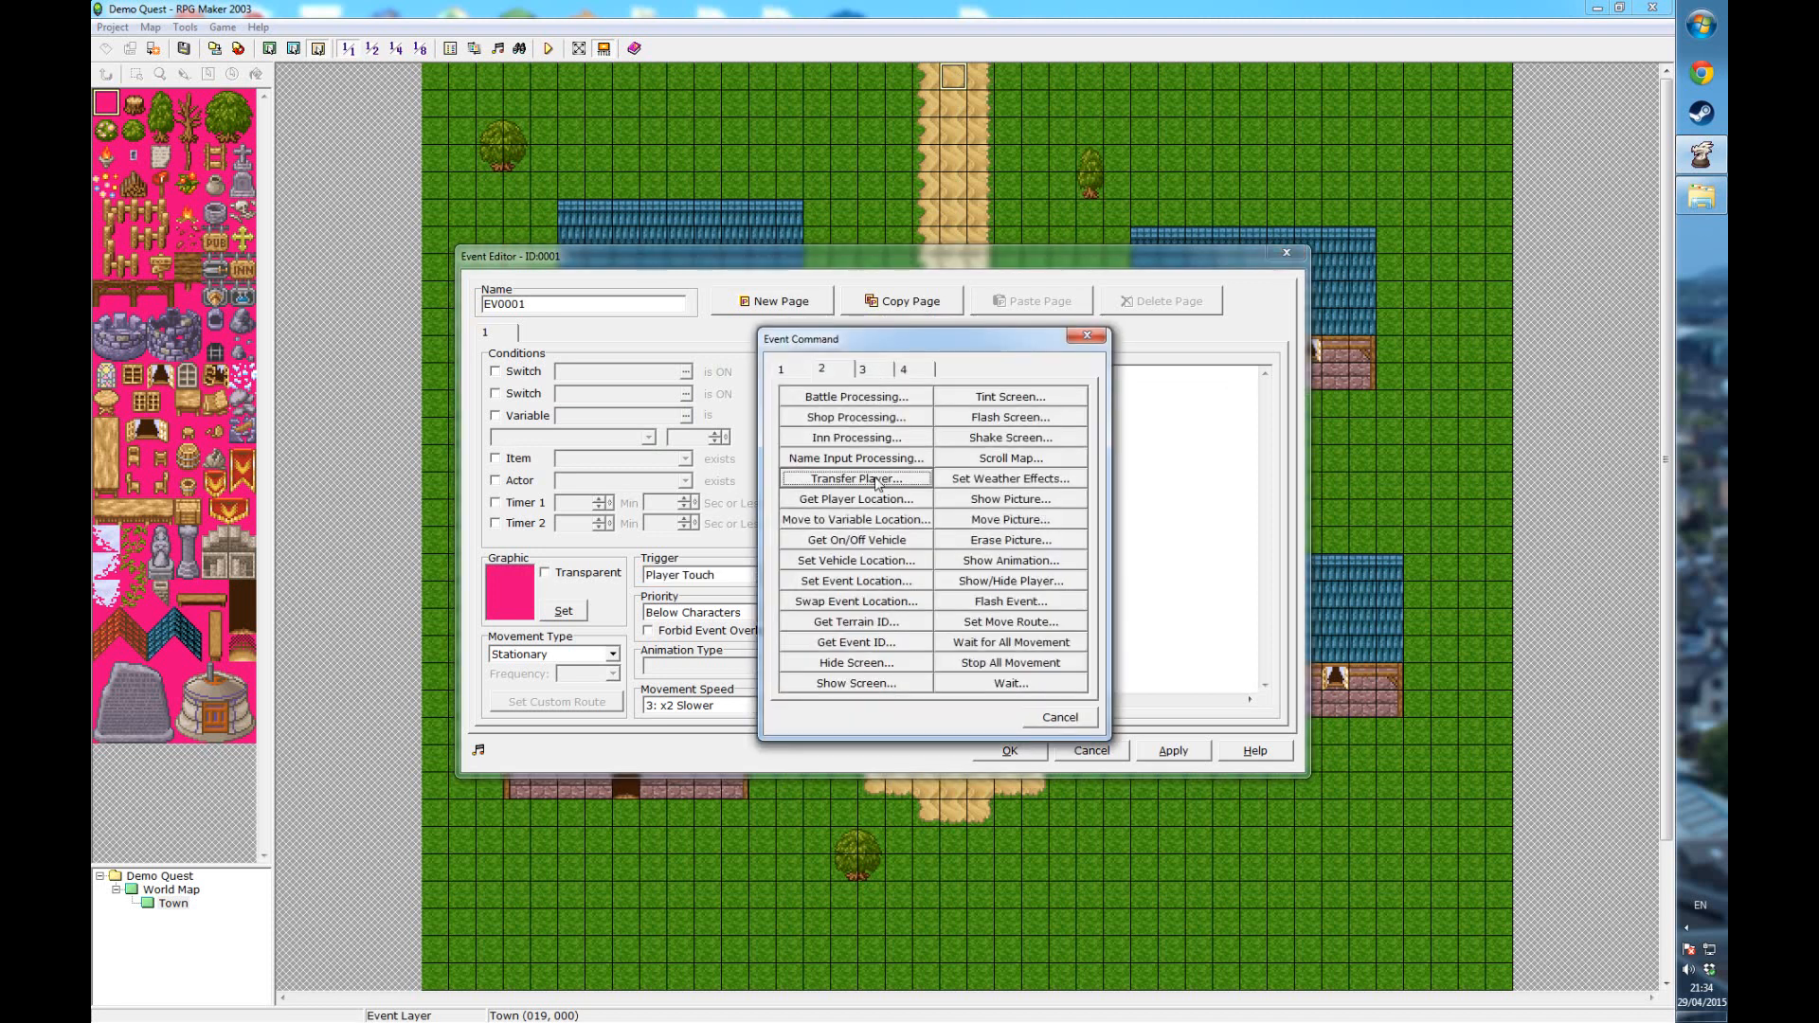
click(877, 481)
click(777, 438)
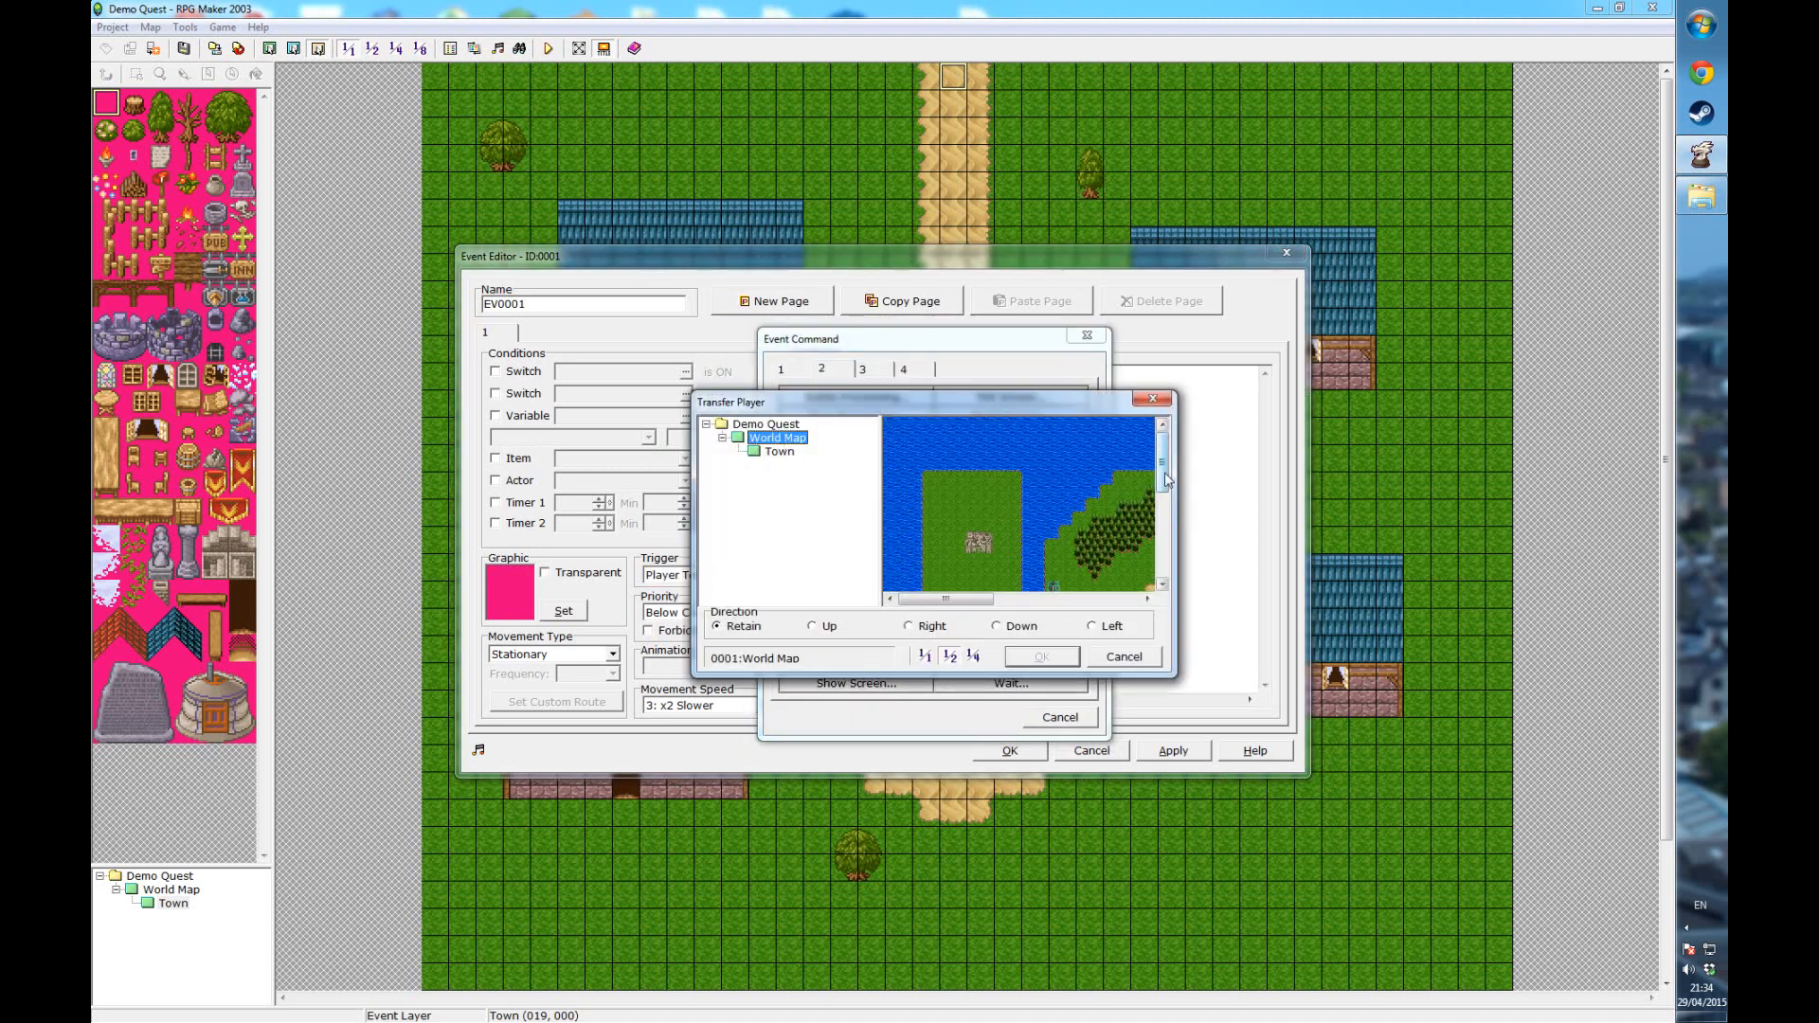
click(1049, 600)
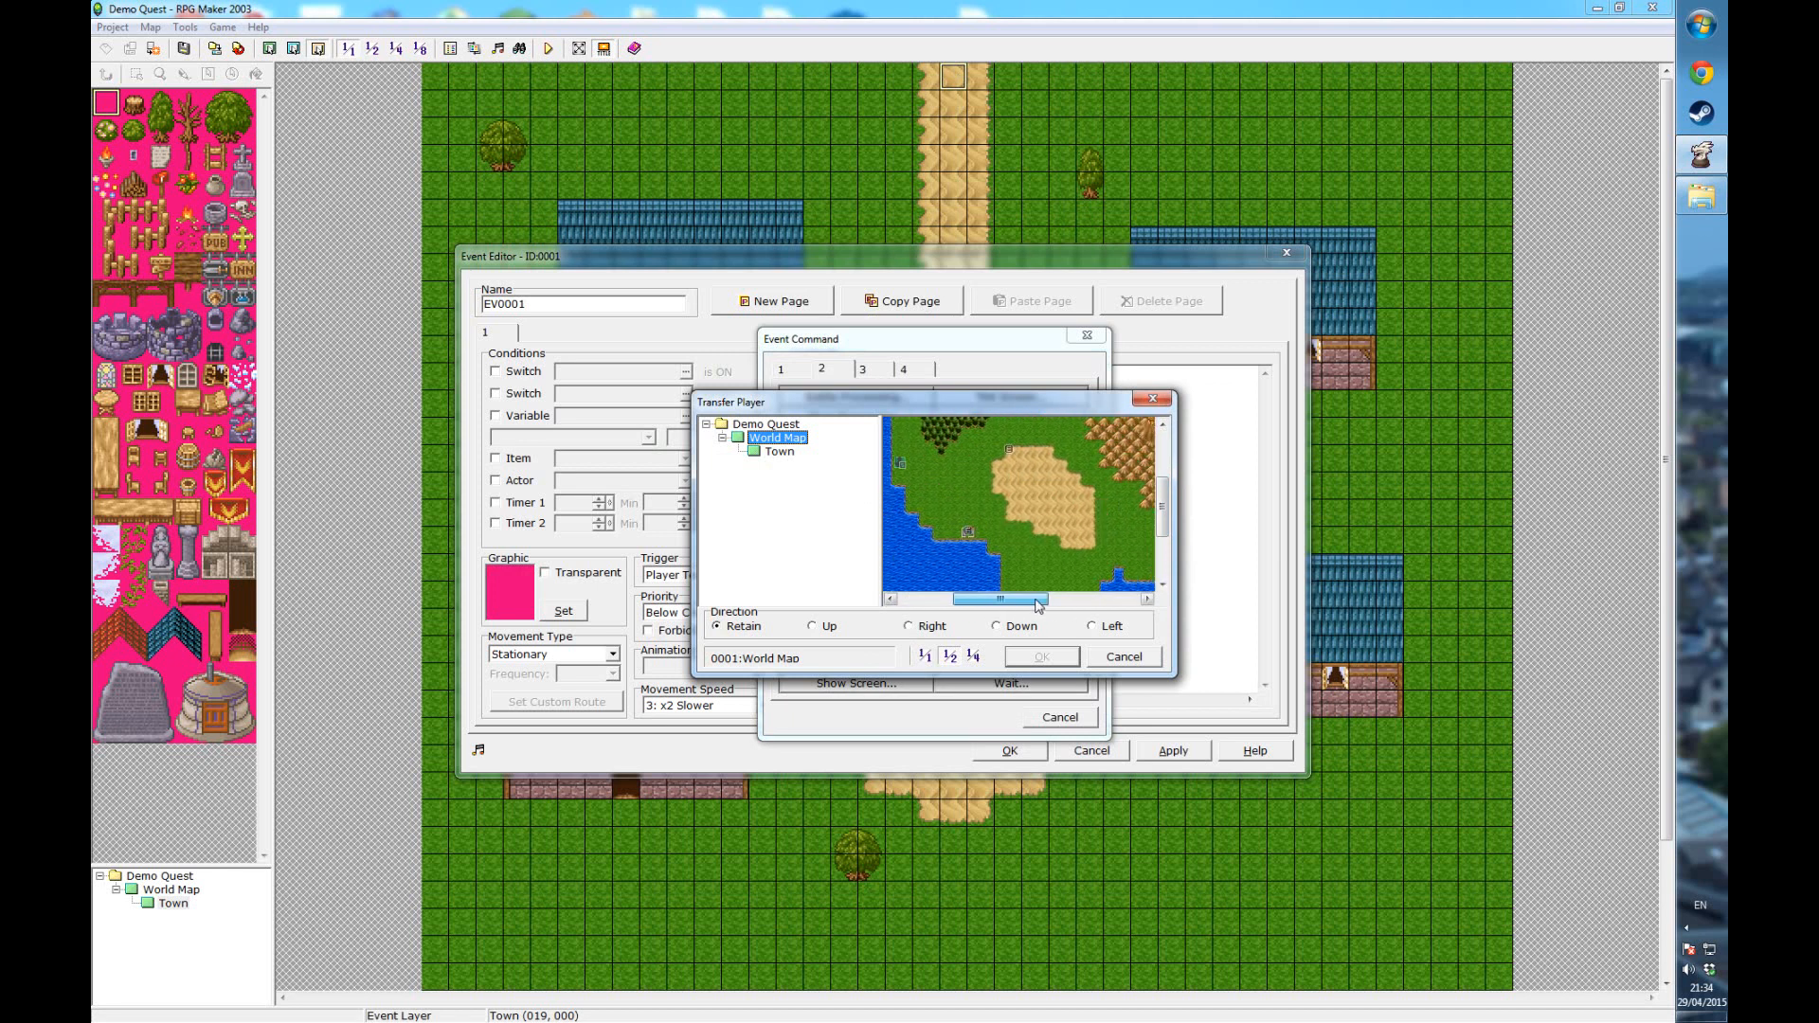
click(970, 533)
key(Return)
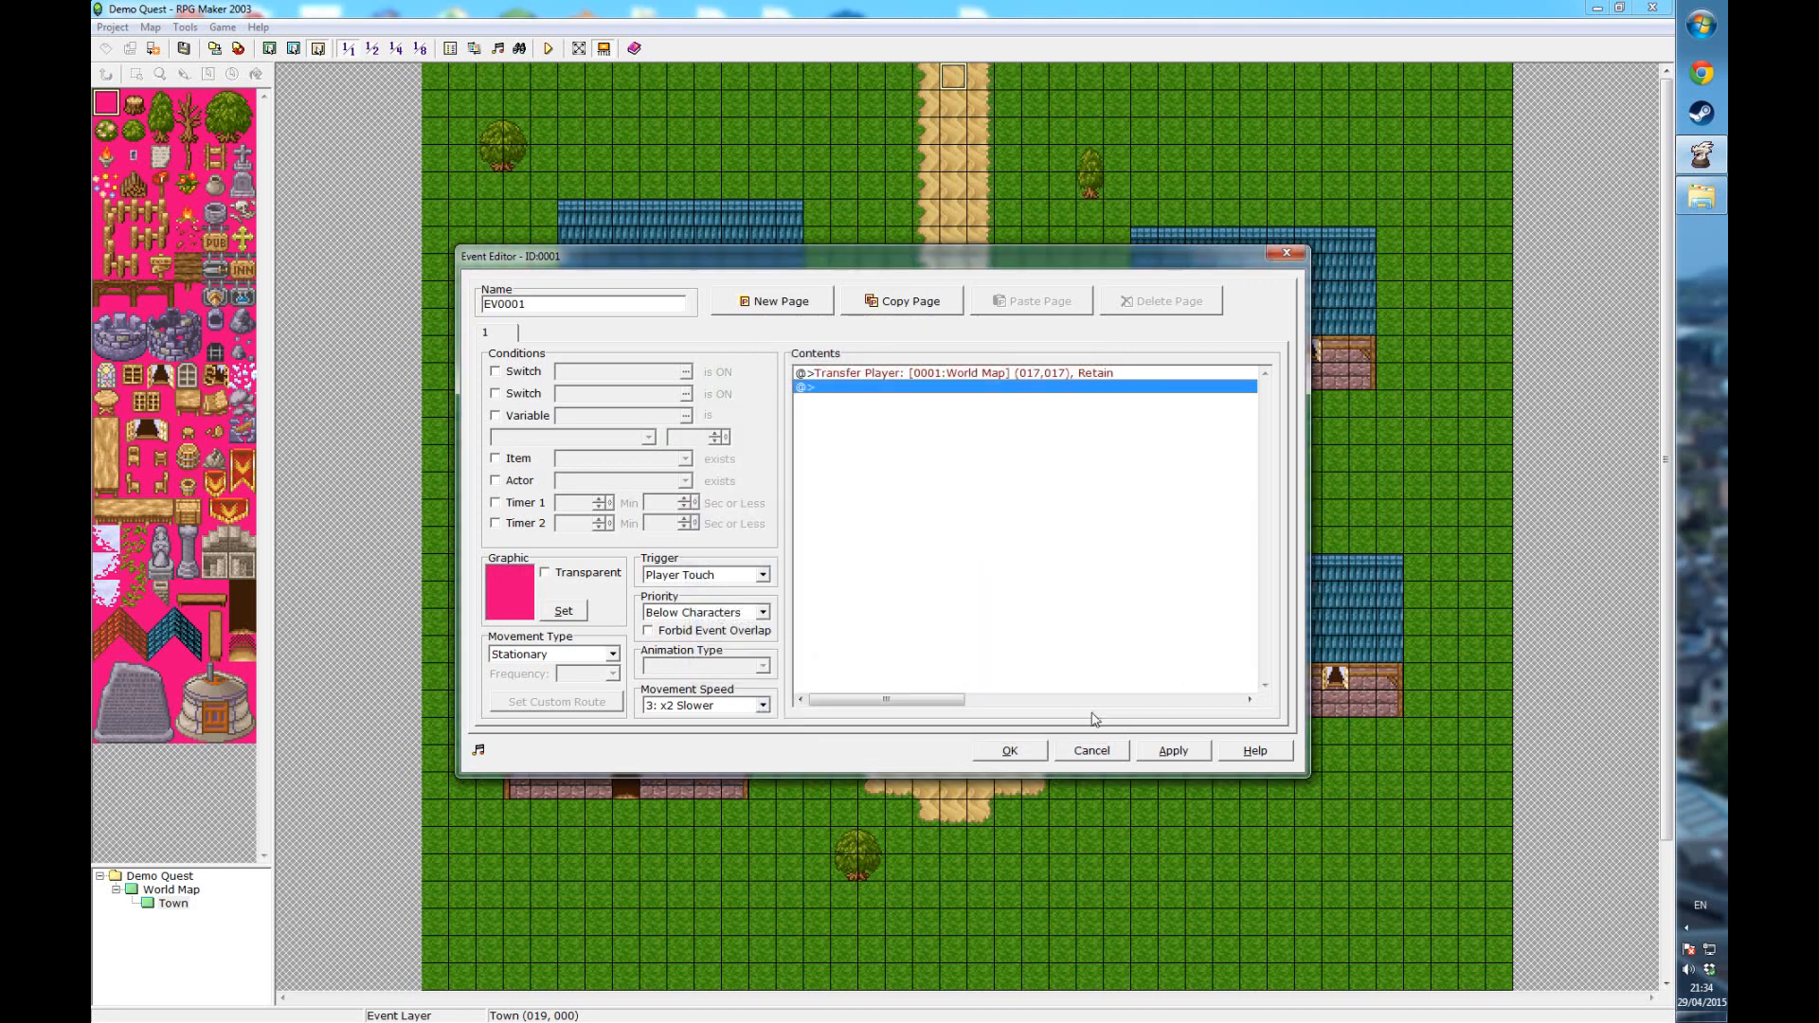
click(1029, 750)
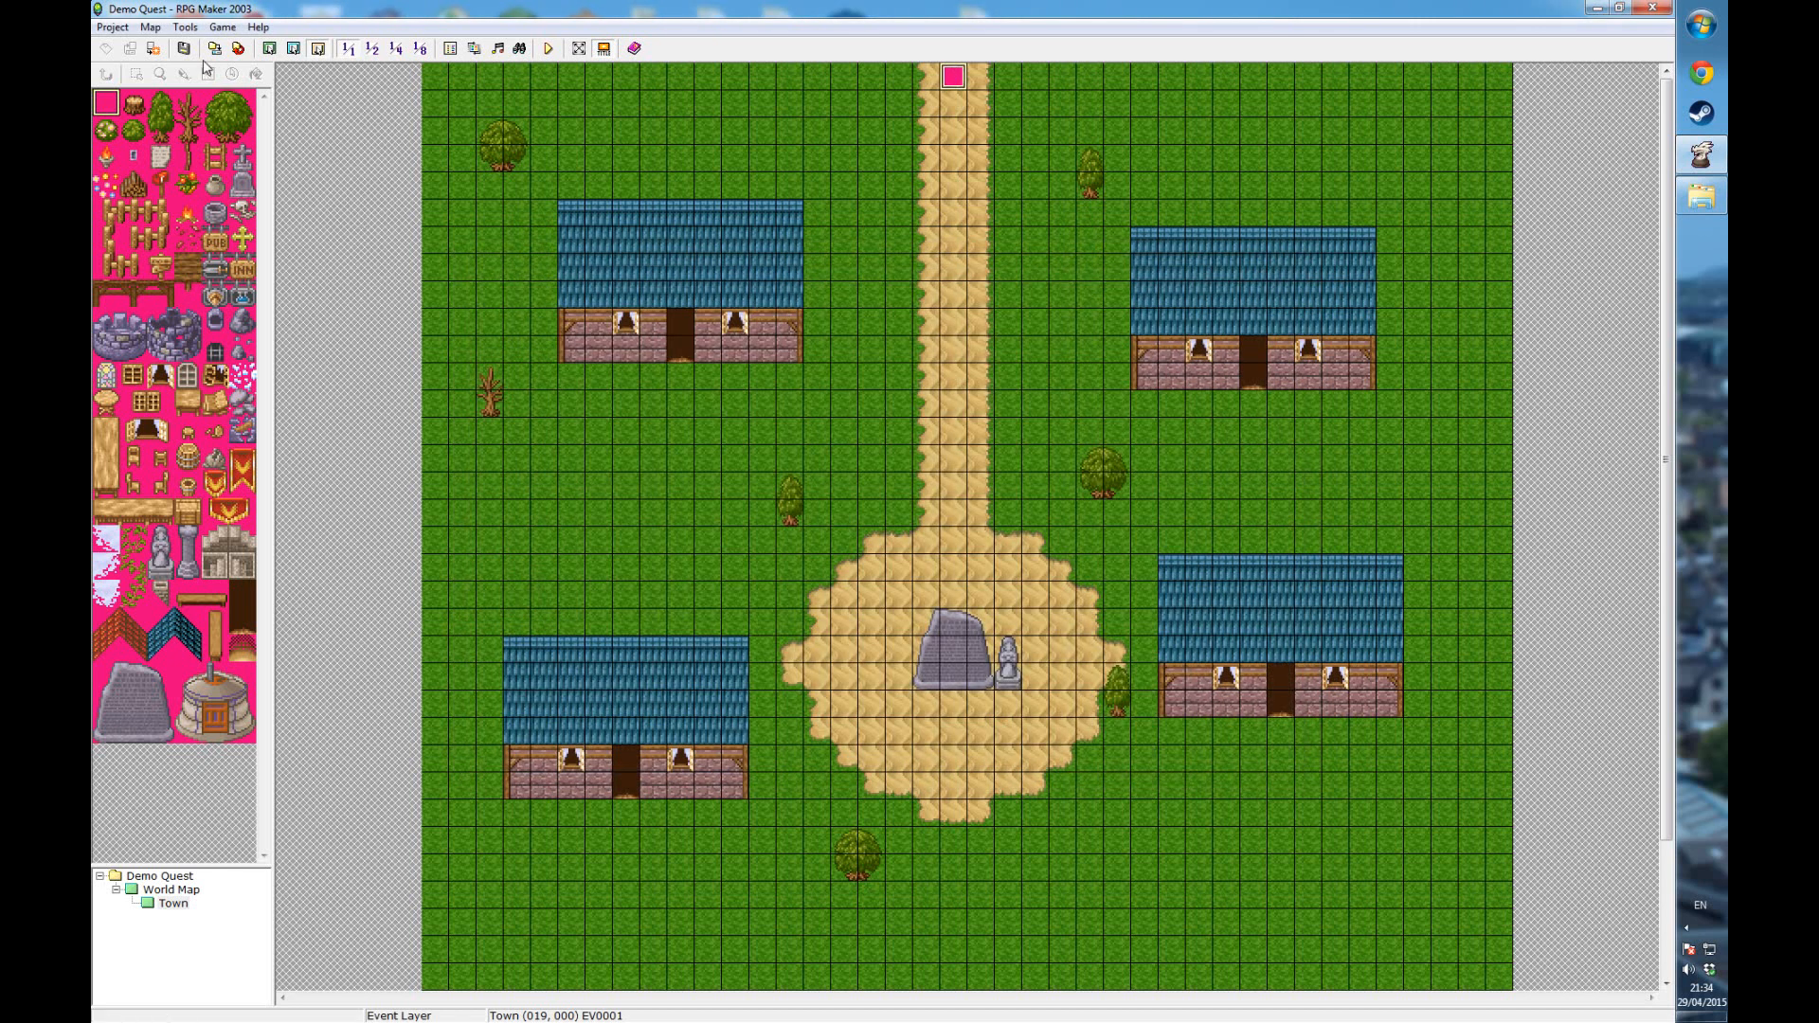
- Start a playtest with a new game and walk the hero to the rock at the desert's northwest corner to interact with it
click(548, 49)
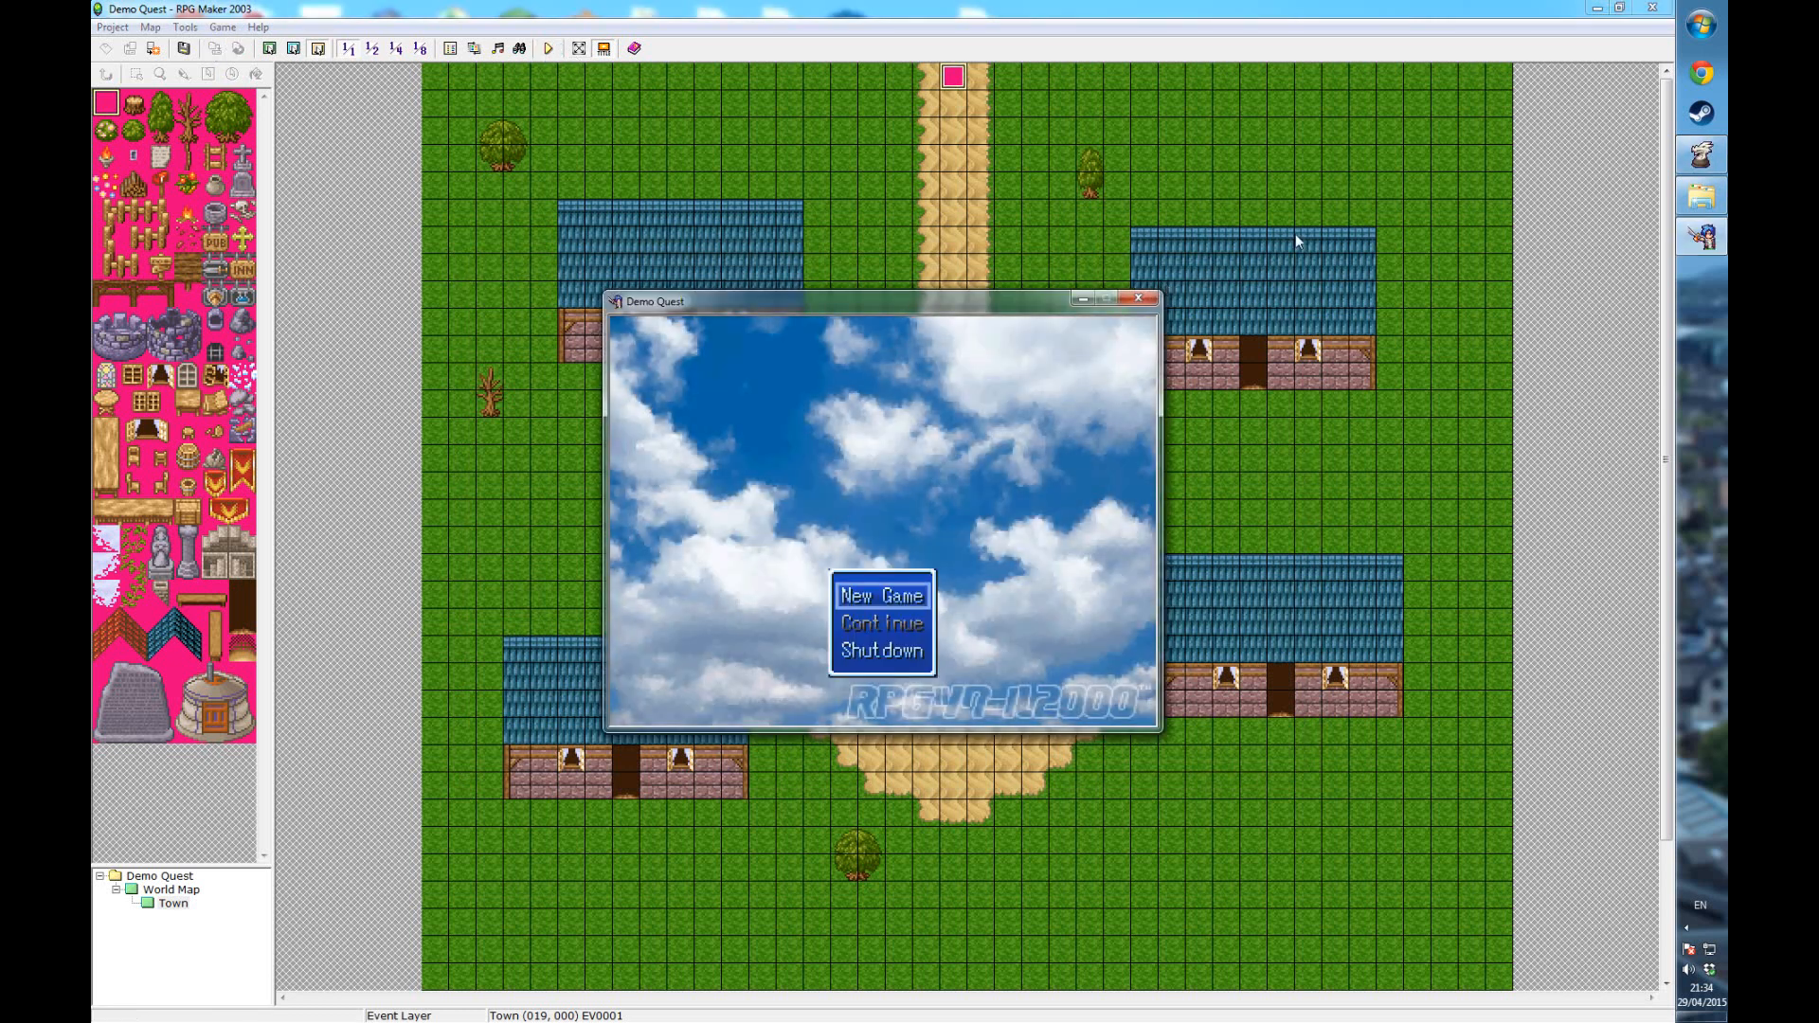
key(Return)
key(Right)
key(Up)
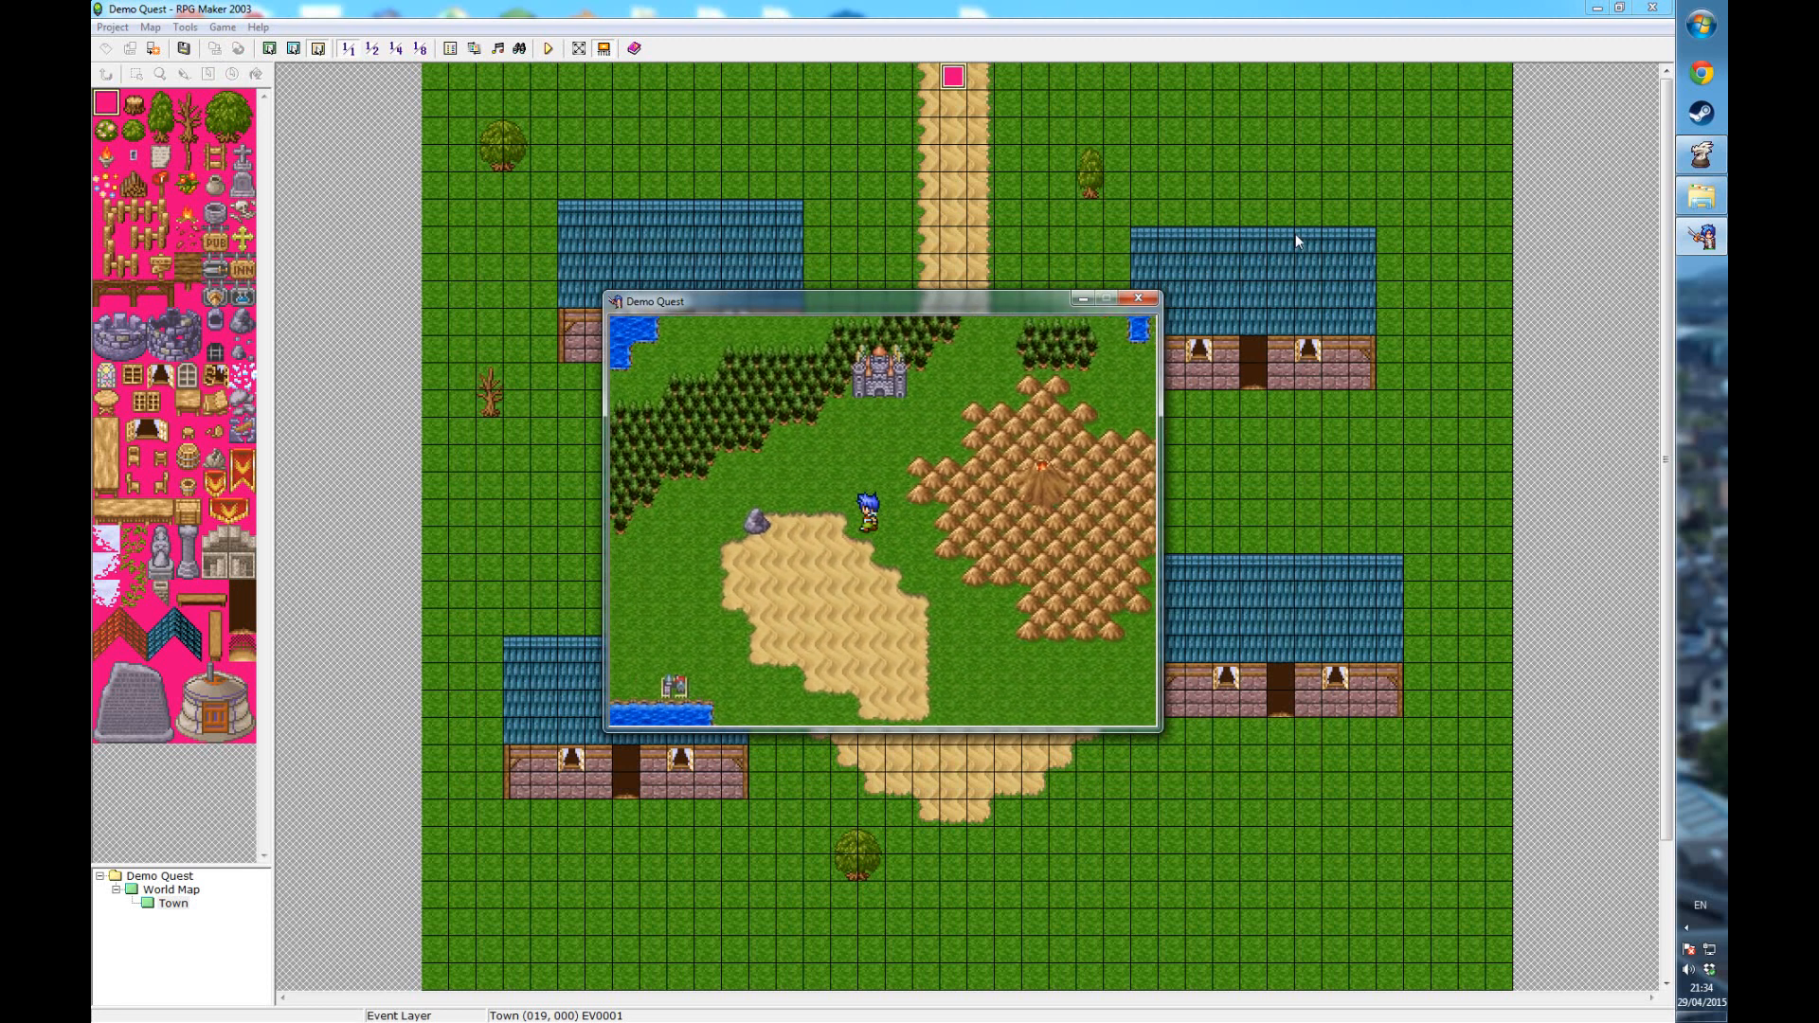
key(Left)
key(Return)
key(Return)
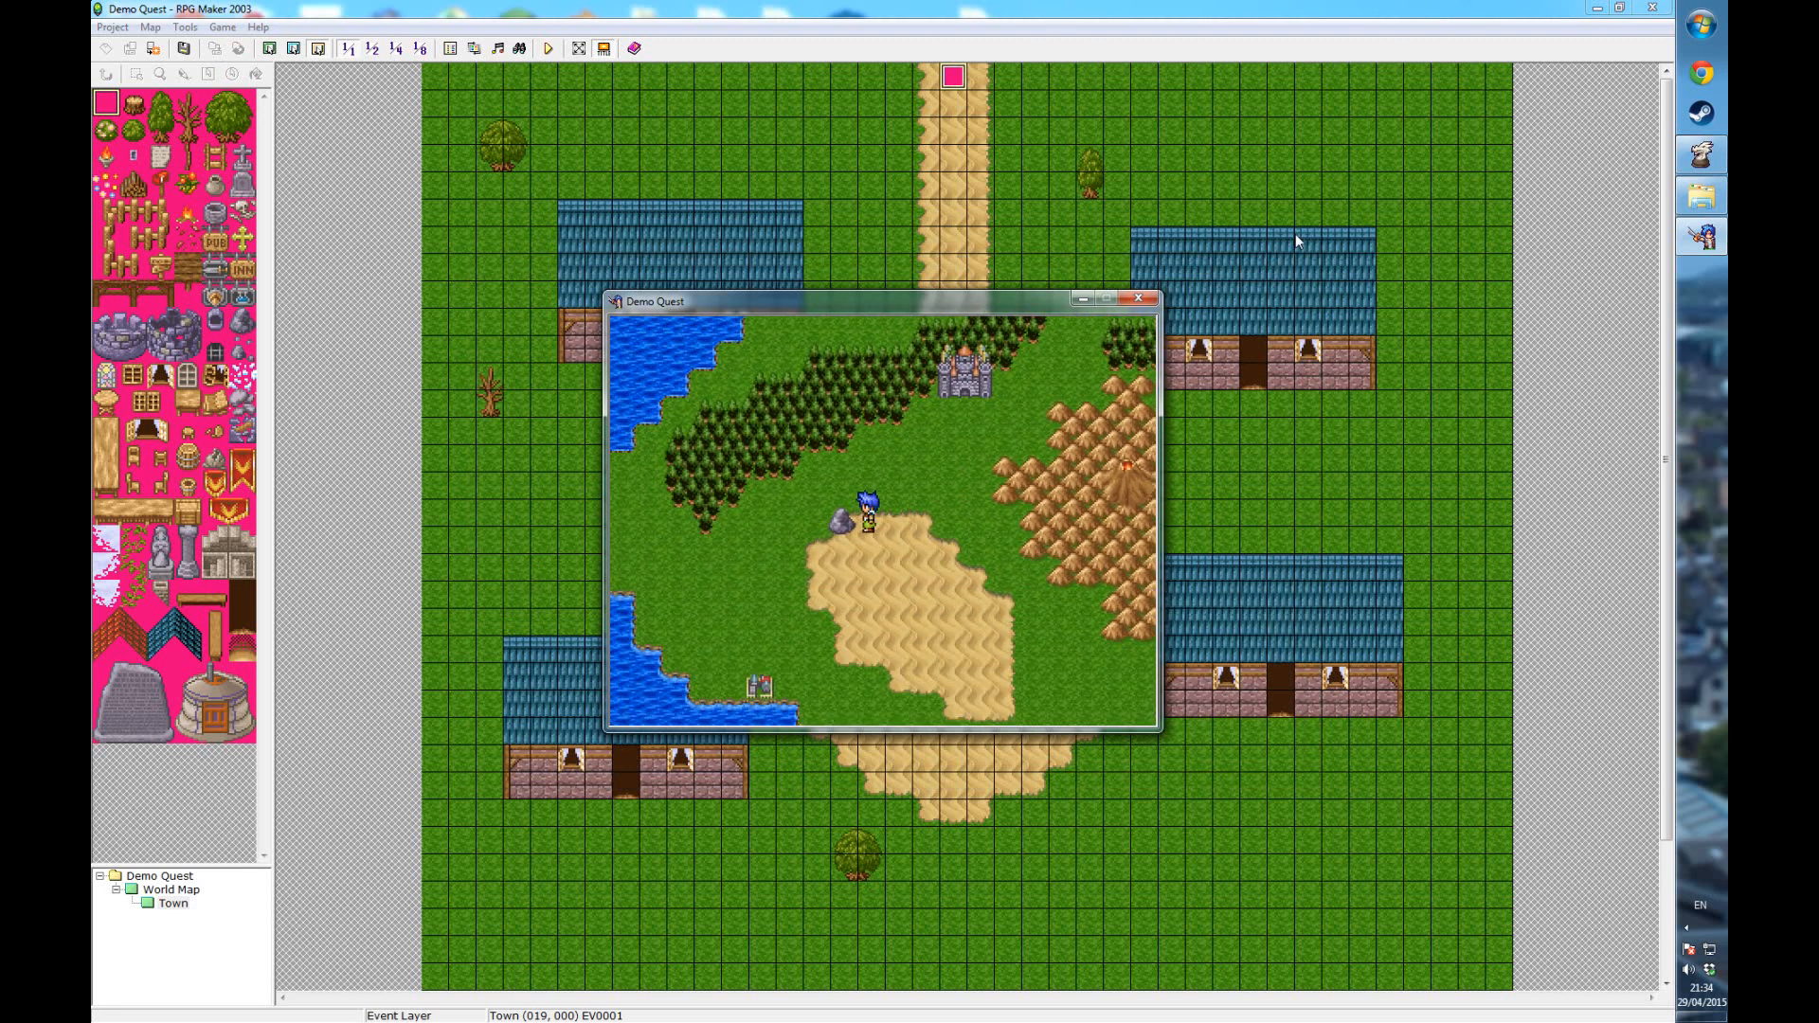
- Walk the hero southwest across the world map onto the small town tile to test the teleport into town
key(Down)
key(Left)
key(Left)
key(Right)
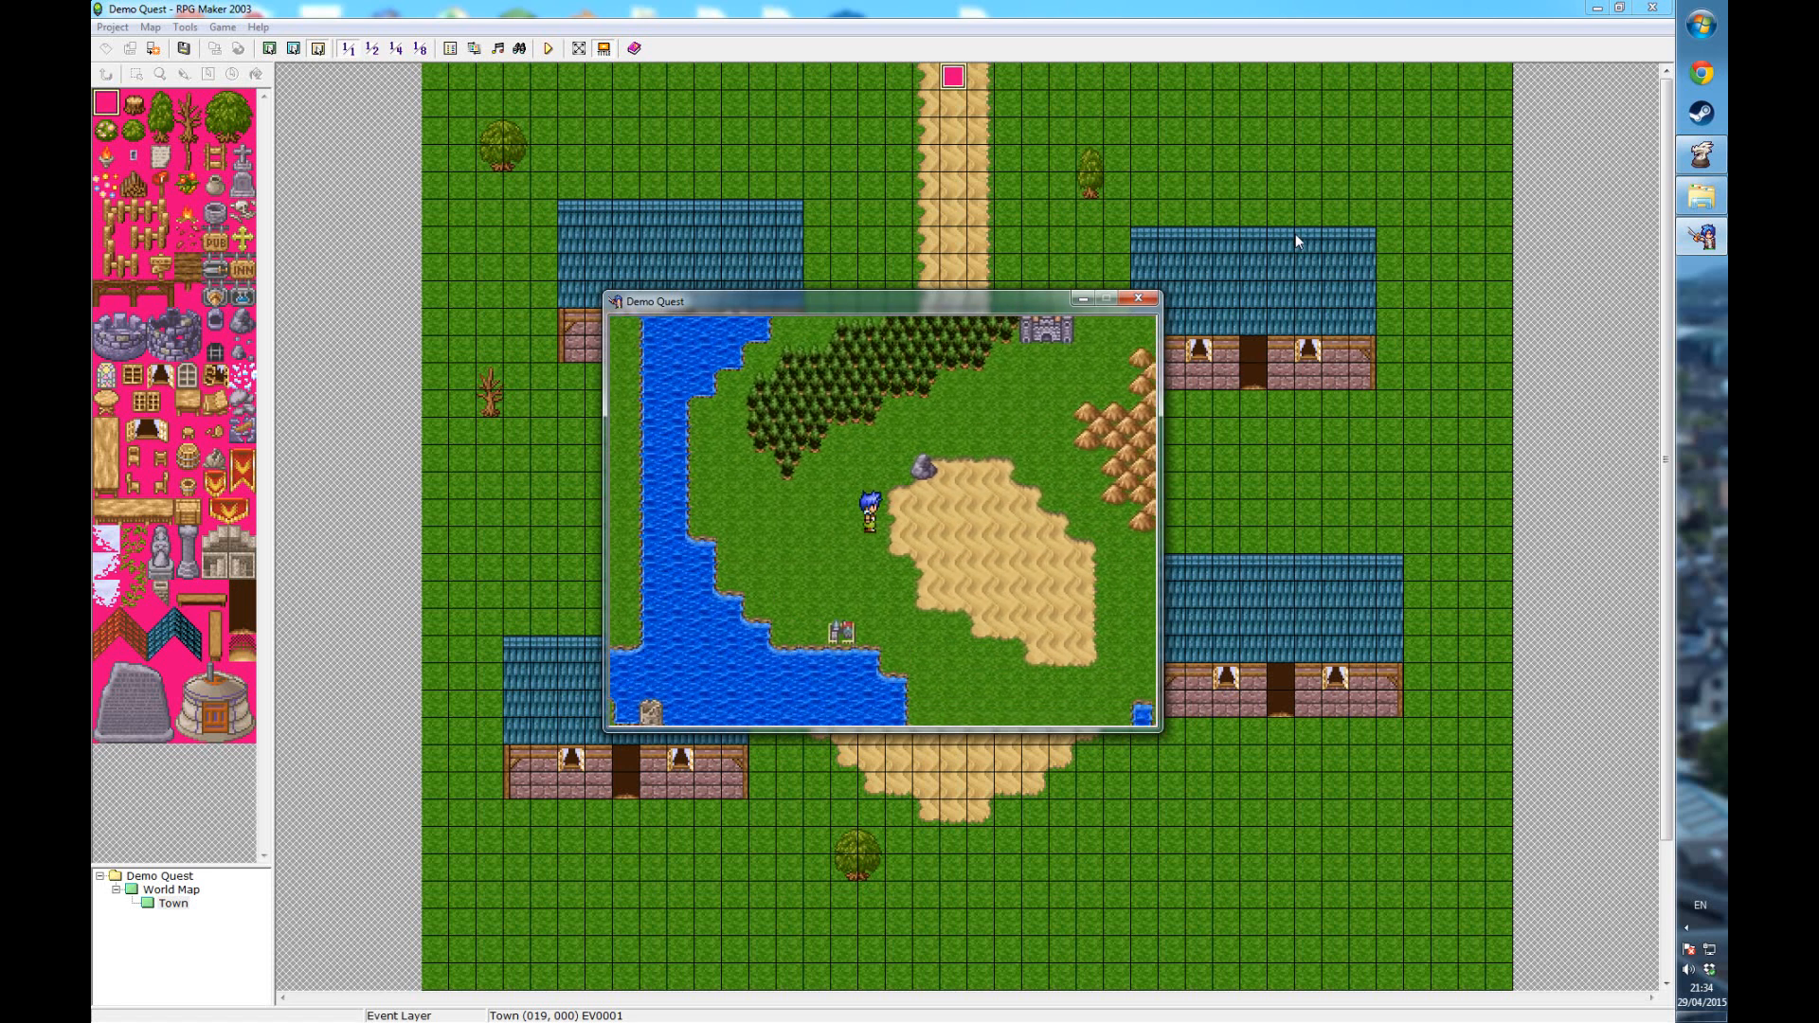
key(Left)
key(Down)
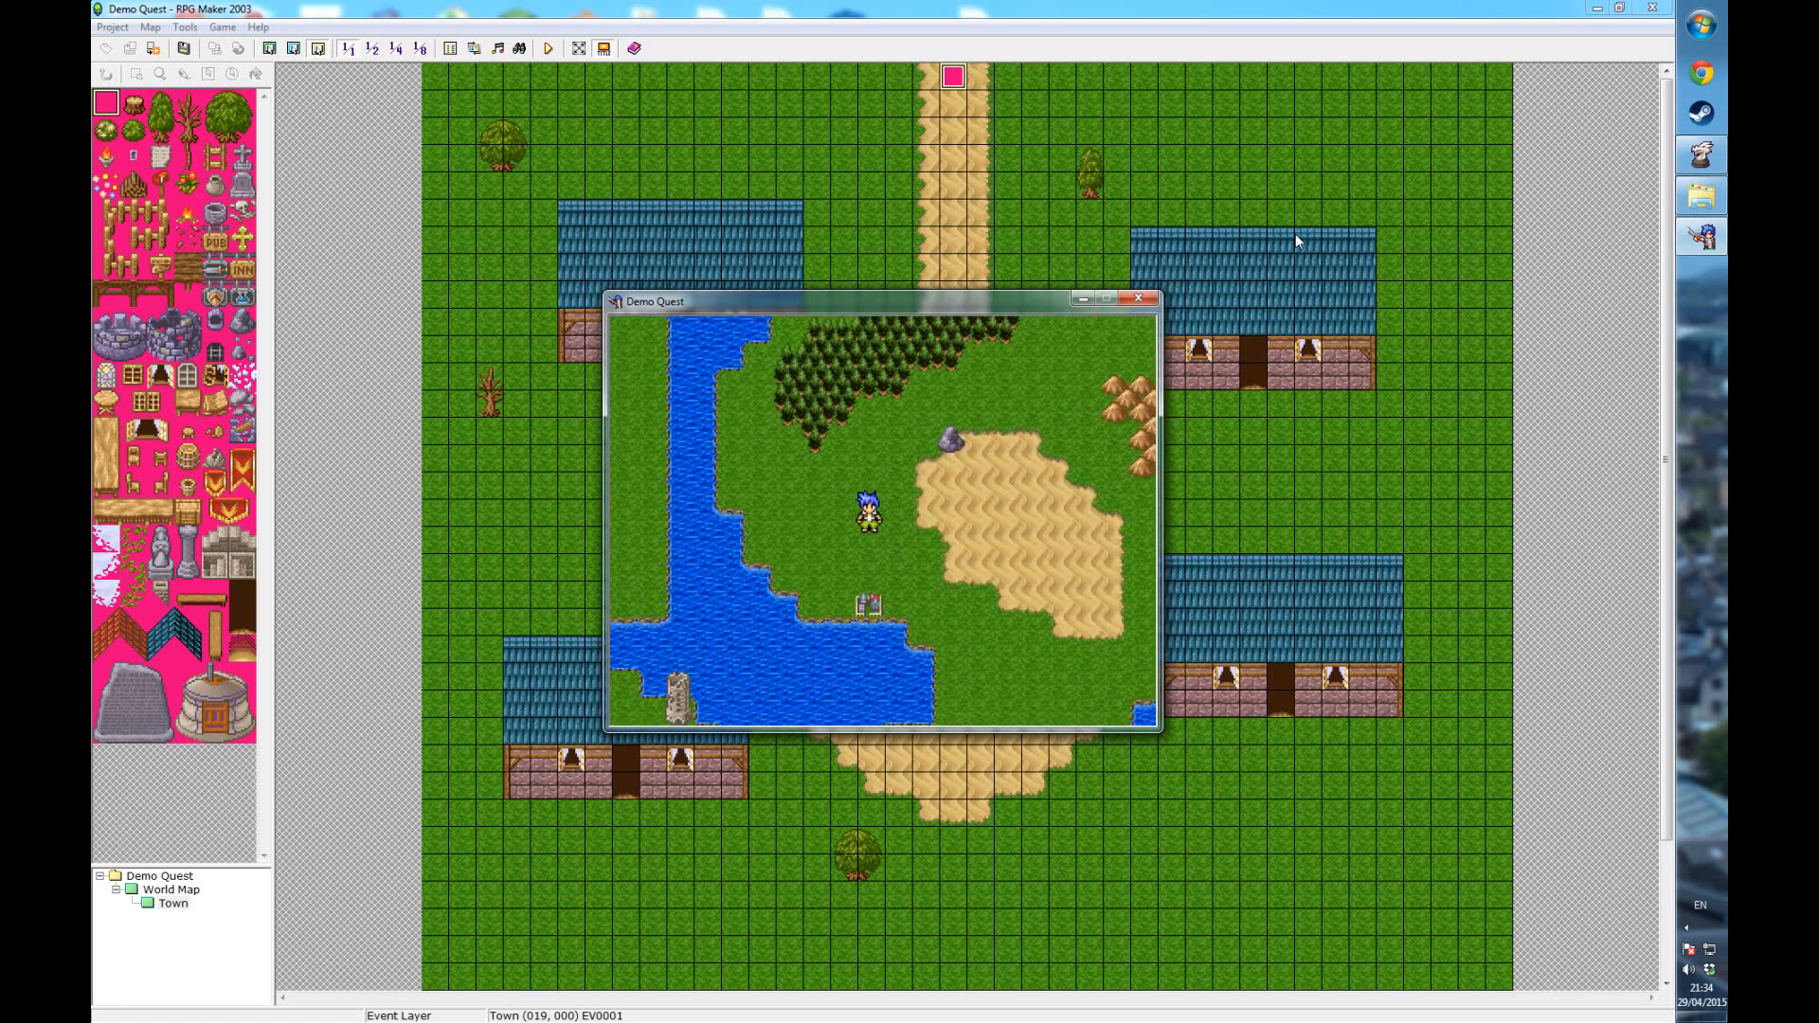
key(Down)
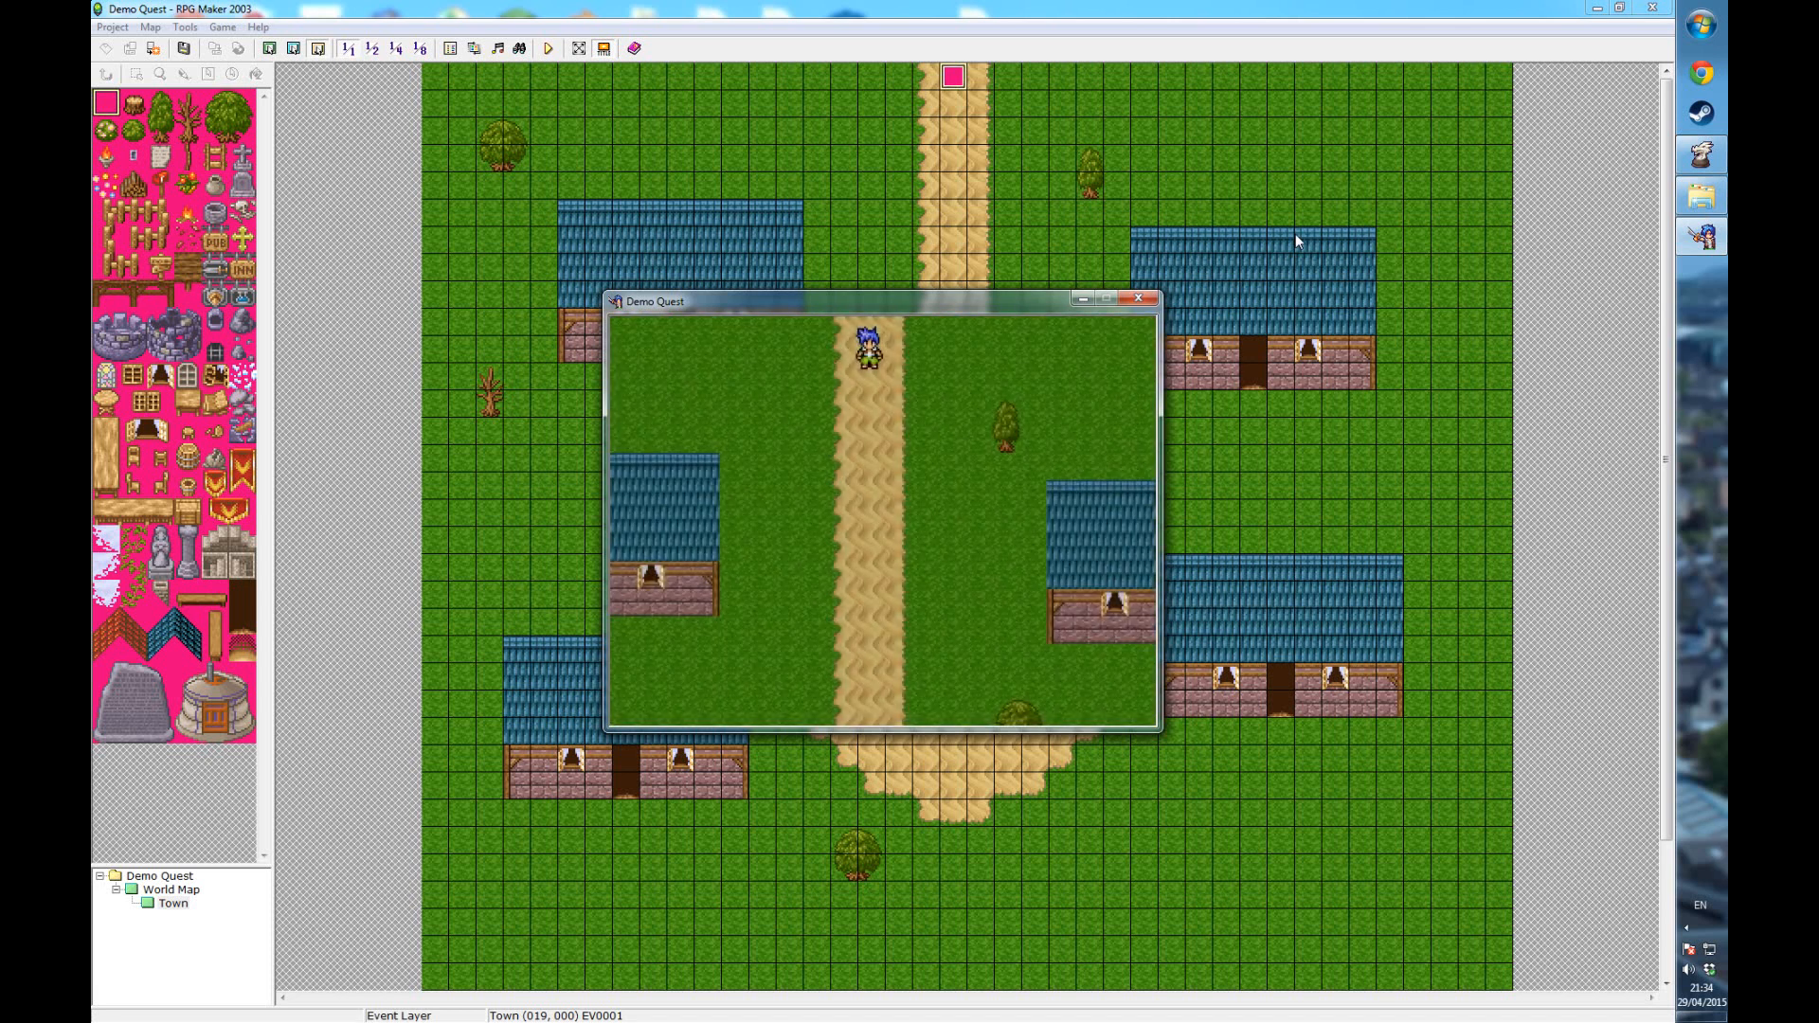
- Explore the town around its houses and trees, and leave by the north end of the sand path to test the exit teleport
key(Down)
key(Left)
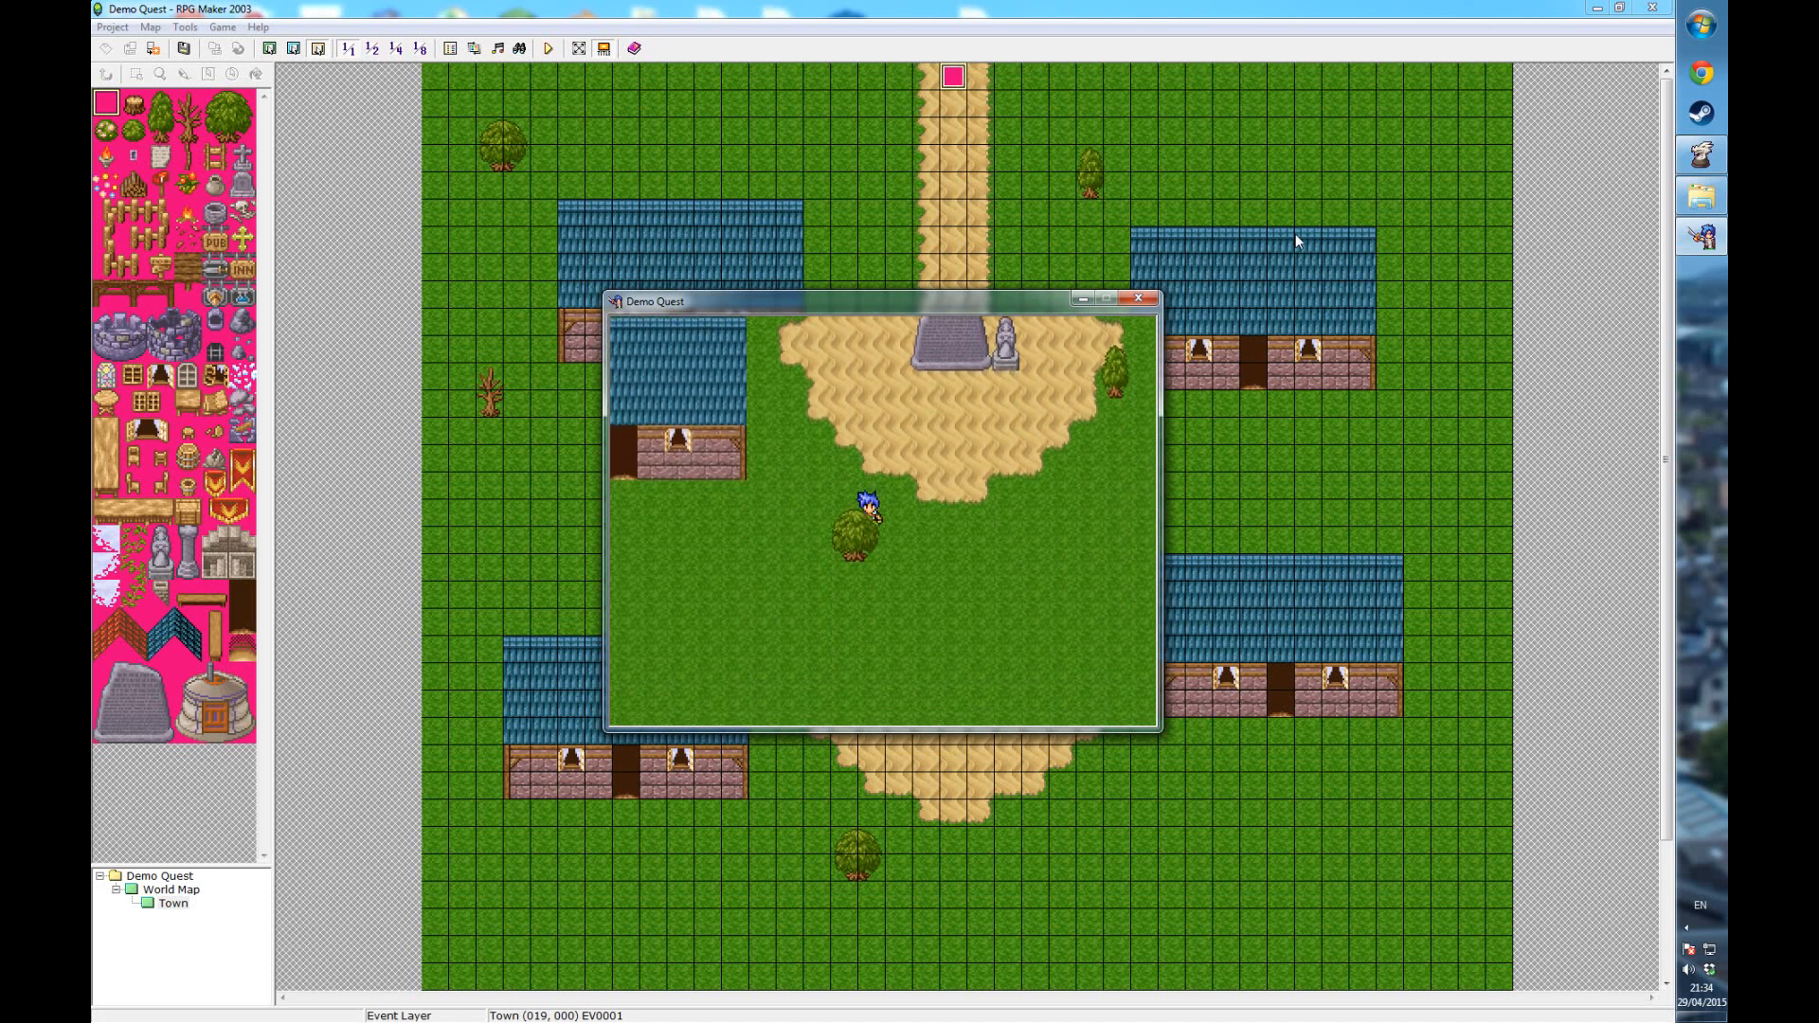
key(Right)
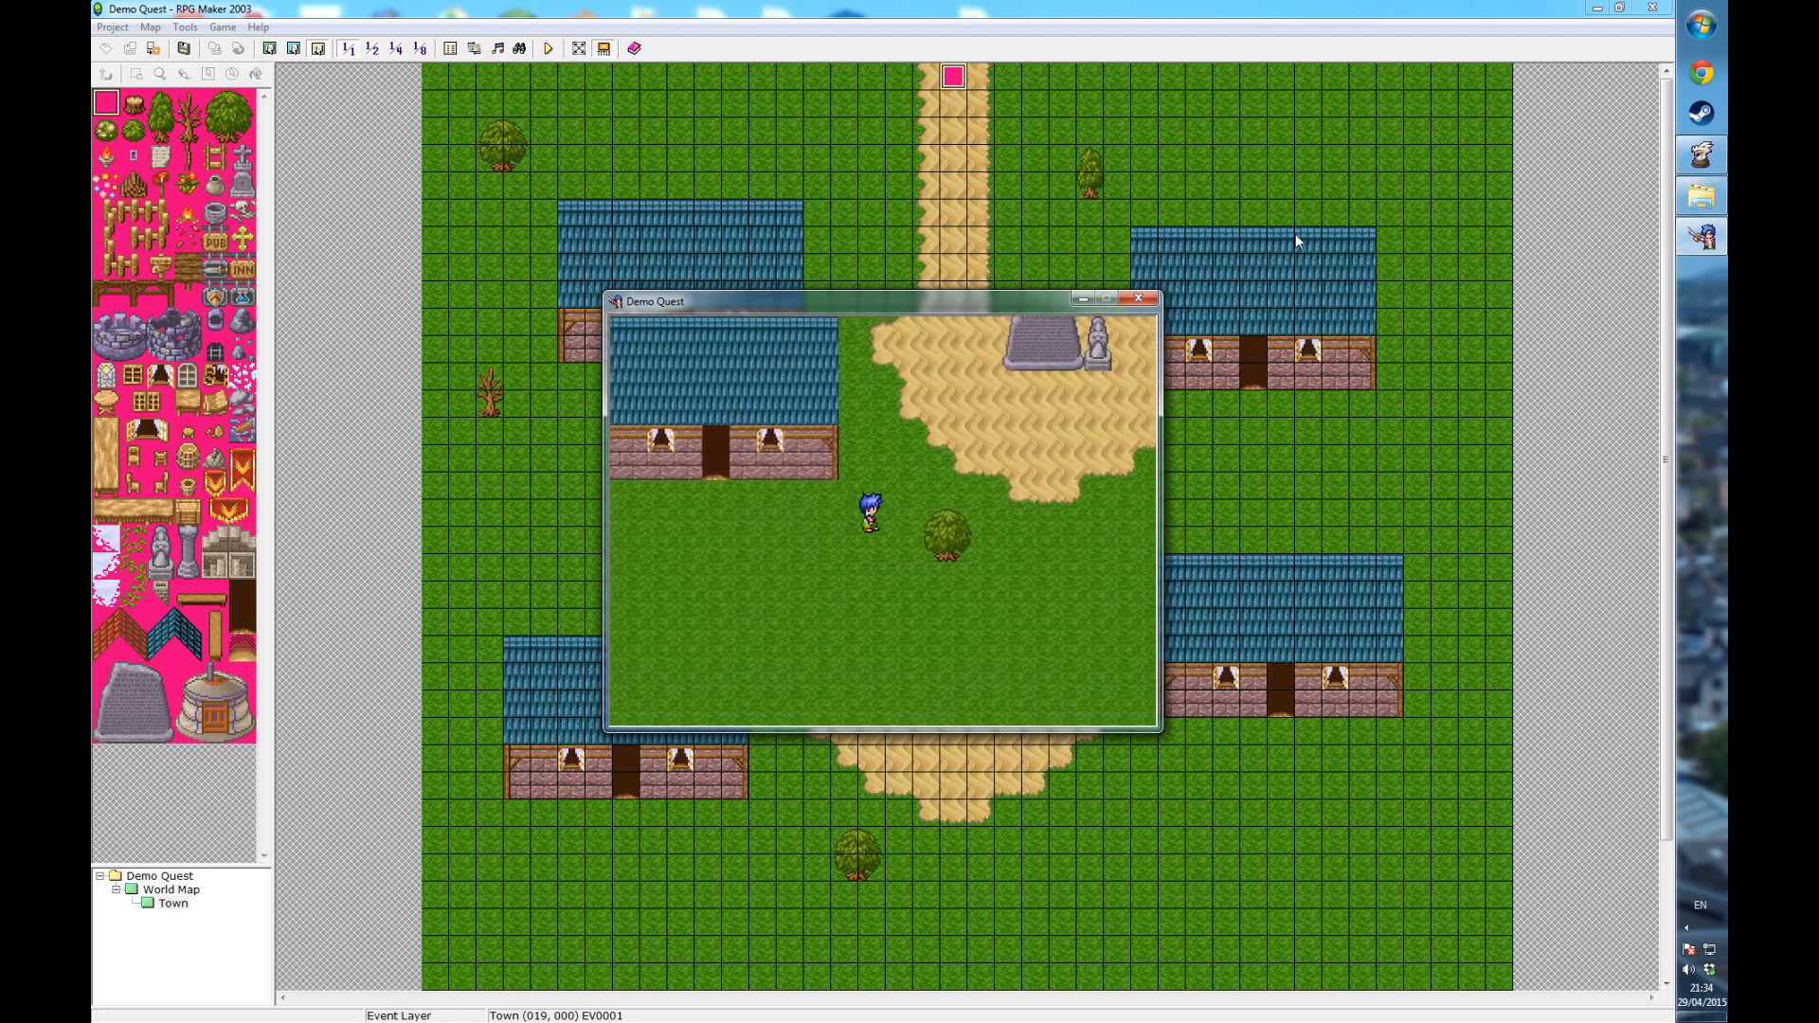
key(Up)
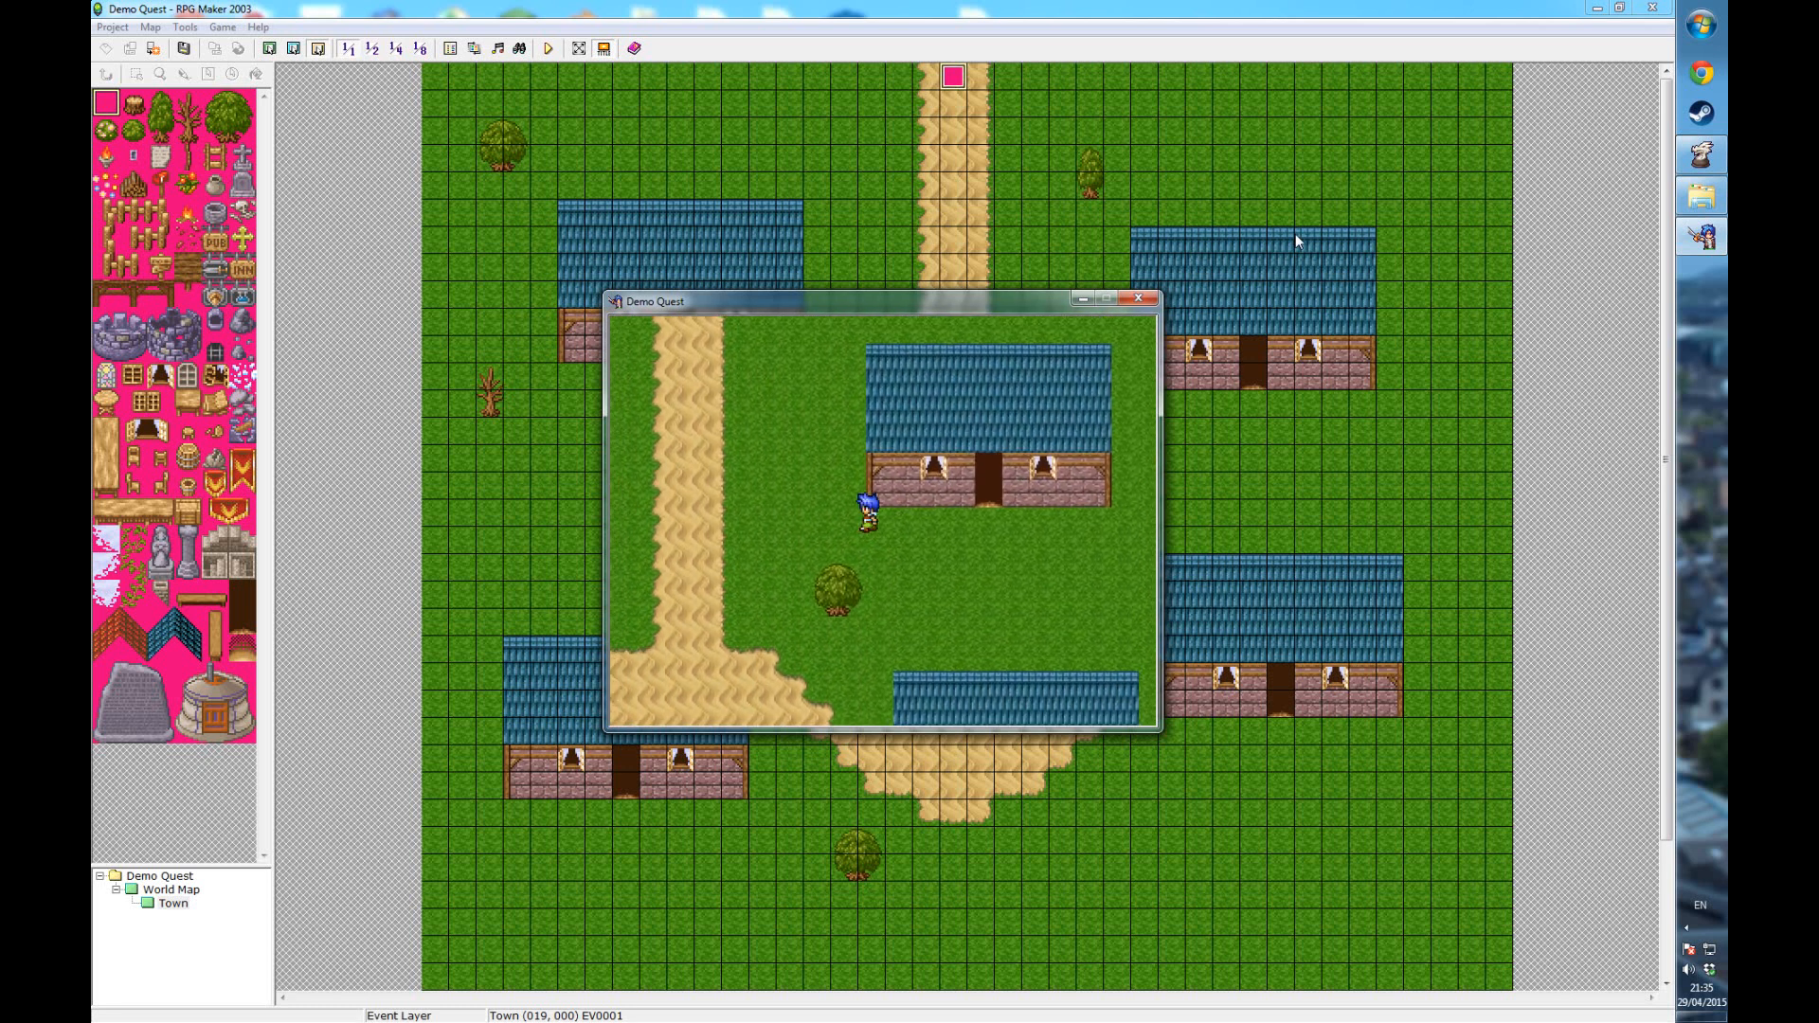
key(Left)
key(Up)
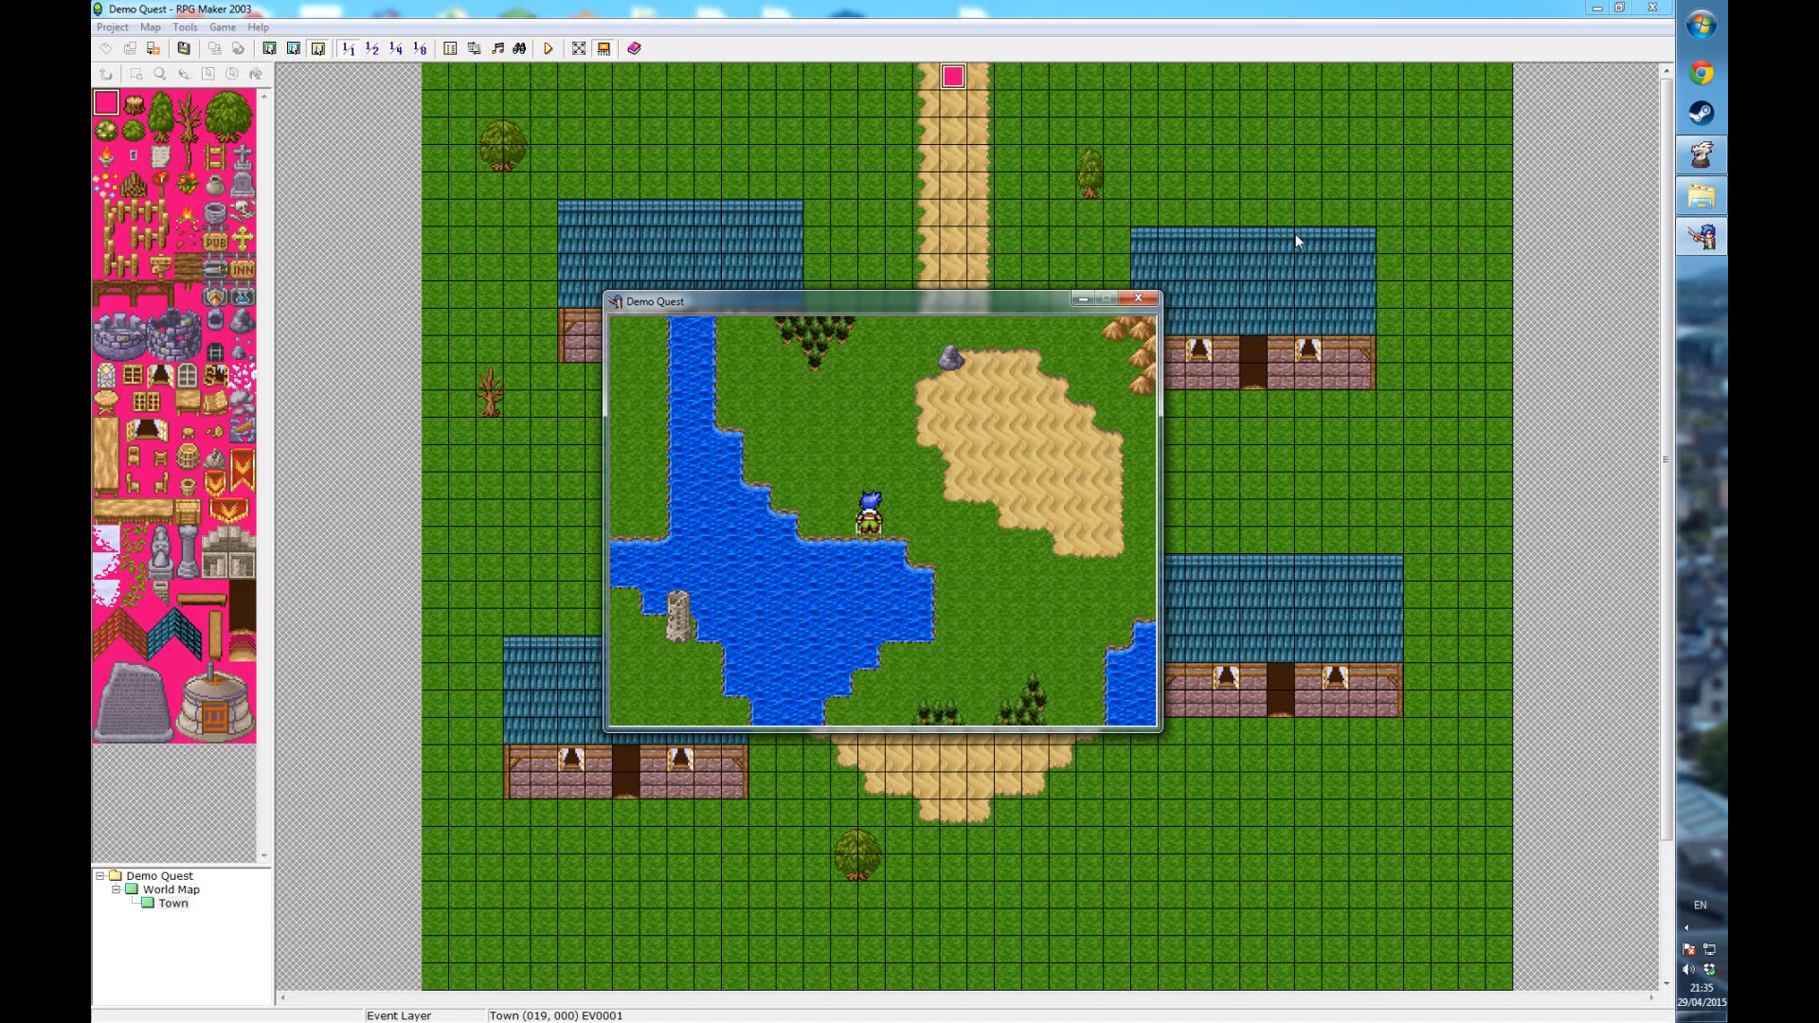
- Walk the hero around the desert and mountains on the world map, and close the playtest
key(Right)
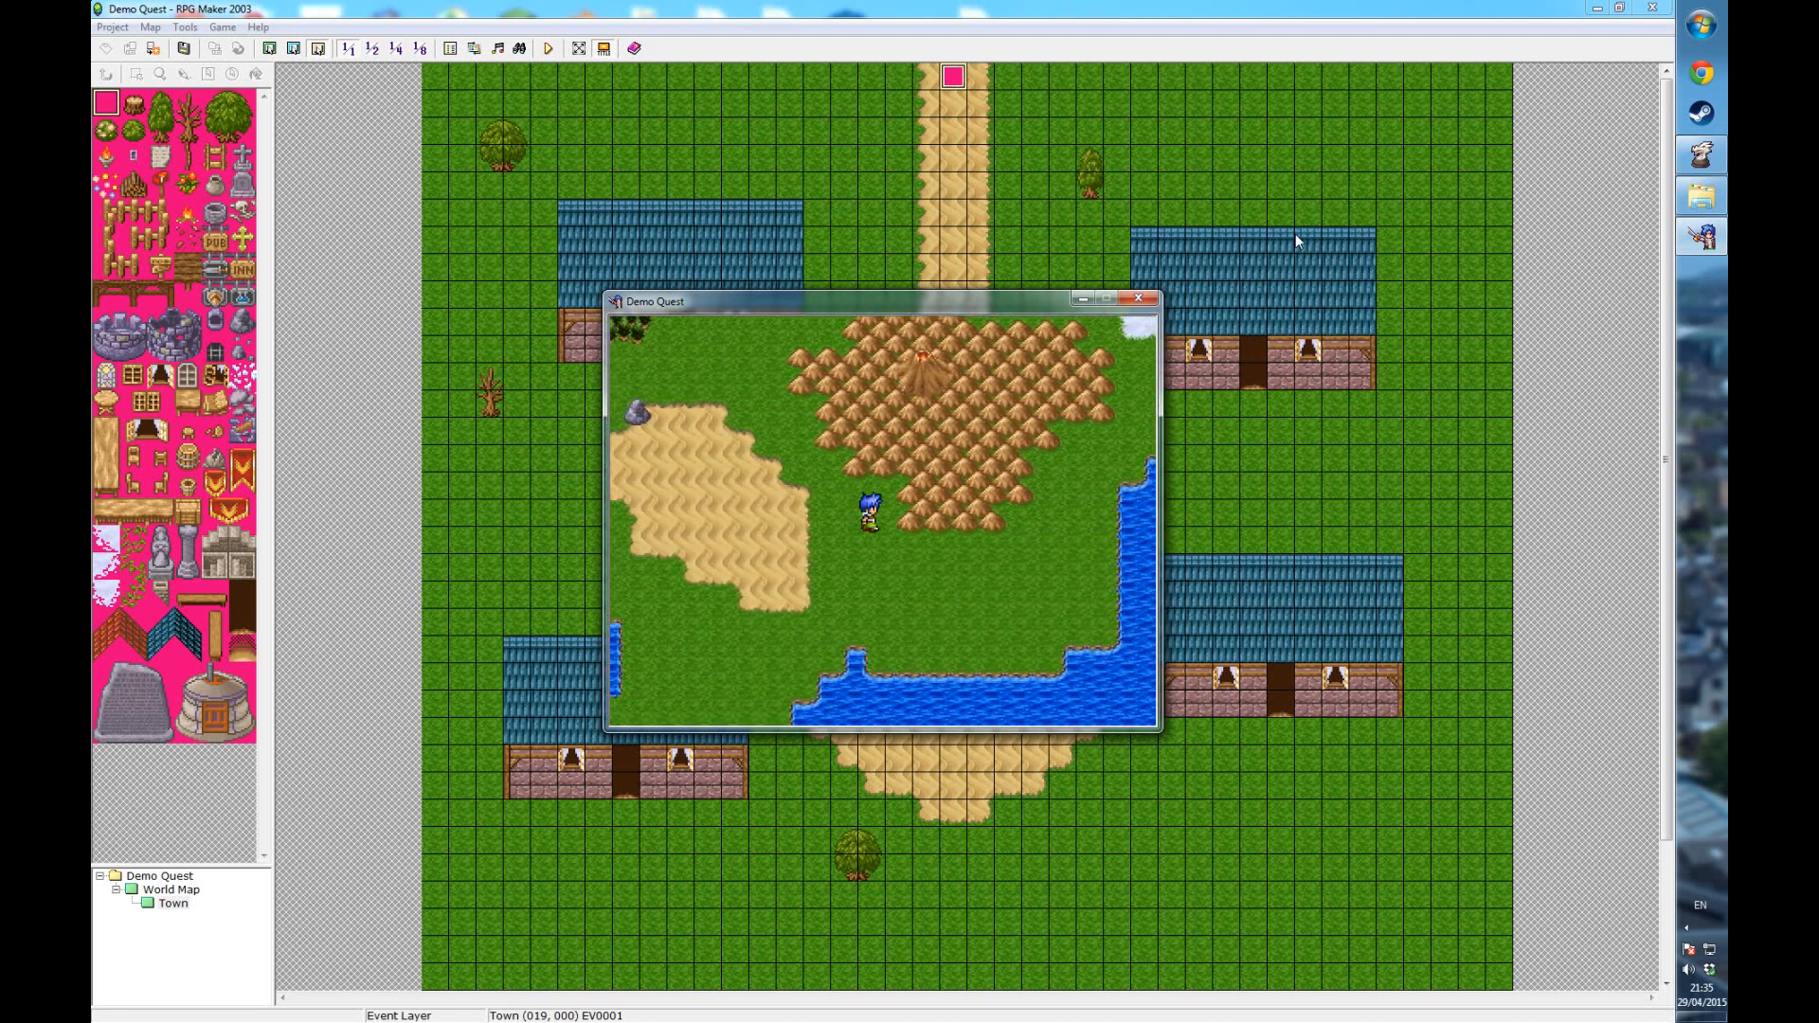
key(Down)
key(Left)
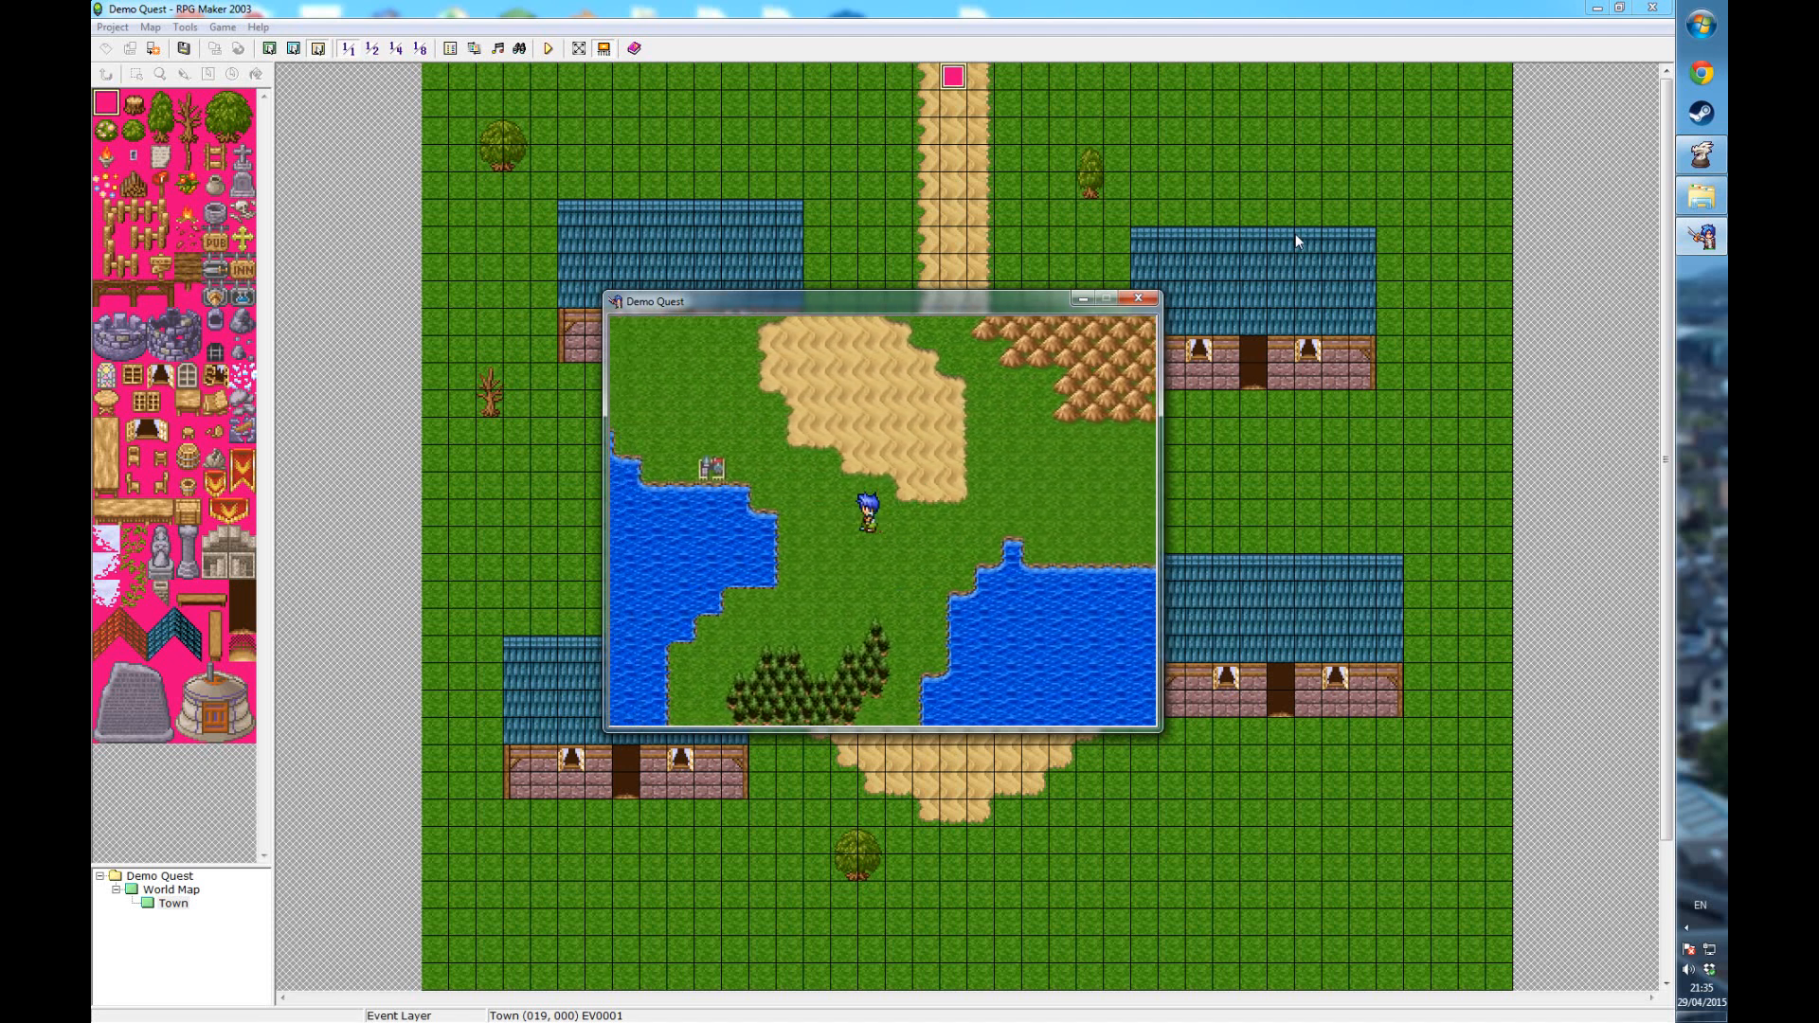
key(Up)
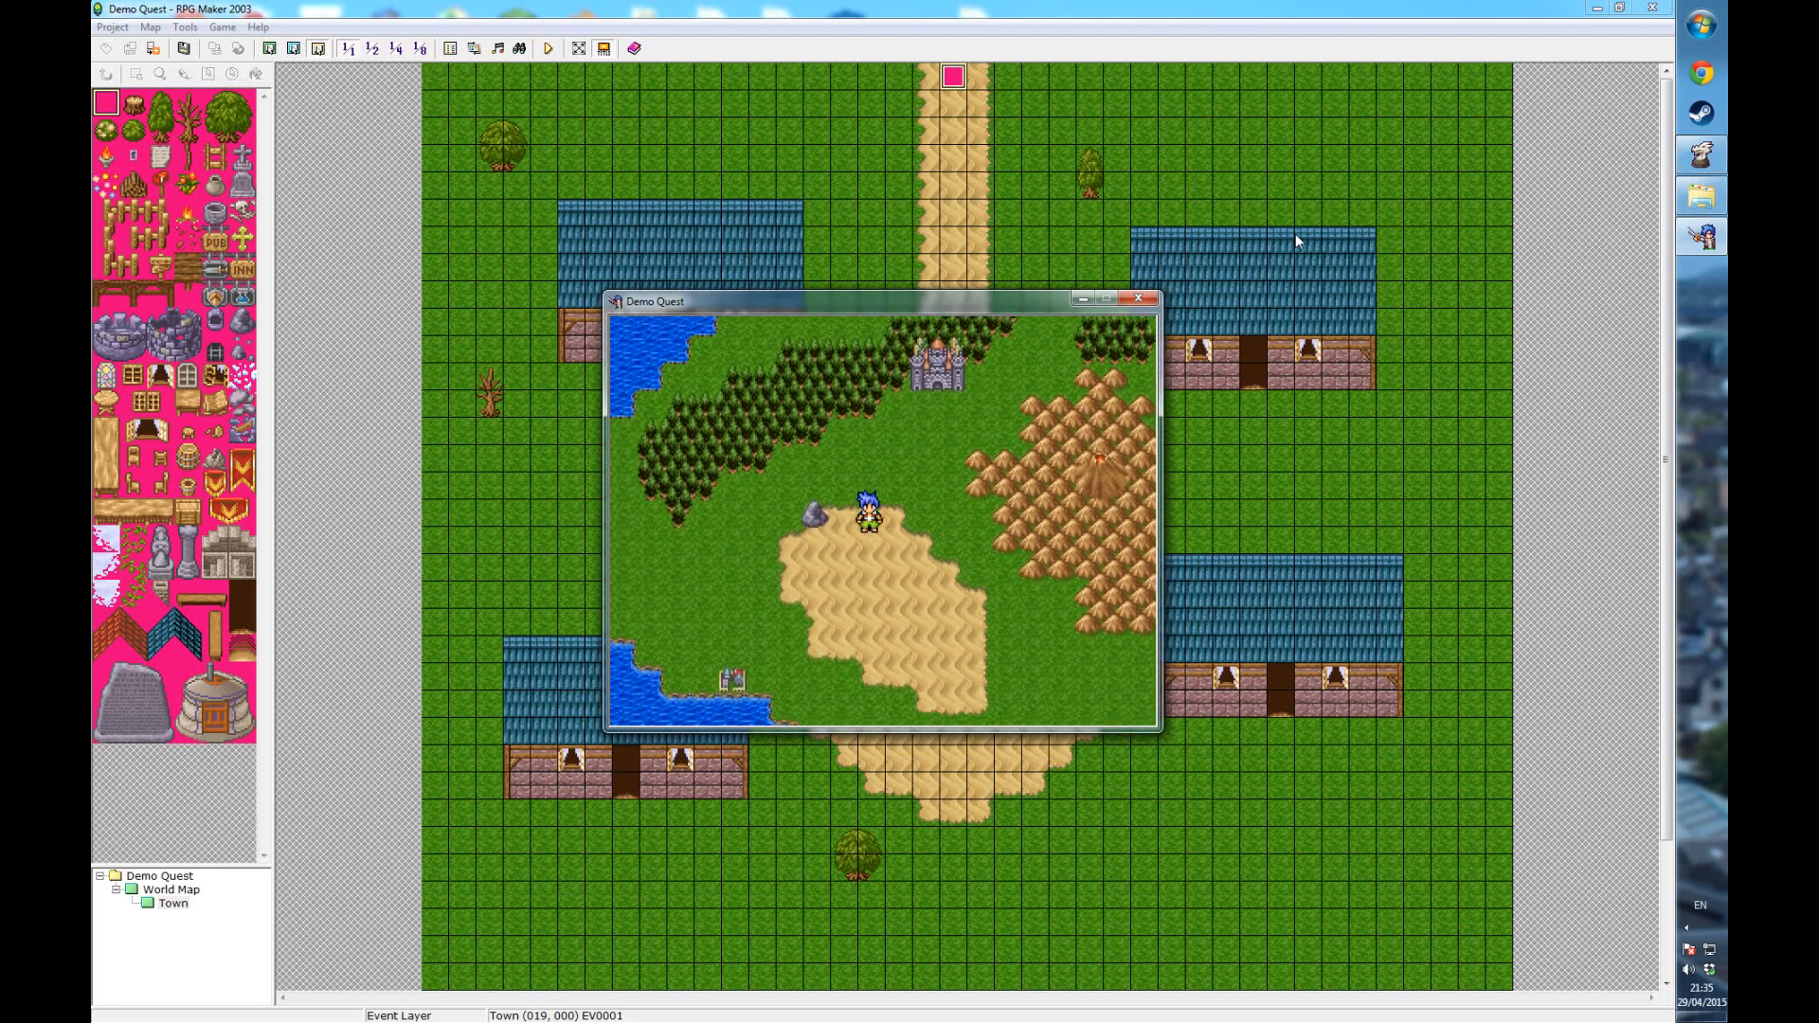
key(Down)
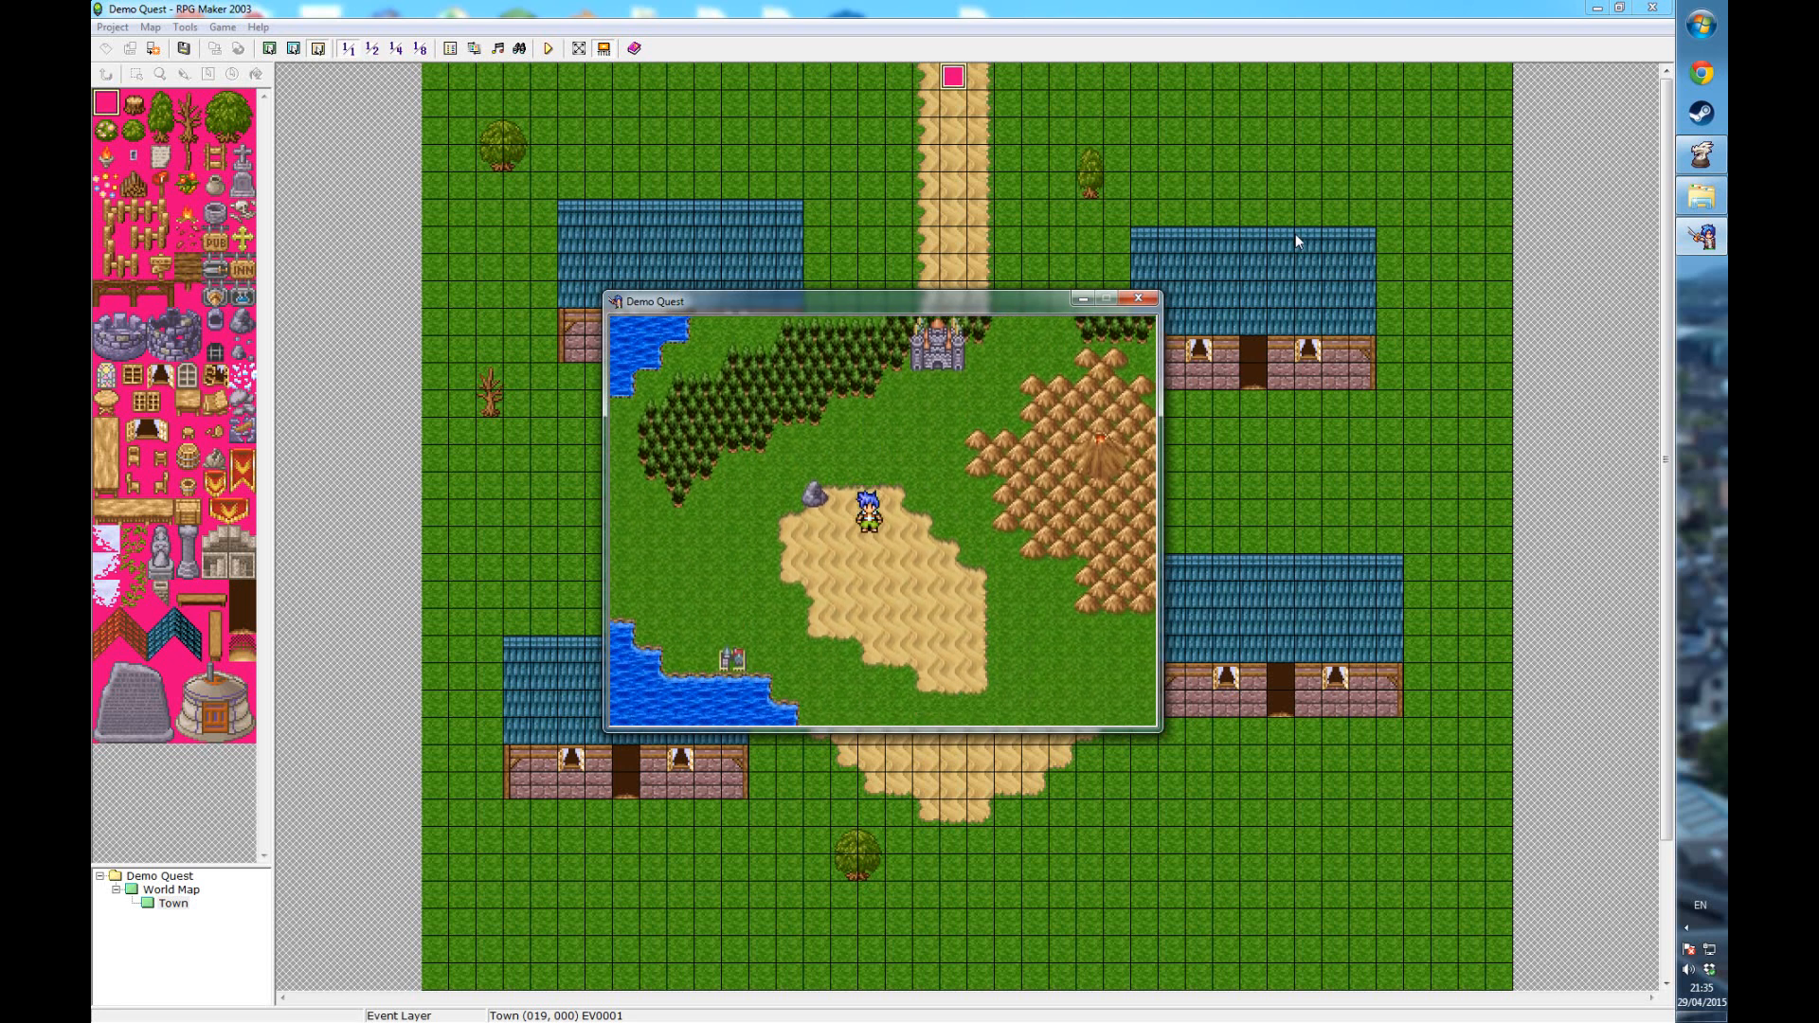
click(1147, 300)
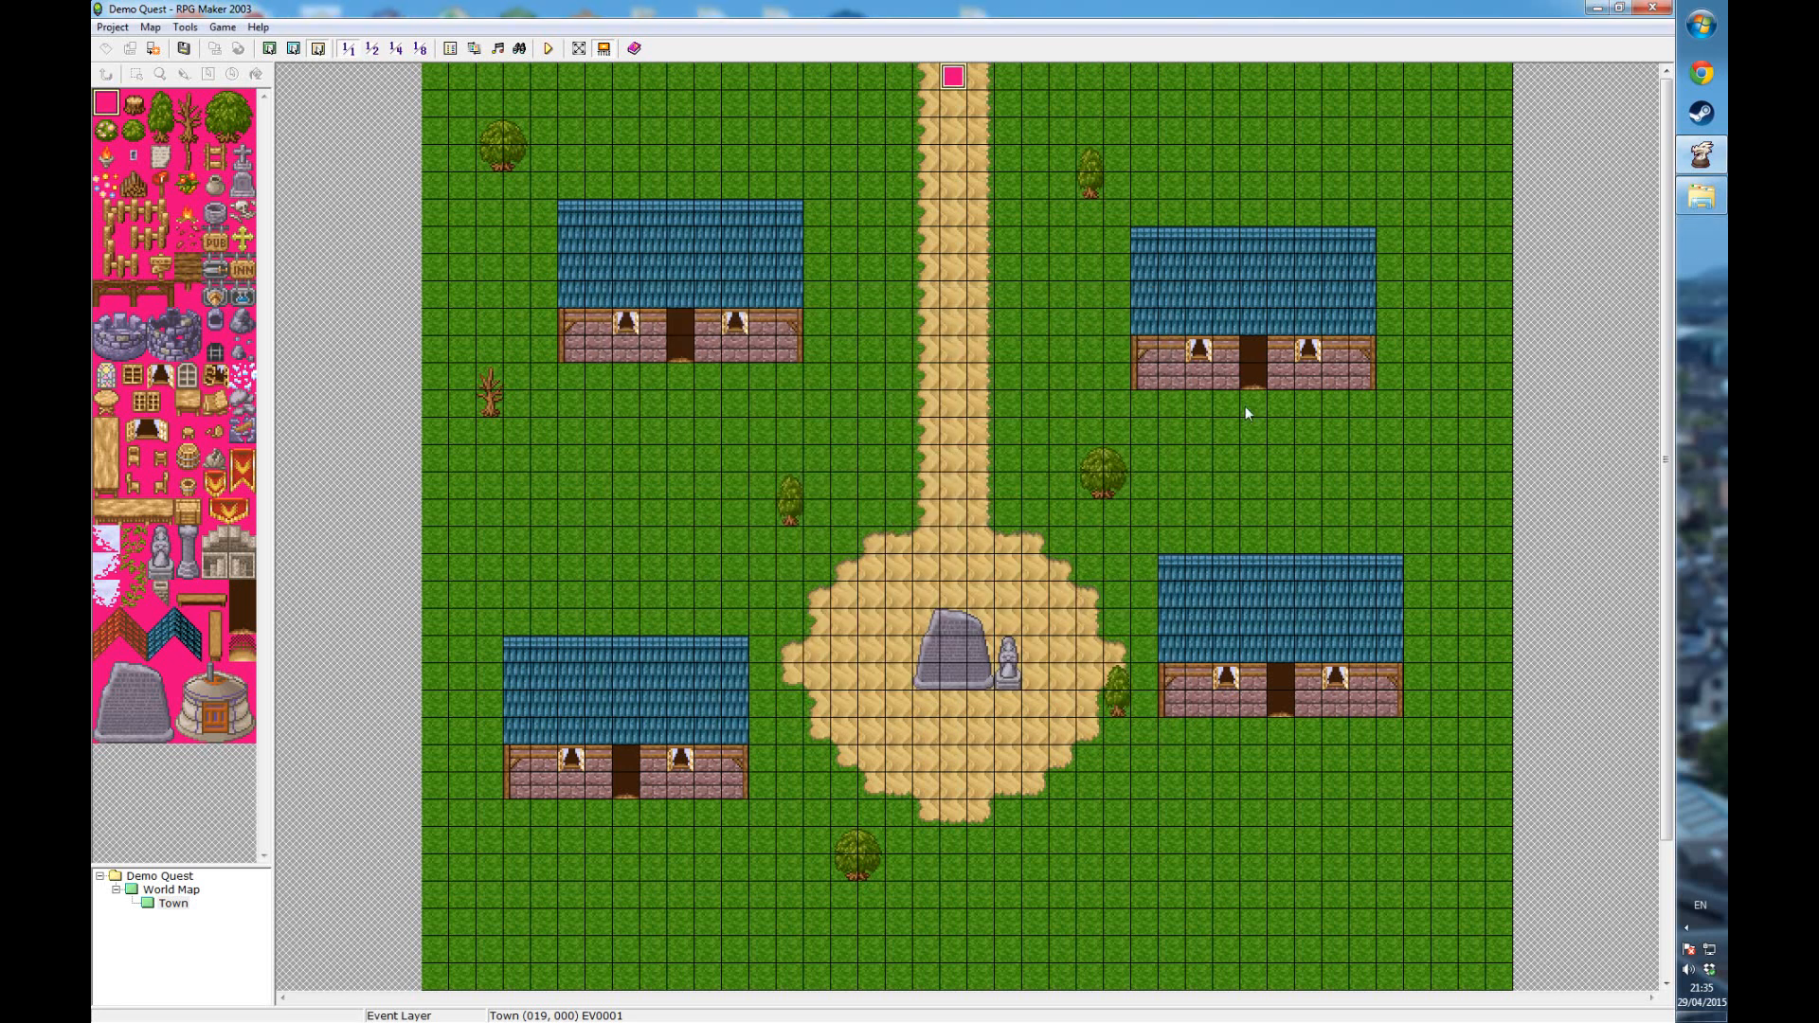